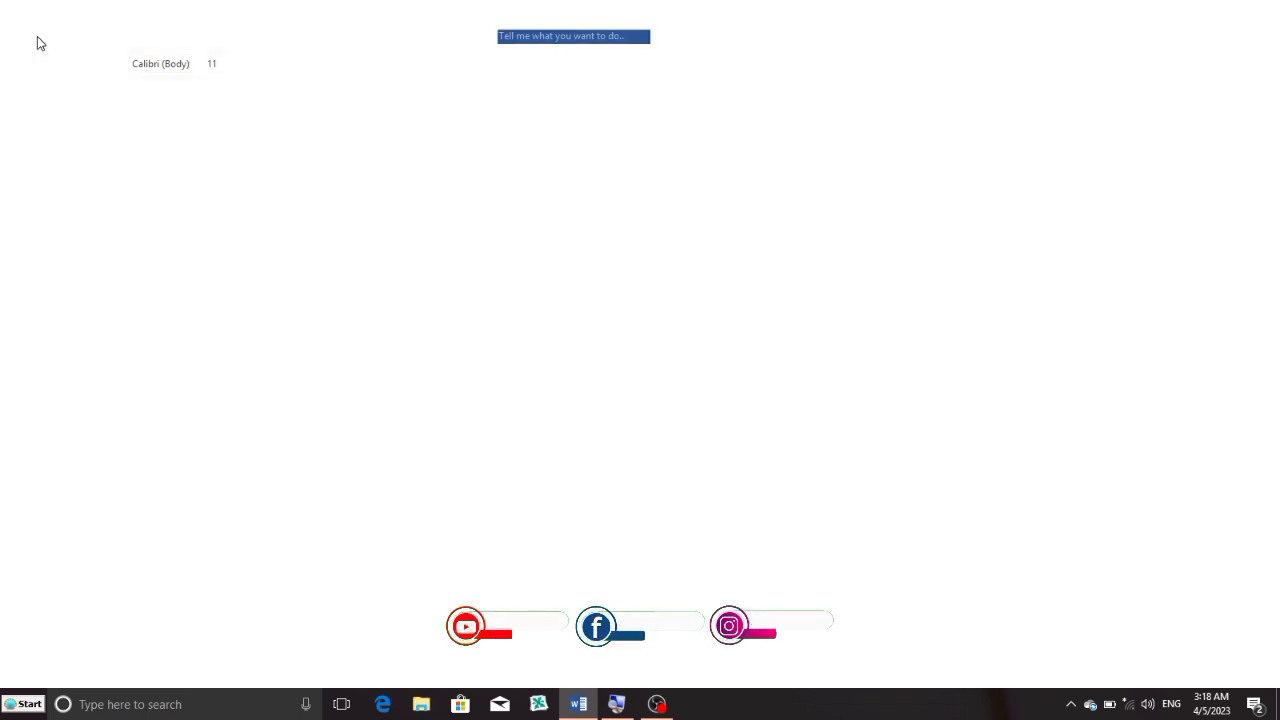
Enter =rand() on the blank page to generate five sample paragraphs
left_click(40, 43)
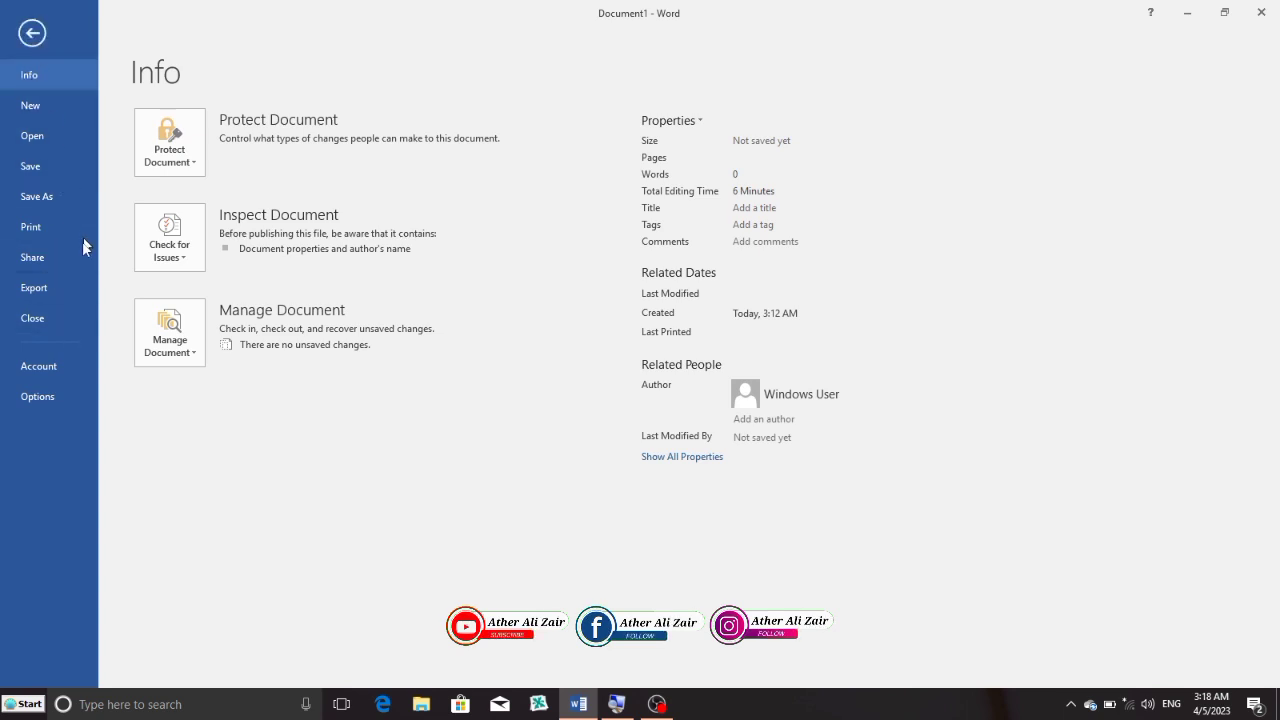
left_click(32, 35)
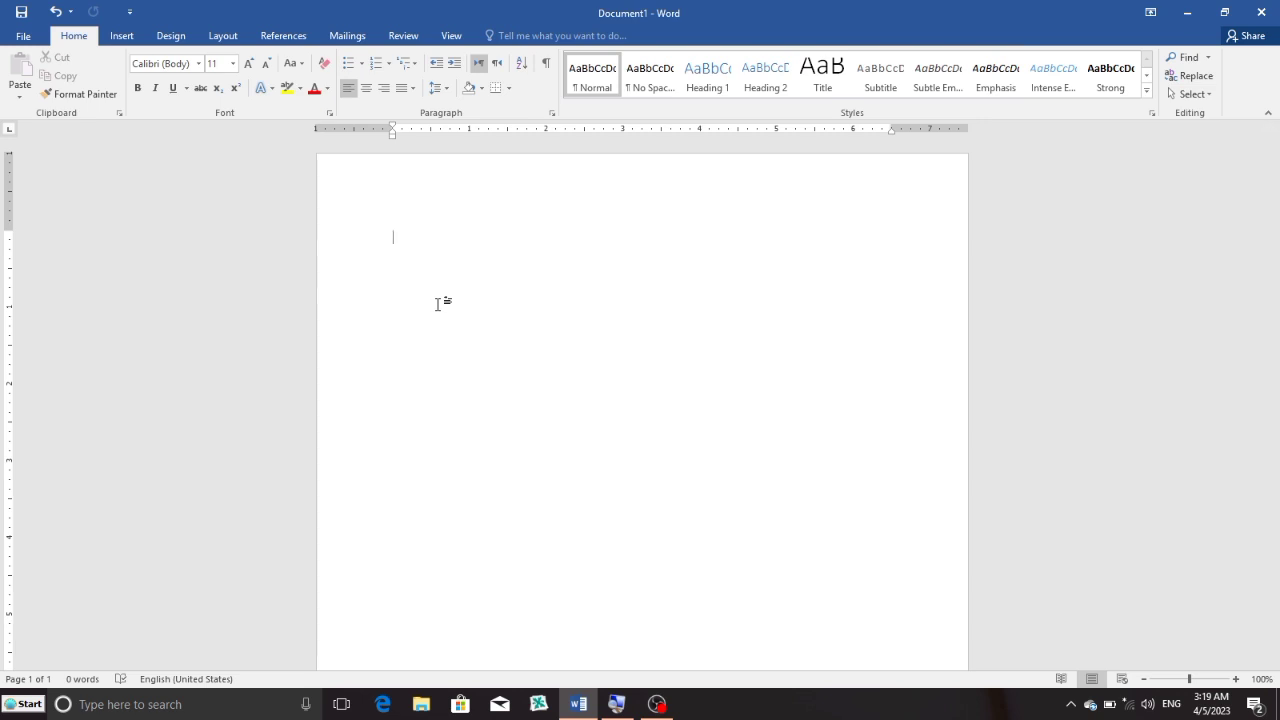
type("=rand")
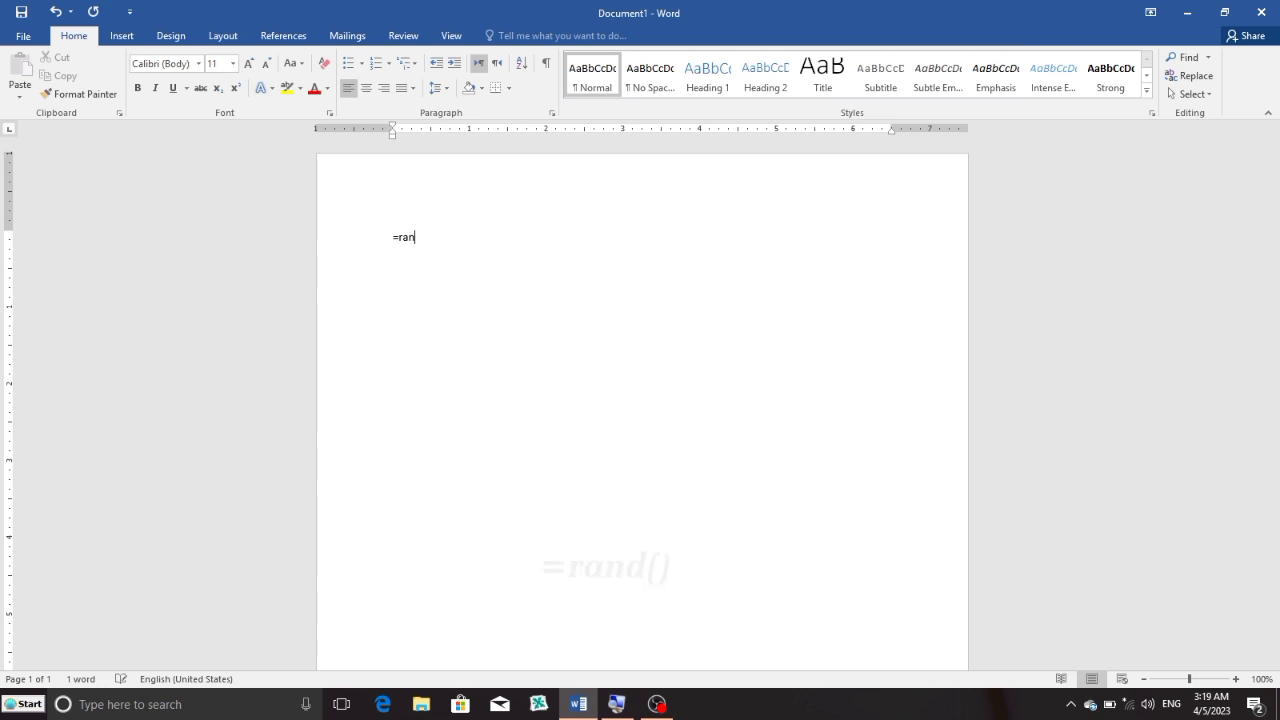
type("()")
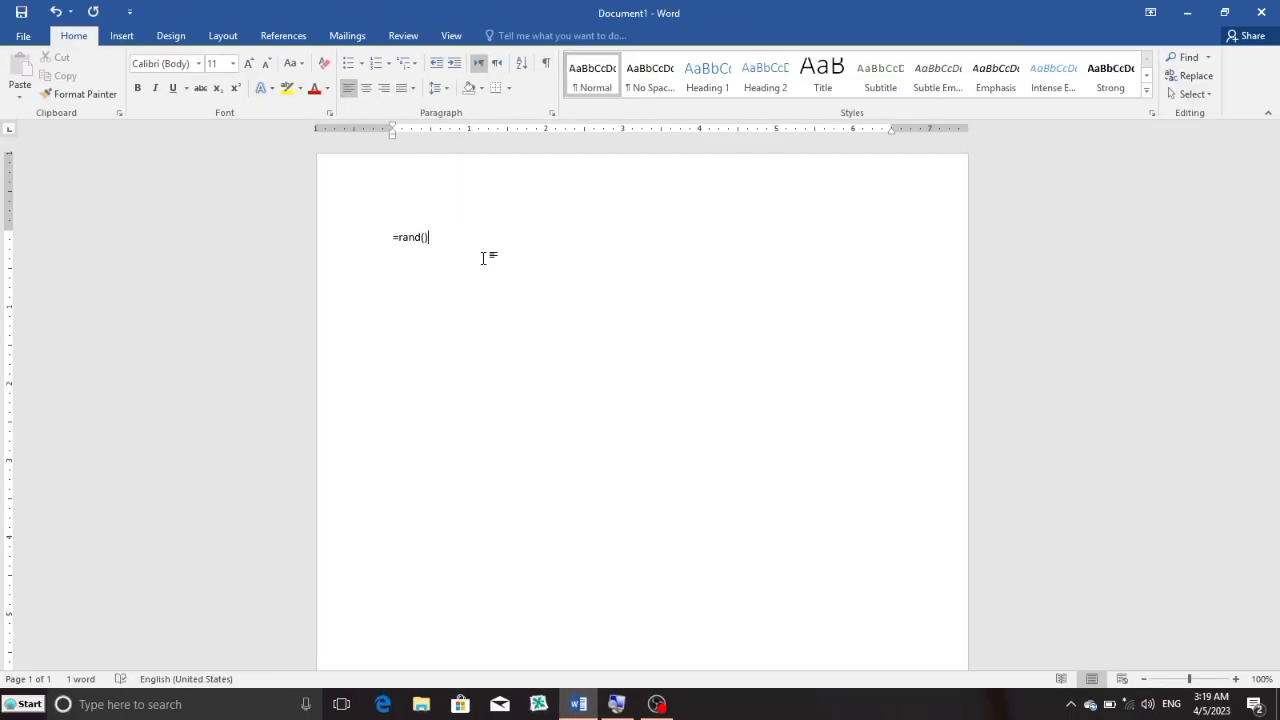
key("Return")
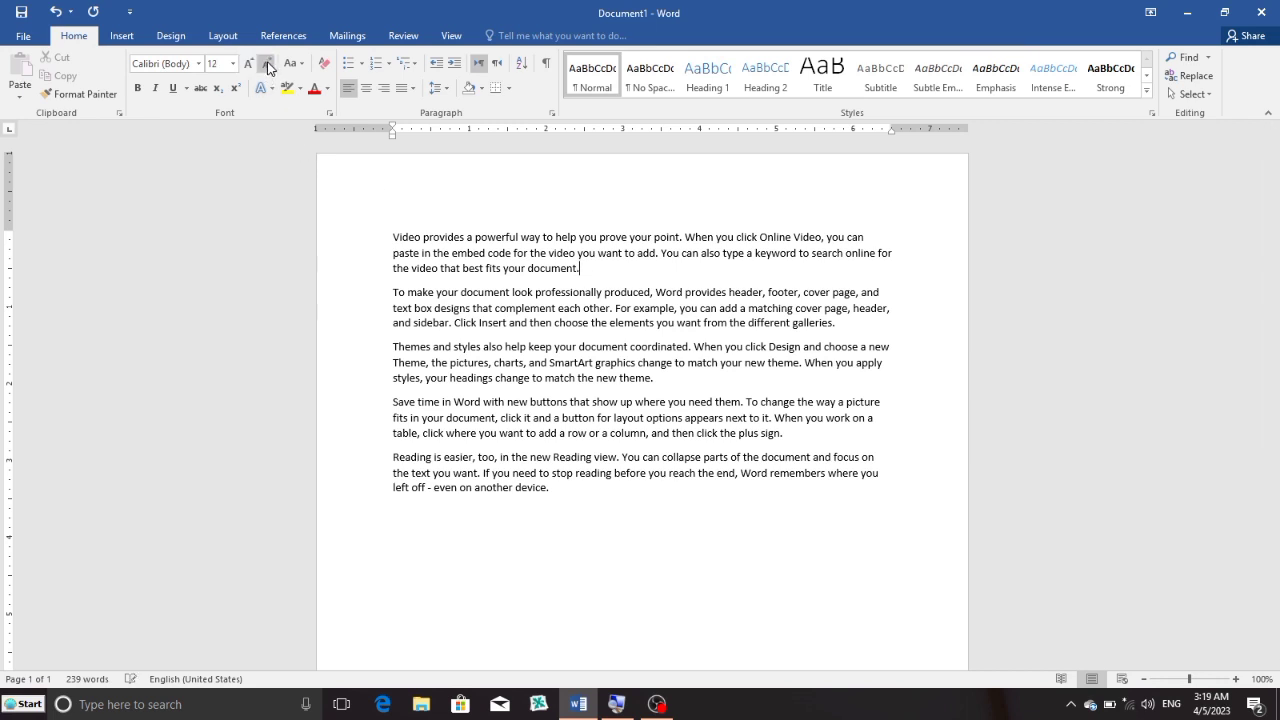
left_click(141, 97)
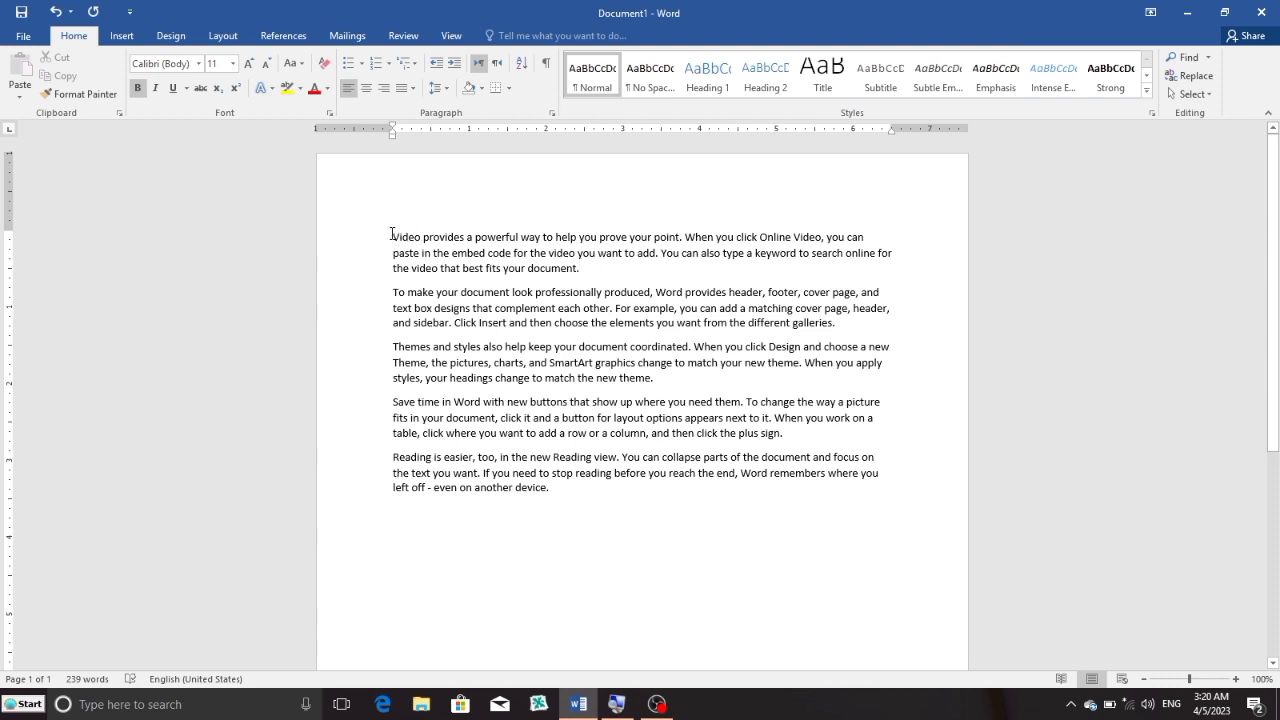
key("ctrl+b")
mouse_move(392, 237)
left_mouse_down()
mouse_move(838, 236)
mouse_move(882, 254)
mouse_move(855, 266)
mouse_move(582, 269)
left_mouse_up()
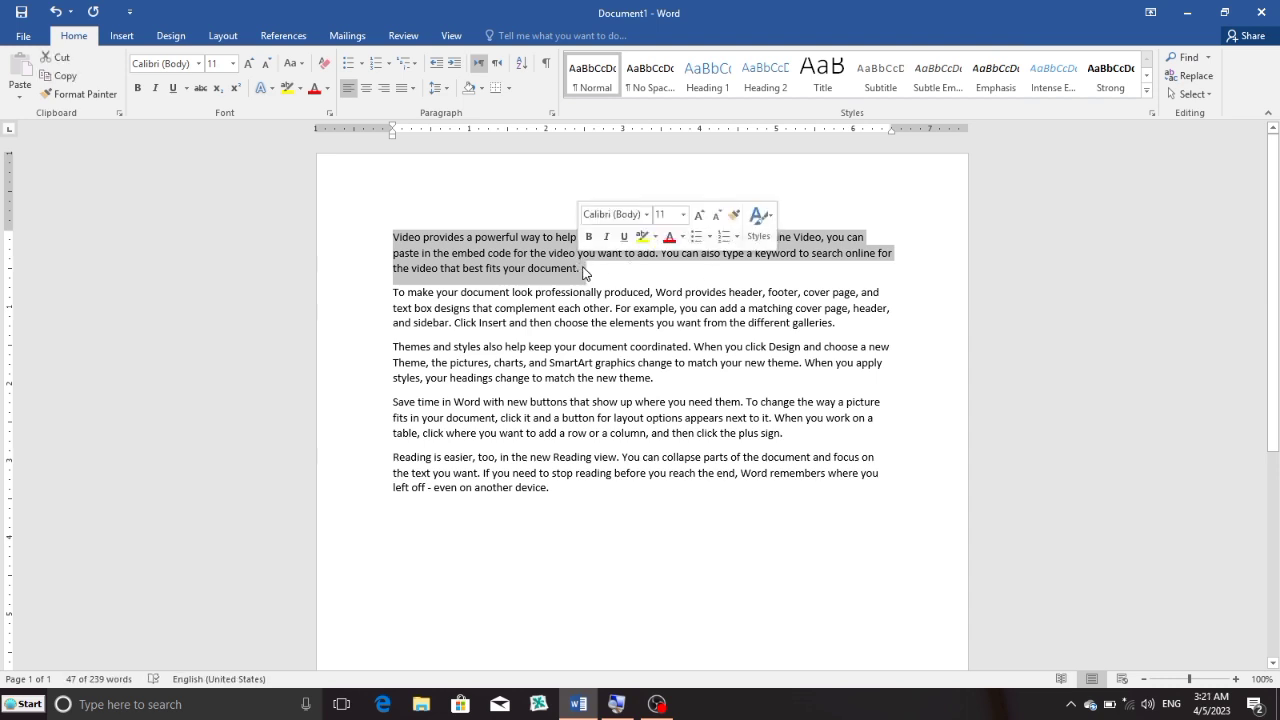
left_click(585, 273)
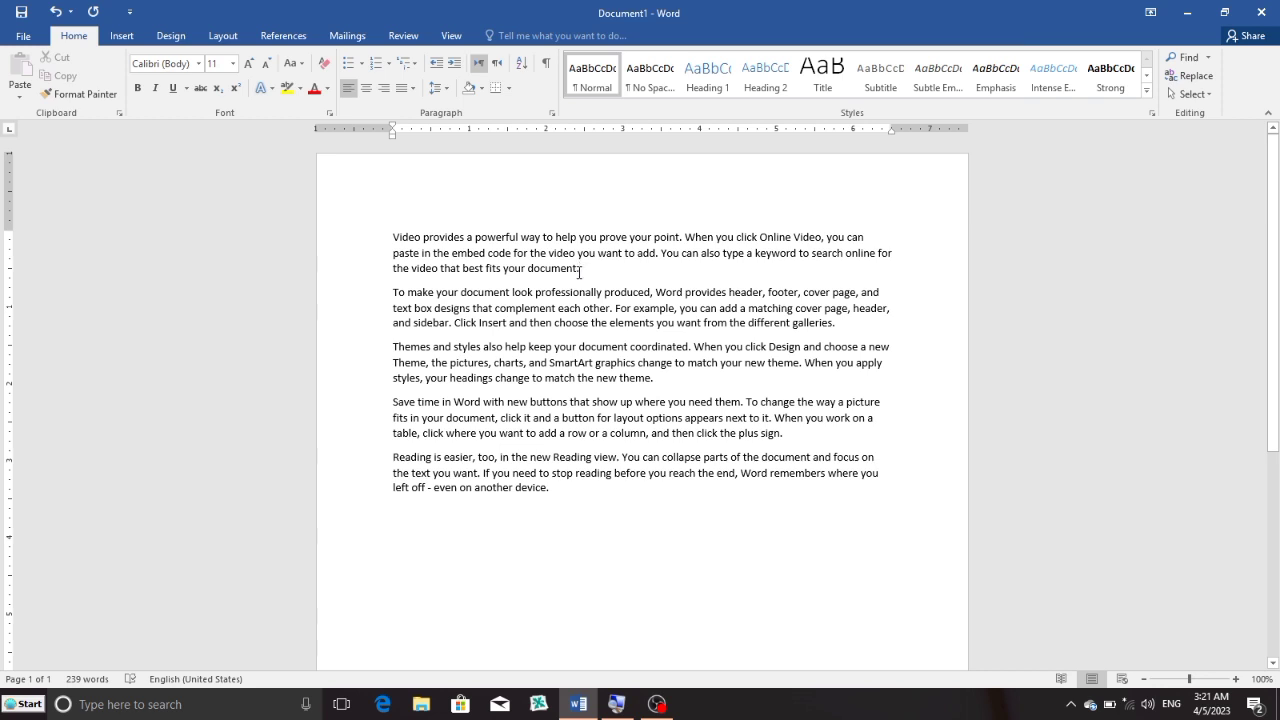
mouse_move(579, 271)
left_mouse_down()
mouse_move(400, 262)
mouse_move(392, 238)
left_mouse_up()
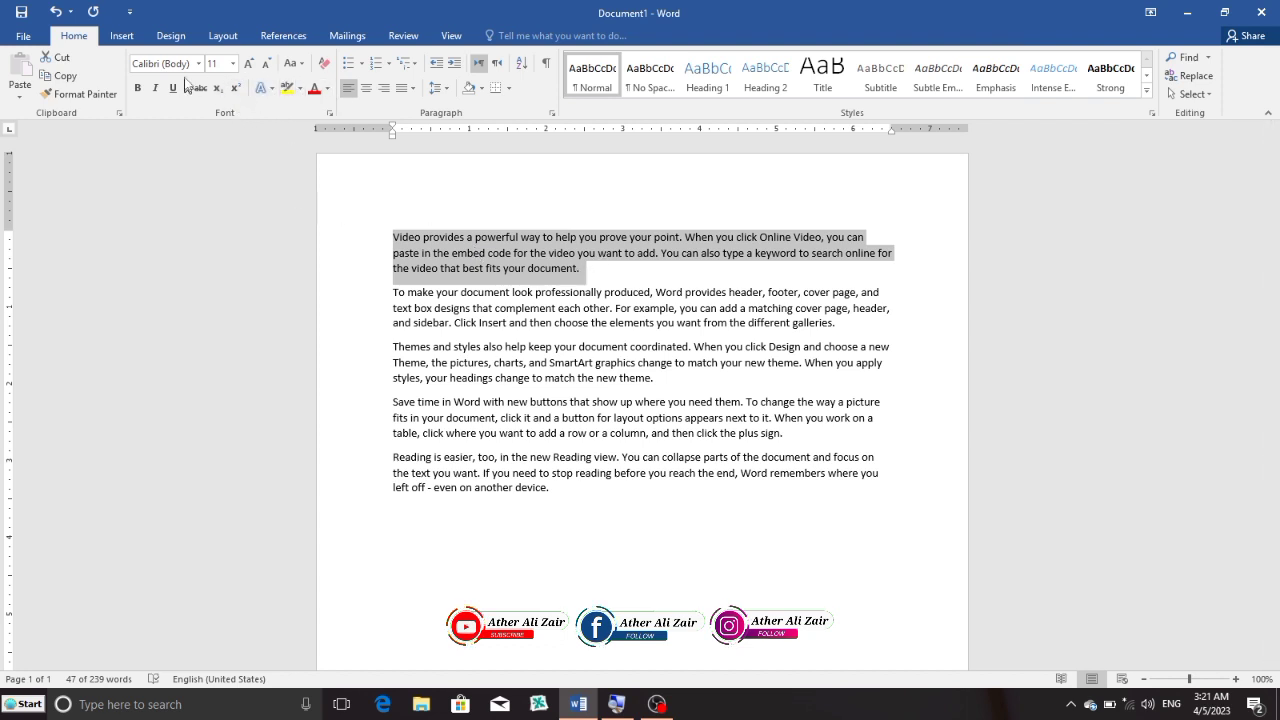
left_click(581, 284)
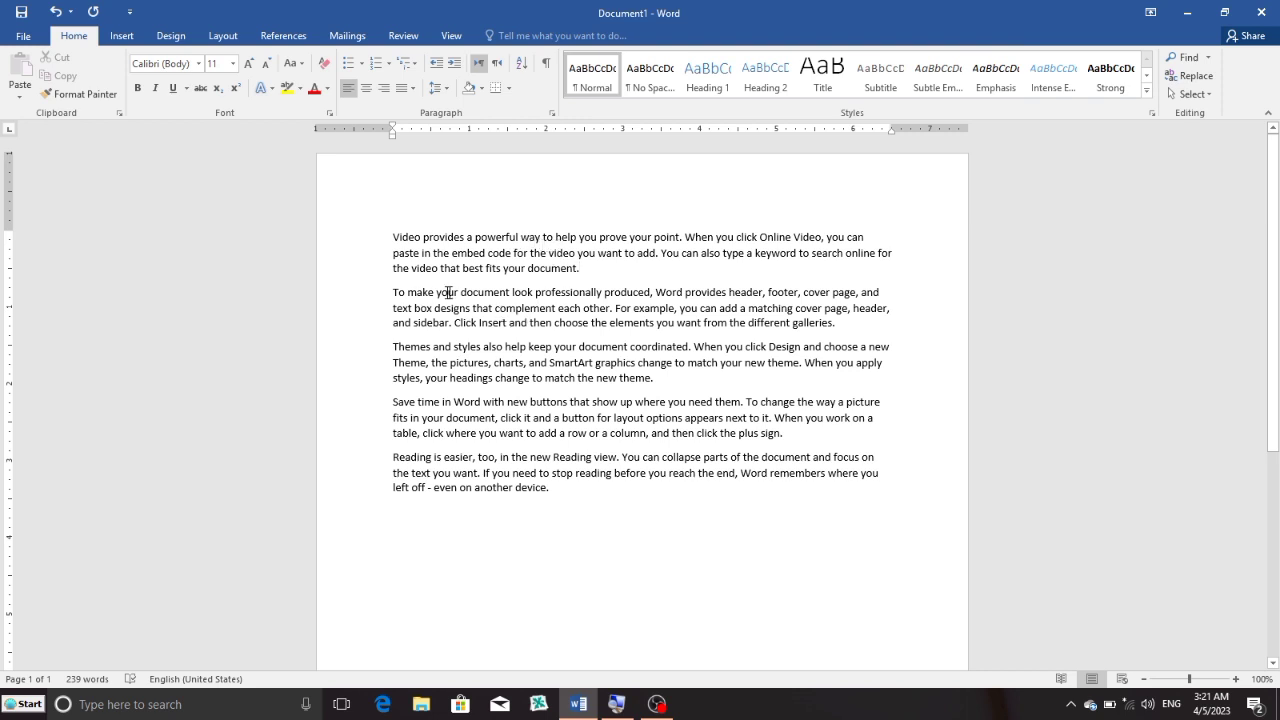
left_click(536, 292)
key("shift+Right")
key("shift+Right")
key("shift+Right")
key("shift+Right")
key("shift+Right")
key("shift+Right")
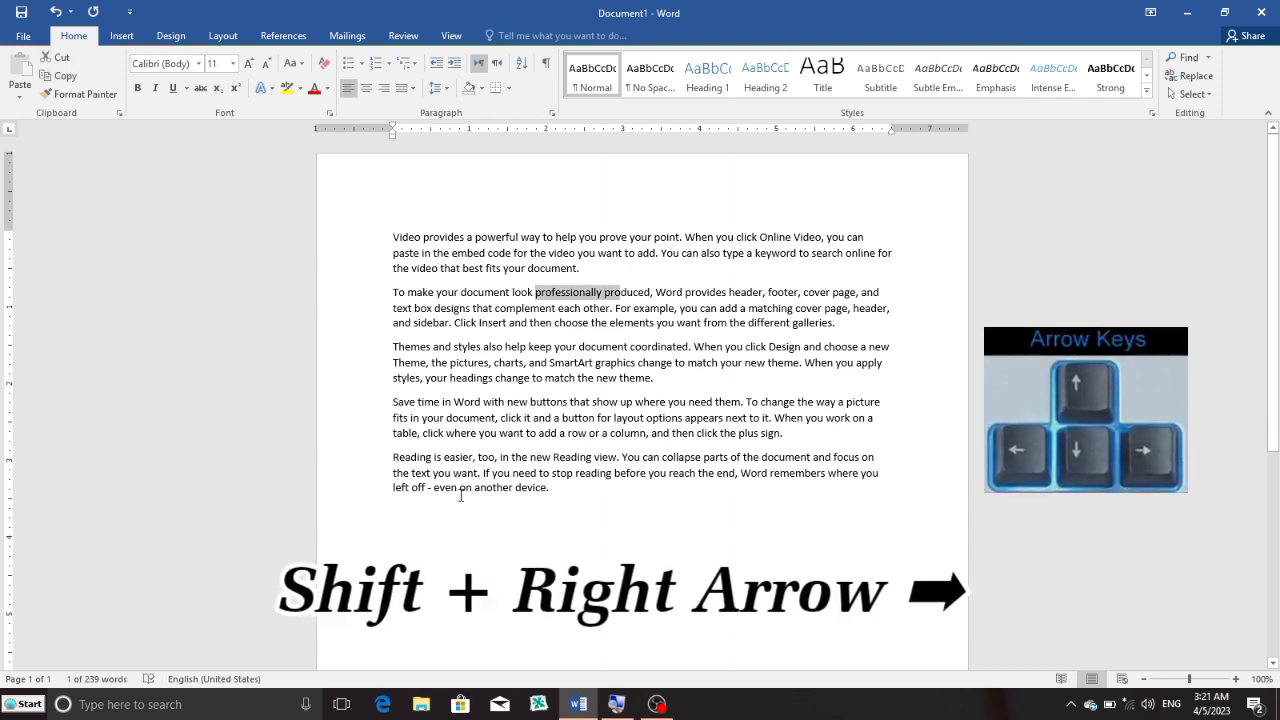
key("shift+Left")
key("shift+Left")
key("shift+Left")
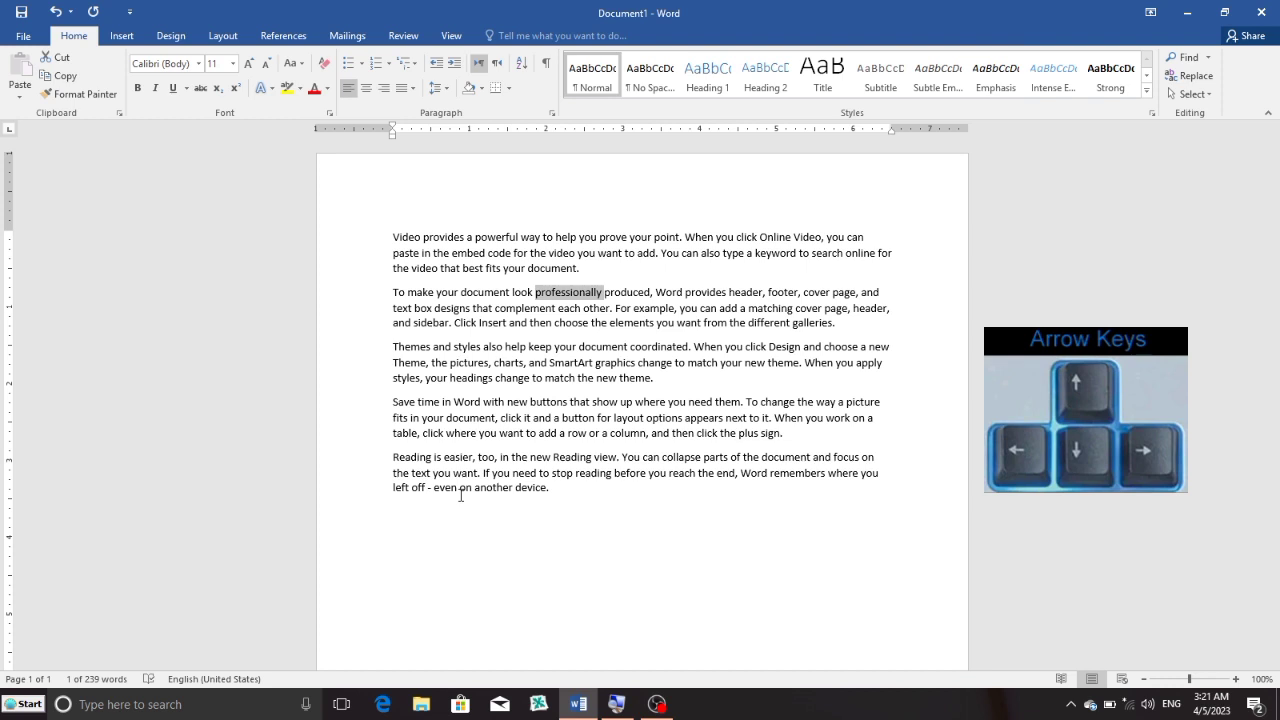
key("Left")
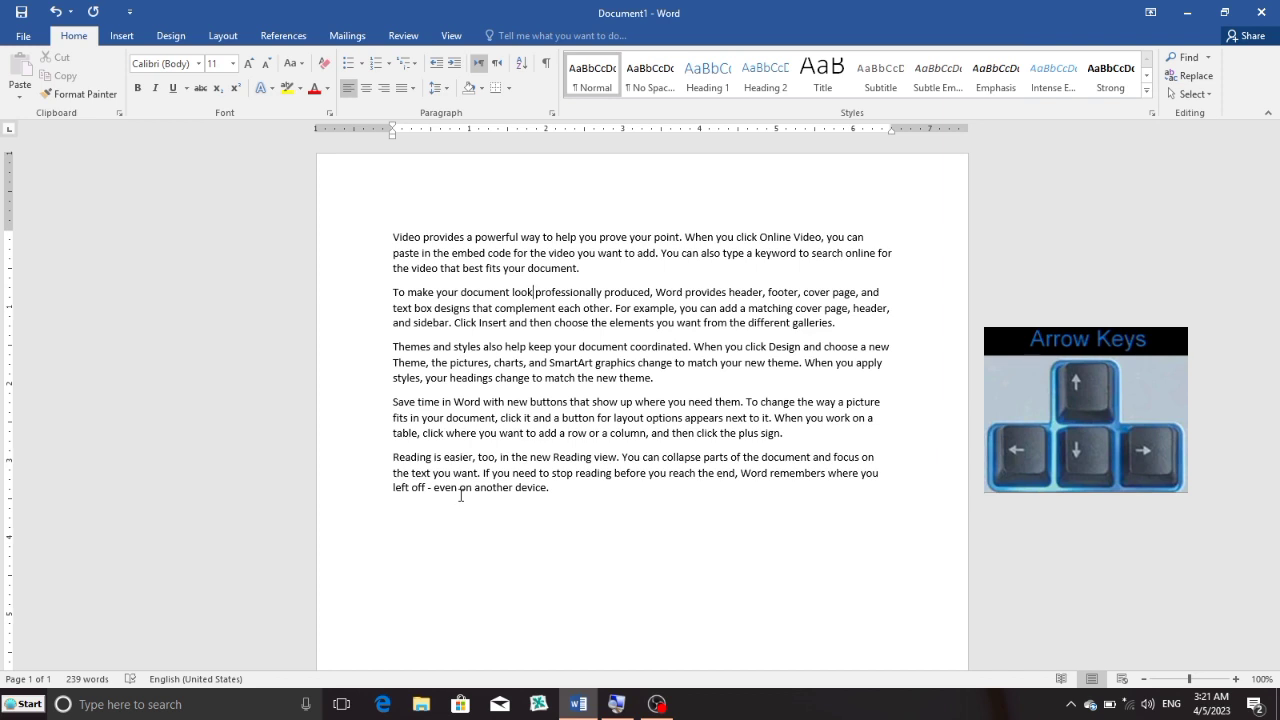
key("shift+Left")
key("shift+Left")
key("shift+Left")
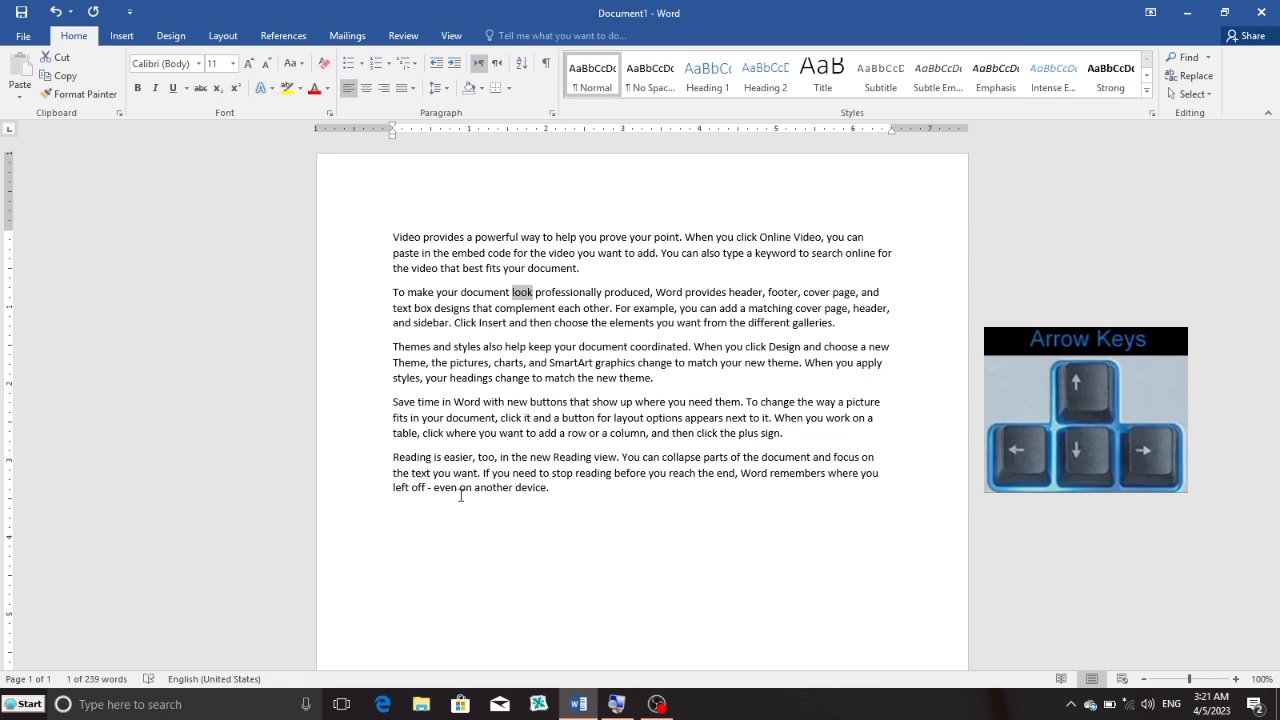
key("shift+Down")
key("shift+Down")
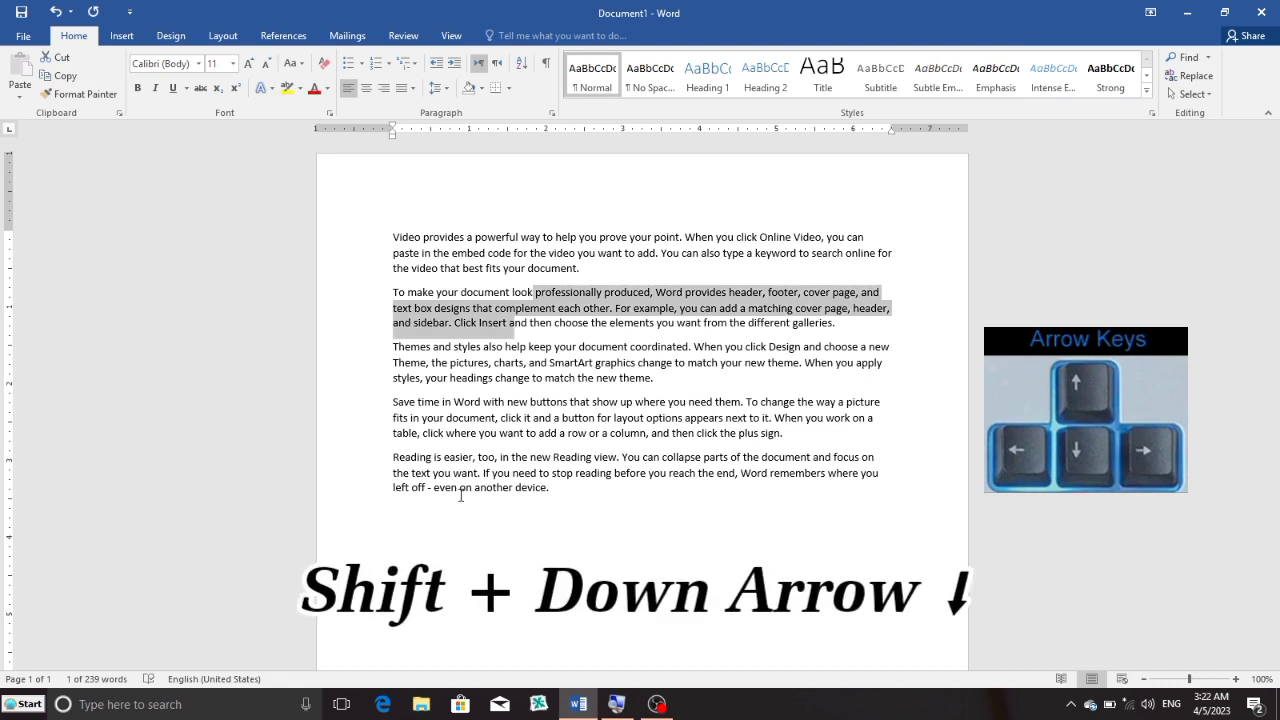
key("shift+Down")
key("shift+Down")
key("shift+Down")
key("shift+Down")
key("shift+Down")
key("shift+Down")
key("shift+Up")
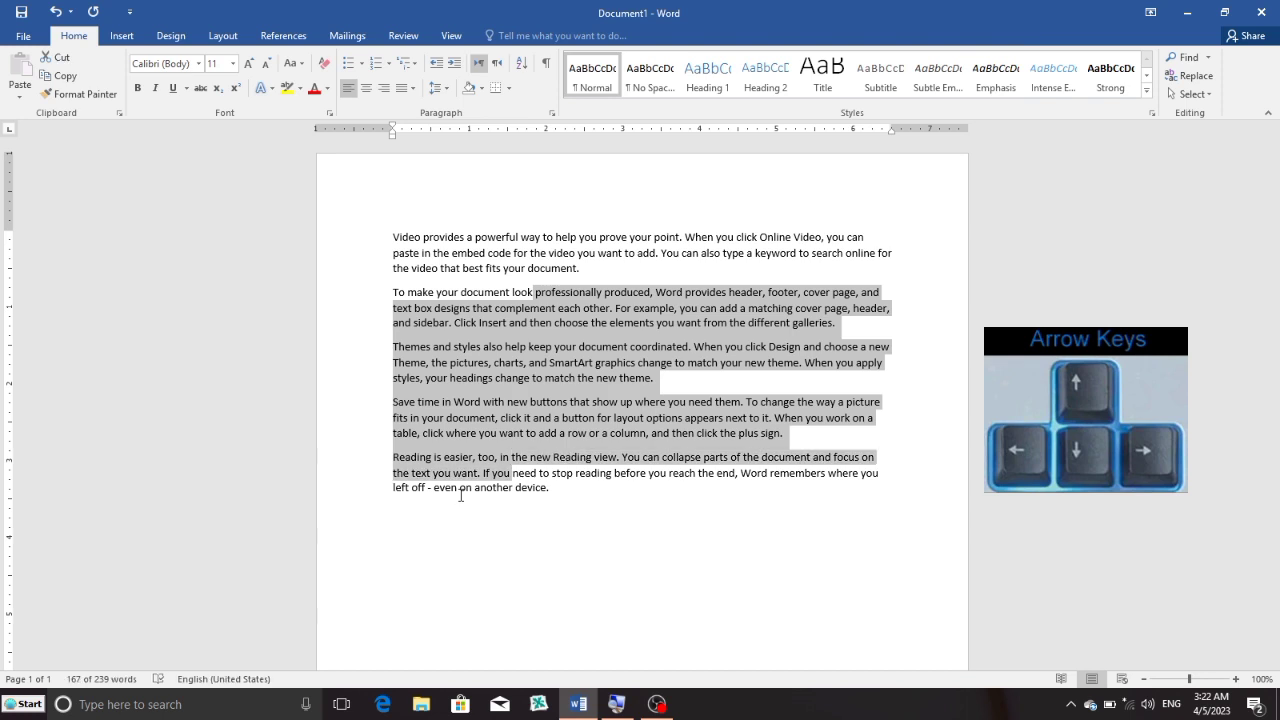
key("shift+Up")
key("shift+Up")
key("shift+Up")
key("shift+Up")
key("shift+Up")
key("shift+Up")
key("shift+Up")
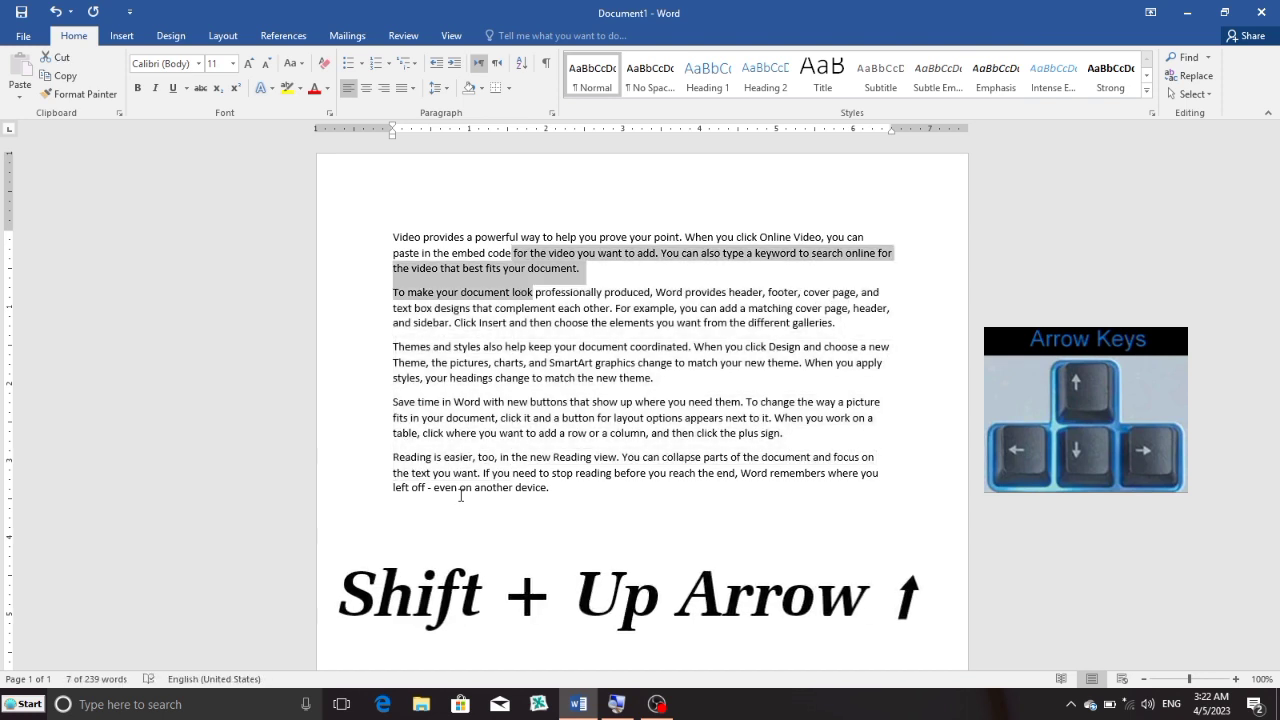
key("shift+Up")
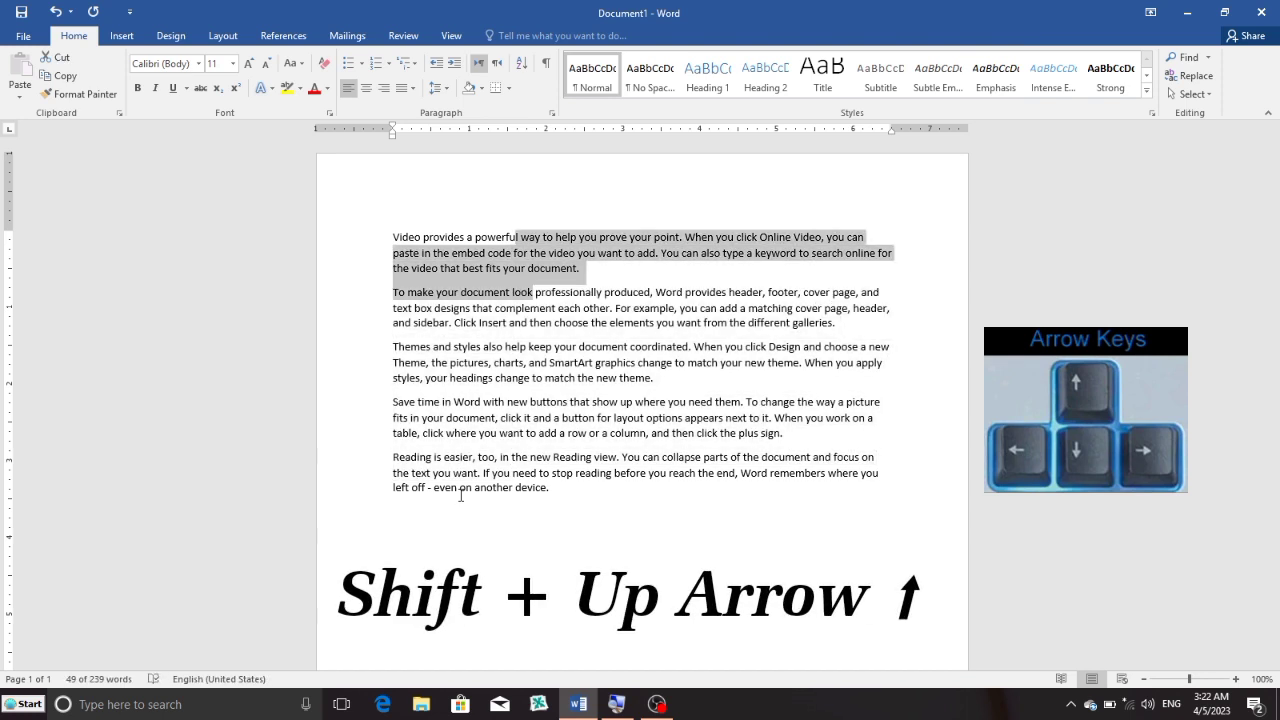
left_click(629, 432)
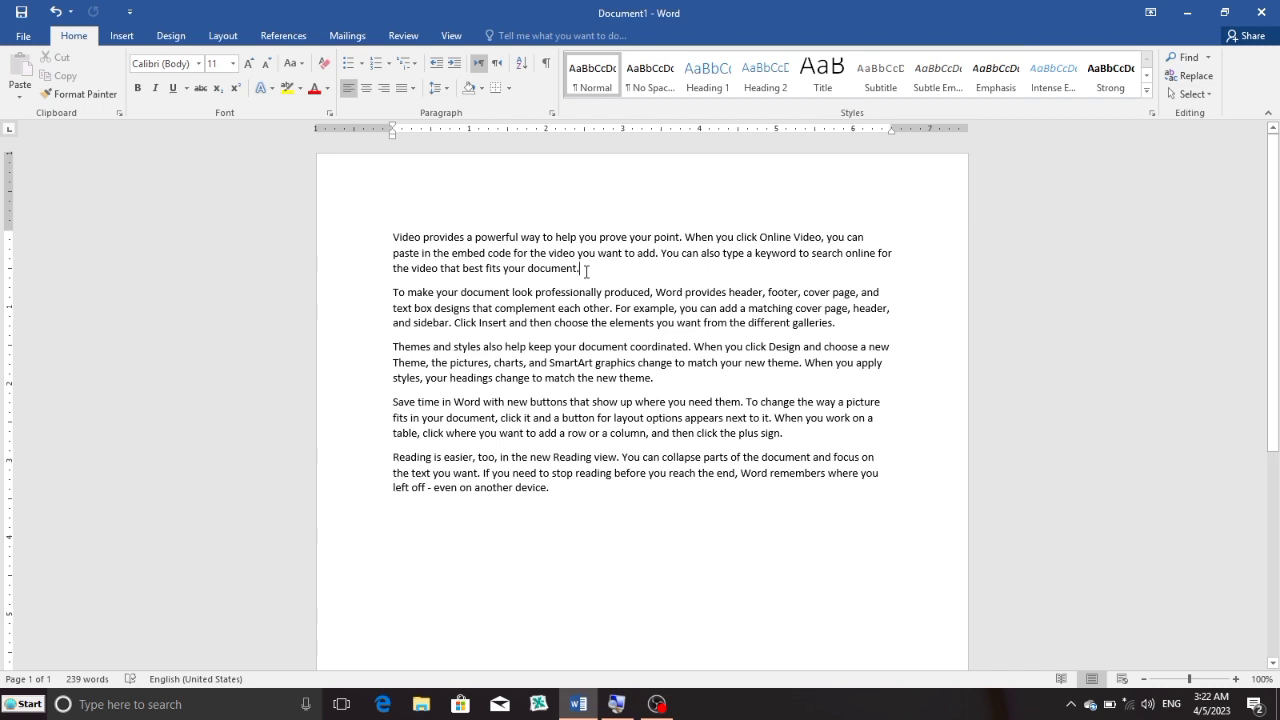
Copy 'document.' from the end of paragraph one and paste it below the last paragraph
left_click_drag(586, 271, 391, 237)
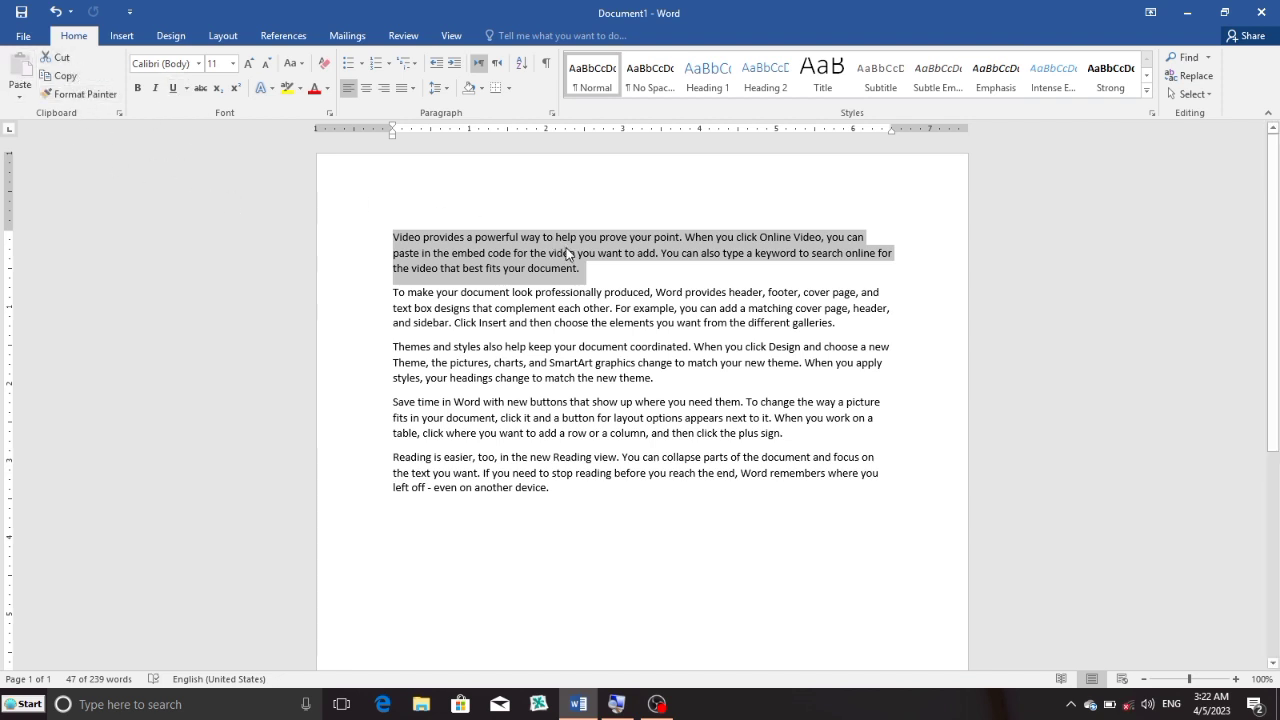
left_click(587, 271)
left_click_drag(587, 271, 530, 272)
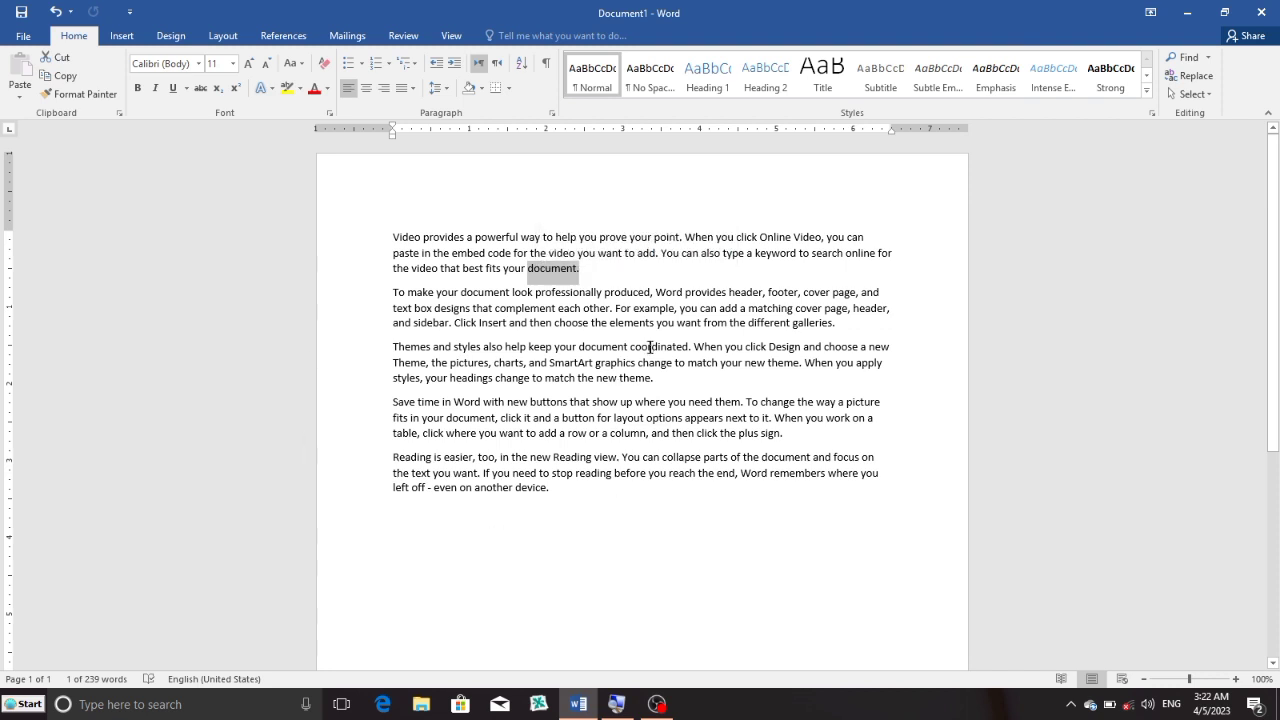
left_click(62, 80)
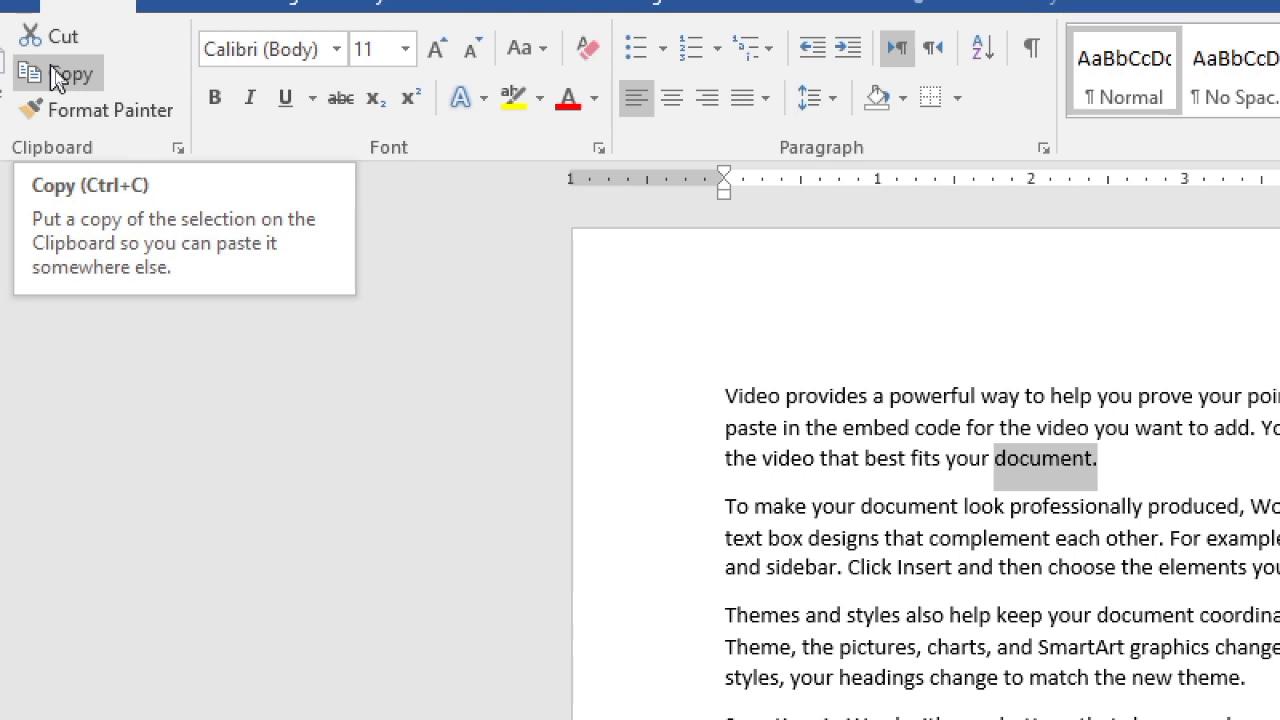
left_click(68, 84)
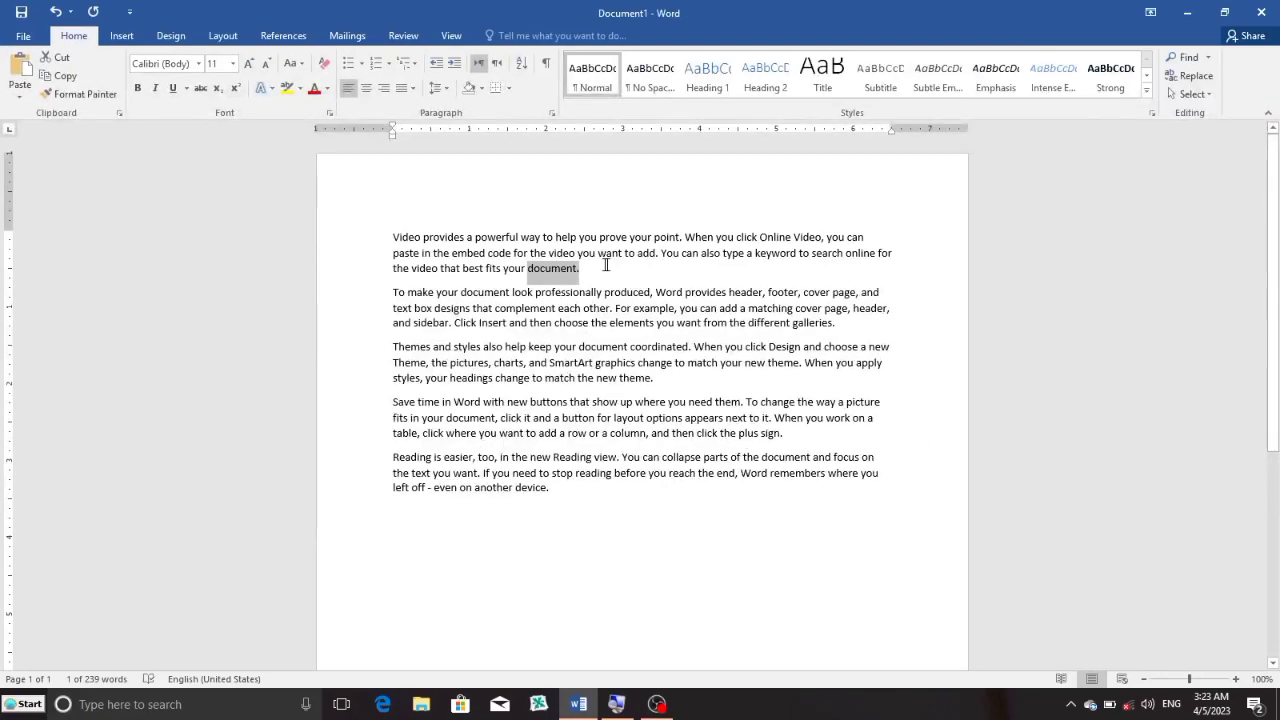
left_click(393, 530)
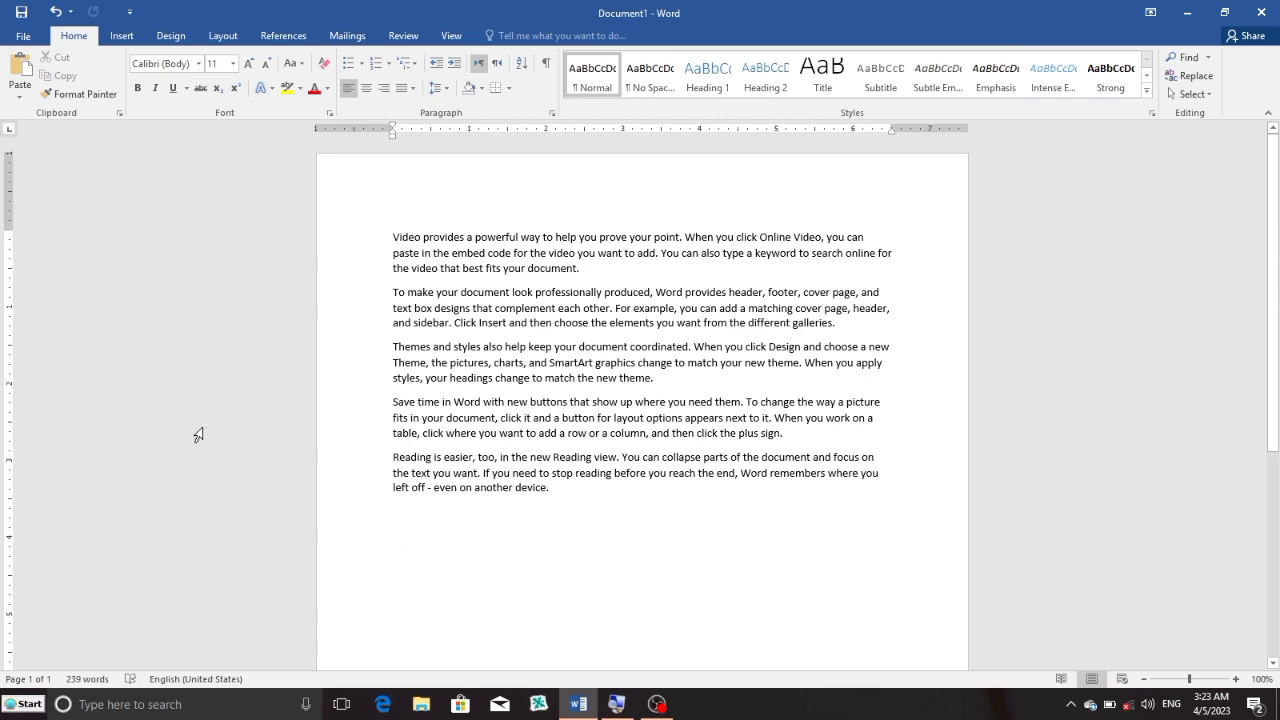
left_click(20, 75)
mouse_move(658, 378)
left_mouse_down()
mouse_move(481, 372)
mouse_move(392, 346)
left_mouse_up()
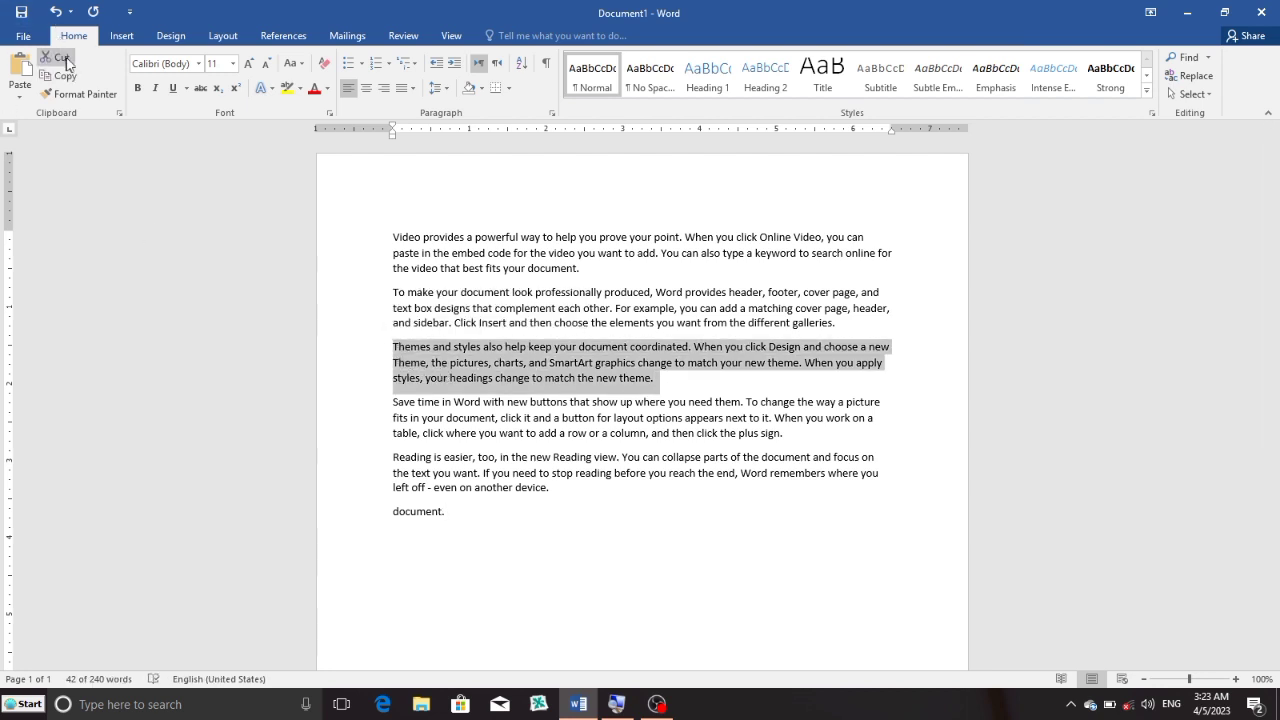
left_click(60, 76)
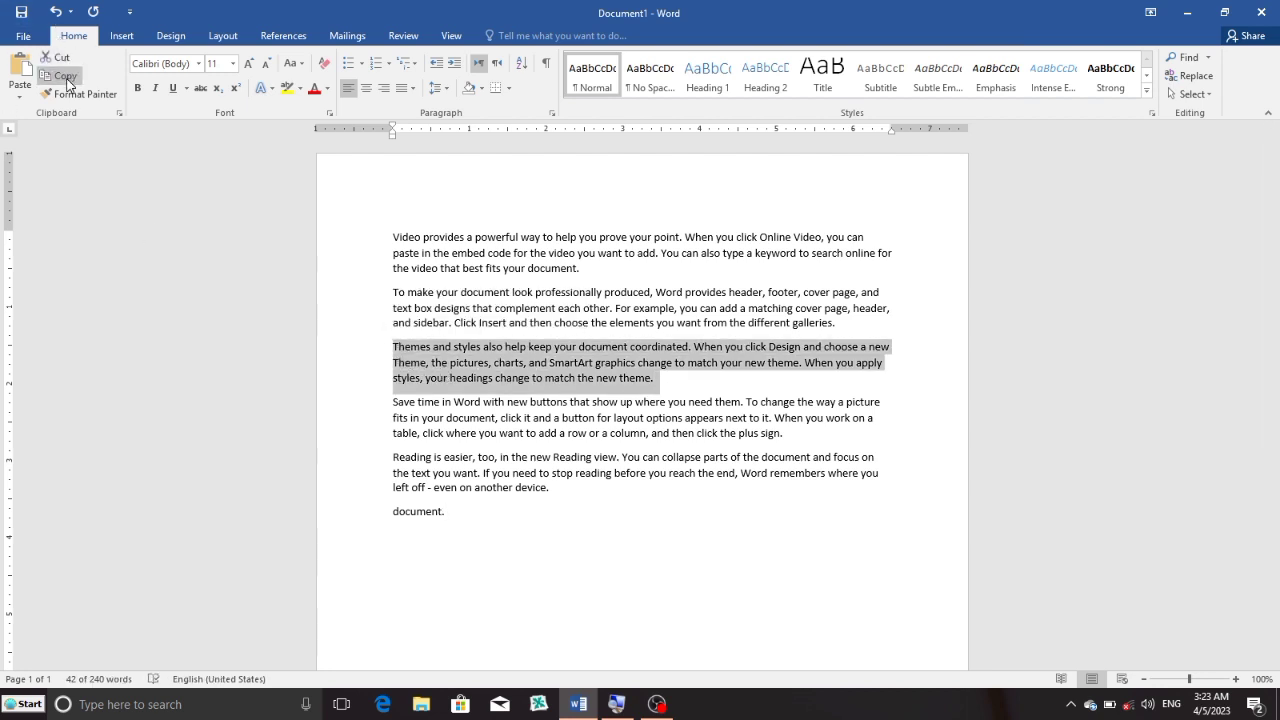
left_click(396, 544)
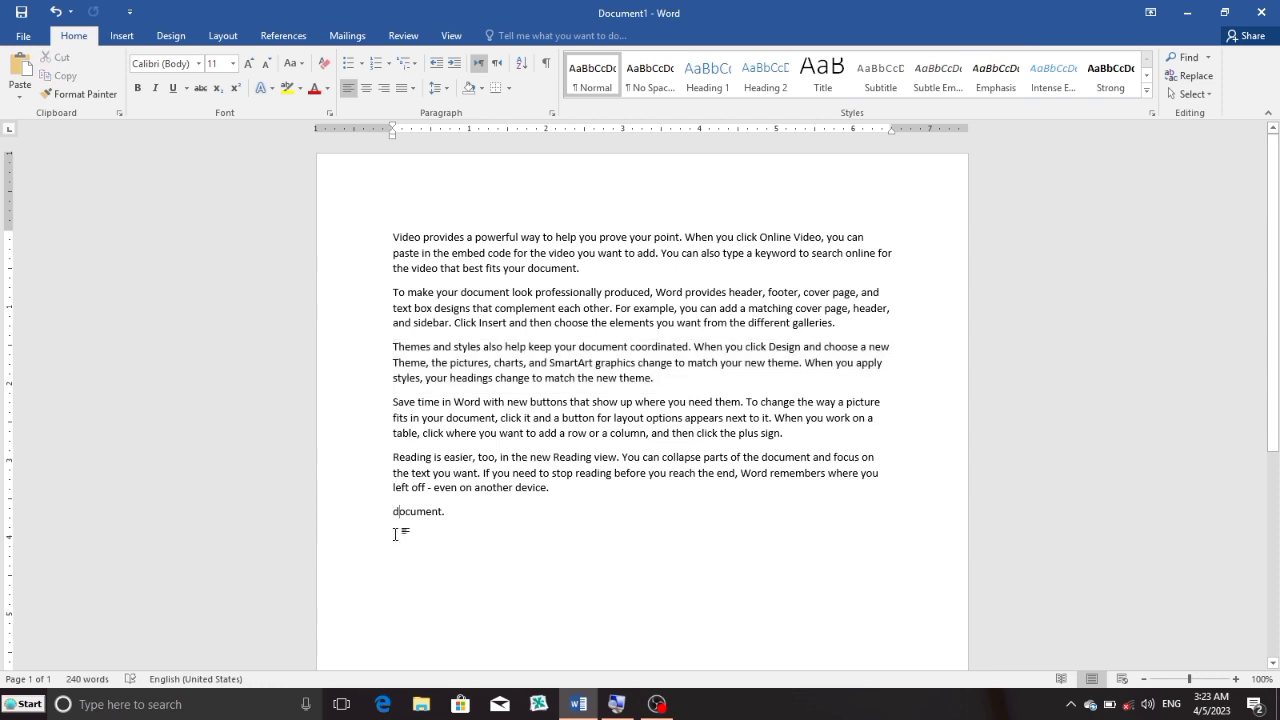
double_click(395, 535)
left_click(21, 68)
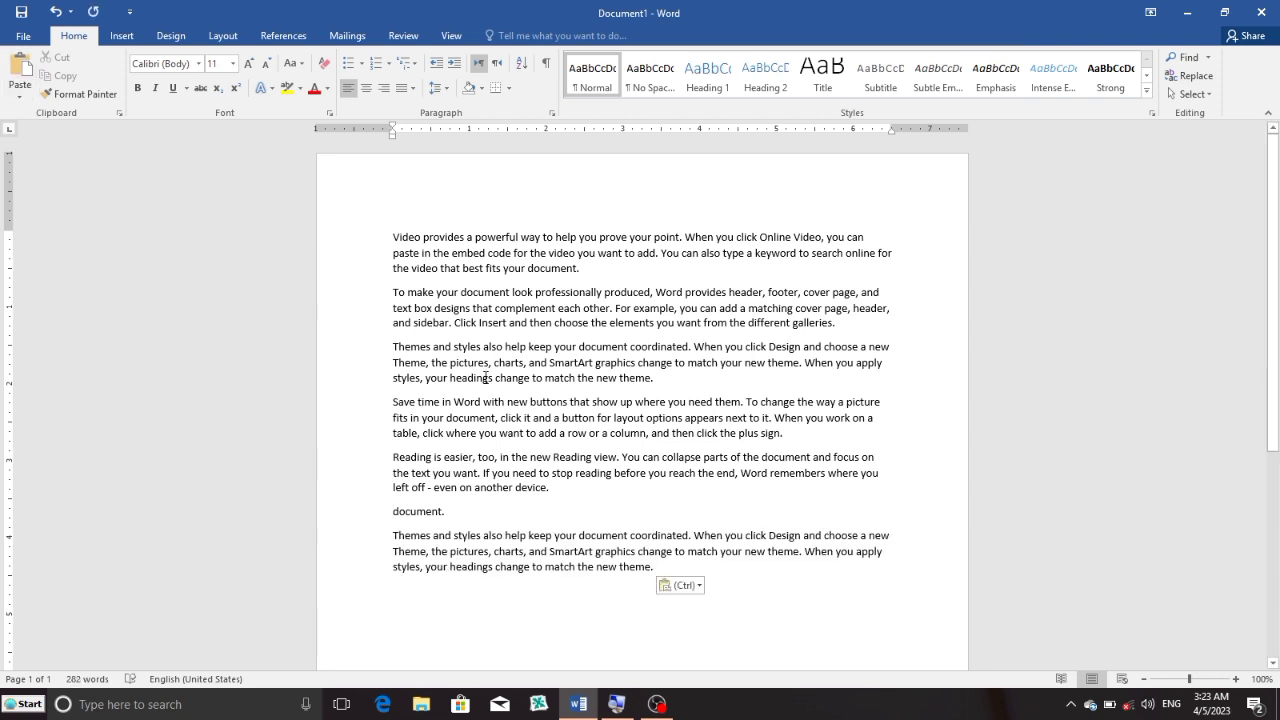
left_click(701, 588)
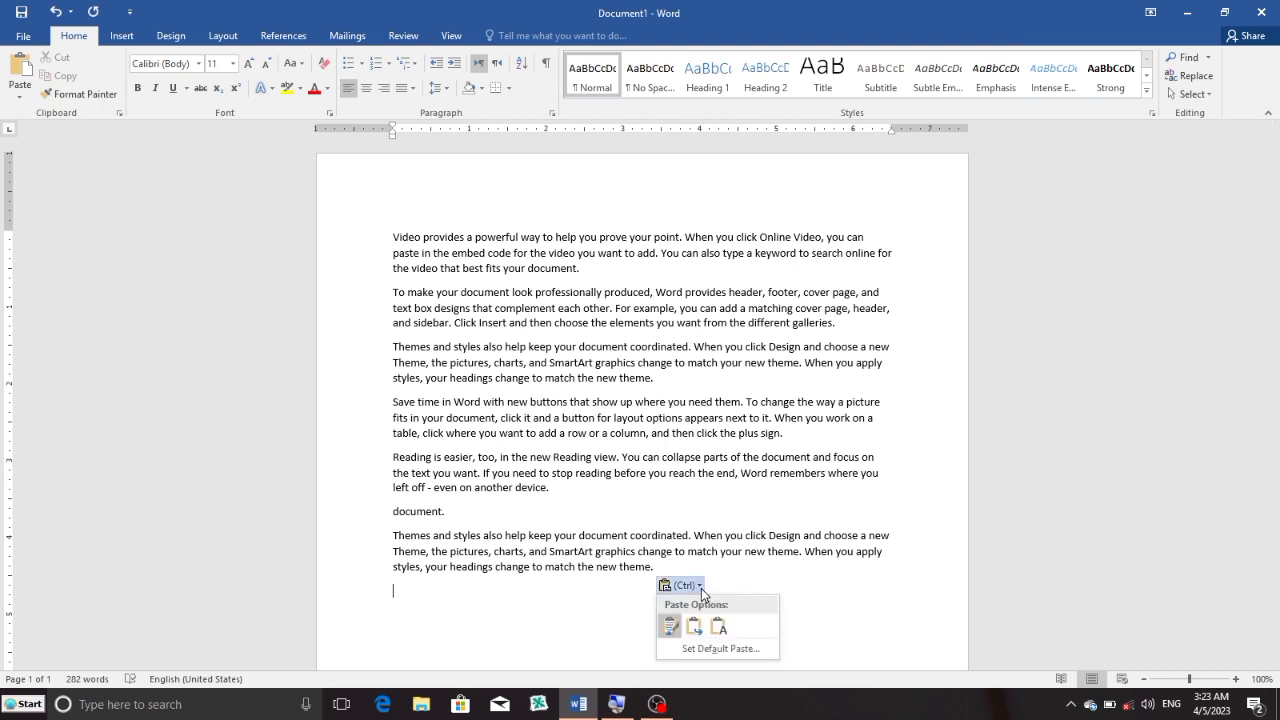
left_click(419, 603)
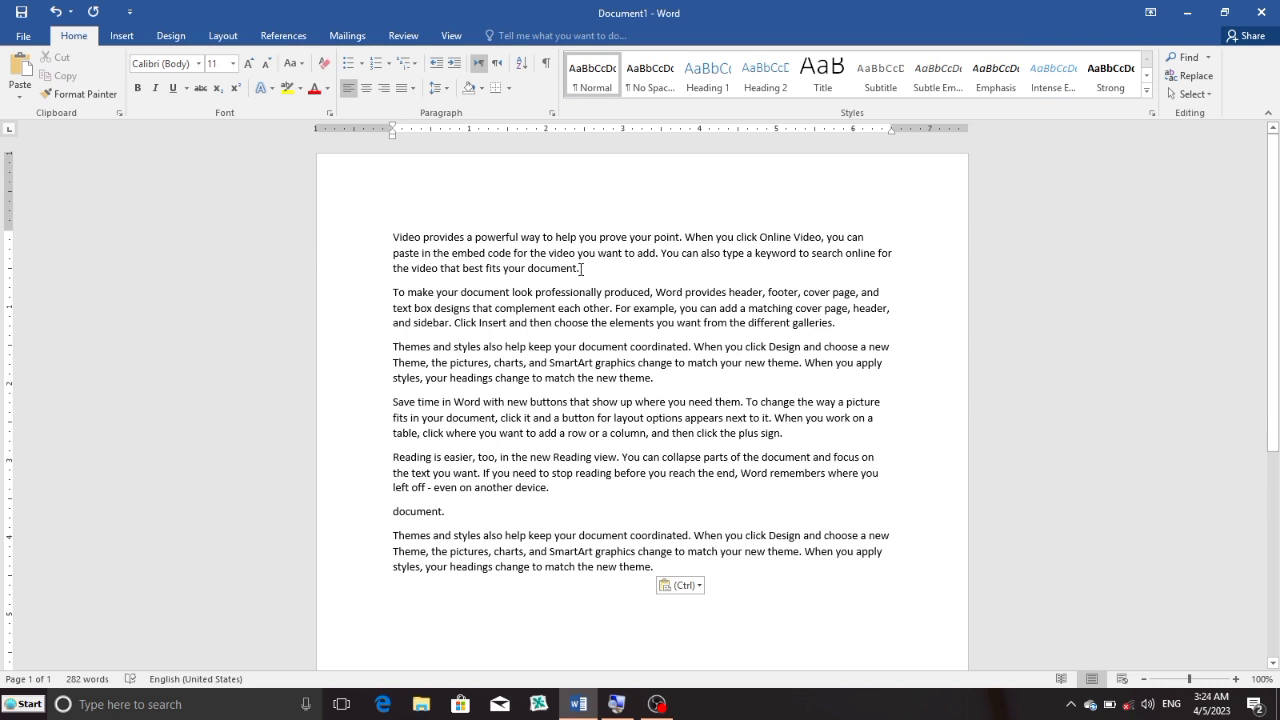
Cut the opening 'Video provides a powerful way…' paragraph and paste it on the empty last line
left_click_drag(581, 268, 369, 230)
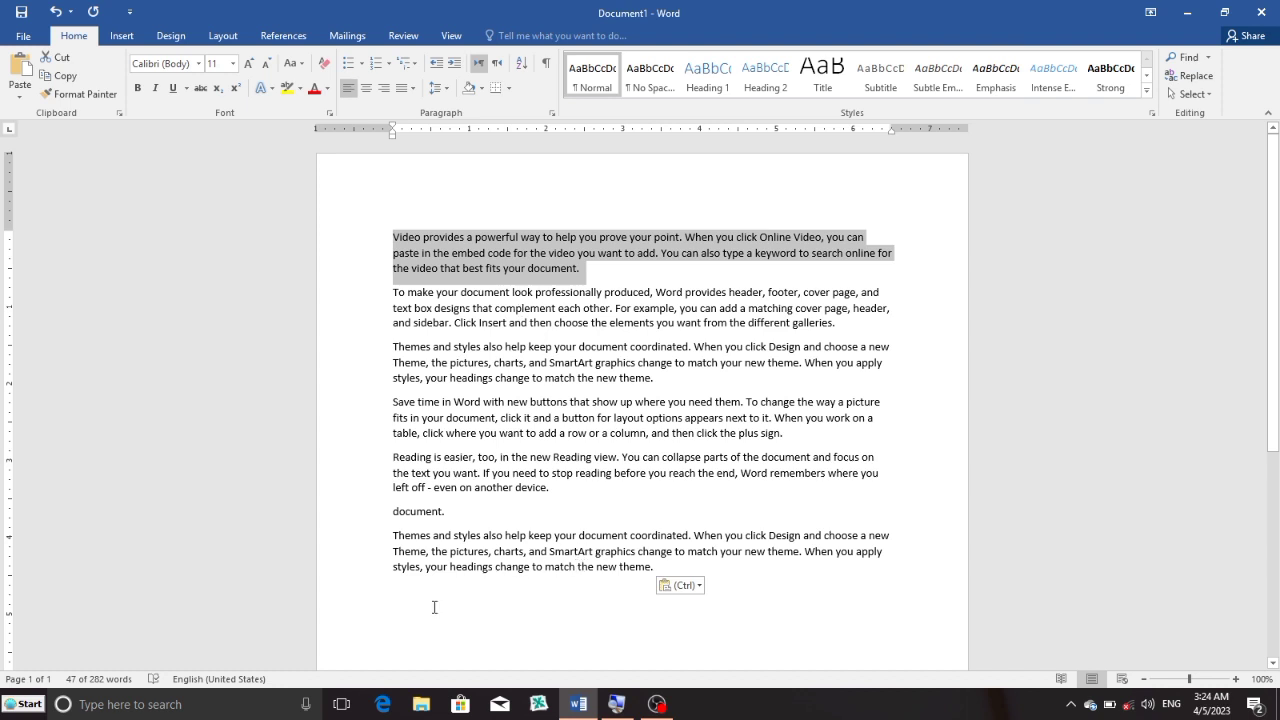
left_click(58, 60)
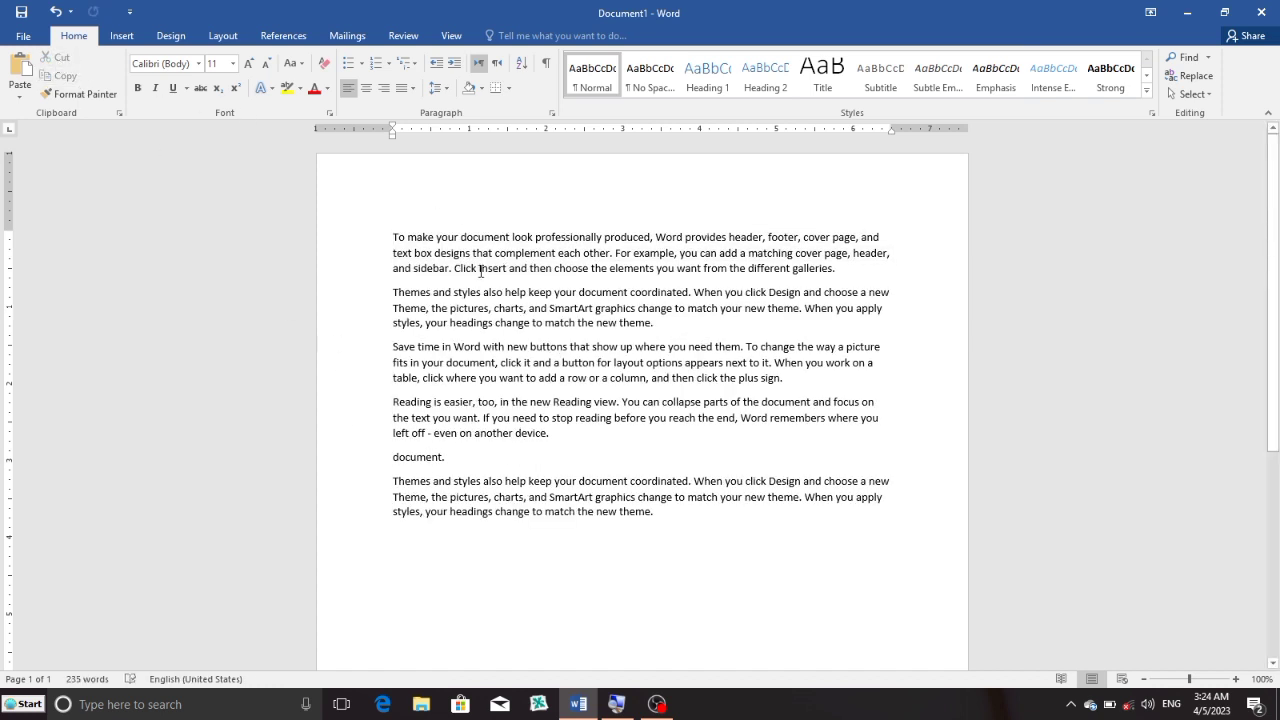
left_click(399, 547)
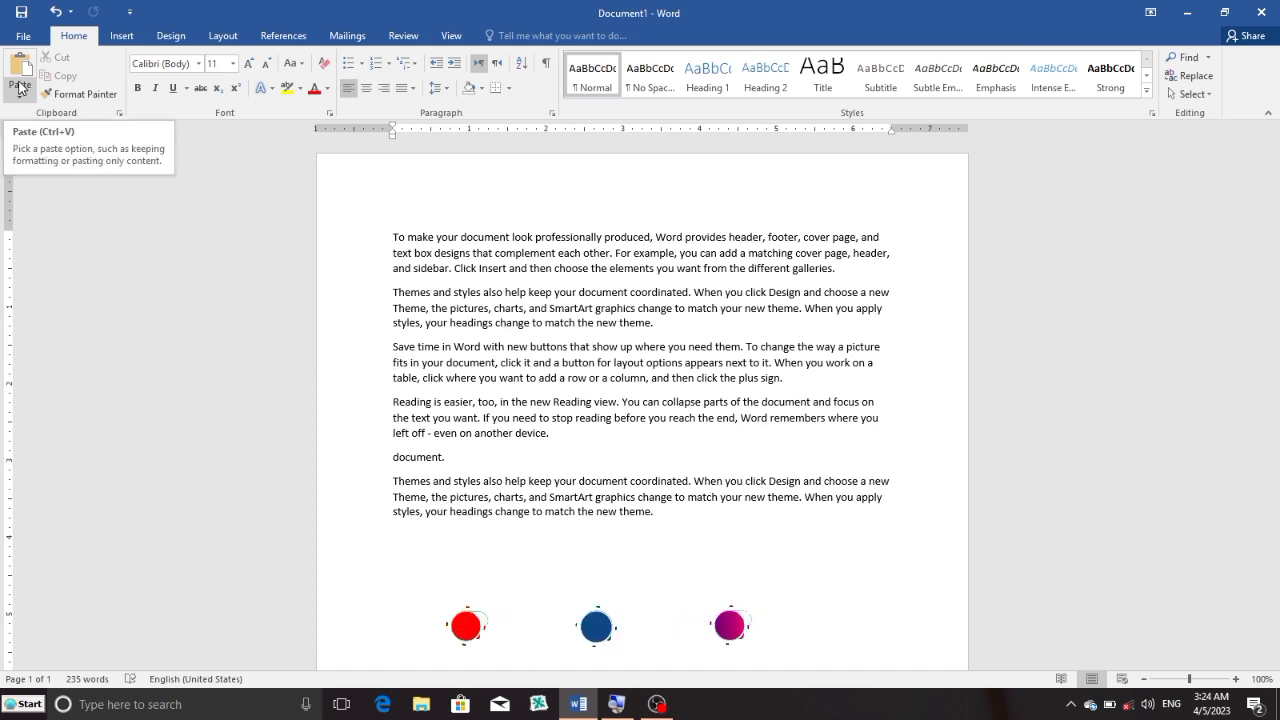
left_click(19, 88)
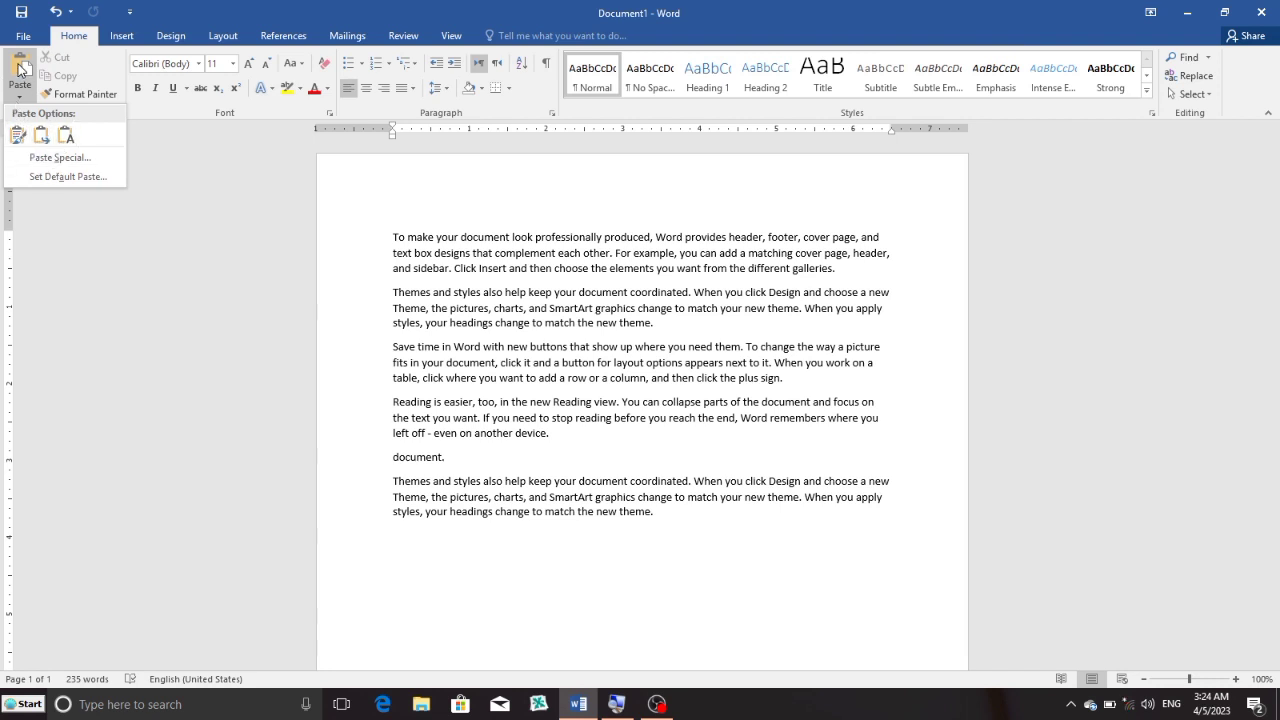
left_click(19, 68)
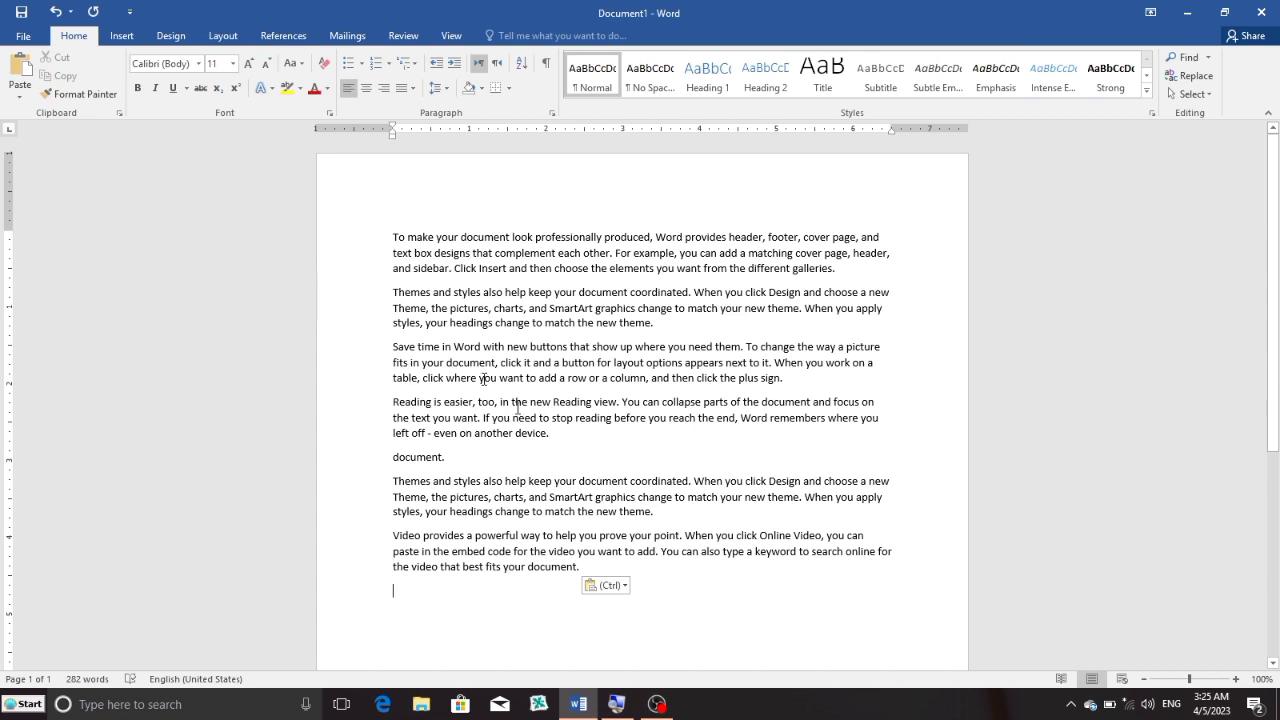
left_click(620, 586)
Step the new first paragraph's font up to 18, back down, and finally to 16 pt
left_click_drag(834, 272, 390, 240)
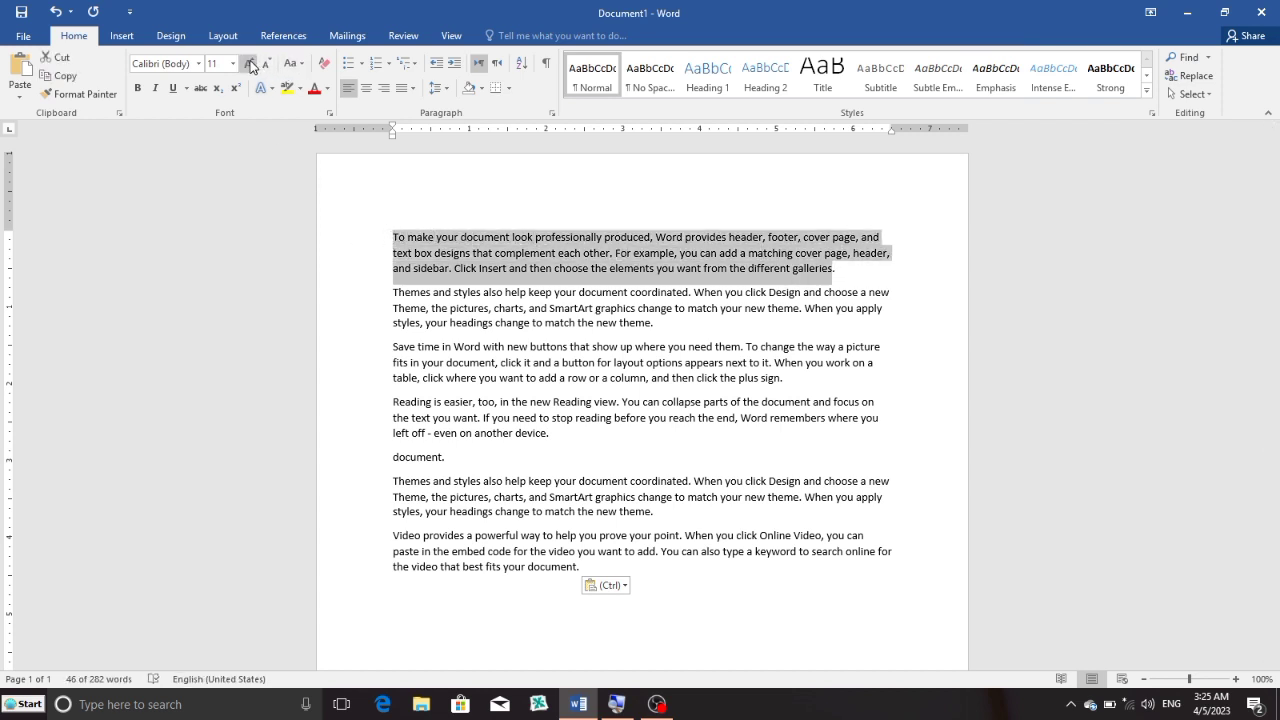
left_click(249, 64)
left_click(249, 64)
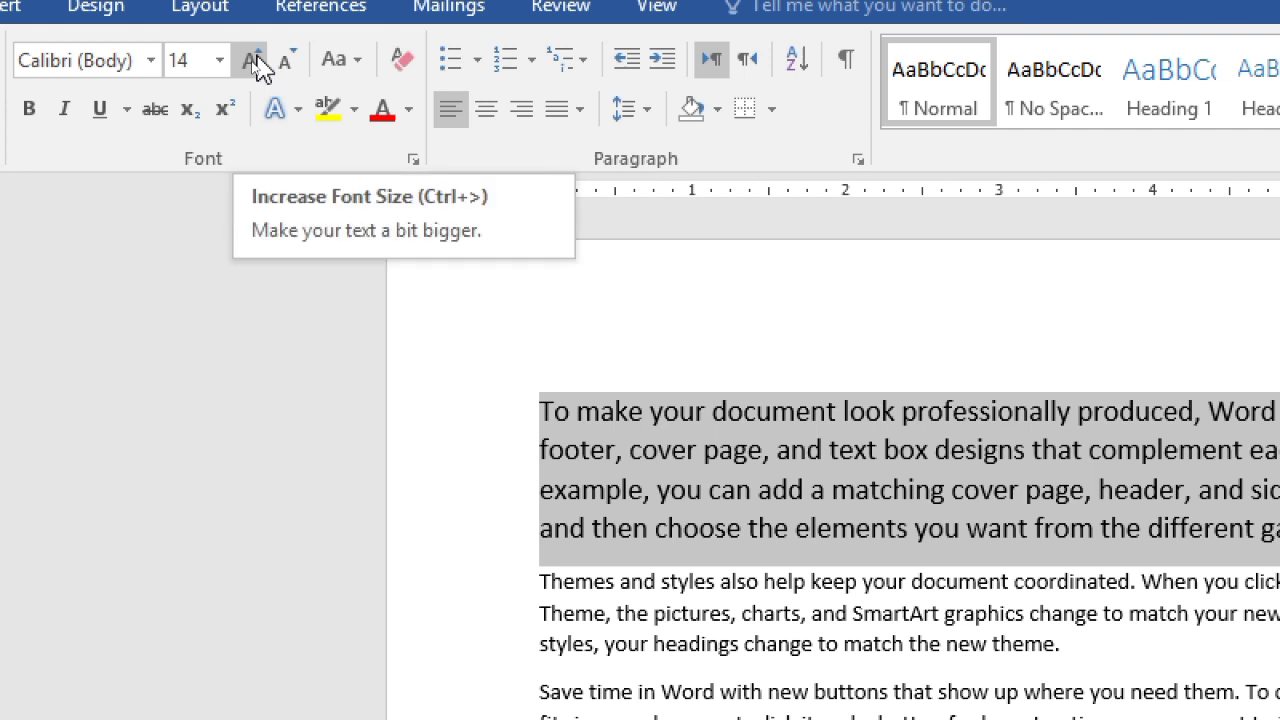
left_click(255, 65)
left_click(255, 65)
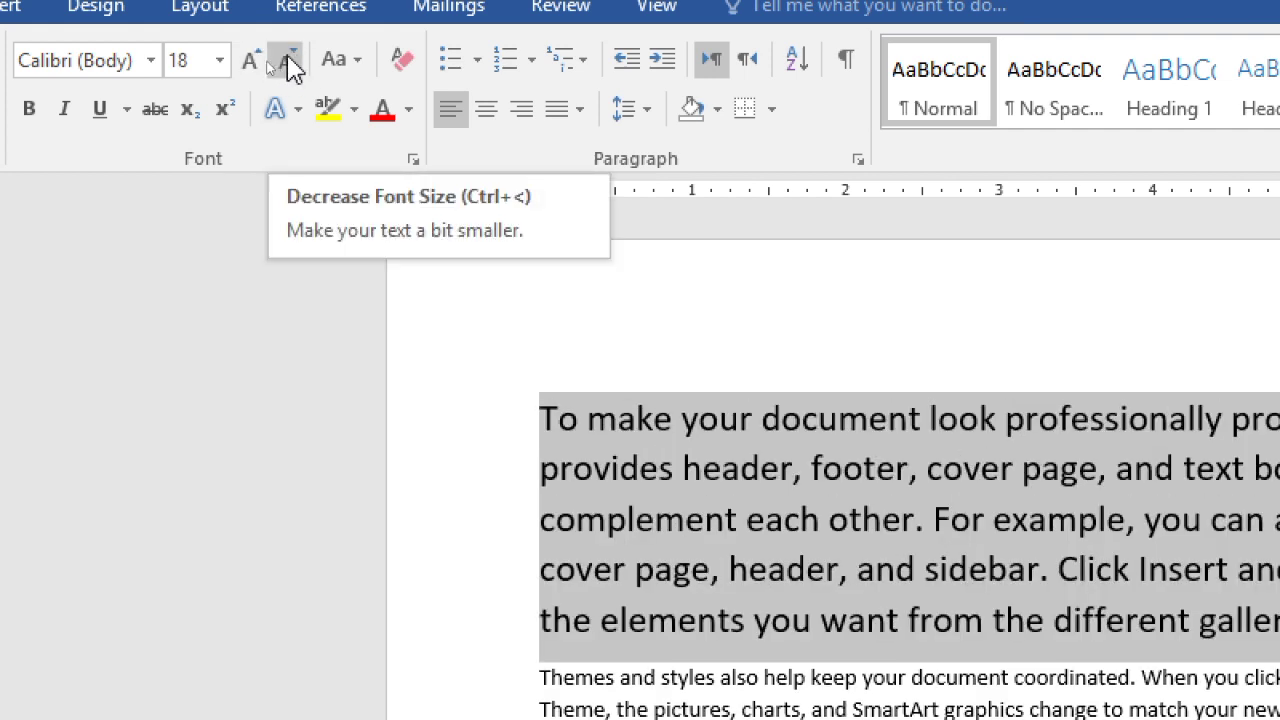
left_click(289, 65)
left_click(289, 65)
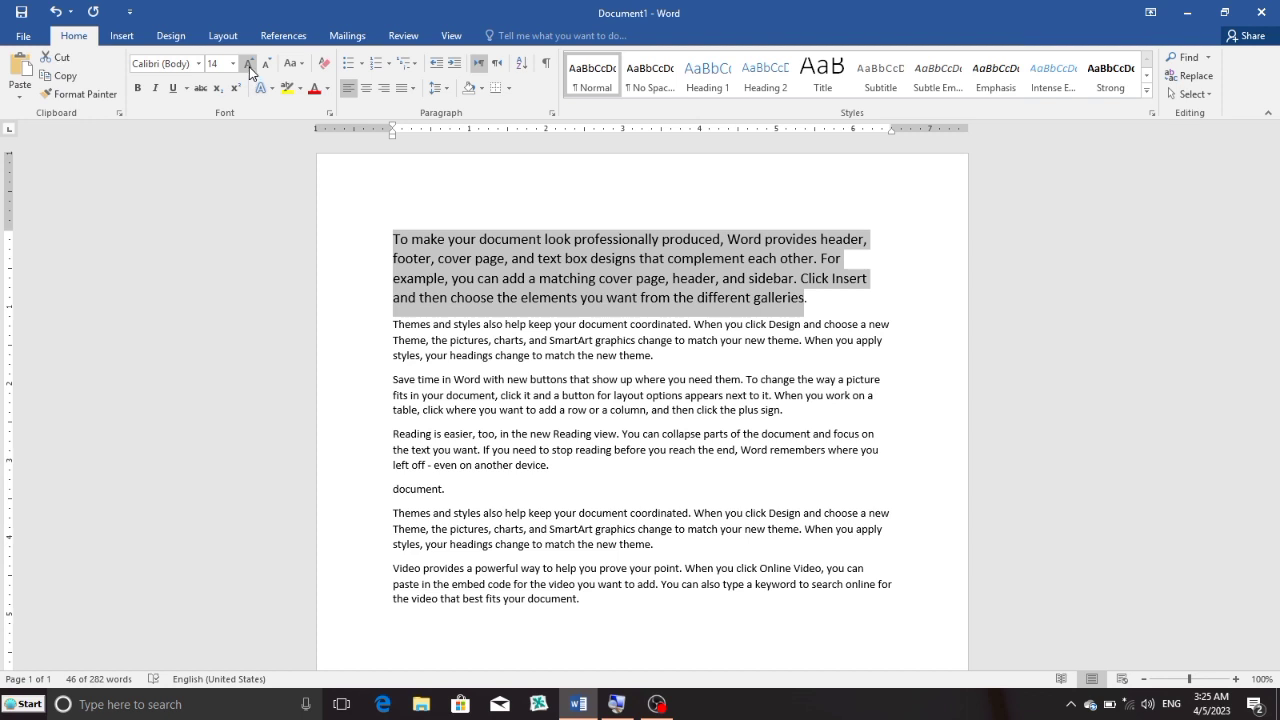
left_click(249, 66)
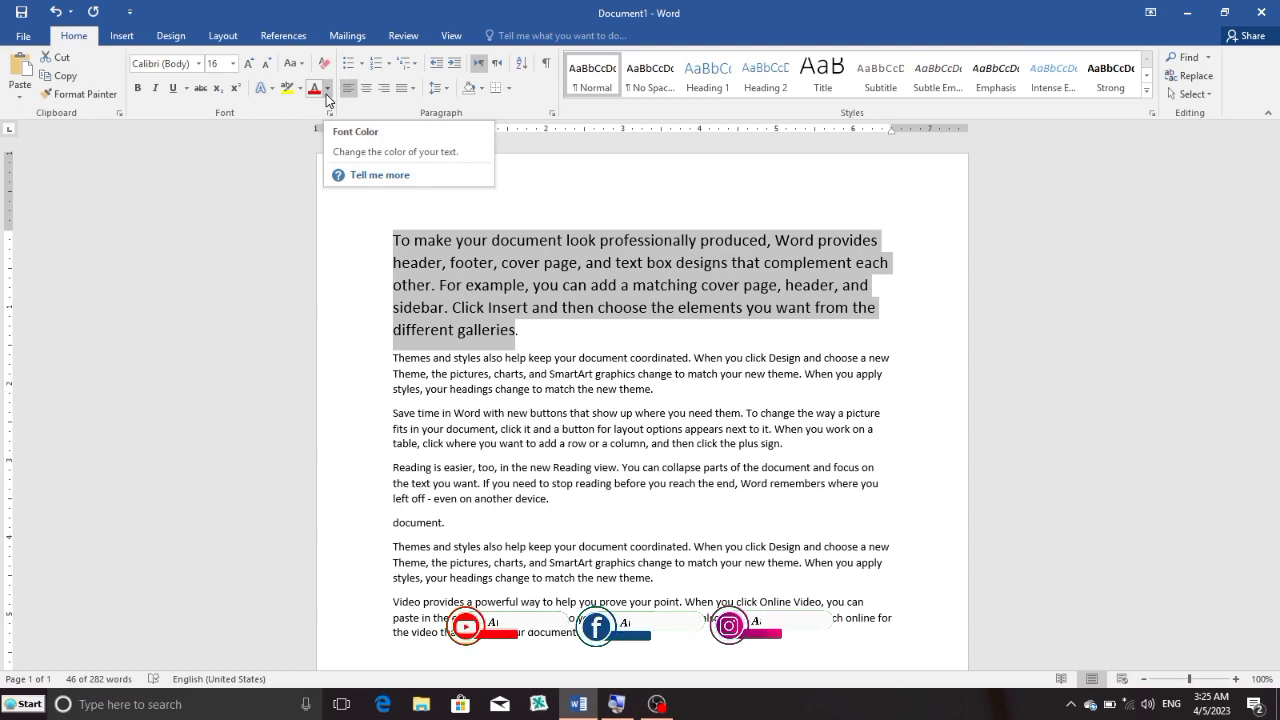
Colour the first paragraph red and set it in Berlin Sans FB Demi
left_click(328, 89)
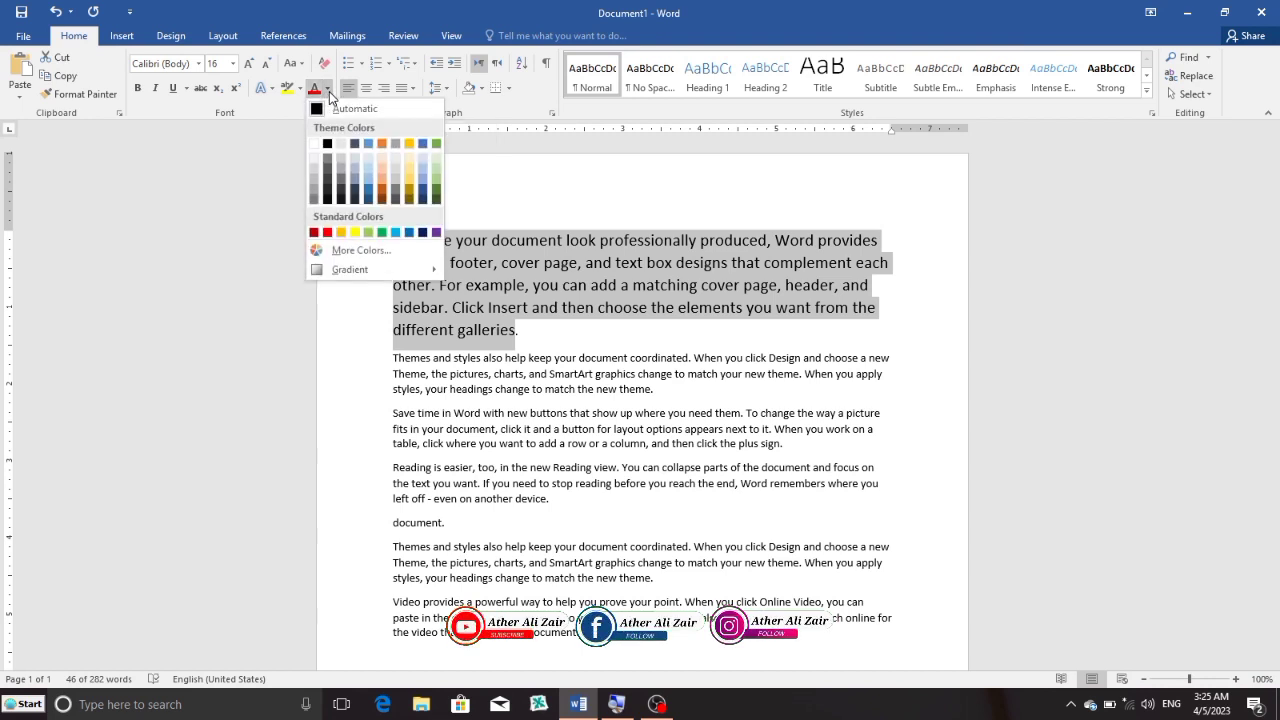
left_click(328, 233)
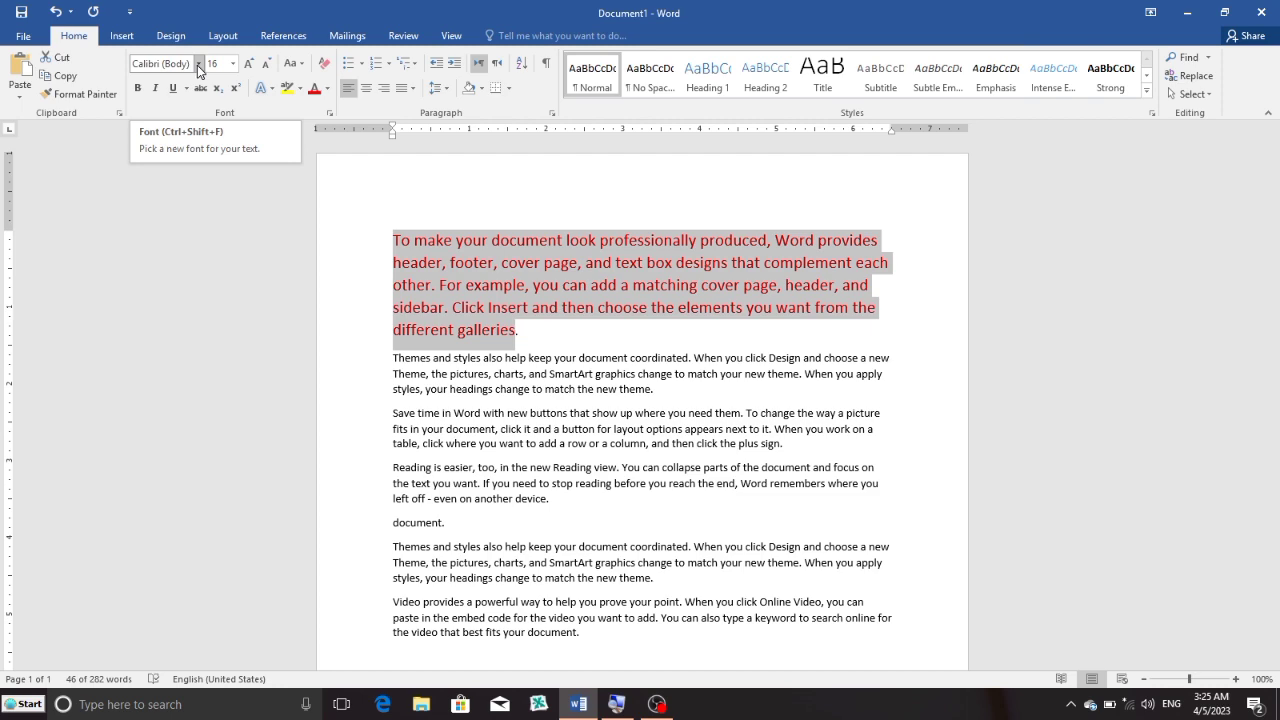
left_click(199, 64)
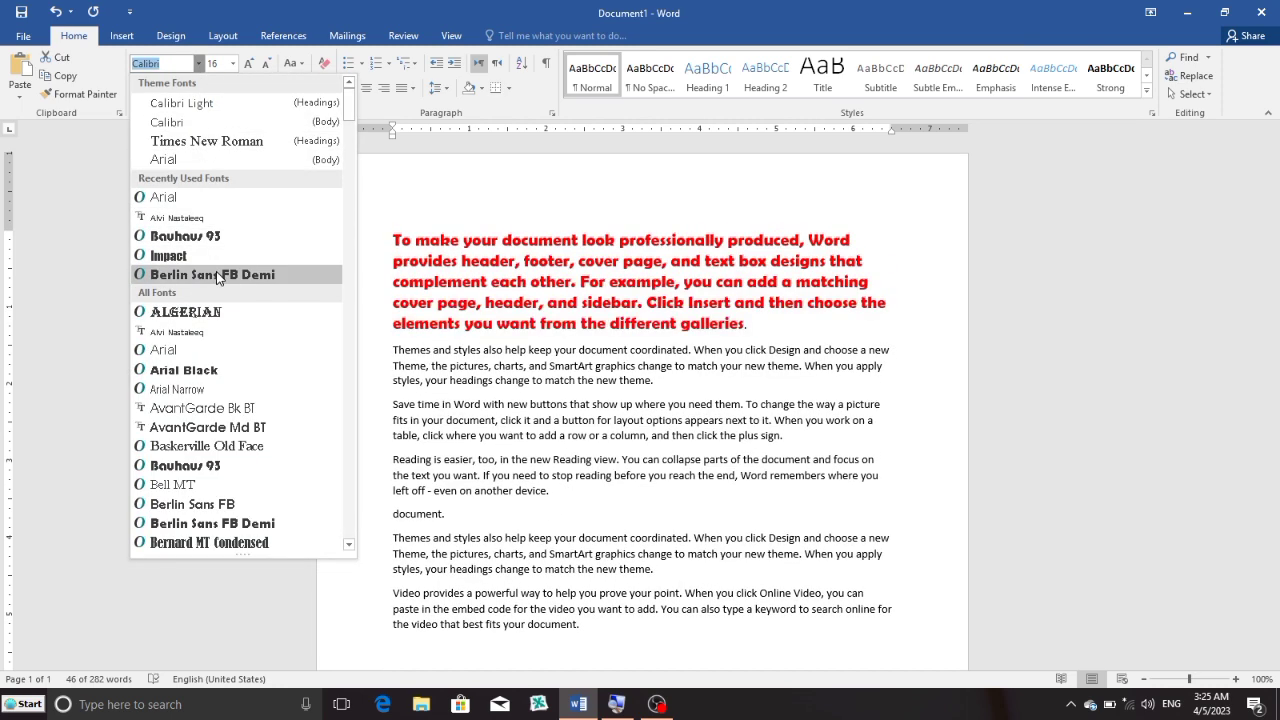
left_click(216, 274)
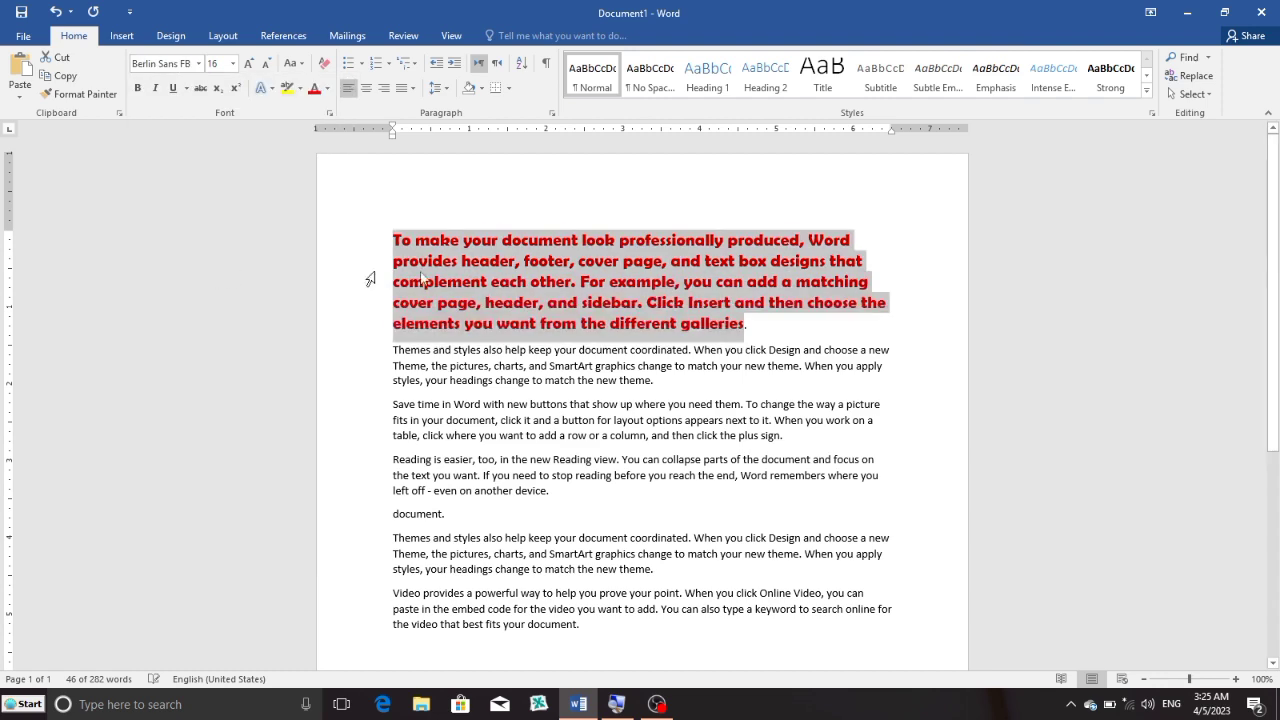
left_click(747, 330)
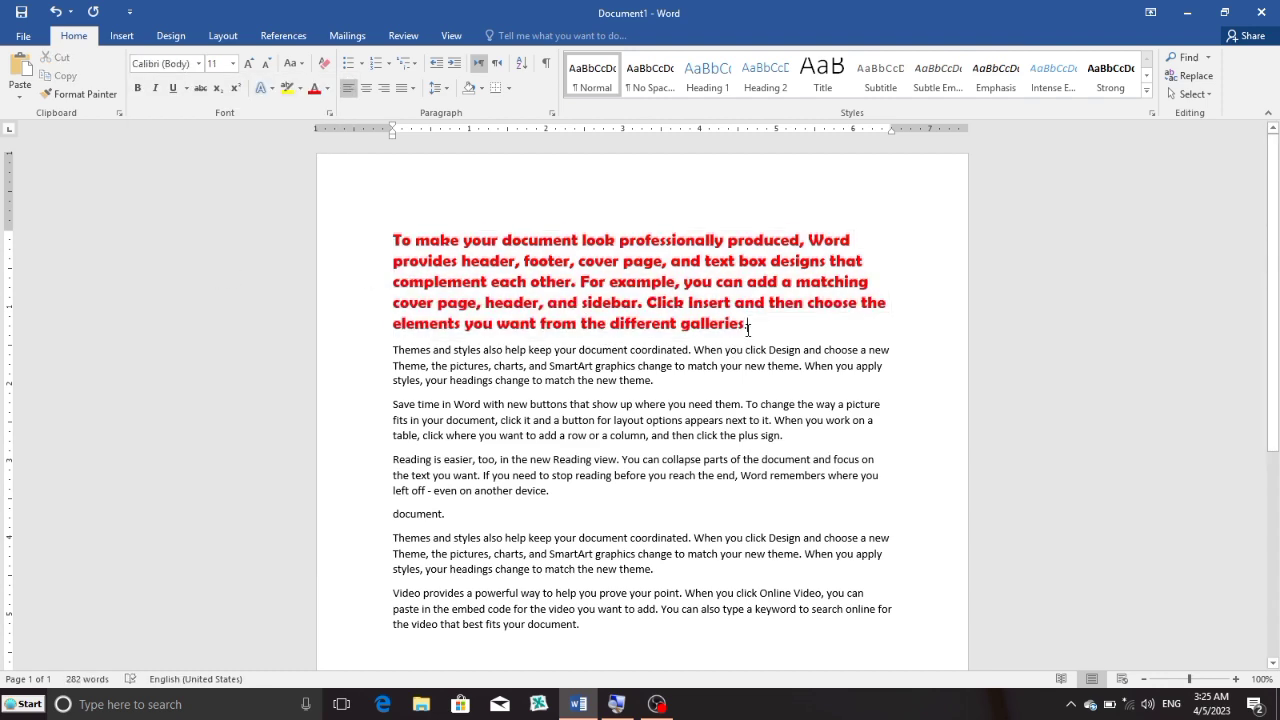
Paste 'elements you want from the different galleries.' after 'document.' using Keep Text Only
left_click_drag(747, 330, 396, 340)
key("ctrl+c")
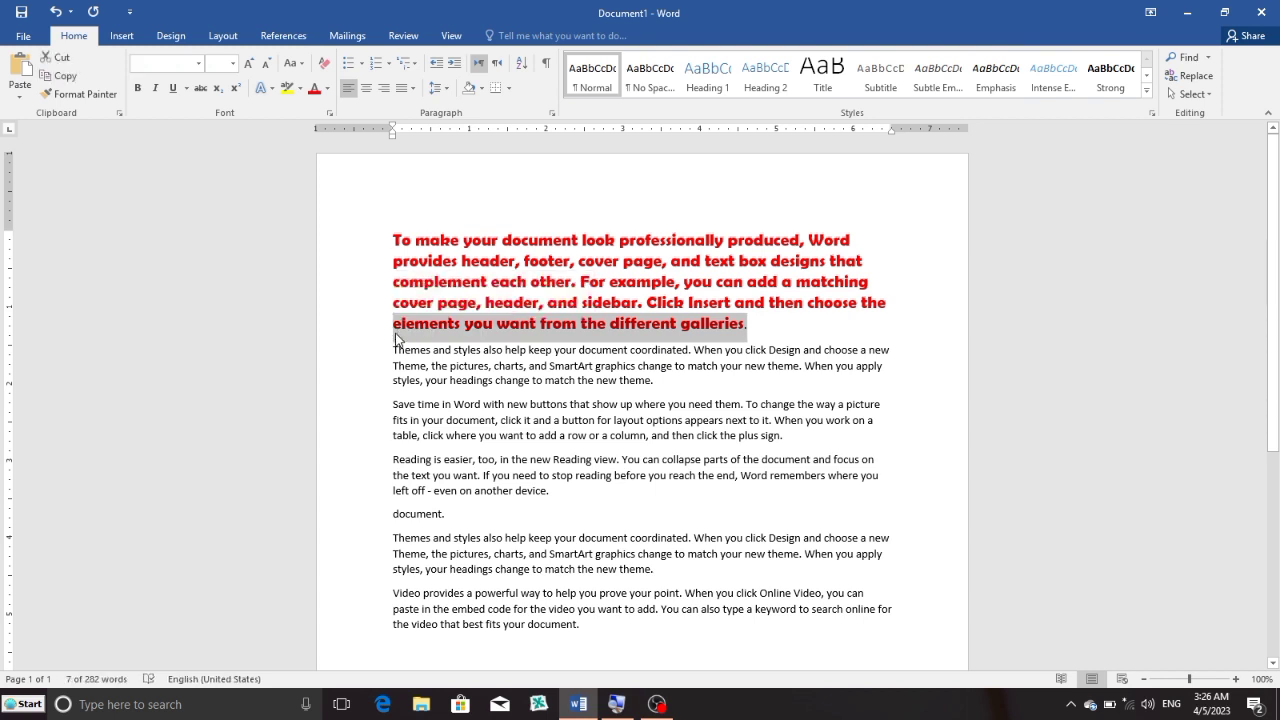
left_click(468, 522)
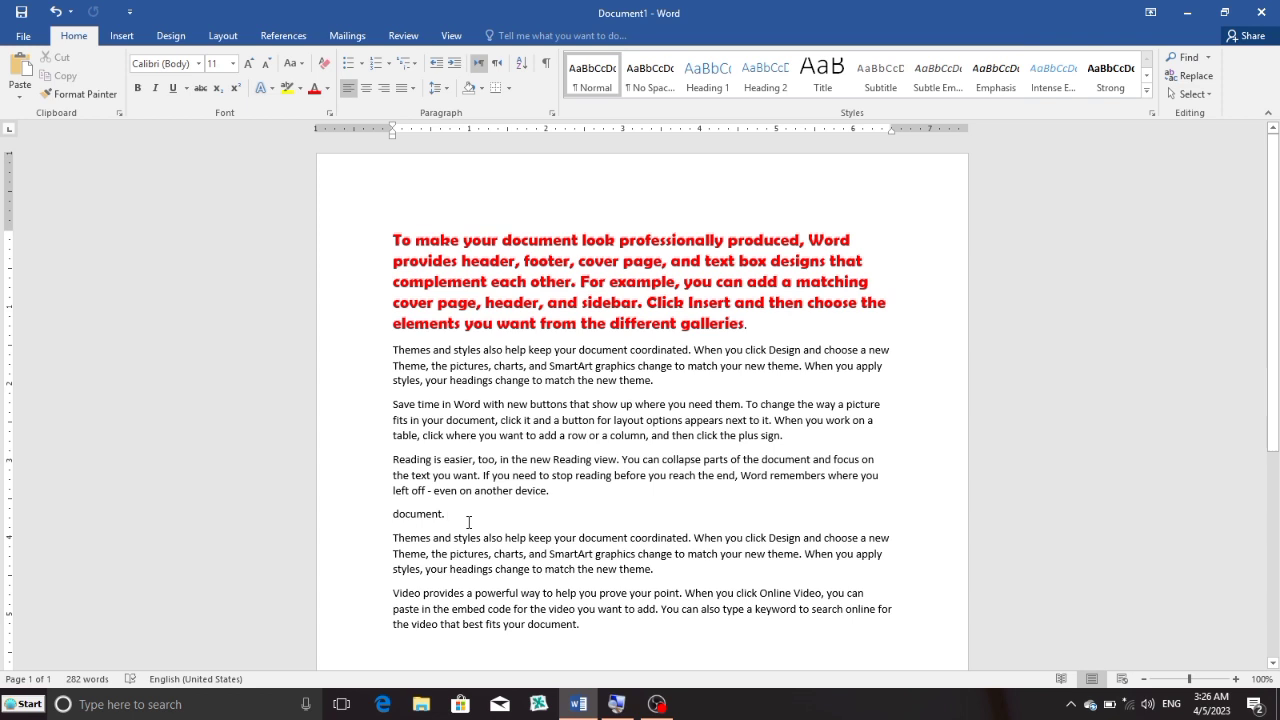
key("ctrl+v")
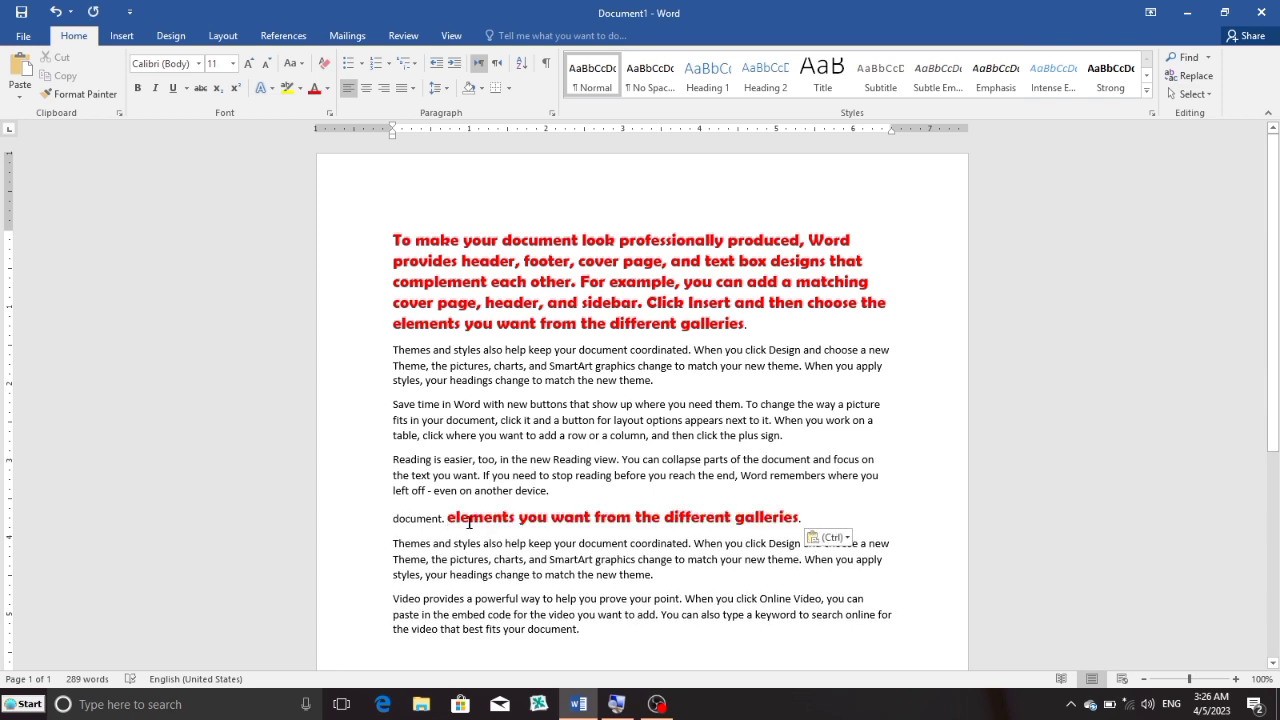
left_click(847, 539)
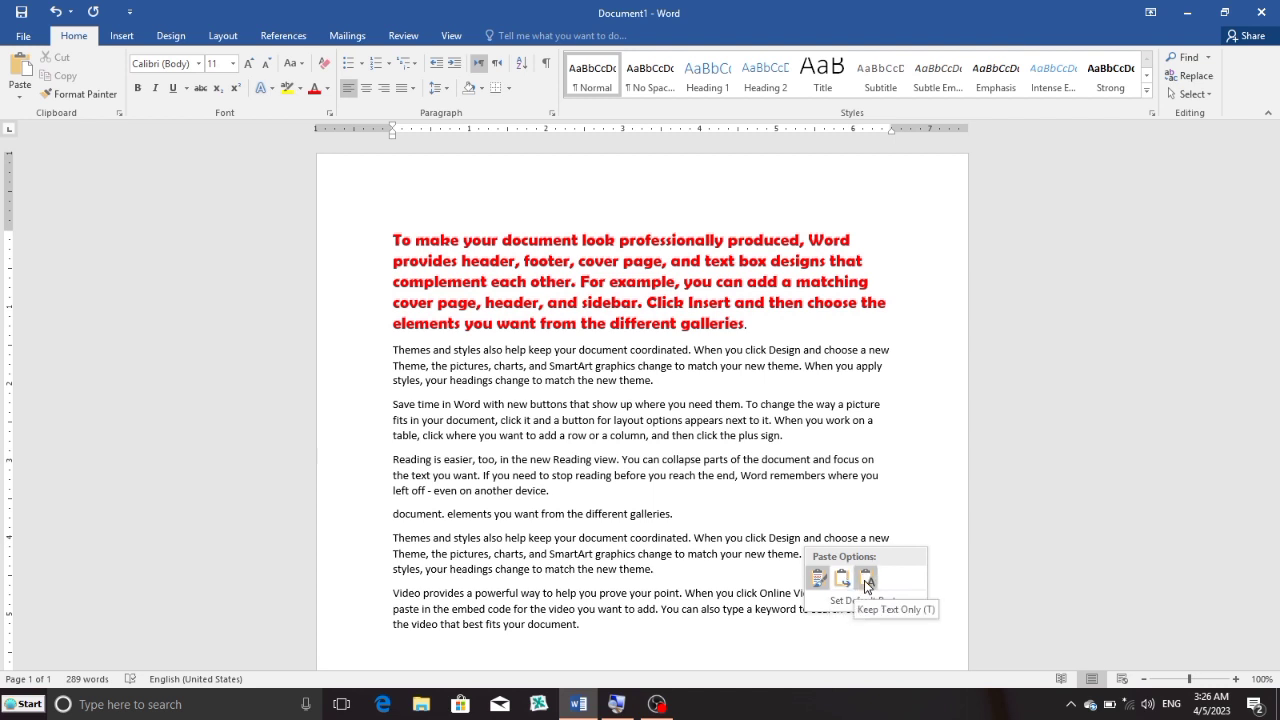
left_click(864, 580)
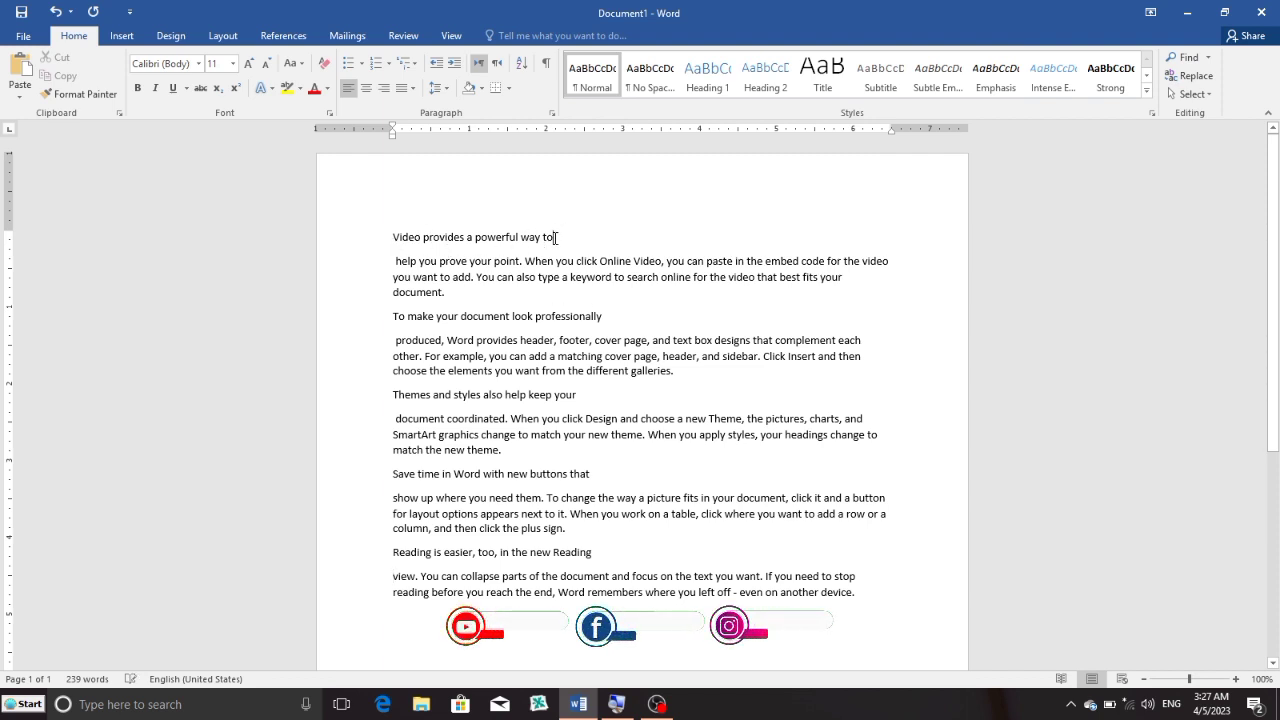
left_click_drag(556, 237, 398, 238)
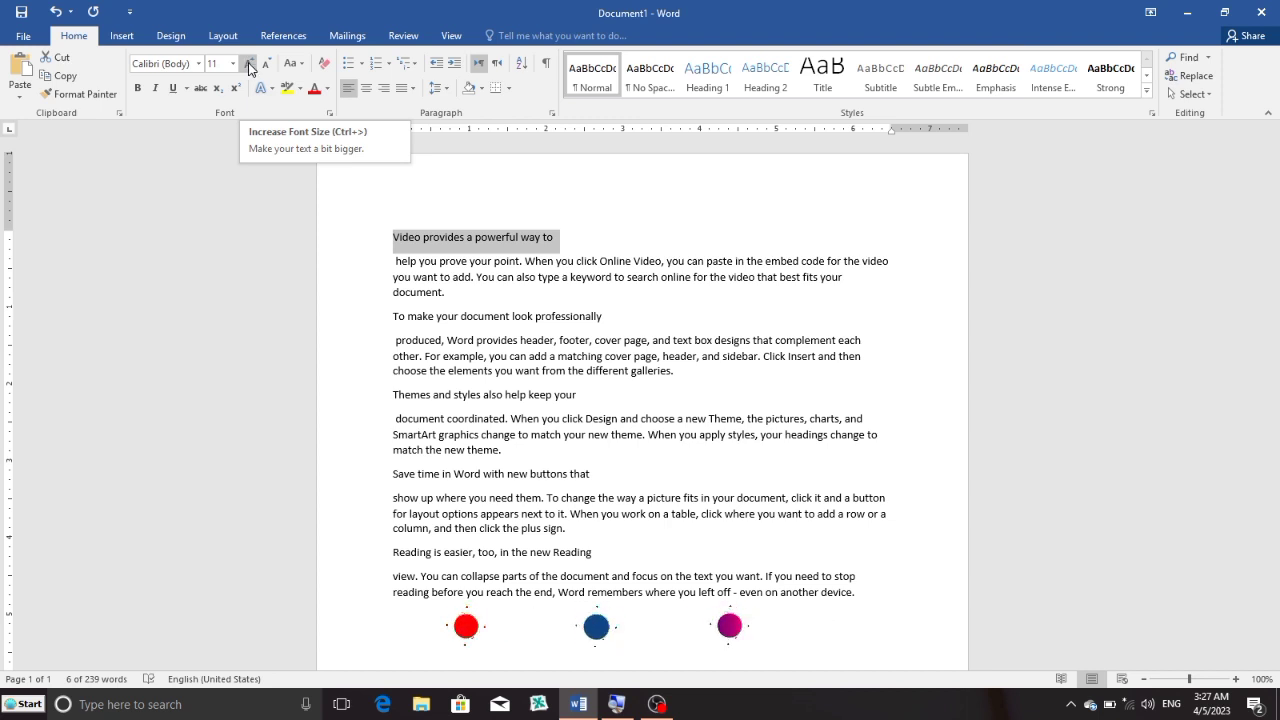
left_click(249, 65)
left_click(249, 65)
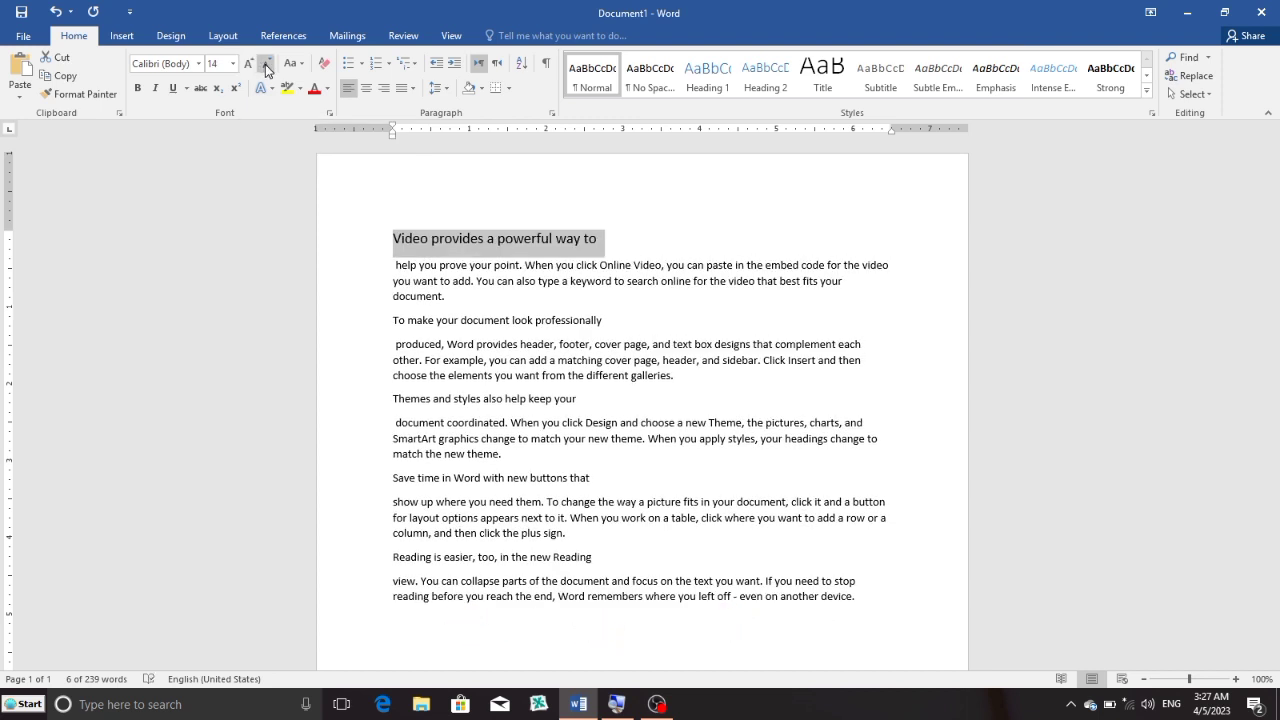
left_click(266, 64)
left_click(233, 67)
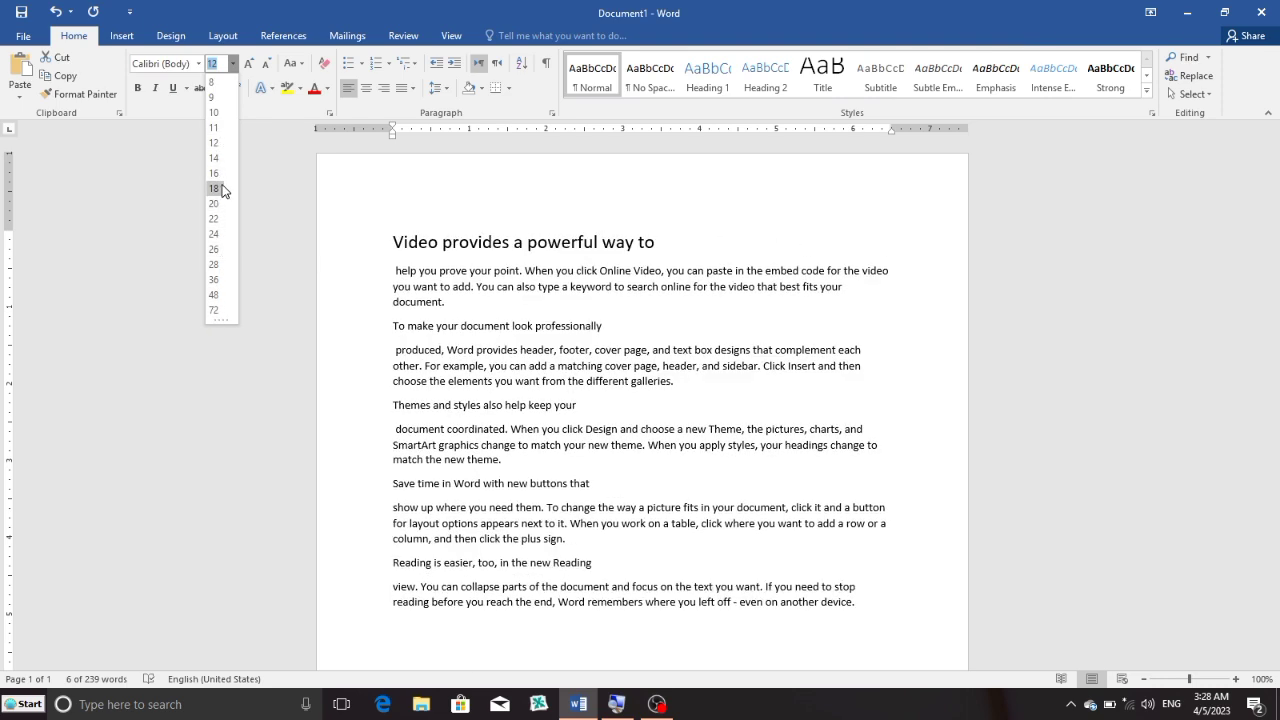
left_click(228, 128)
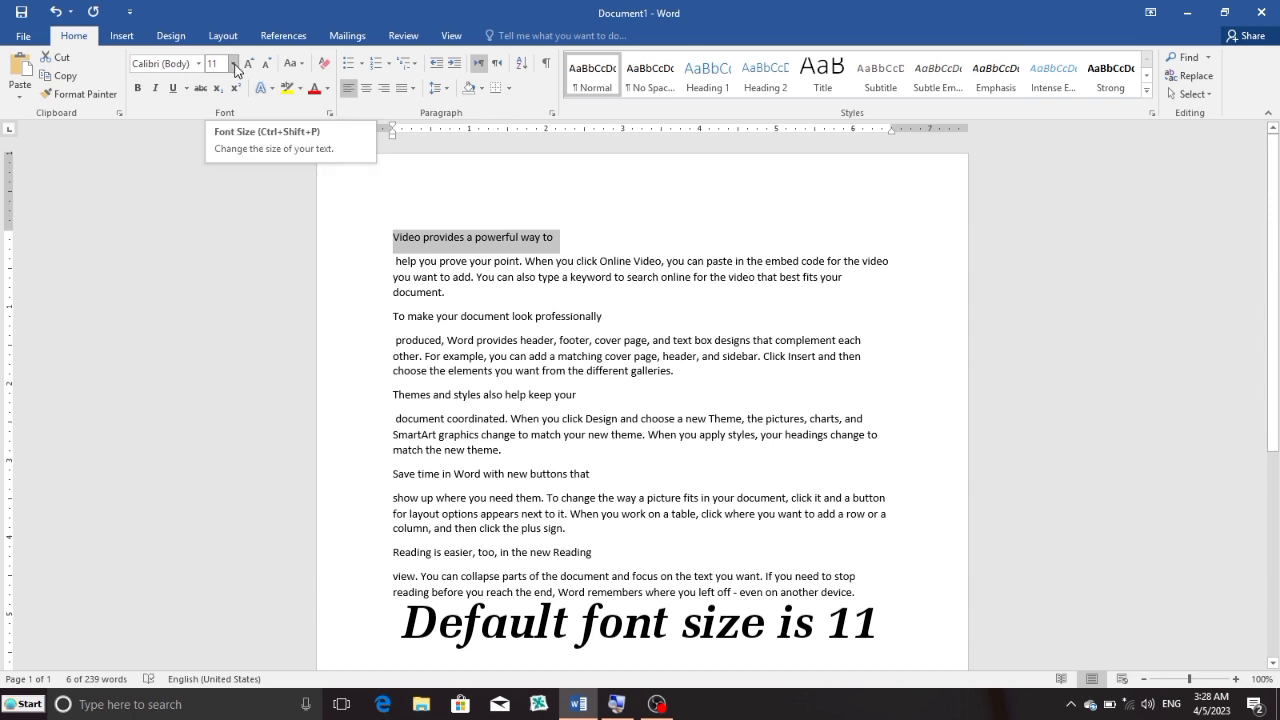
left_click(234, 64)
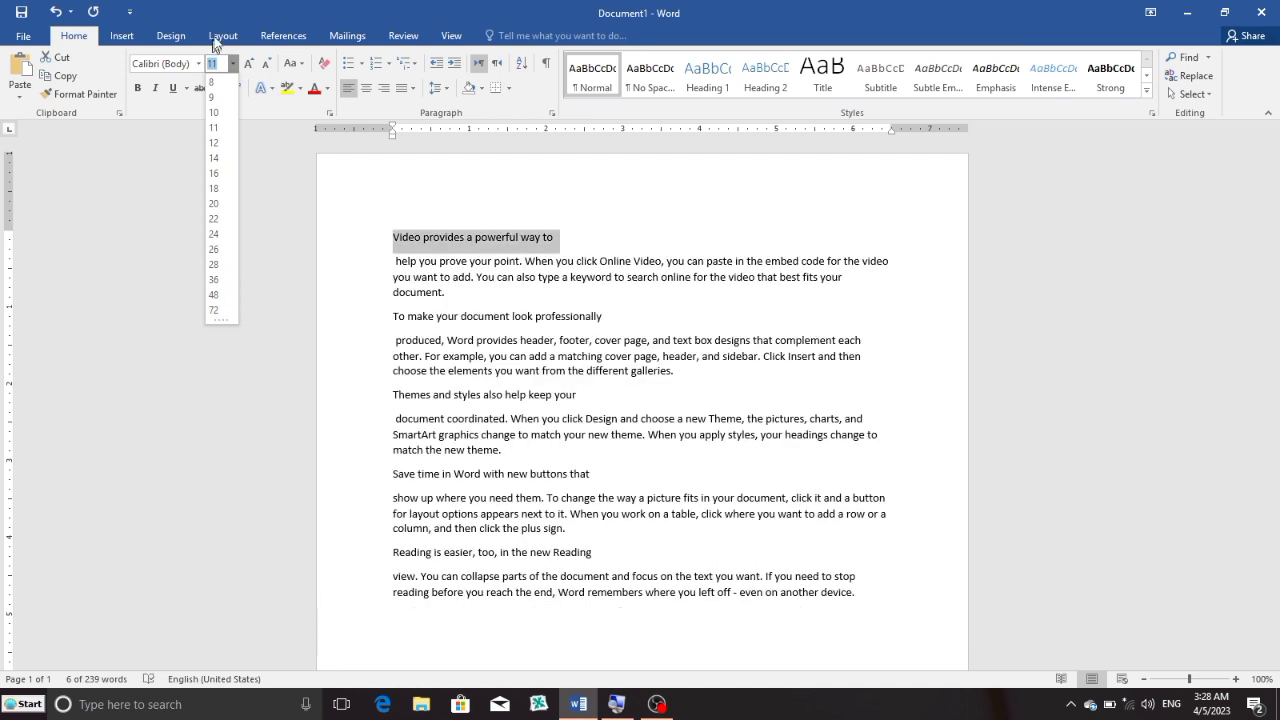
left_click(233, 66)
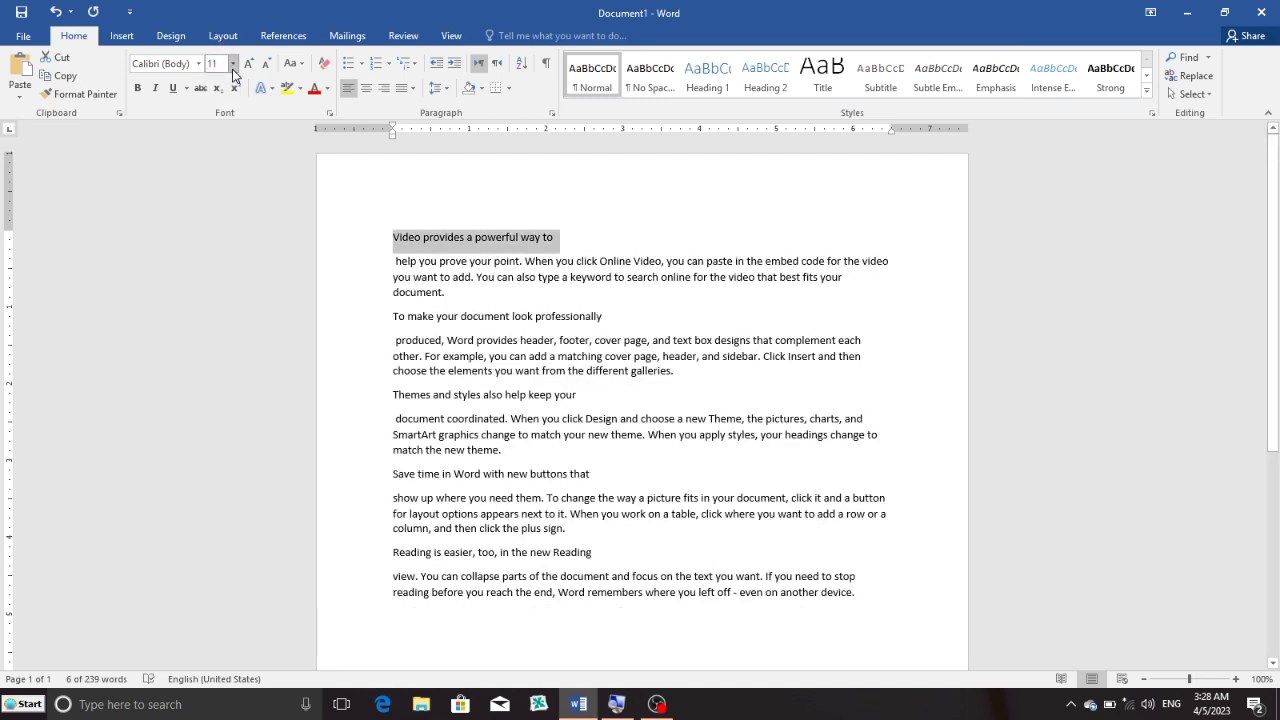
Set the opening line to 72 pt, then grow it step by step to 150 pt
left_click(233, 66)
left_click(215, 313)
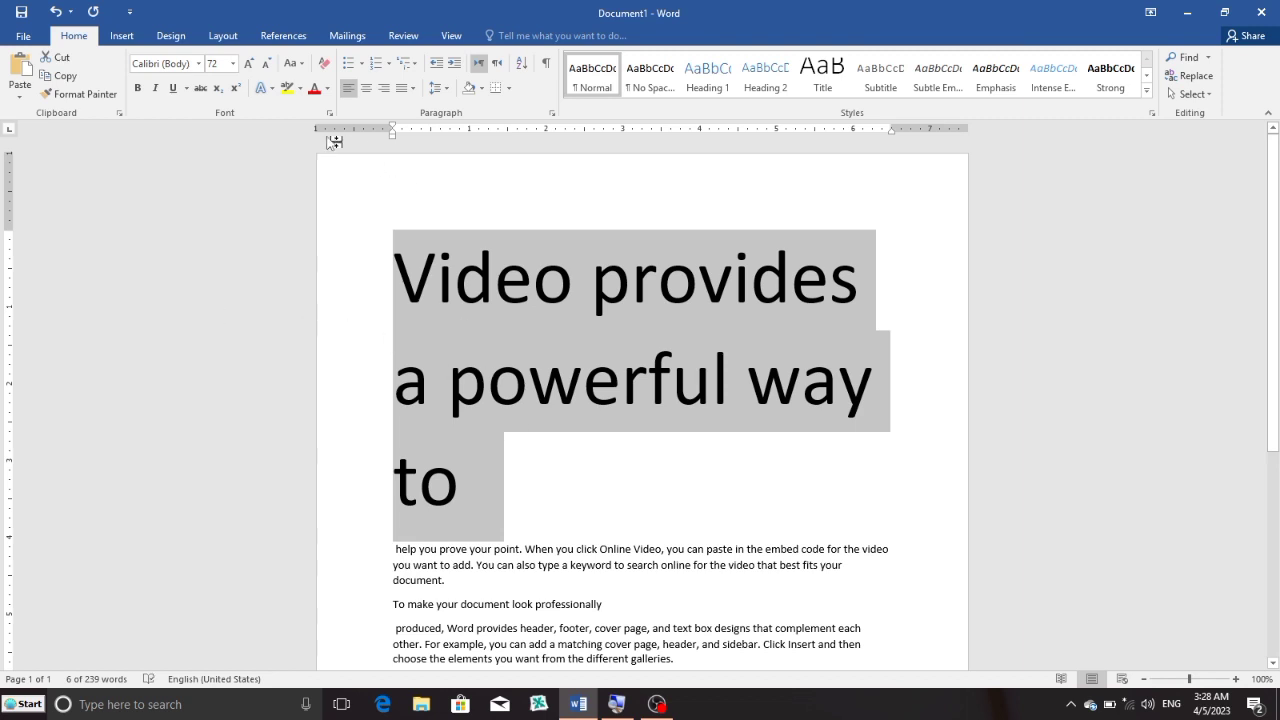
left_click(248, 67)
left_click(248, 67)
left_click(248, 67)
left_click(248, 67)
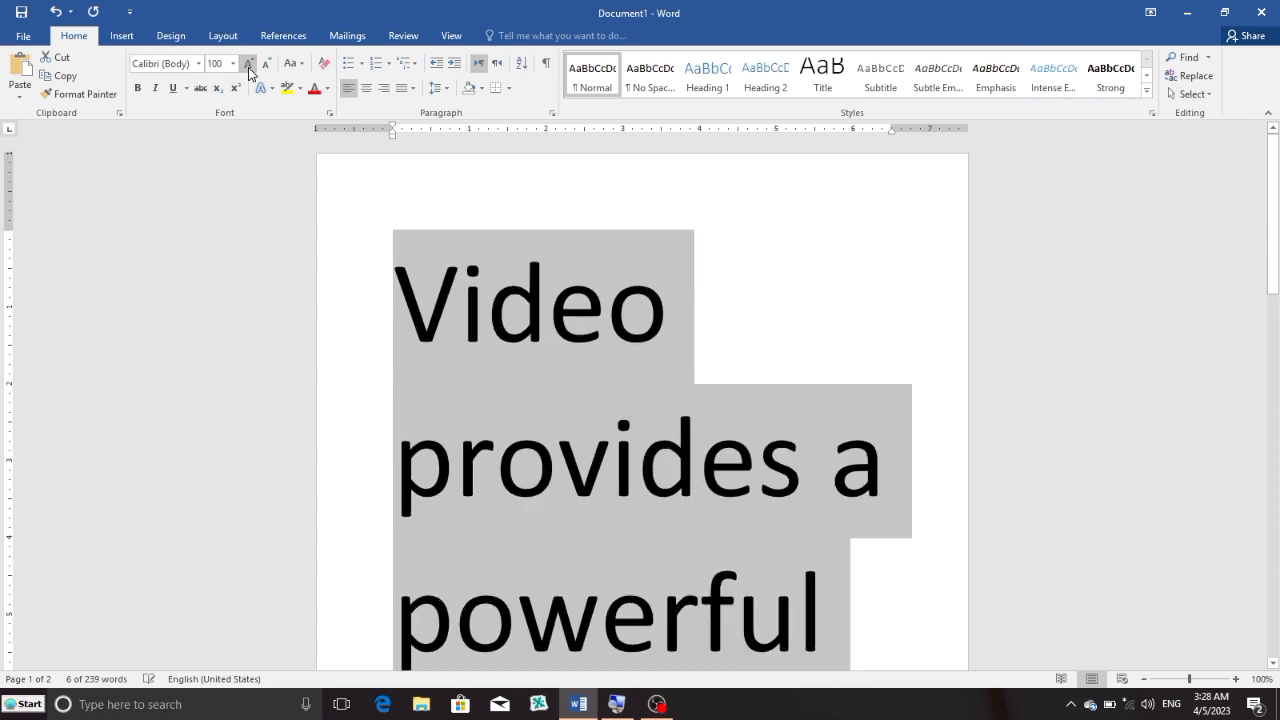
left_click(248, 67)
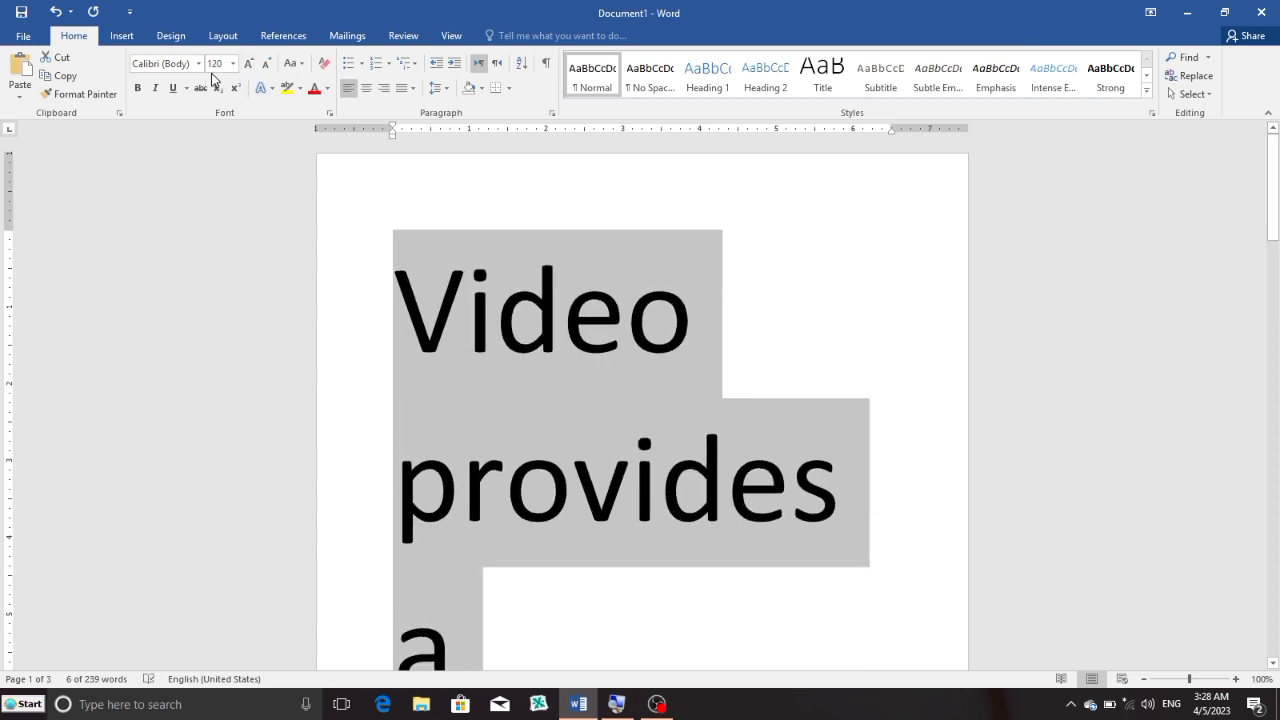
left_click(235, 66)
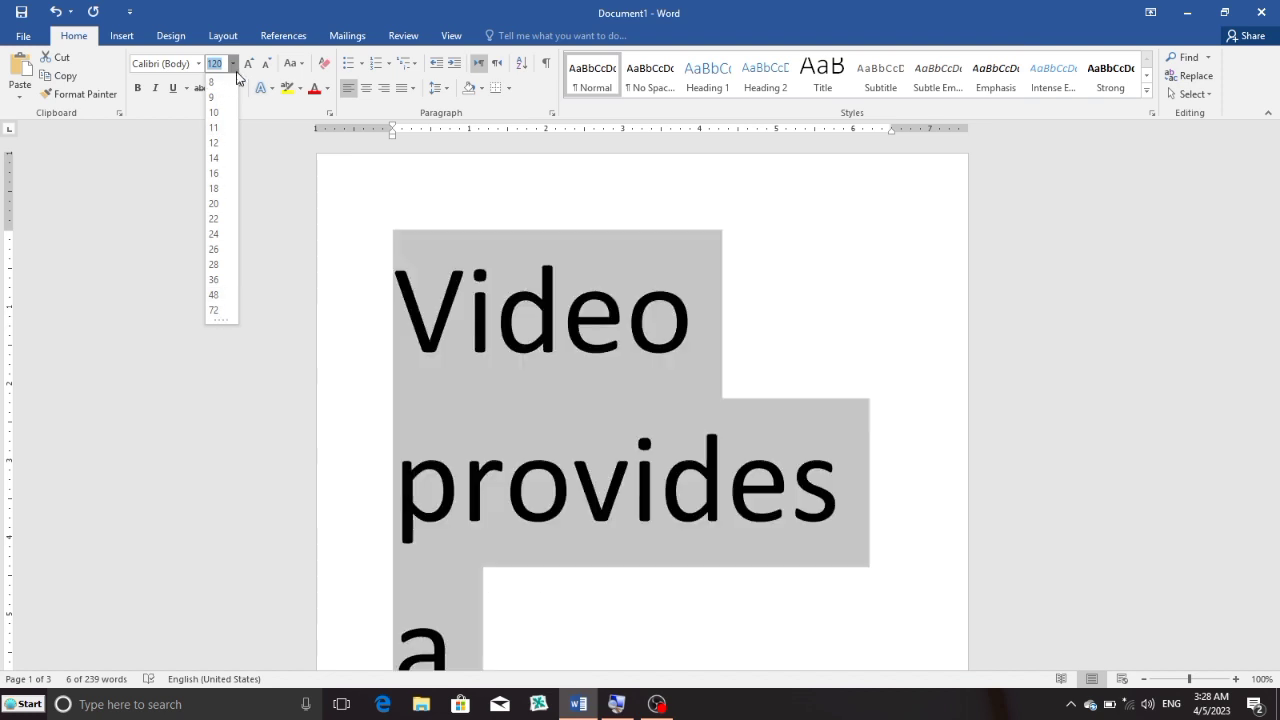
left_click(248, 68)
left_click(248, 68)
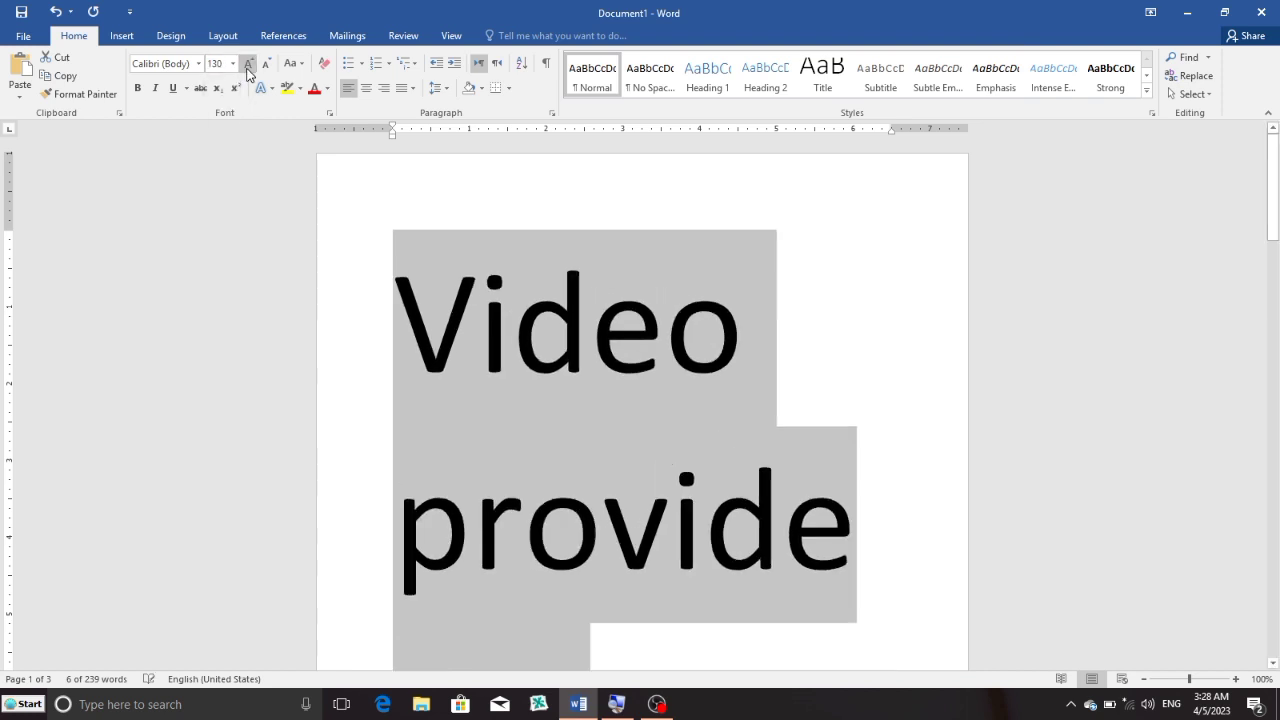
left_click(248, 68)
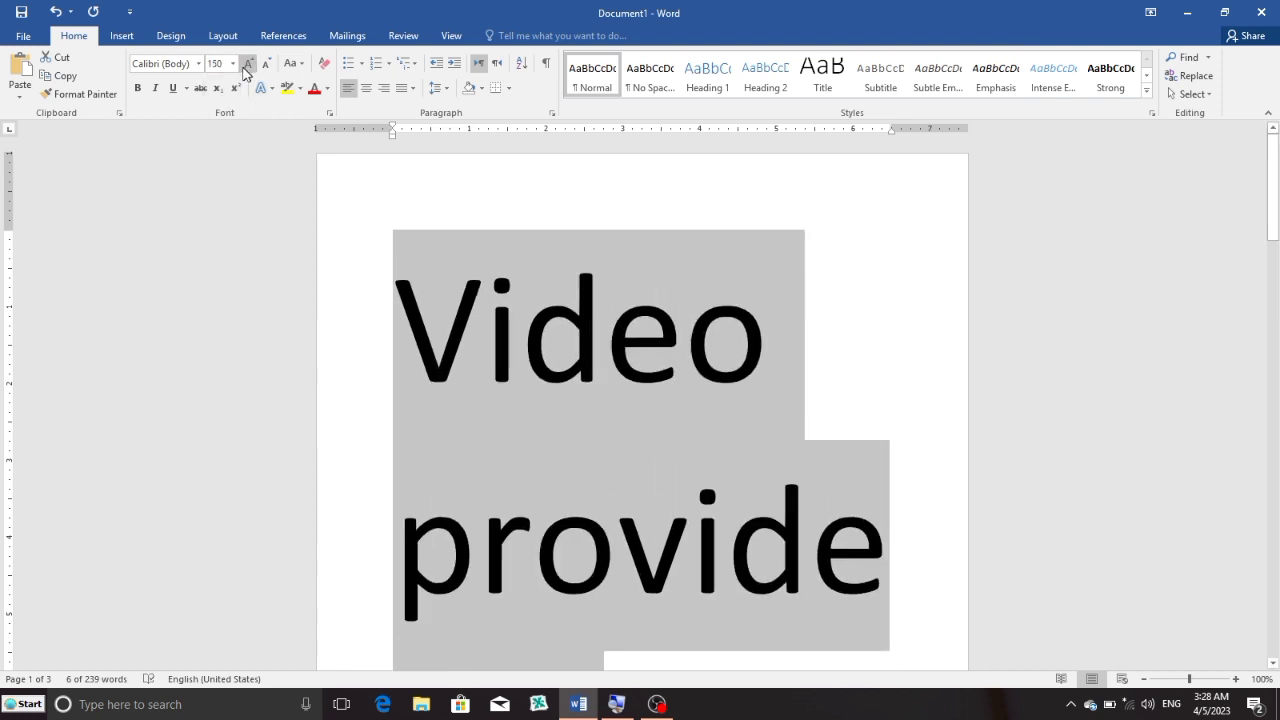
Enter 1638 in the Font Size box to reach the maximum size
left_click(226, 64)
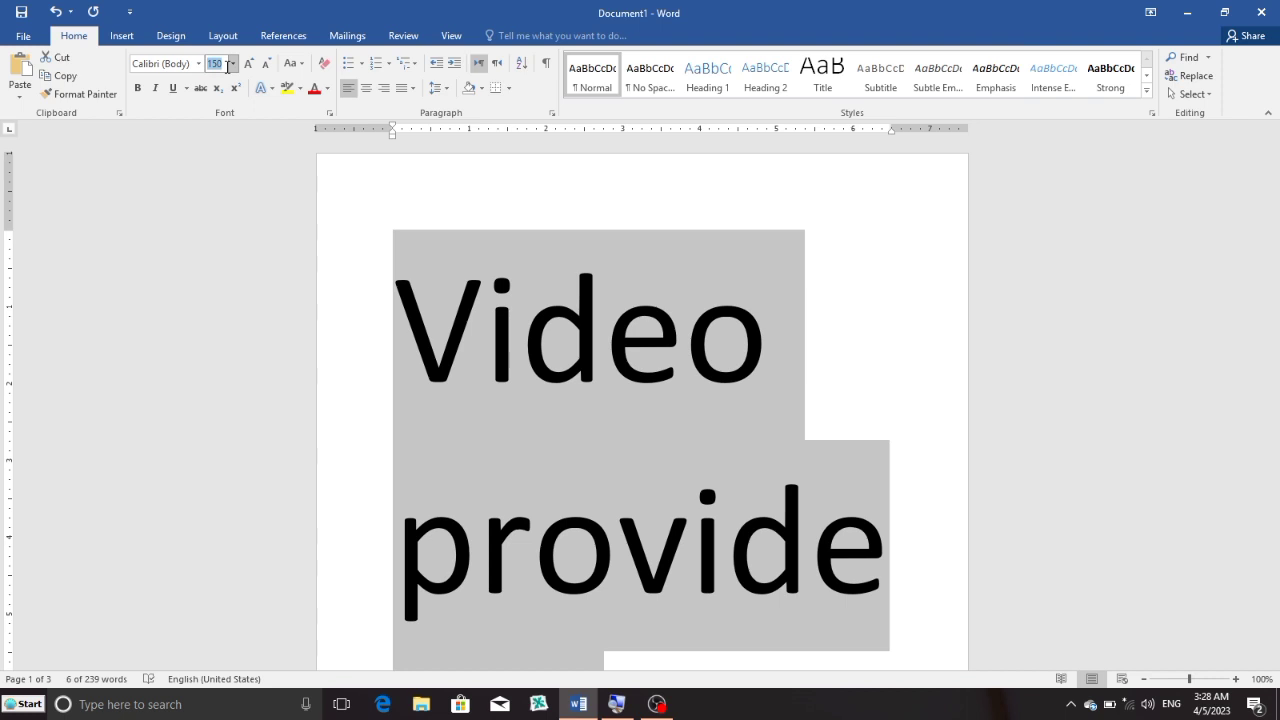
type("1638")
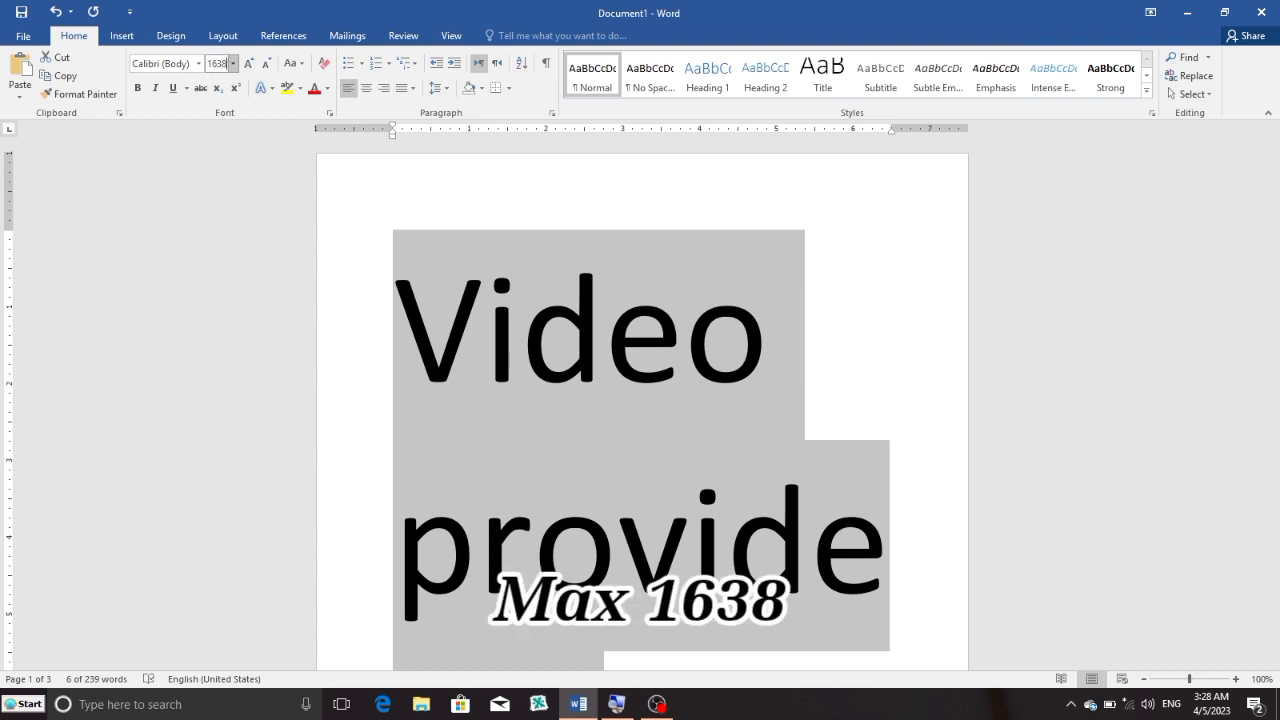
key("Return")
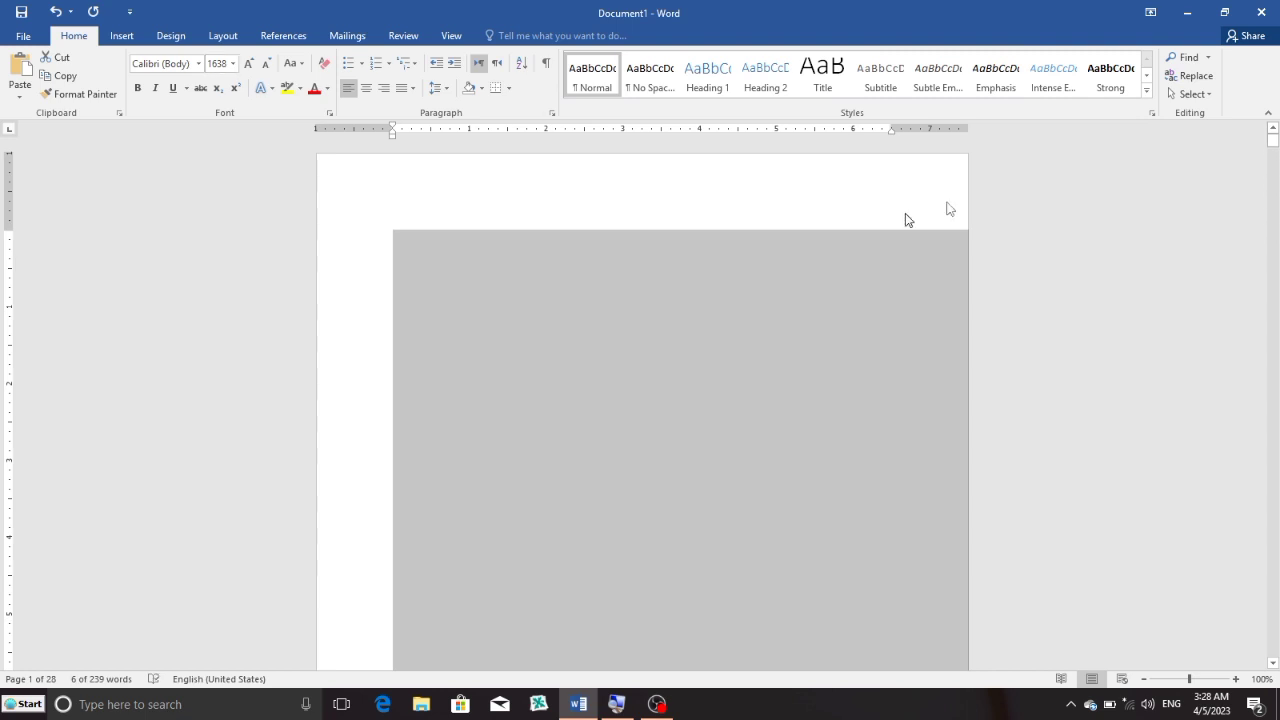
Try a 1639 pt font size and dismiss the warning that sizes must be 1–1638
left_click_drag(1274, 143, 1274, 157)
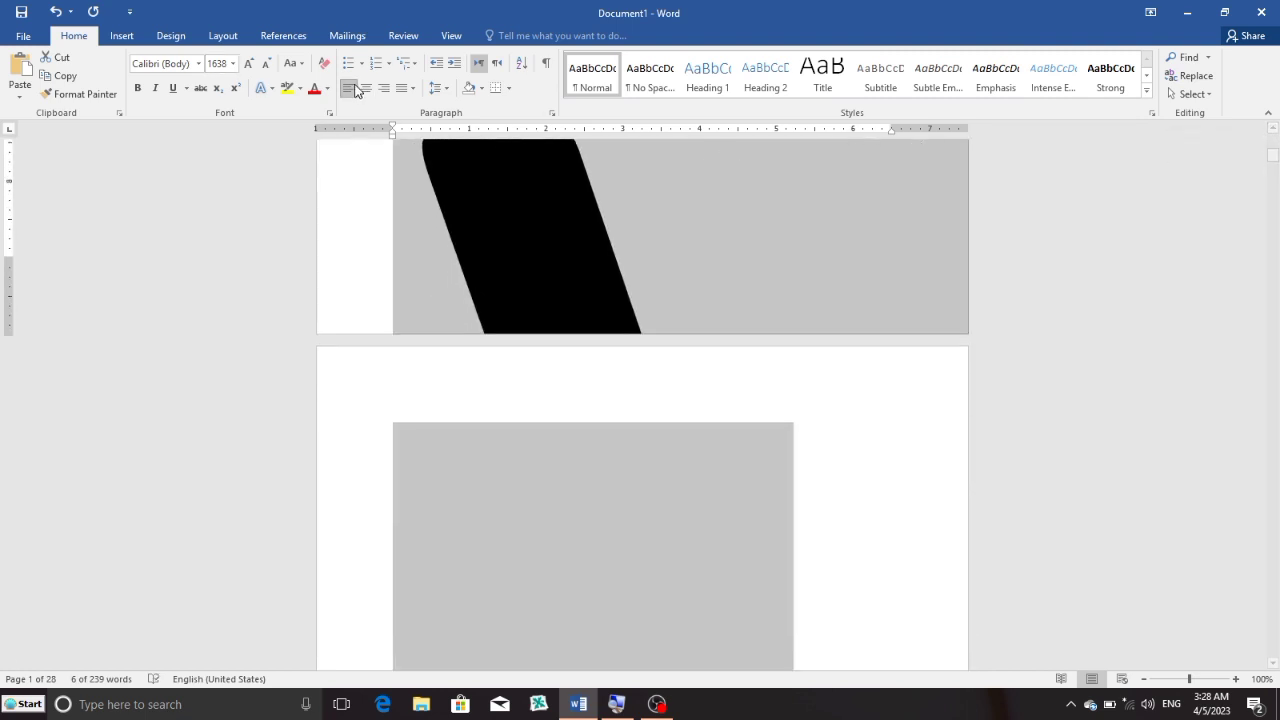
left_click(224, 64)
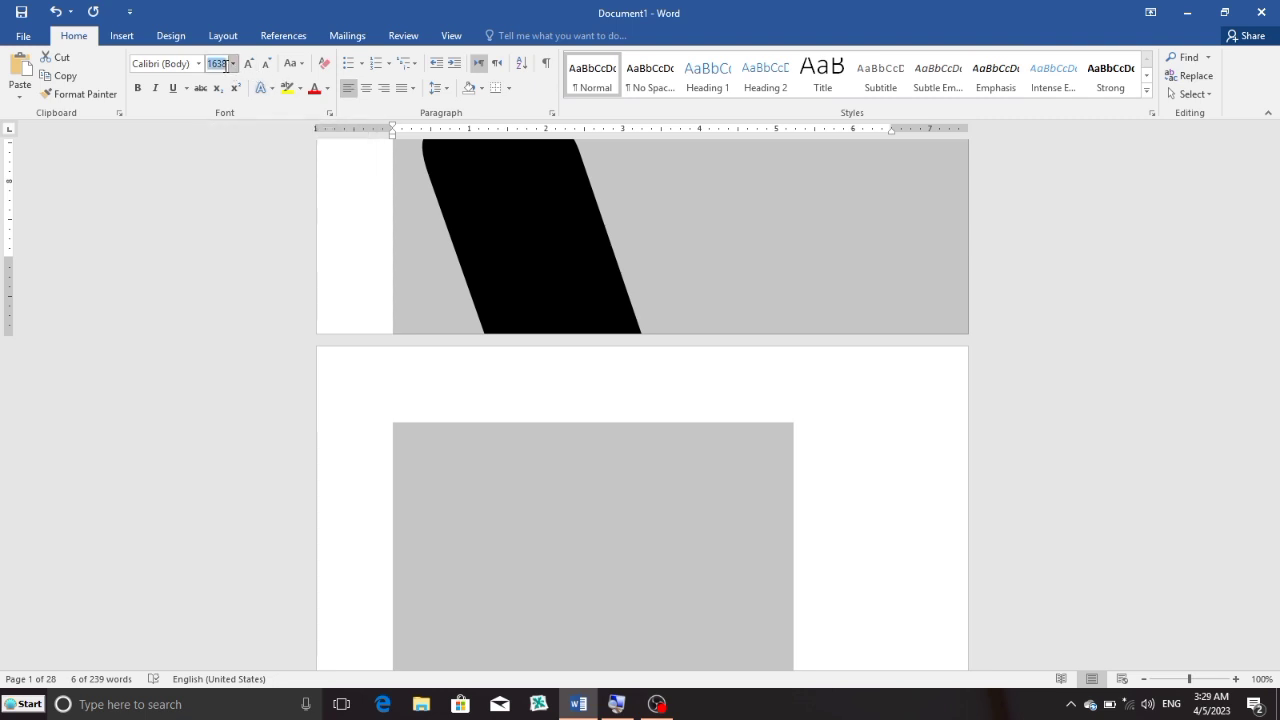
type("1639")
key("Return")
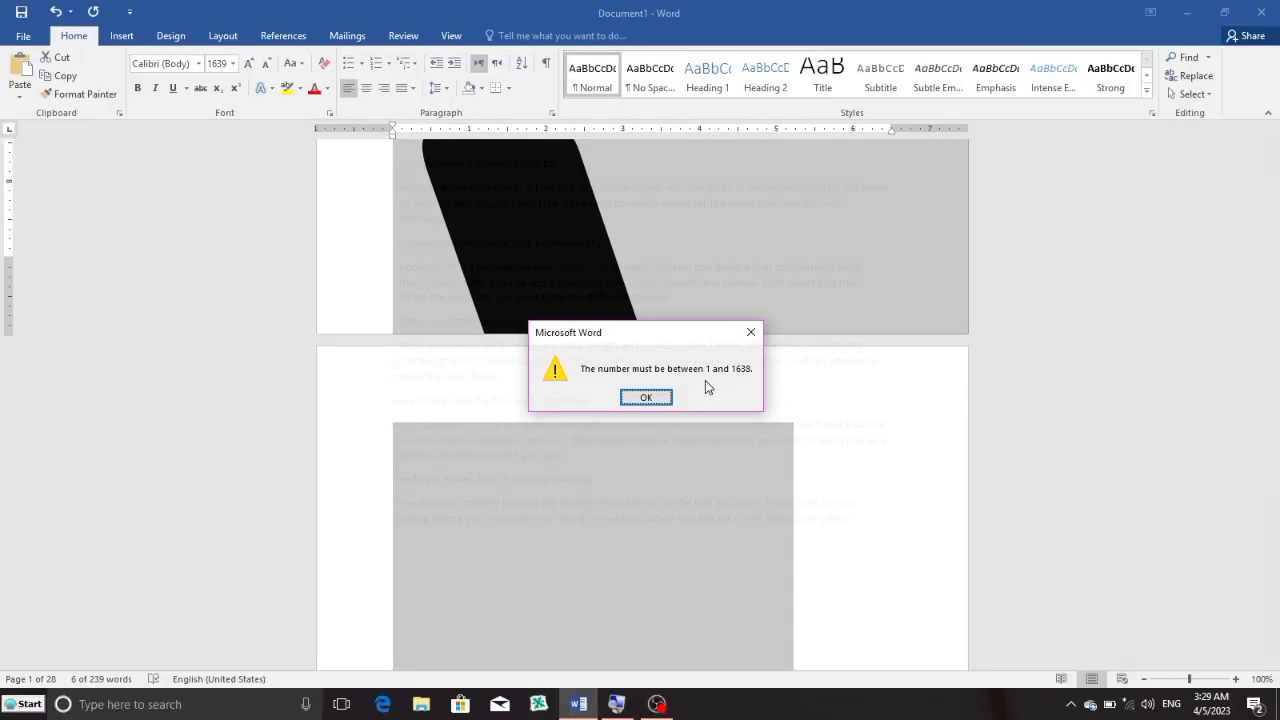
key("Return")
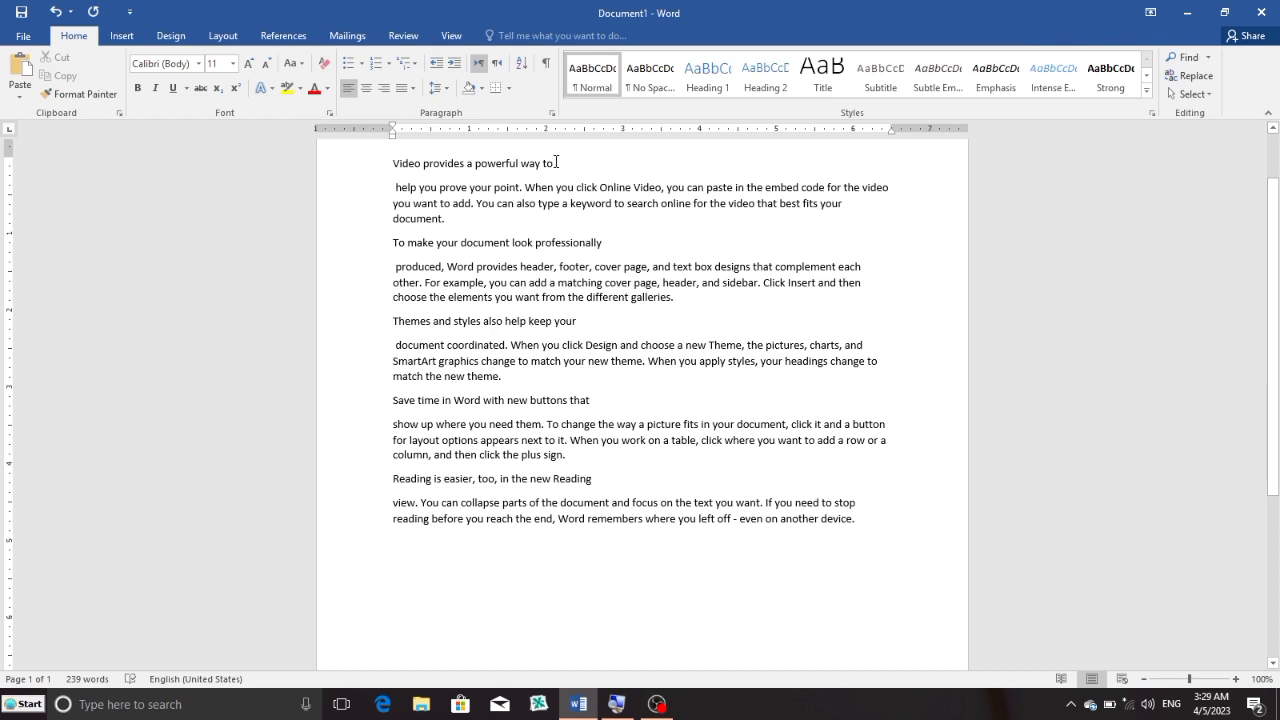
Format 'Video provides a powerful way to' as 16 pt dark red Berlin Sans FB Demi
left_click_drag(554, 163, 393, 163)
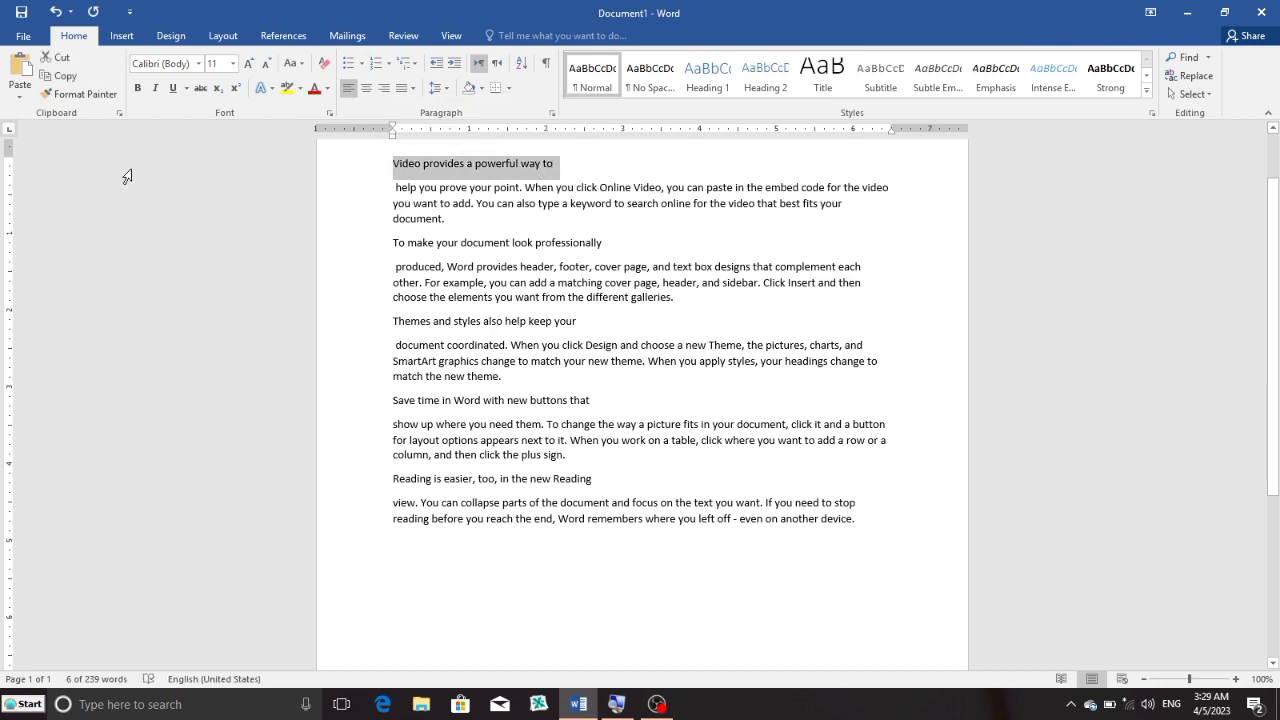
left_click(249, 67)
left_click(249, 67)
left_click(249, 67)
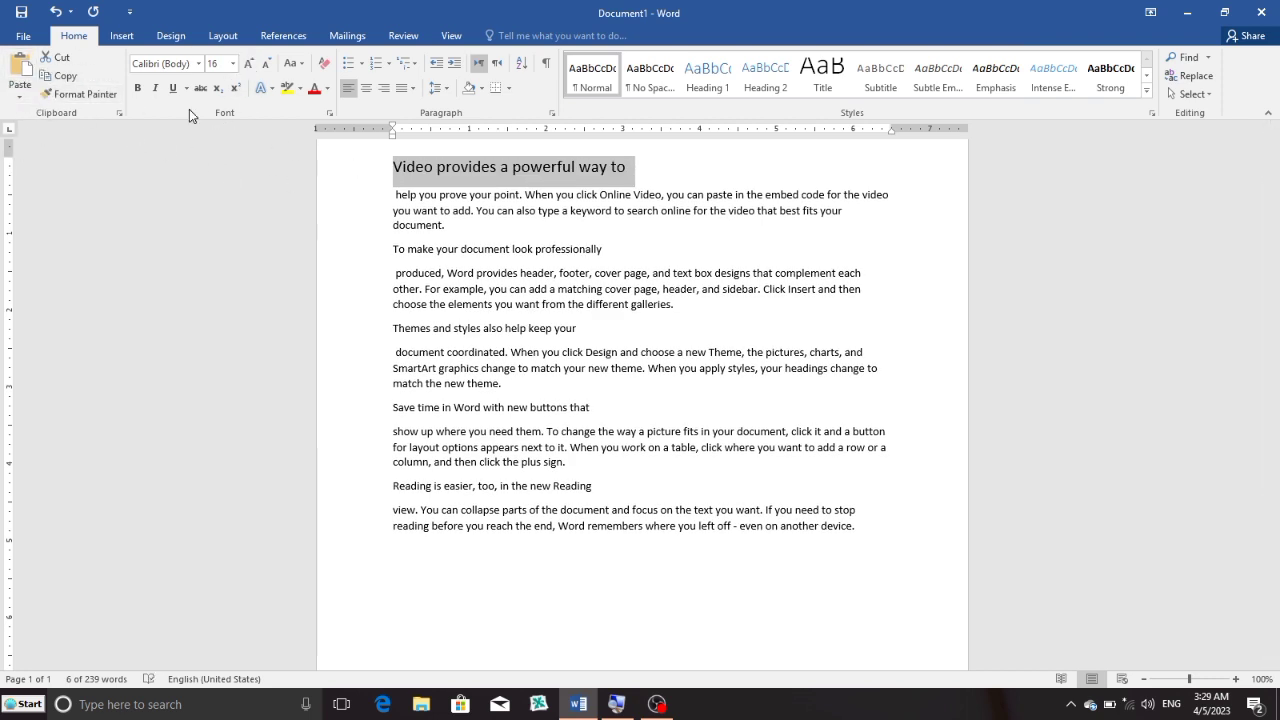
left_click(200, 64)
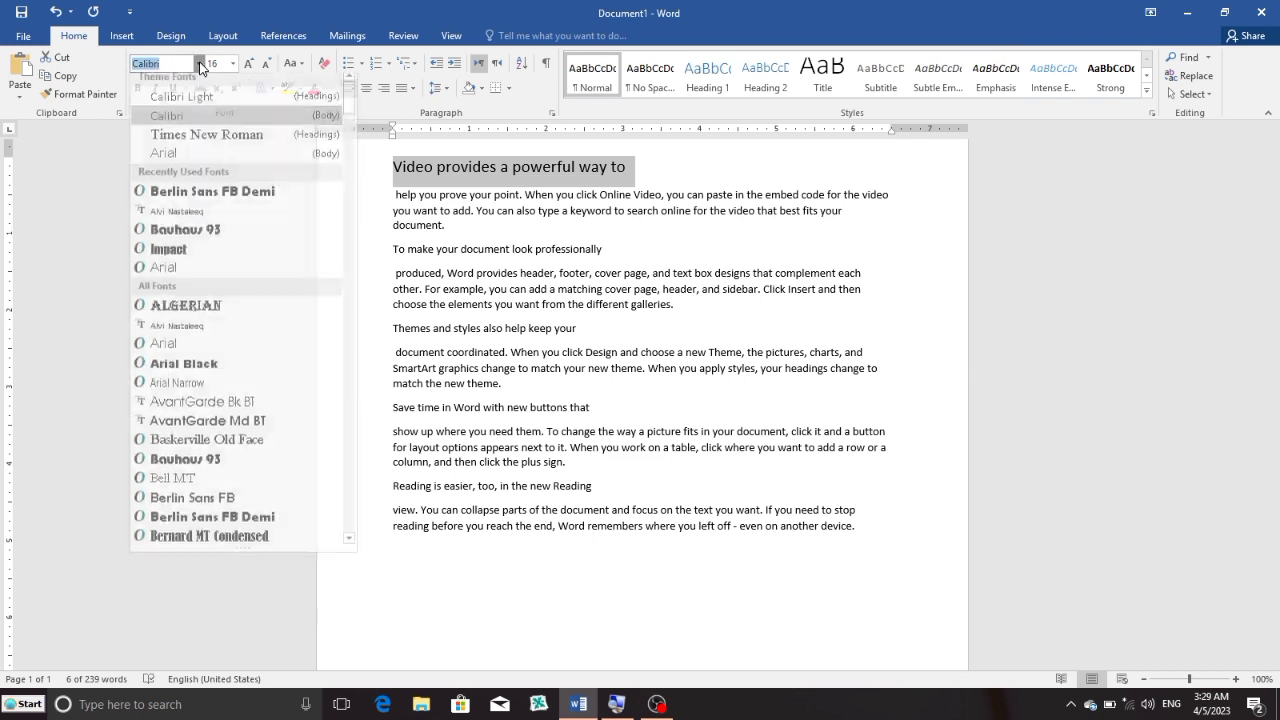
left_click(193, 200)
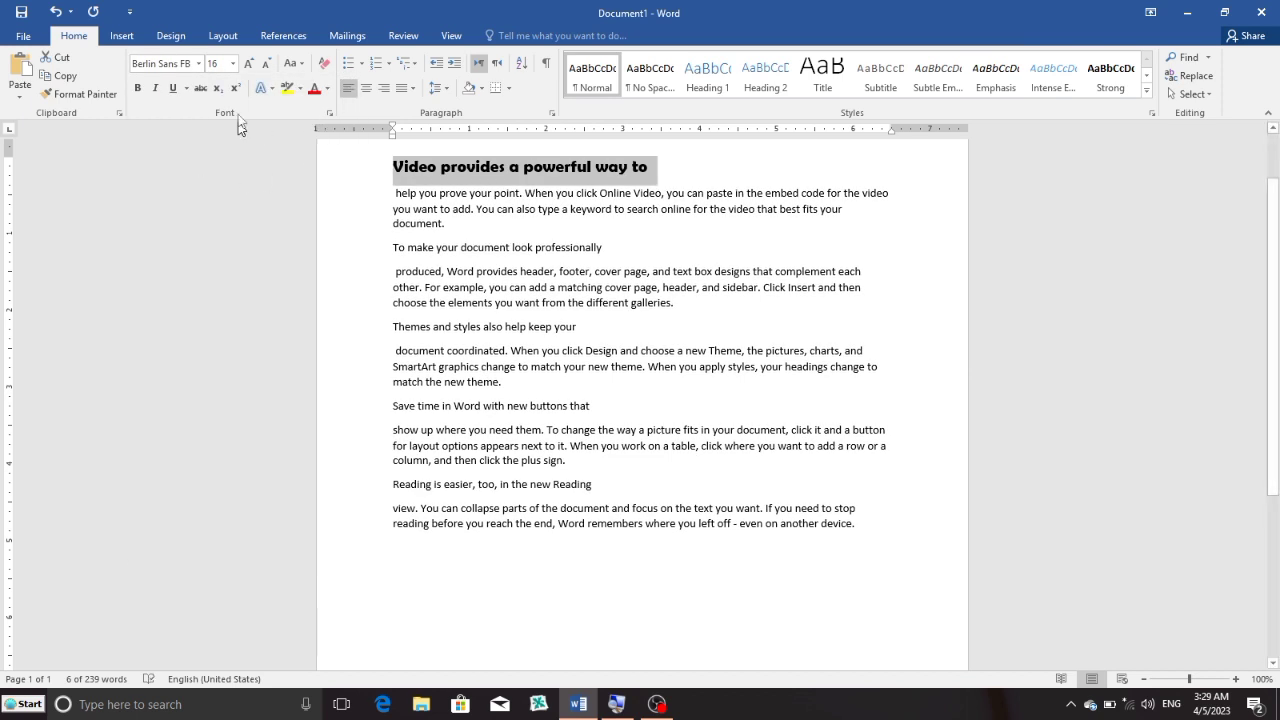
left_click(328, 90)
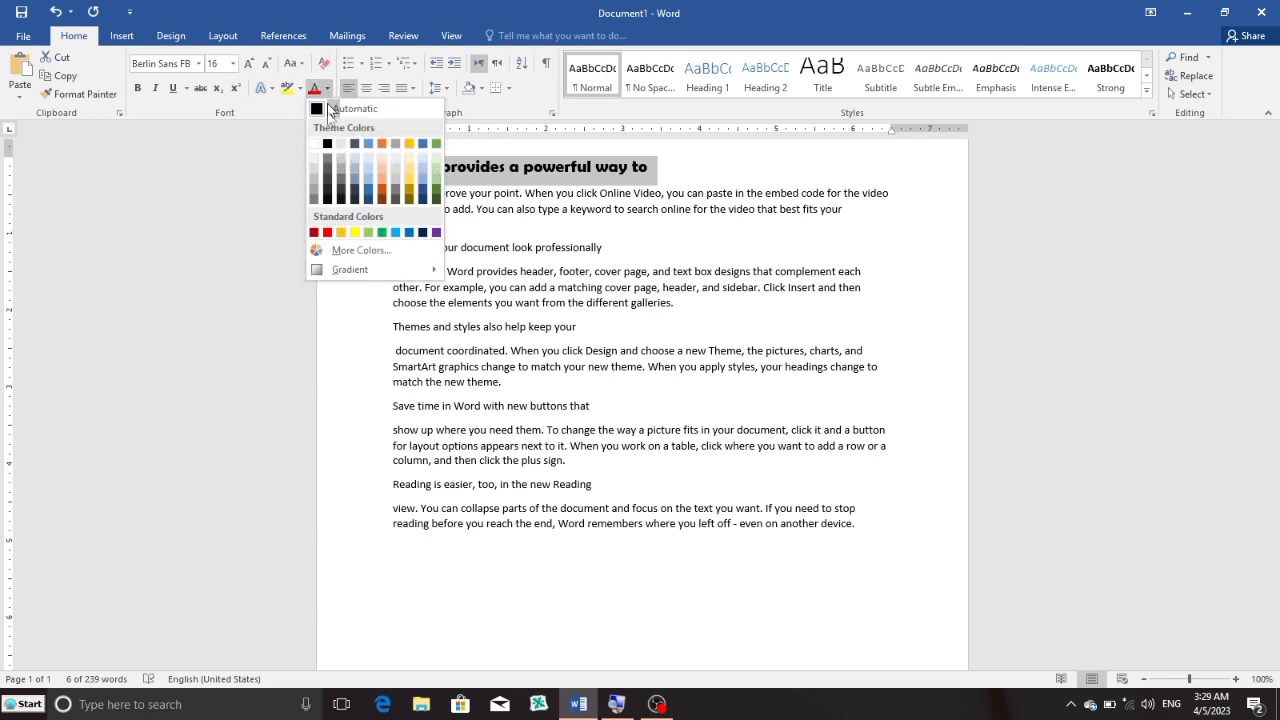
left_click(314, 233)
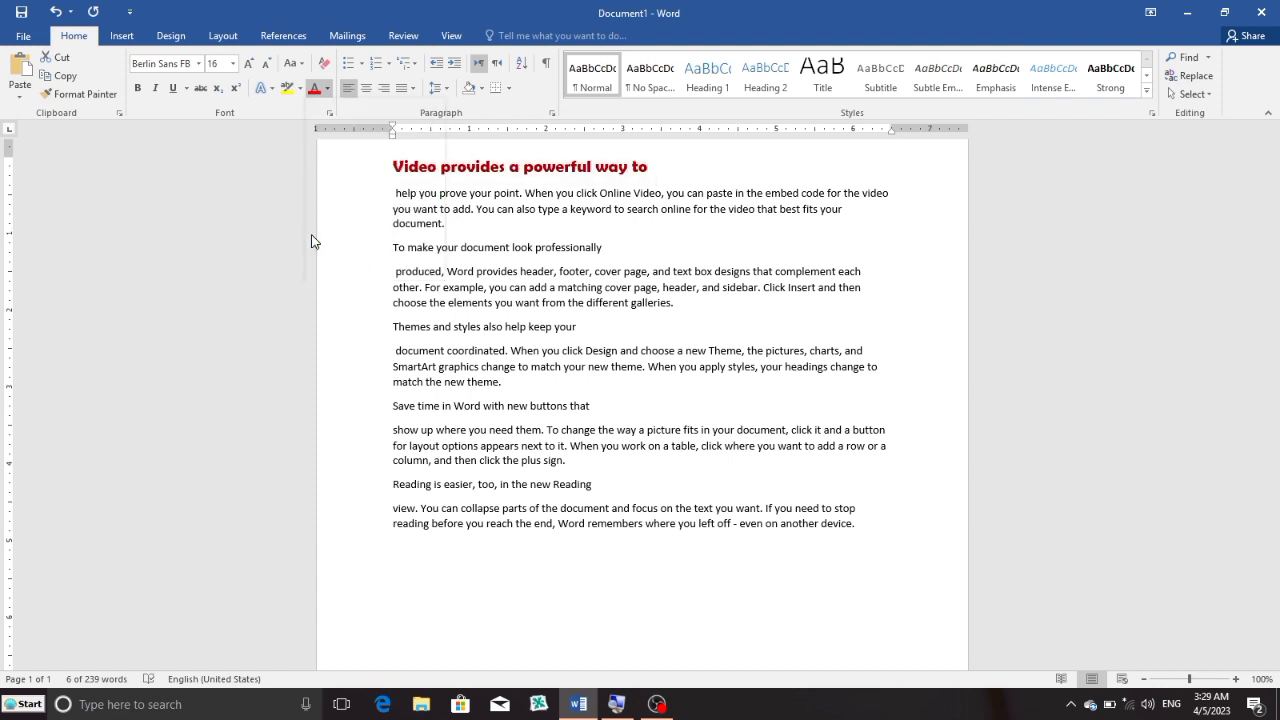
left_click(658, 170)
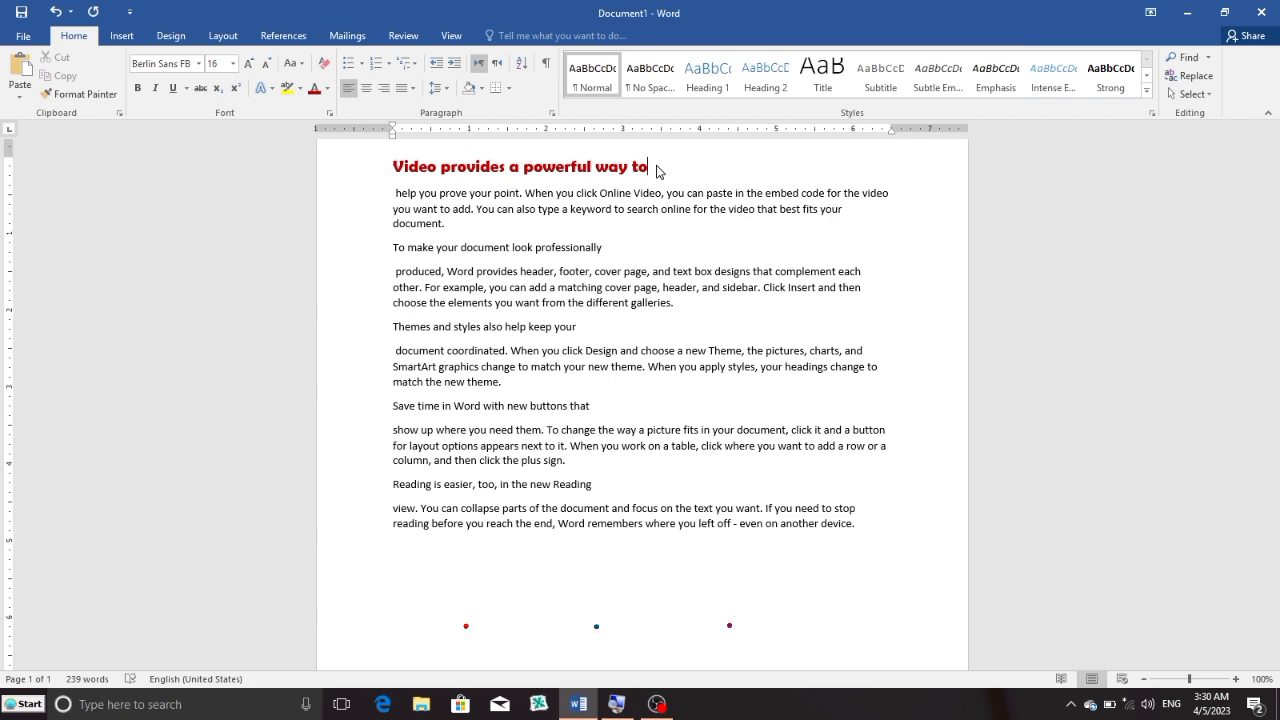
left_click_drag(658, 170, 405, 175)
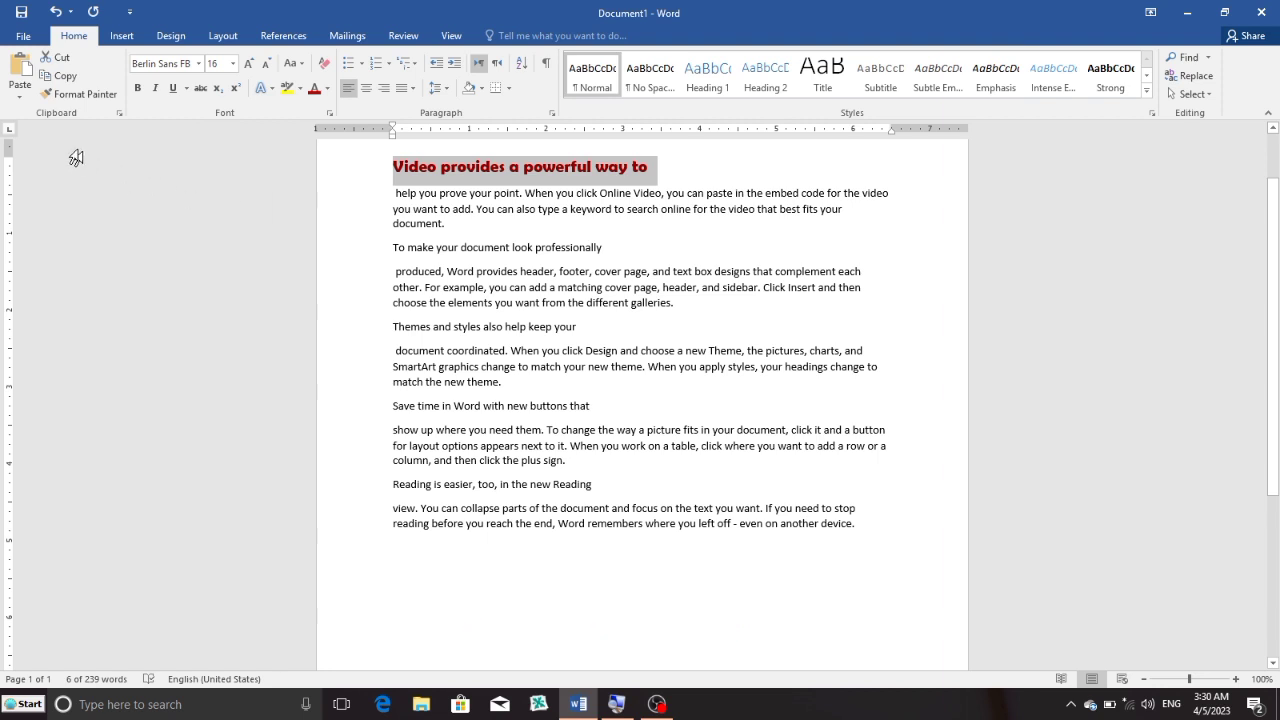
Use Format Painter to copy the red heading style onto 'To make your document look professionally'
left_click(73, 100)
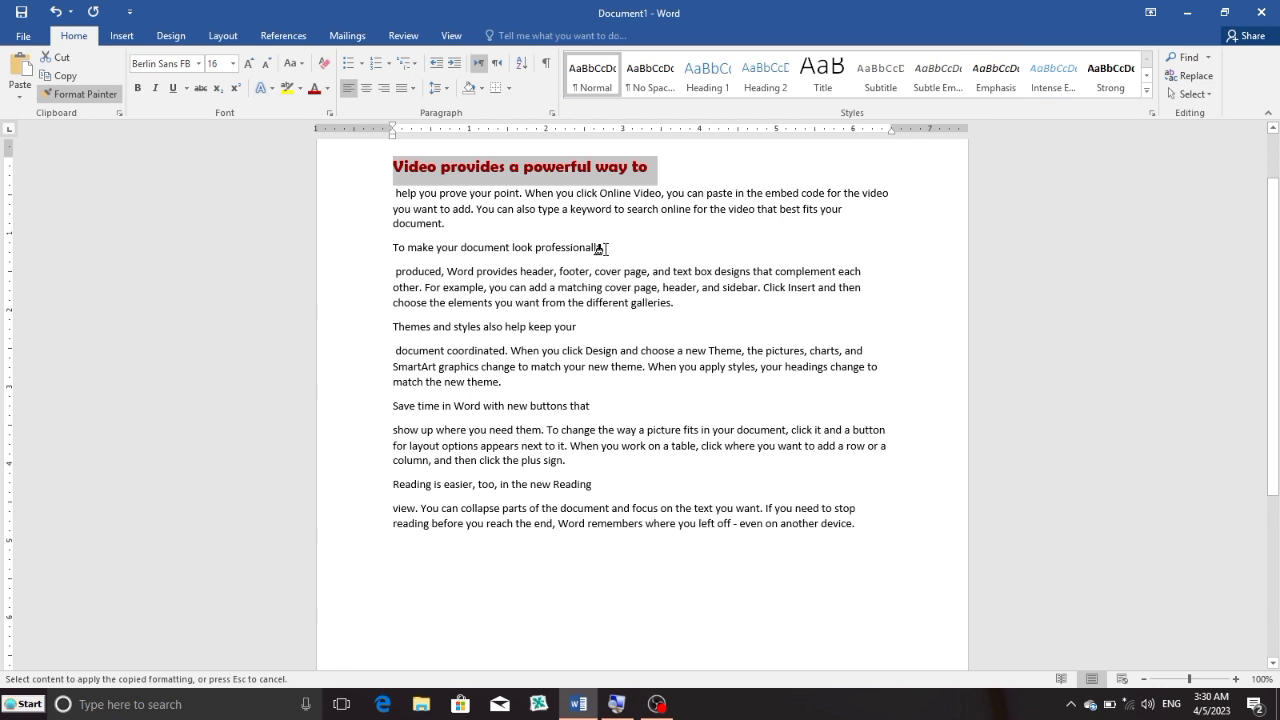
left_click_drag(600, 248, 394, 251)
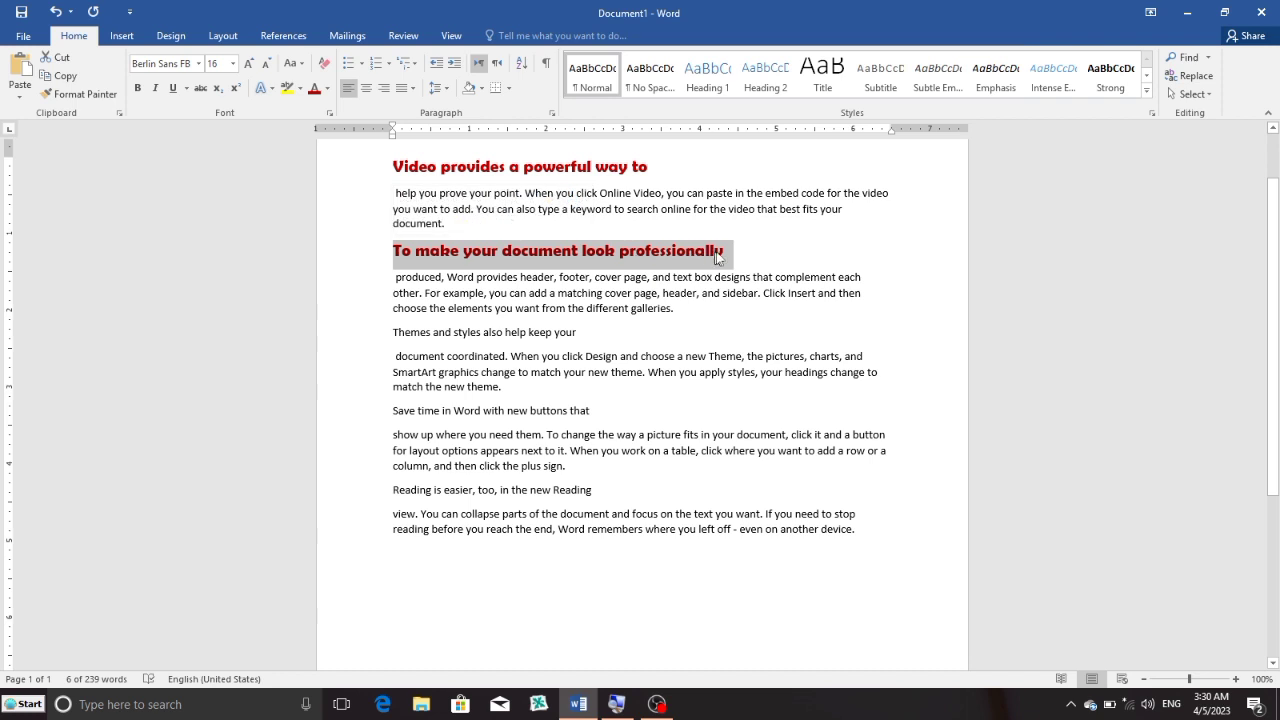
key("Right")
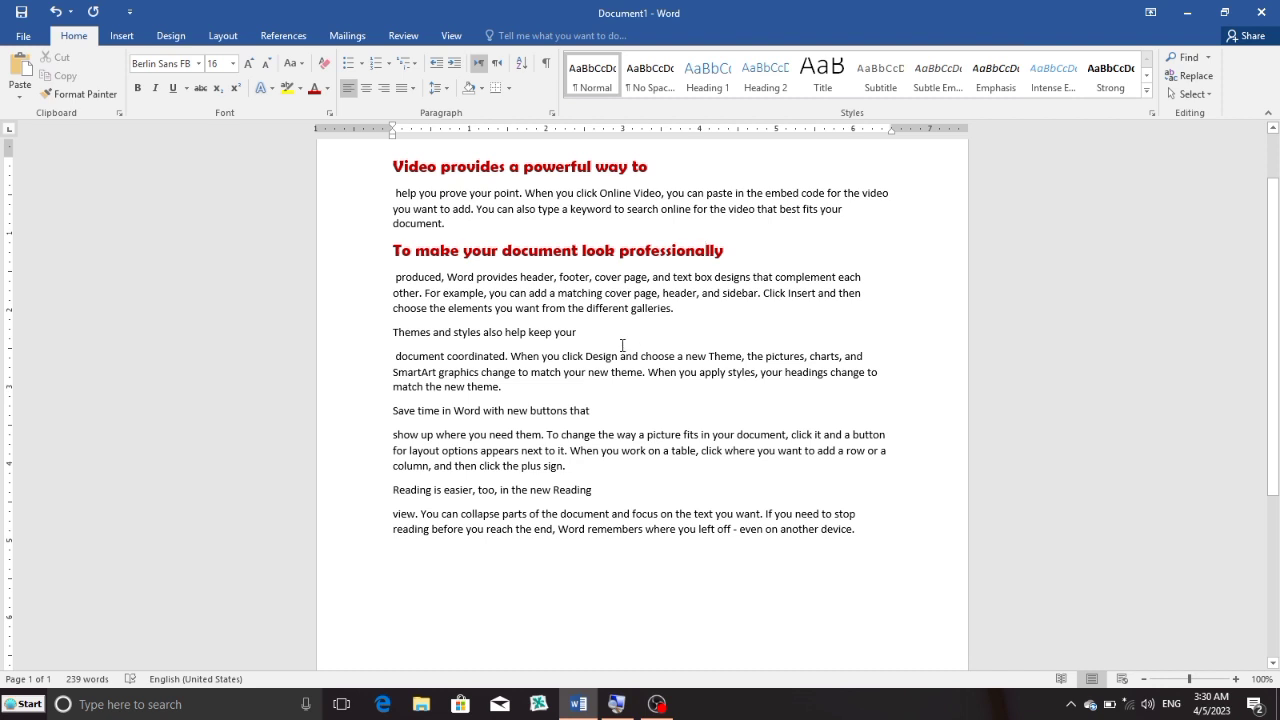
Format-paint the 'To make your document look professionally' formatting onto the Themes, Save time and Reading lines
left_click(578, 334)
left_click_drag(707, 250, 386, 258)
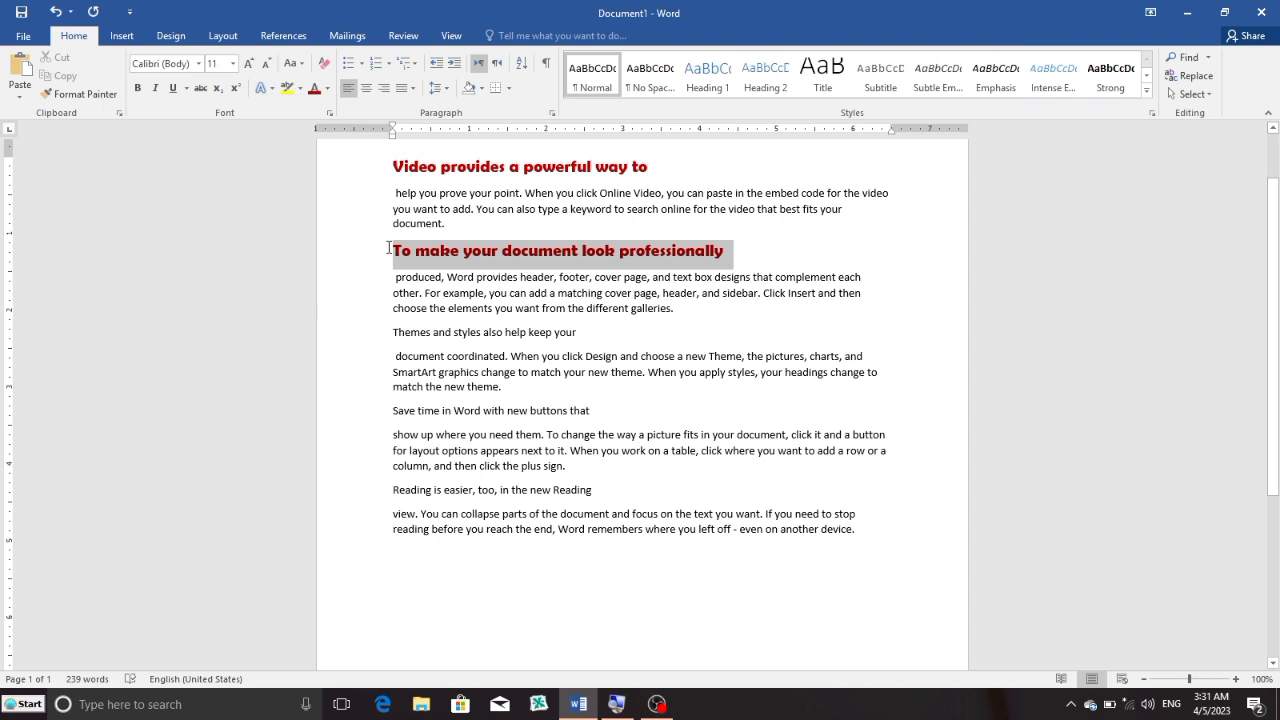
left_click(95, 98)
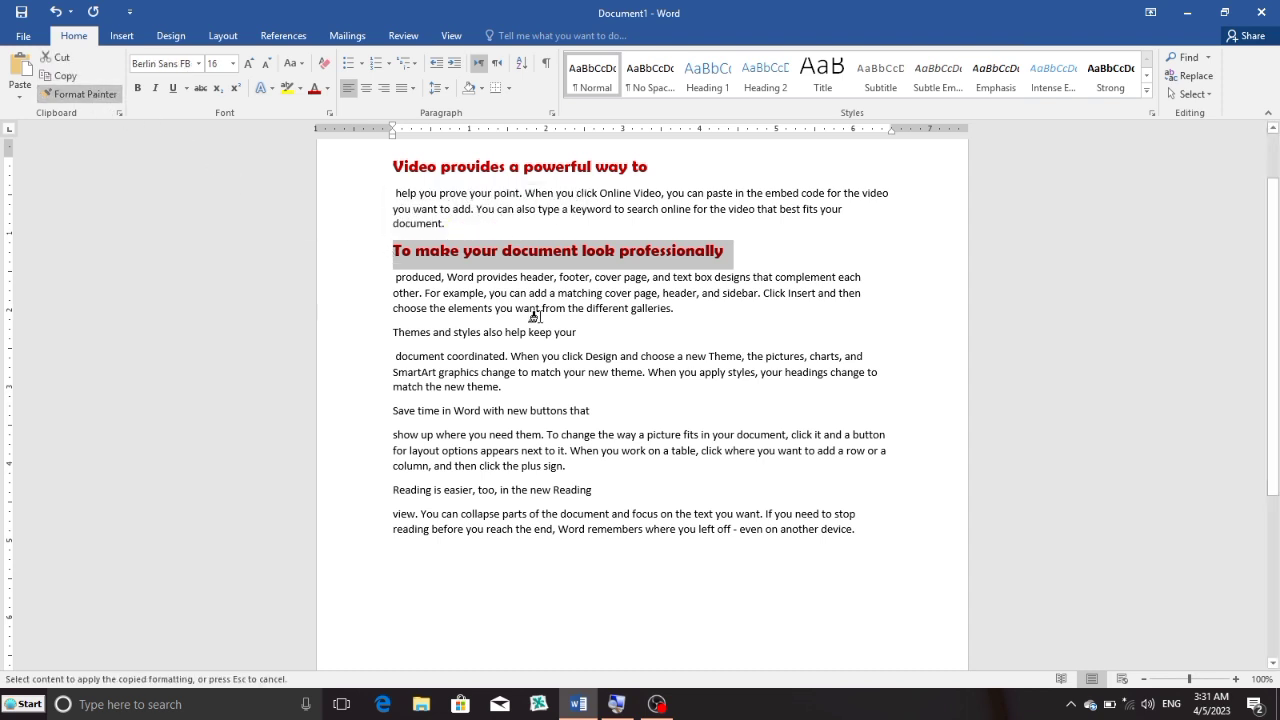
left_click_drag(578, 332, 389, 335)
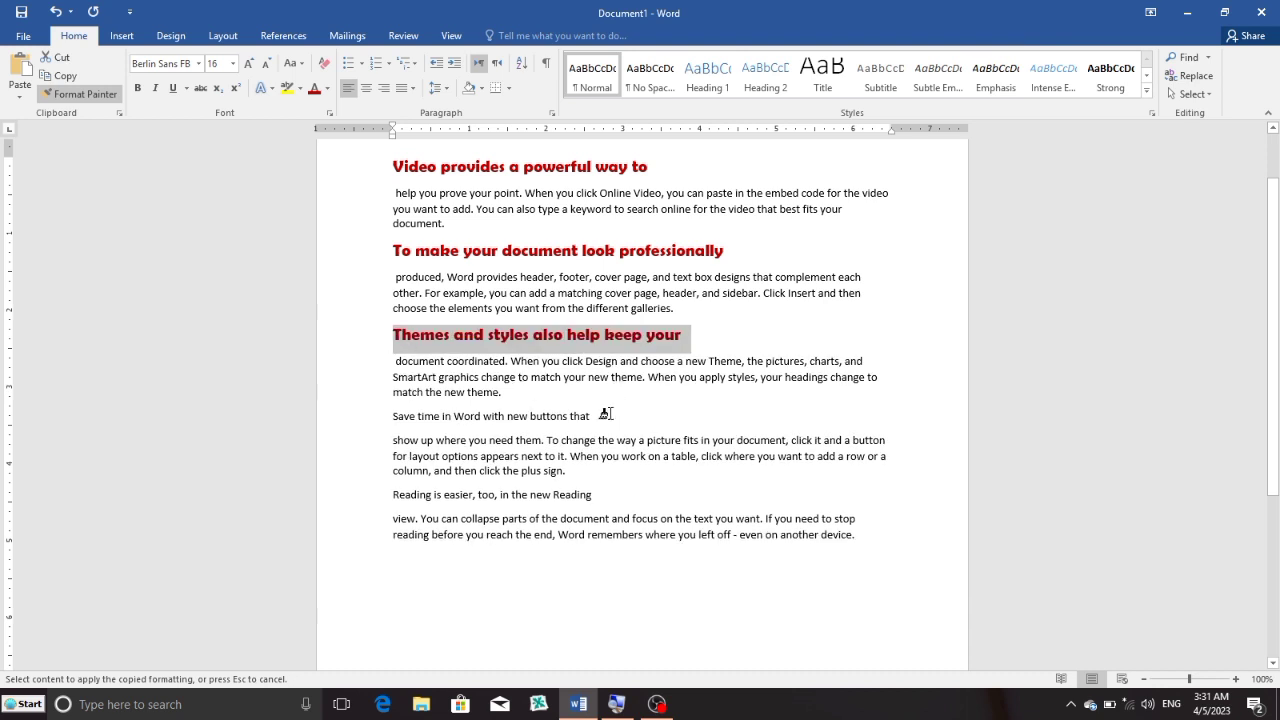
left_click_drag(594, 417, 389, 420)
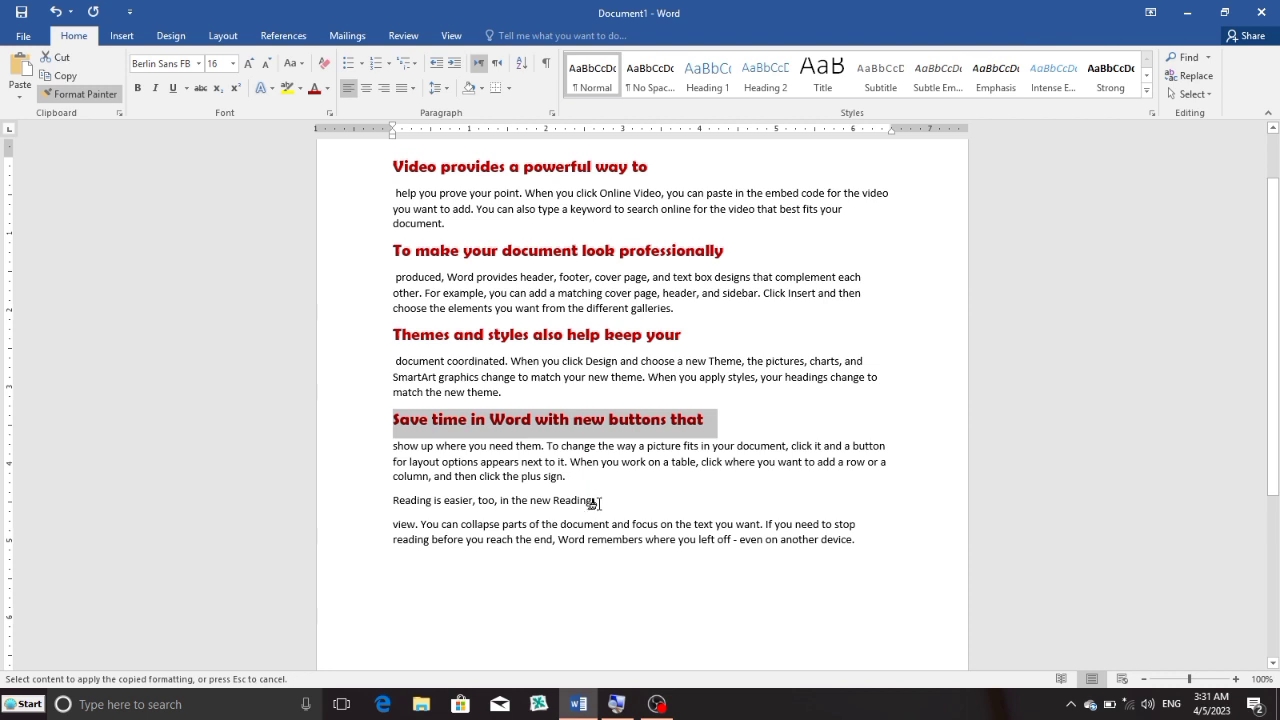
left_click_drag(596, 502, 390, 505)
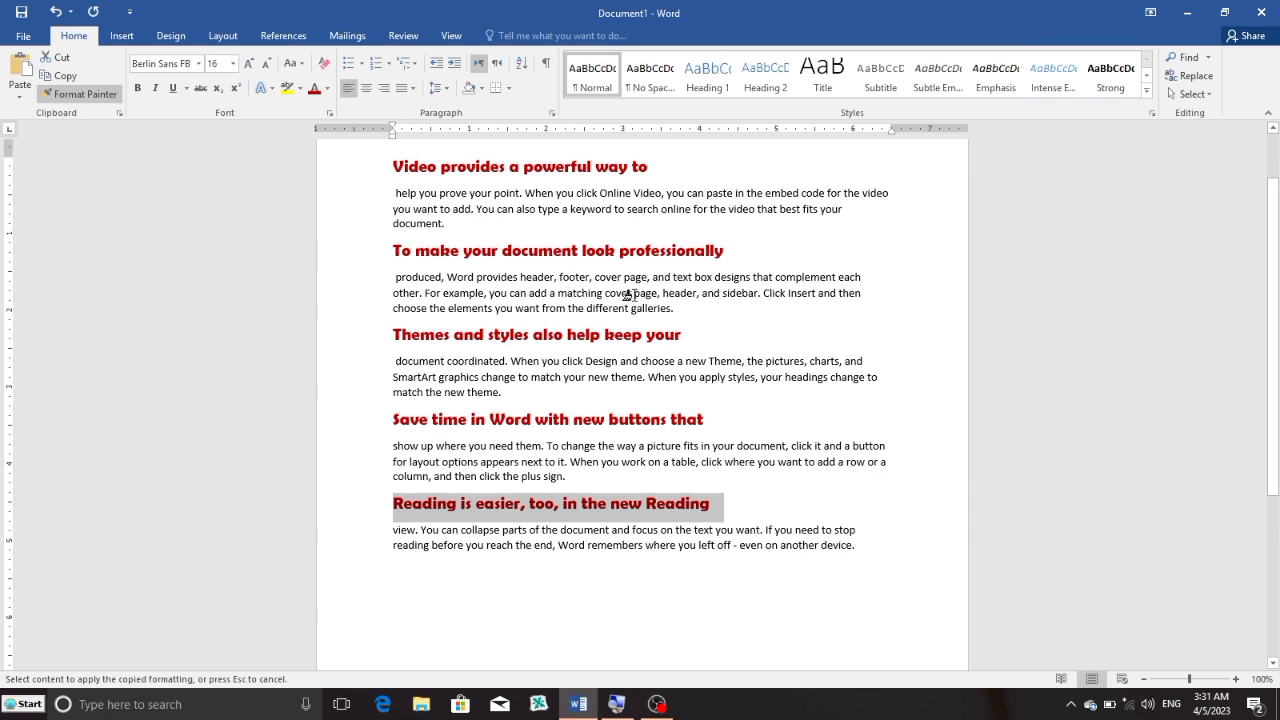
left_click(98, 100)
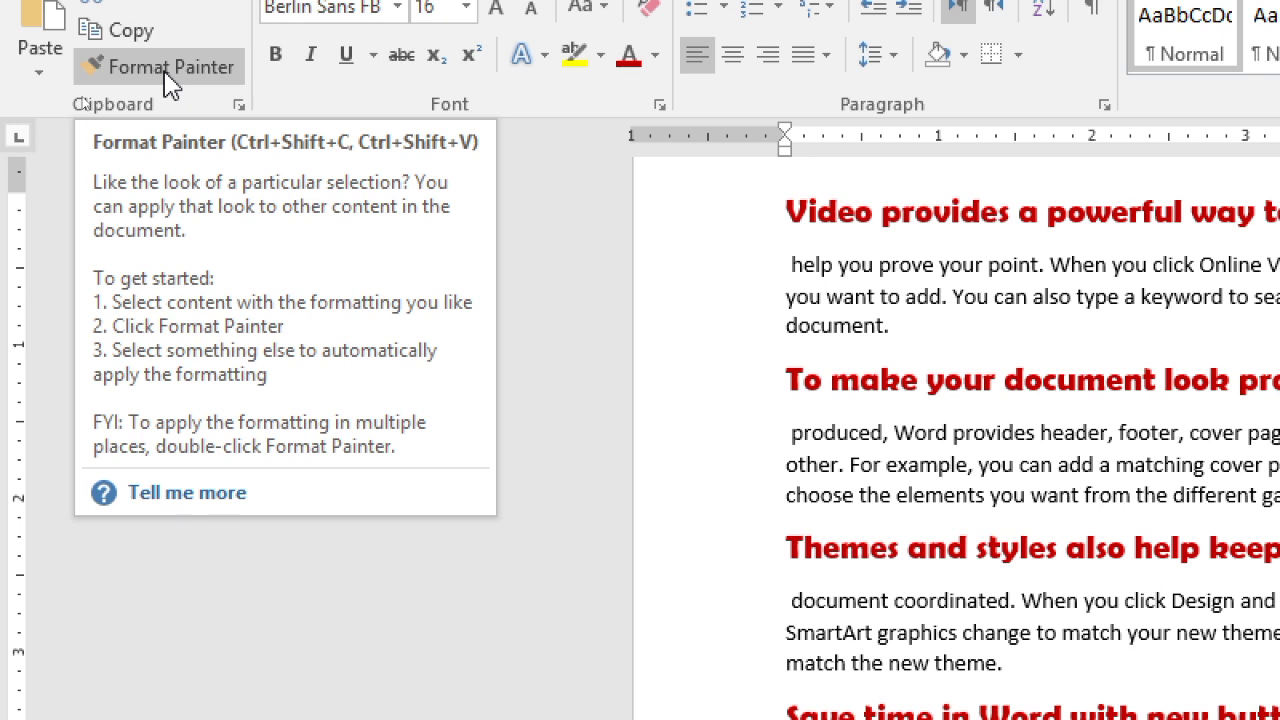
left_click(168, 72)
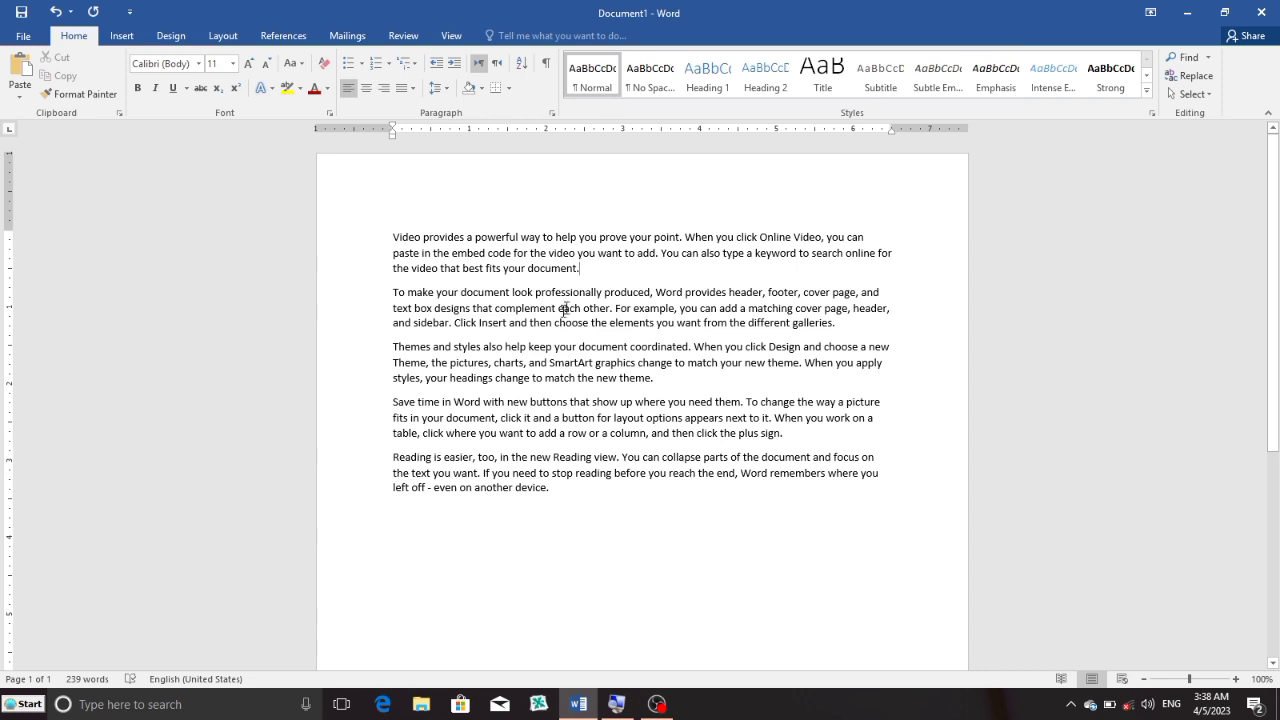
Bold the 'Video provides a powerful way' paragraph and italicize the 'To make your document look professionally' paragraph
left_click_drag(580, 268, 403, 236)
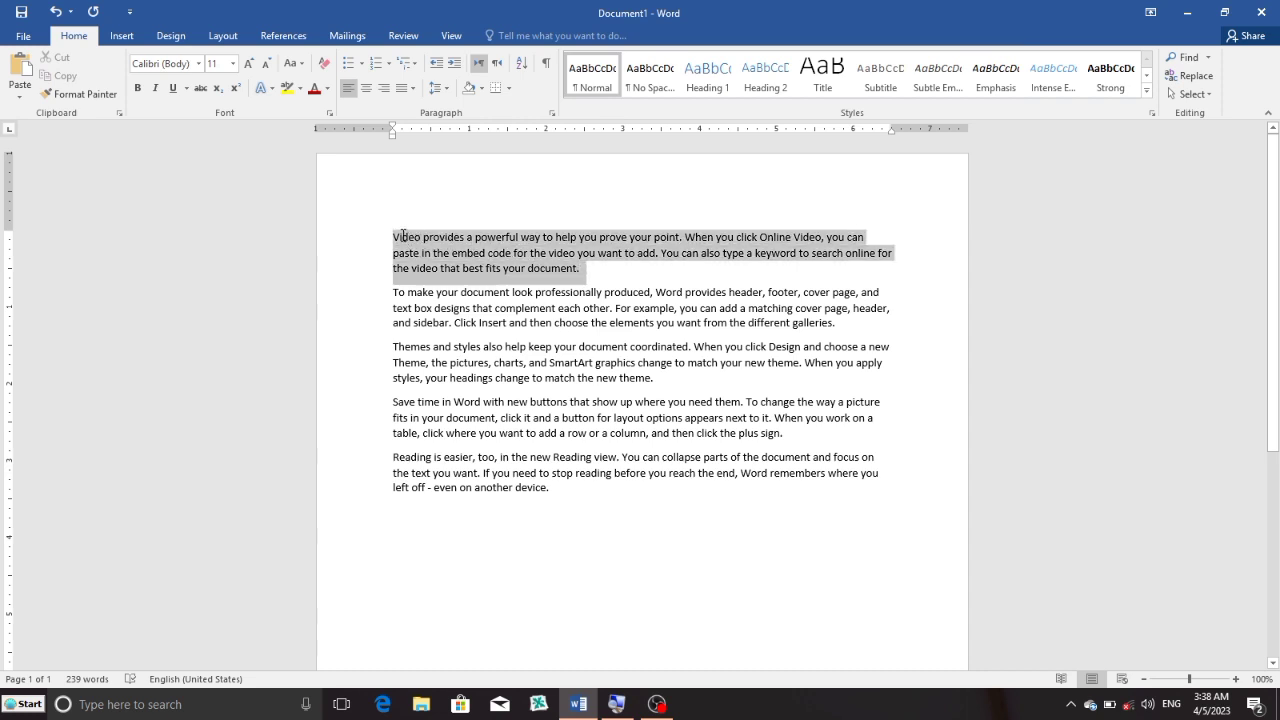
left_click(138, 90)
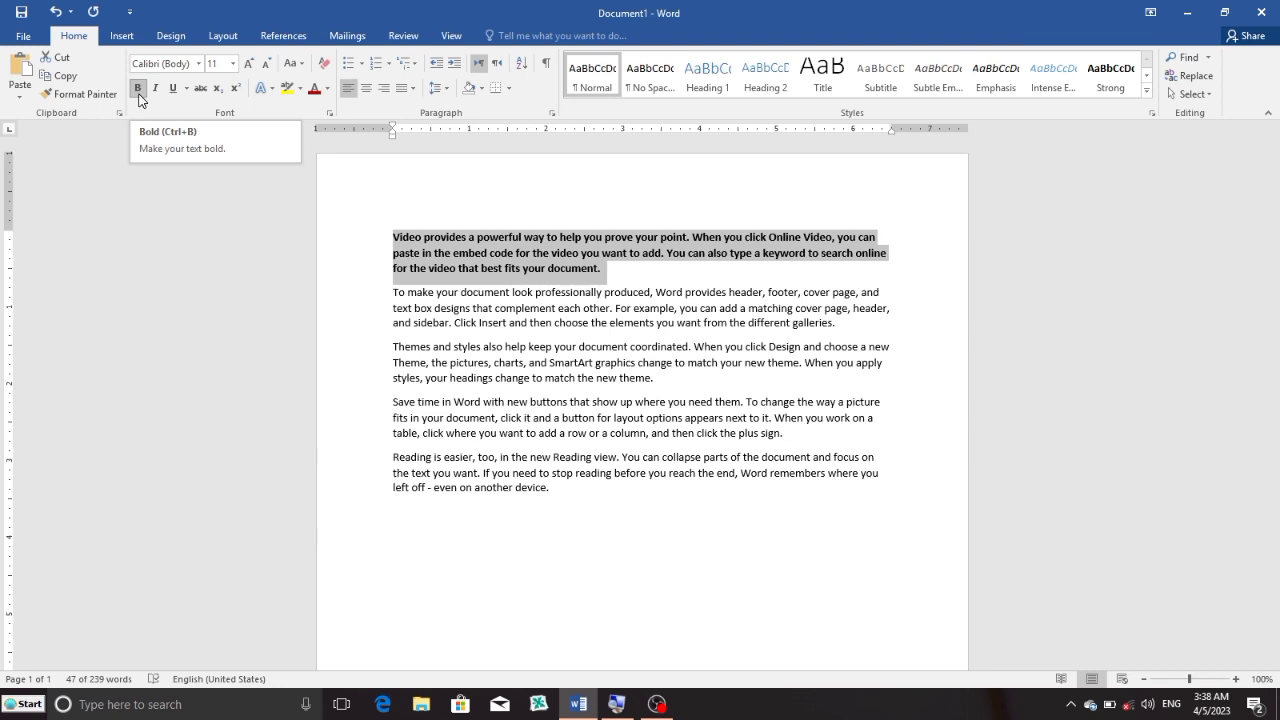
left_click(471, 296)
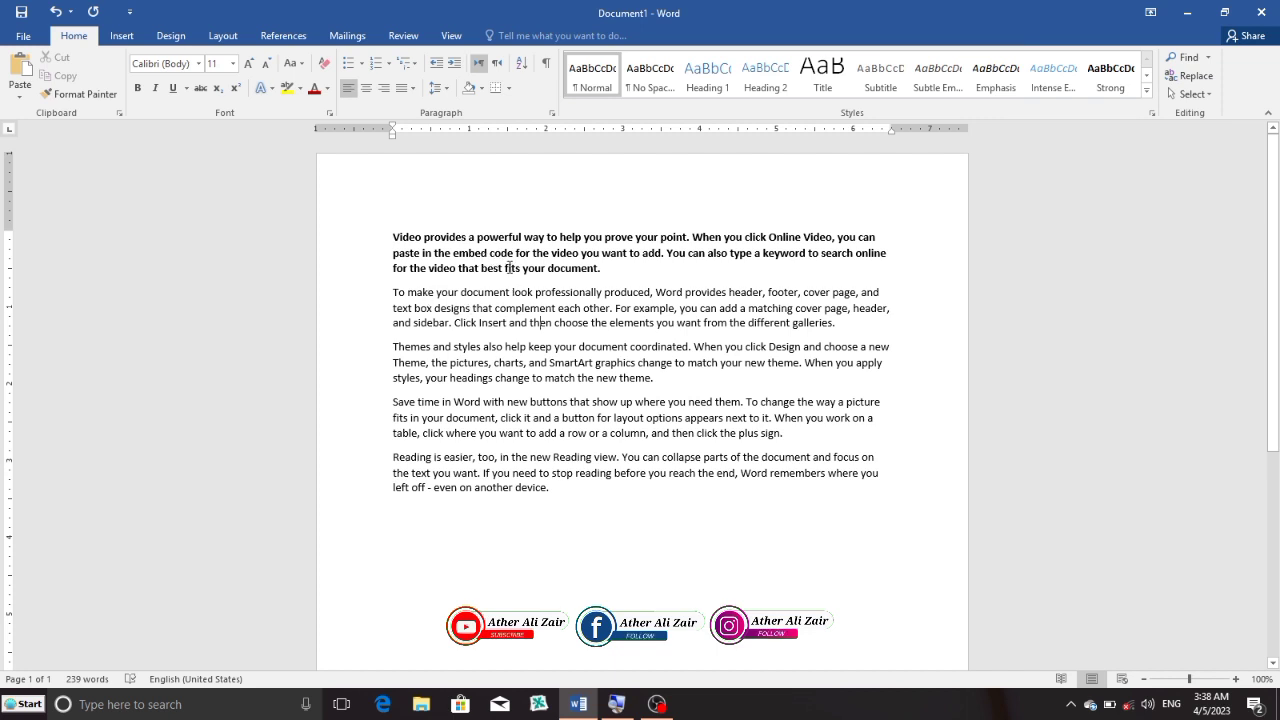
left_click_drag(393, 291, 840, 329)
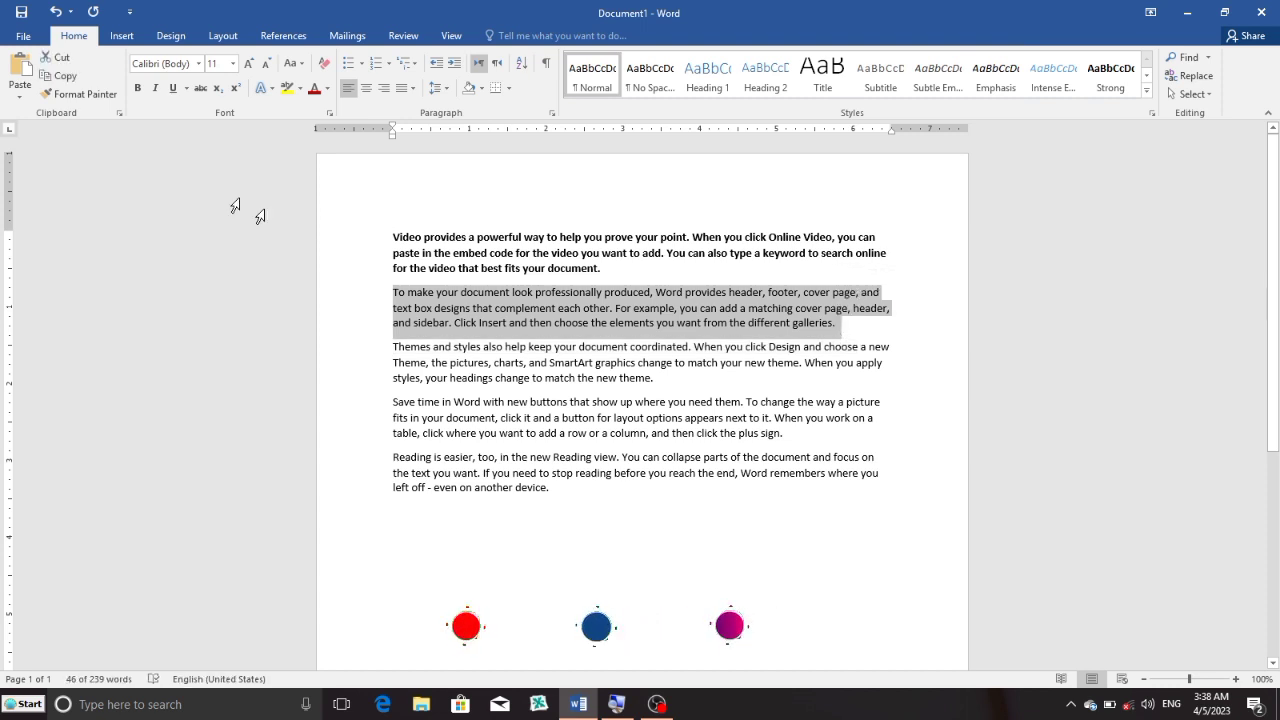
left_click(156, 89)
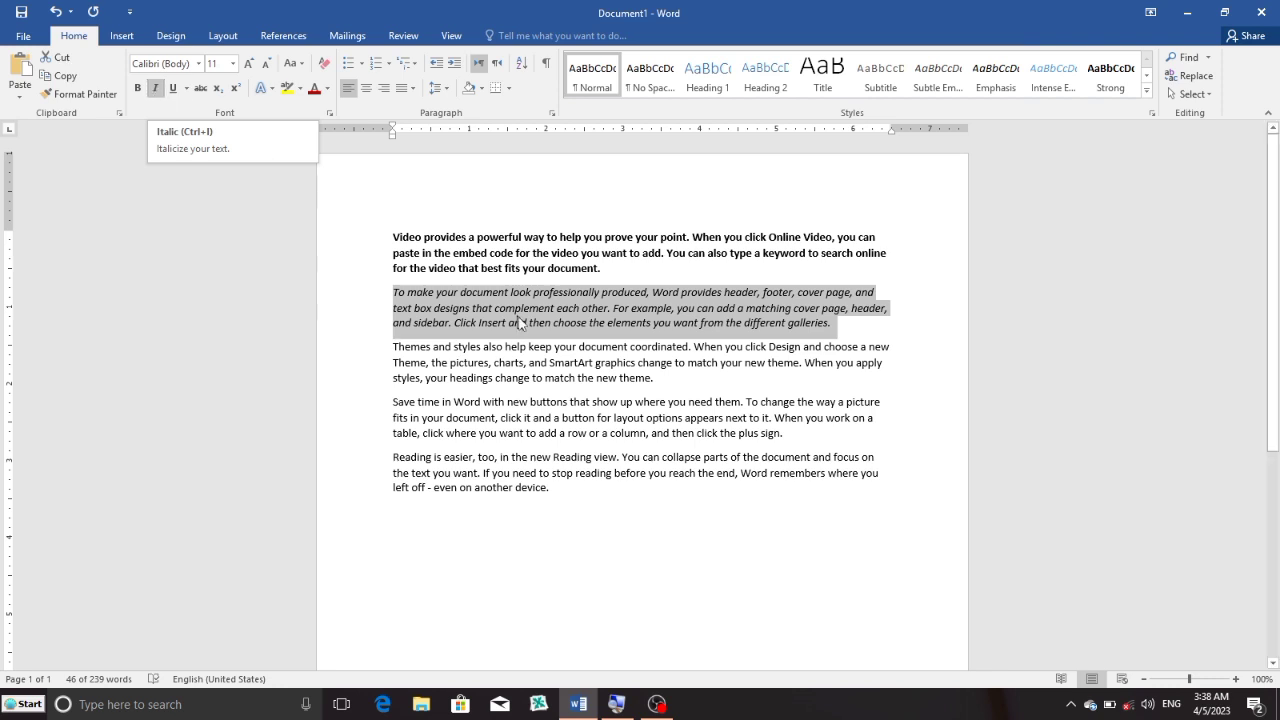
Underline the 'Themes and styles also help' paragraph, then select the Save time paragraph
left_click(618, 378)
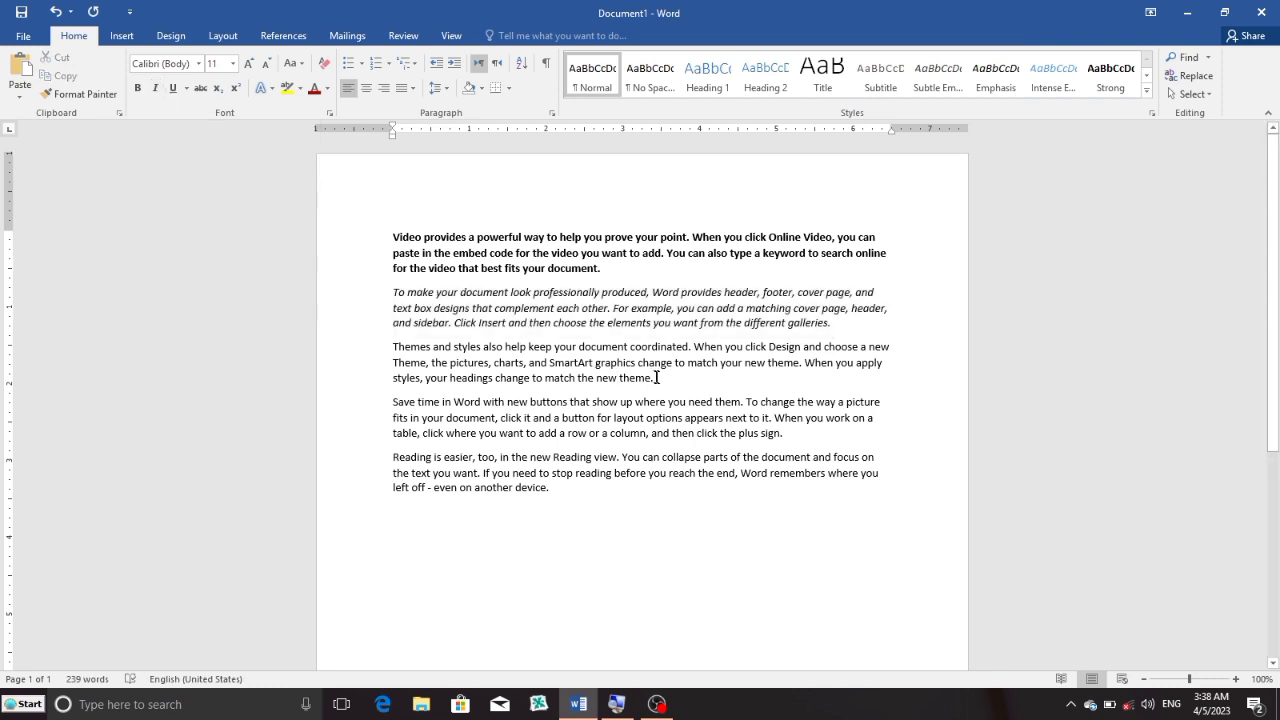
left_click_drag(655, 377, 393, 347)
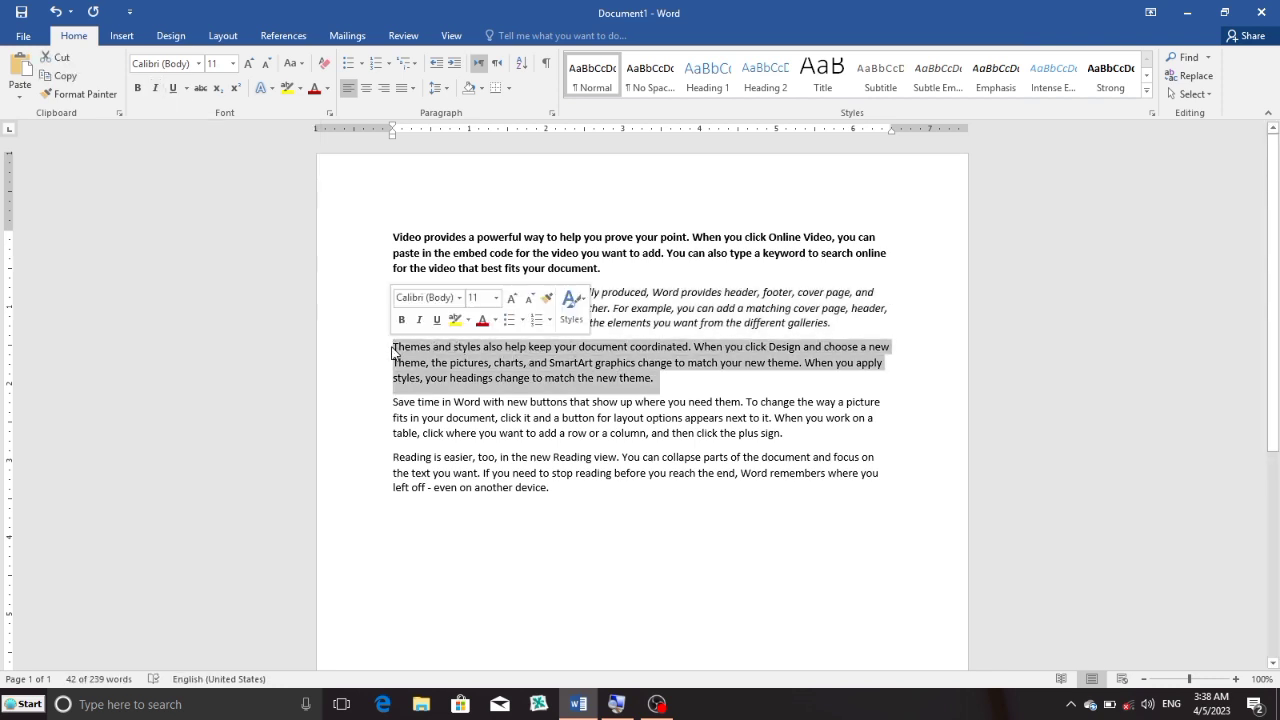
left_click(173, 88)
key("Right")
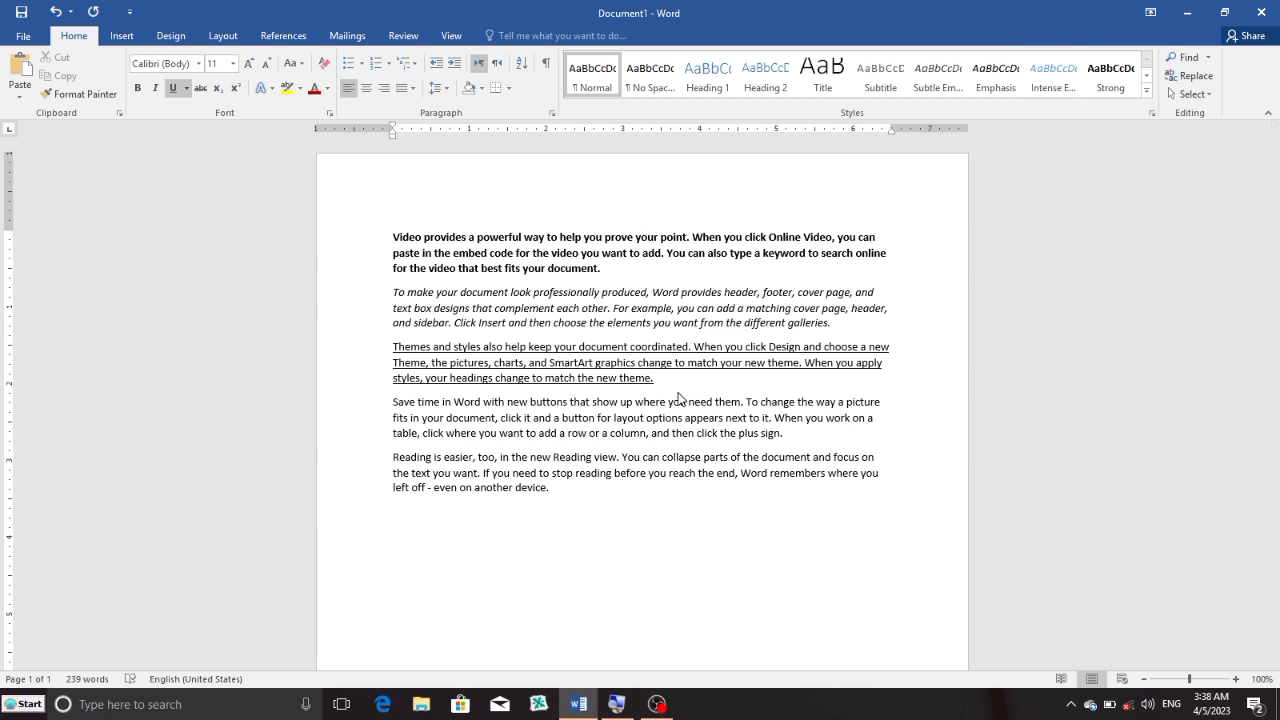
left_click_drag(785, 433, 386, 401)
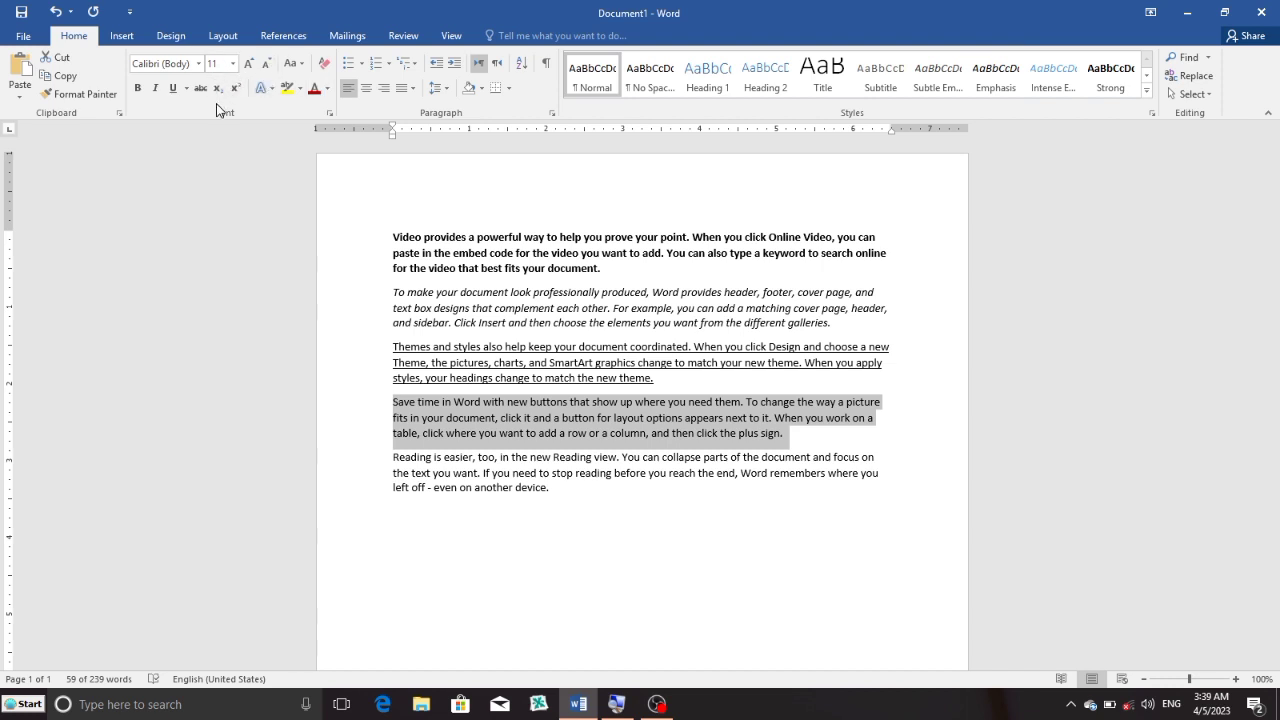
Set the Save time paragraph's underline style to Words only in the Font dialog
left_click(231, 65)
left_click(231, 65)
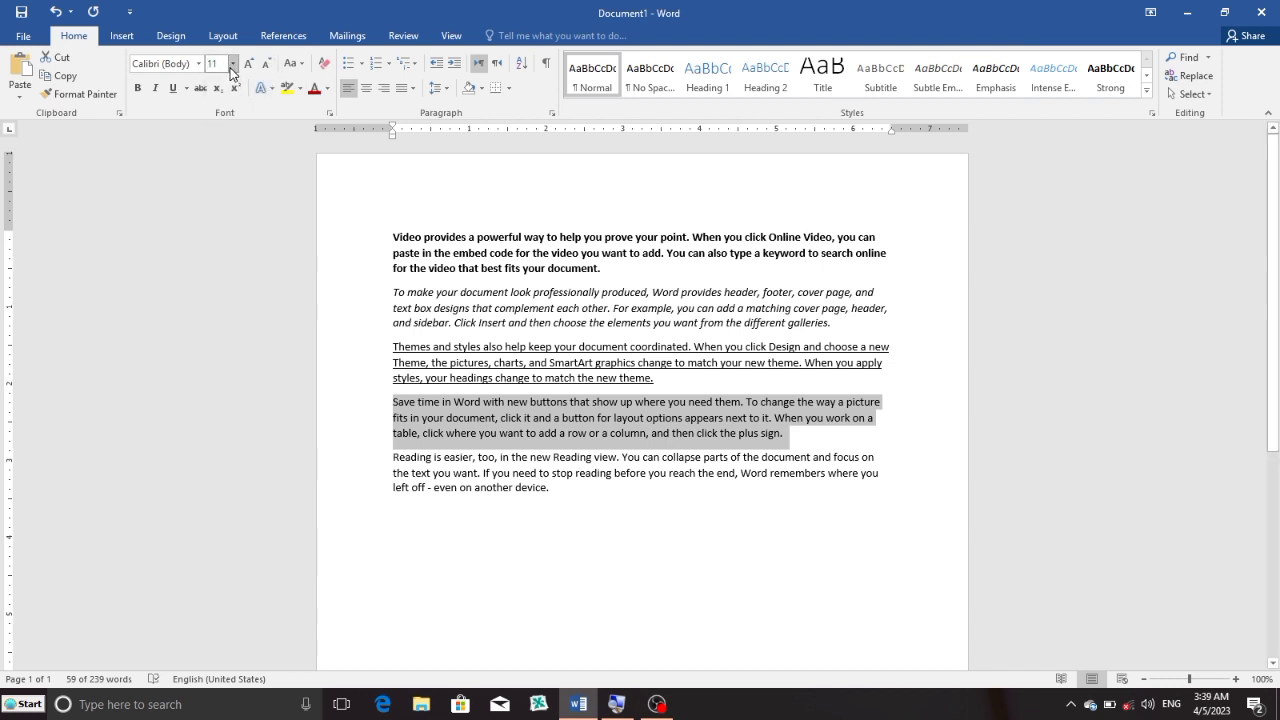
left_click(198, 66)
left_click(198, 66)
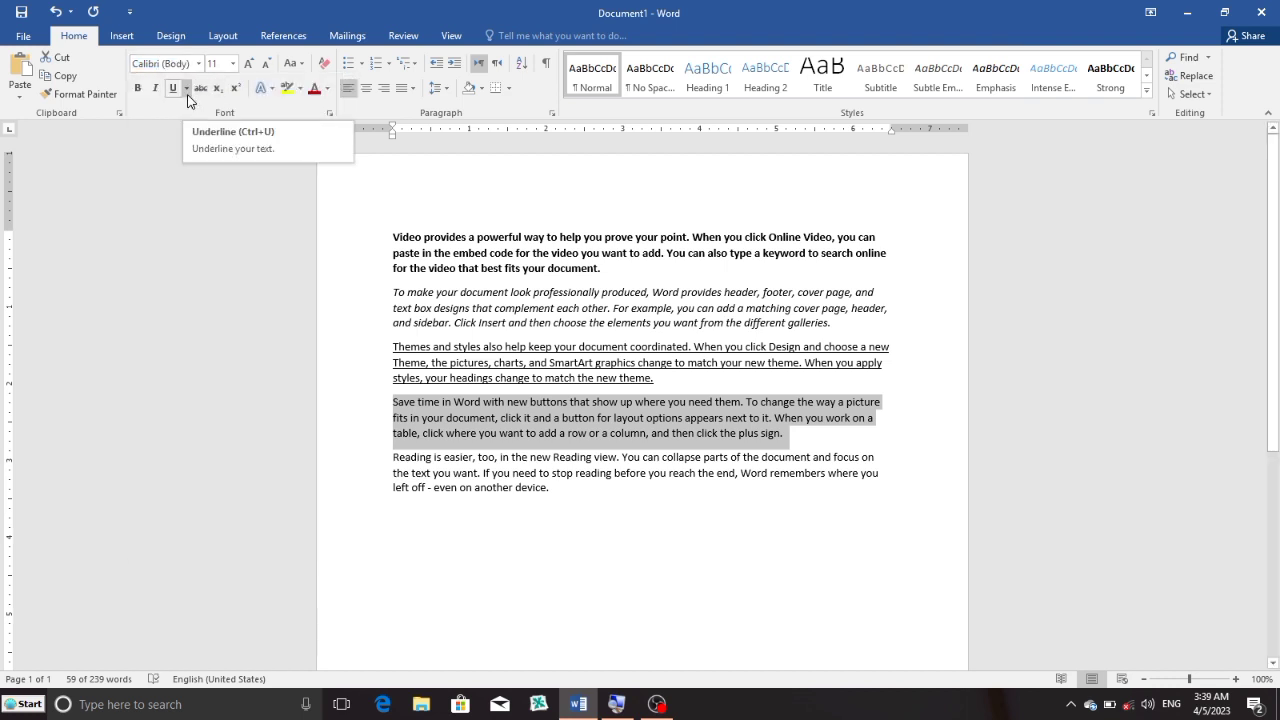
left_click(186, 90)
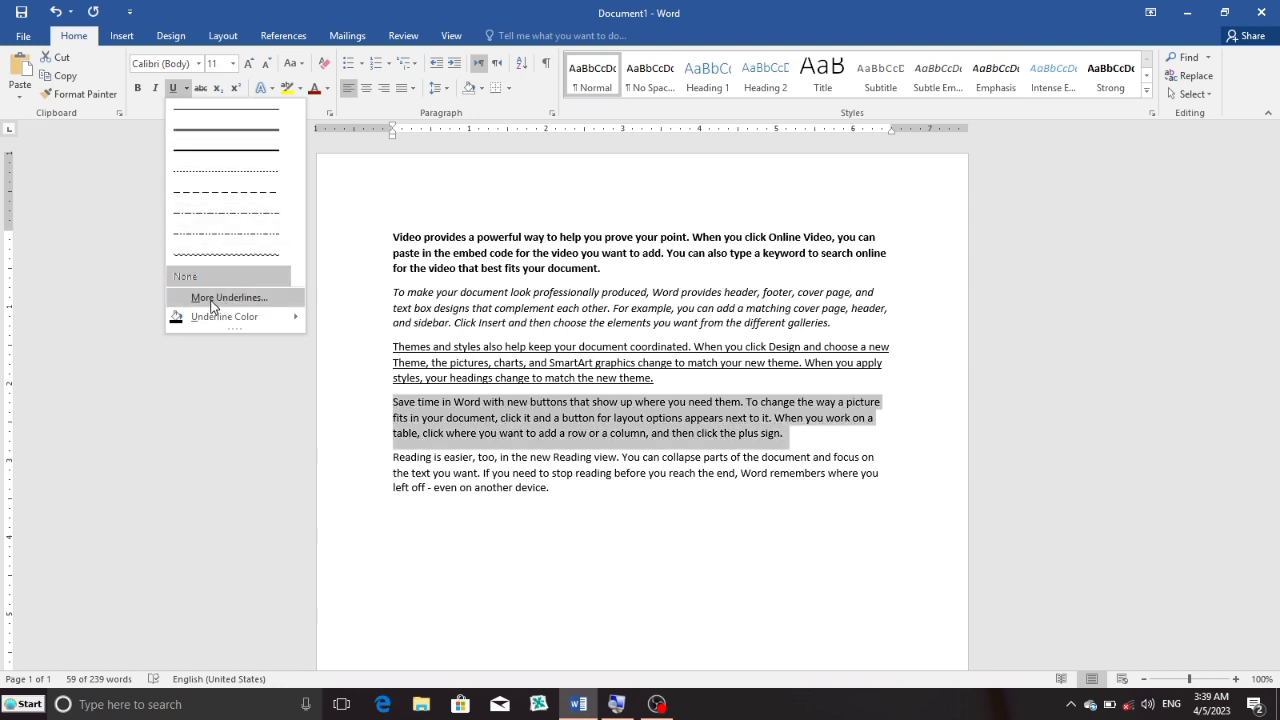
mouse_move(240, 323)
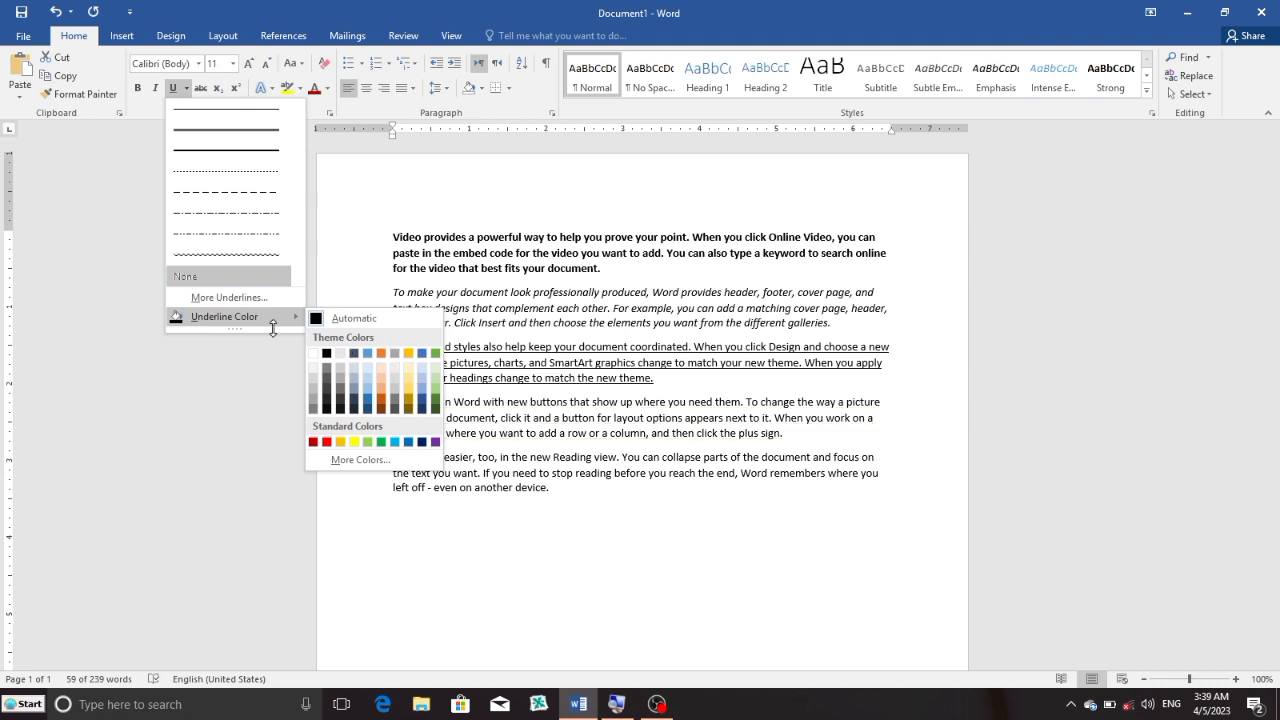
left_click(231, 298)
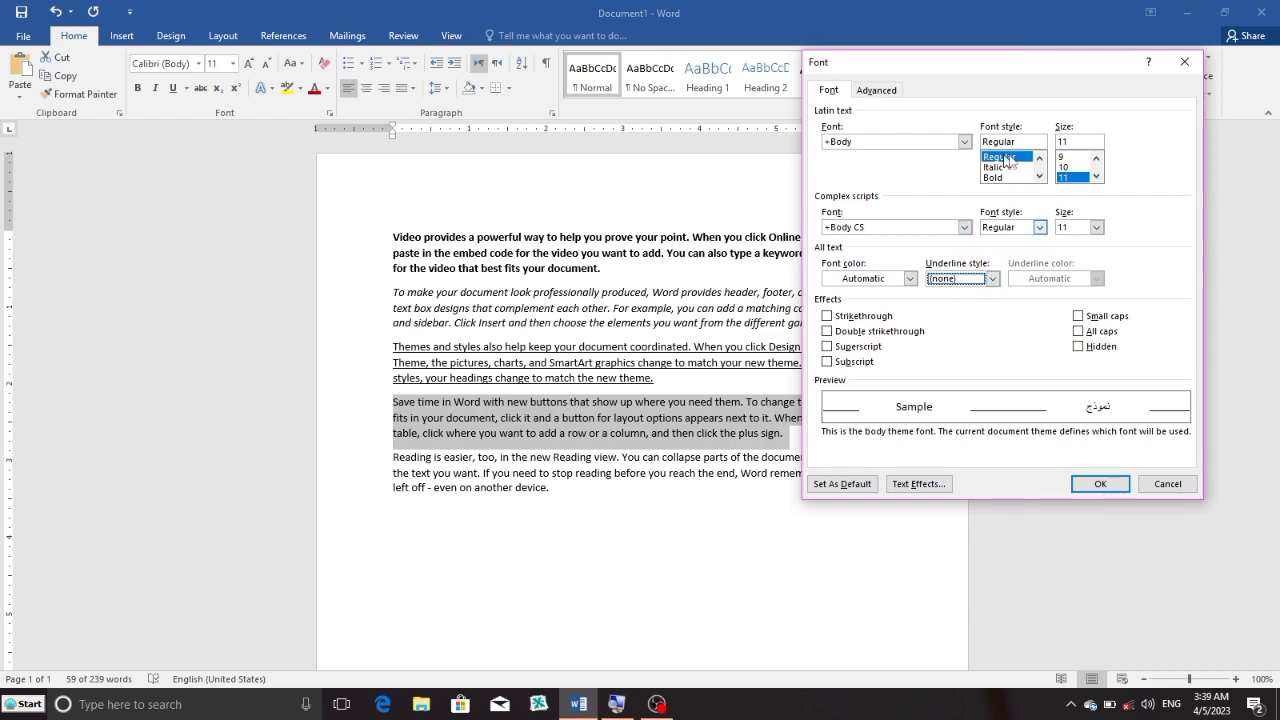
left_click_drag(1037, 64, 881, 128)
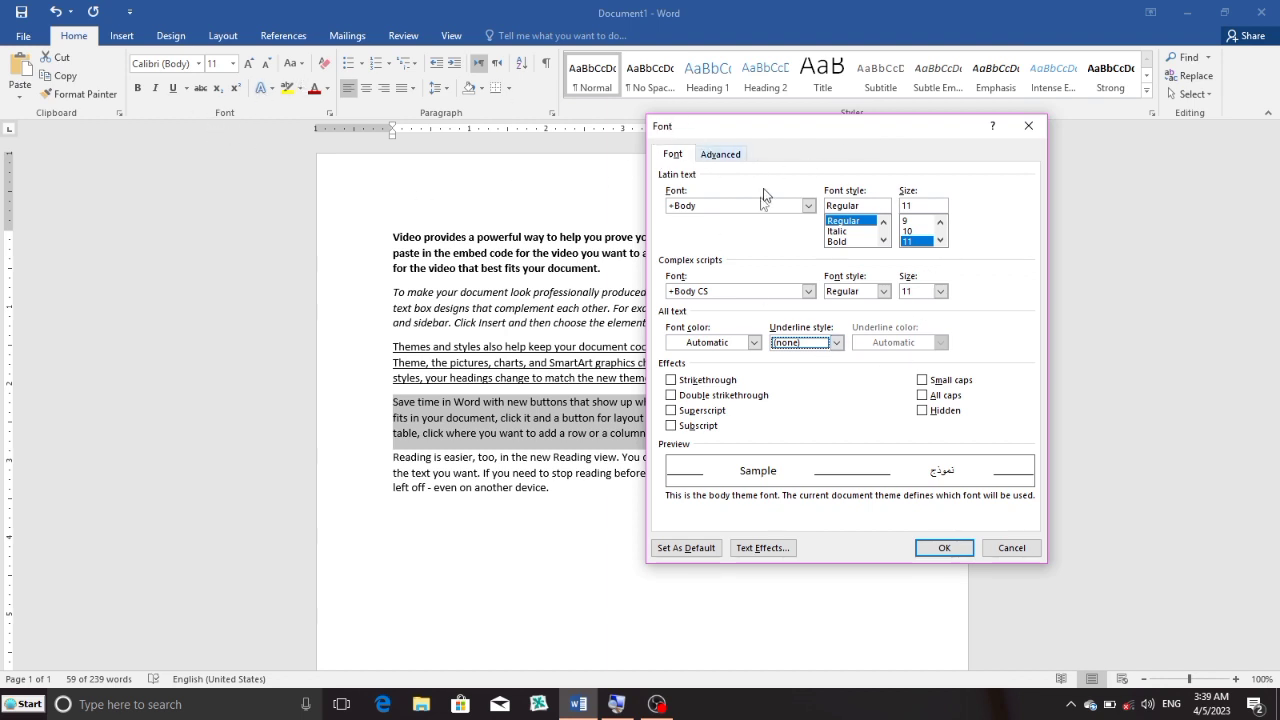
left_click(838, 344)
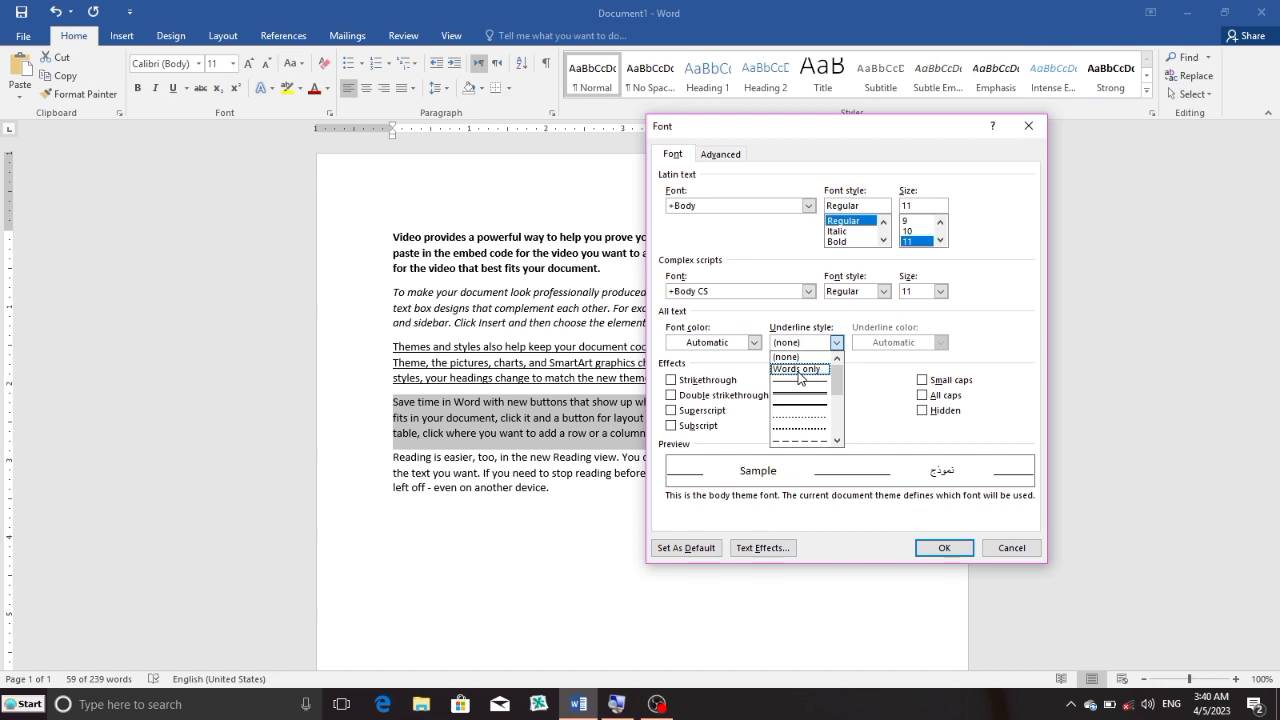
left_click(798, 369)
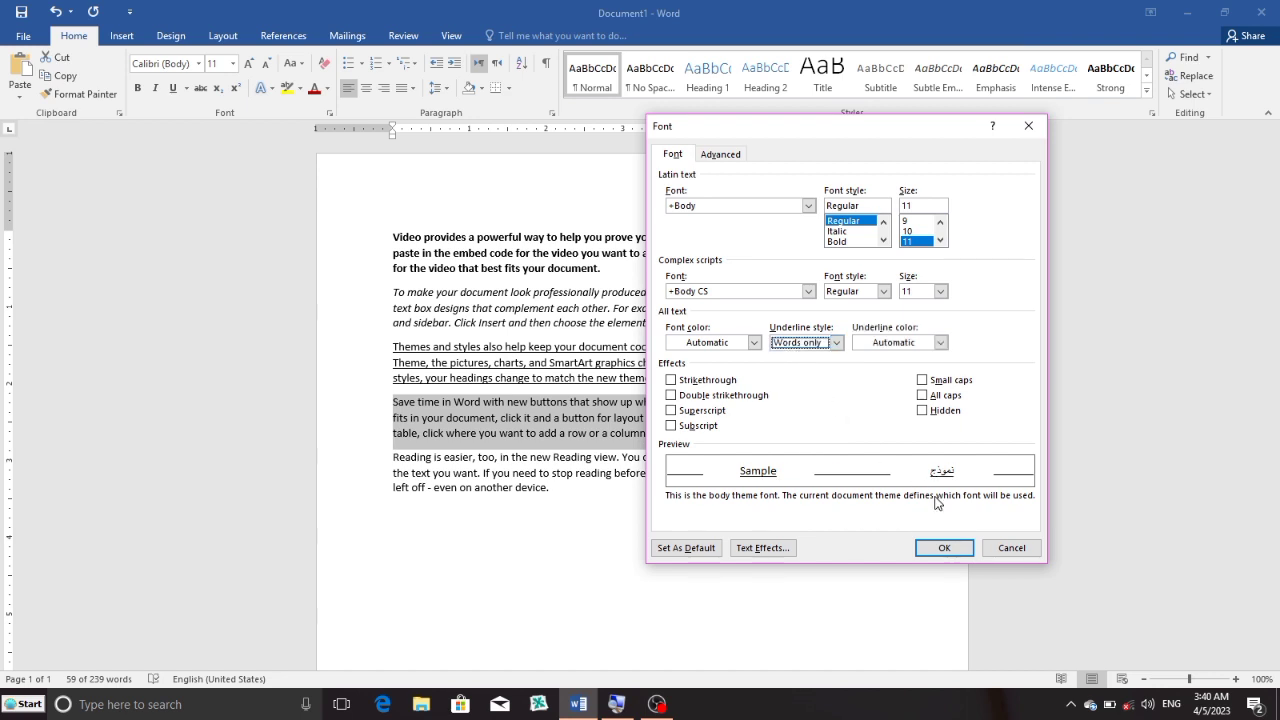
left_click(937, 549)
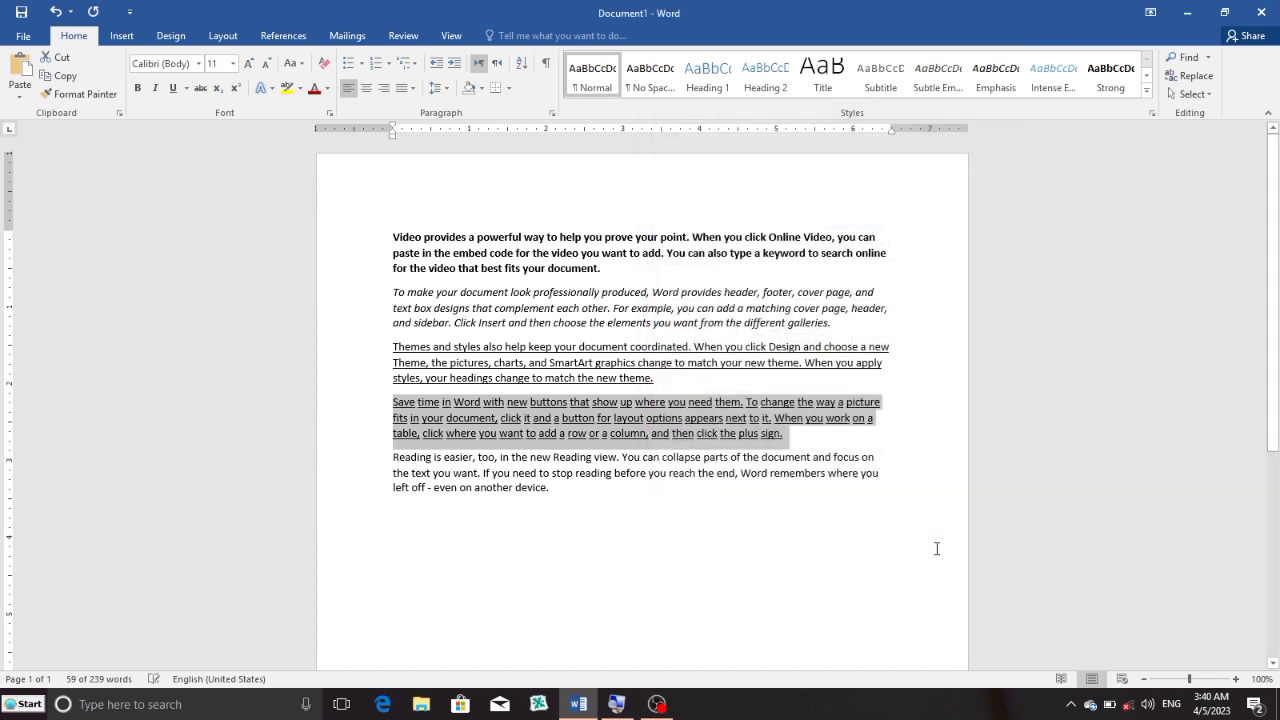
left_click(800, 442)
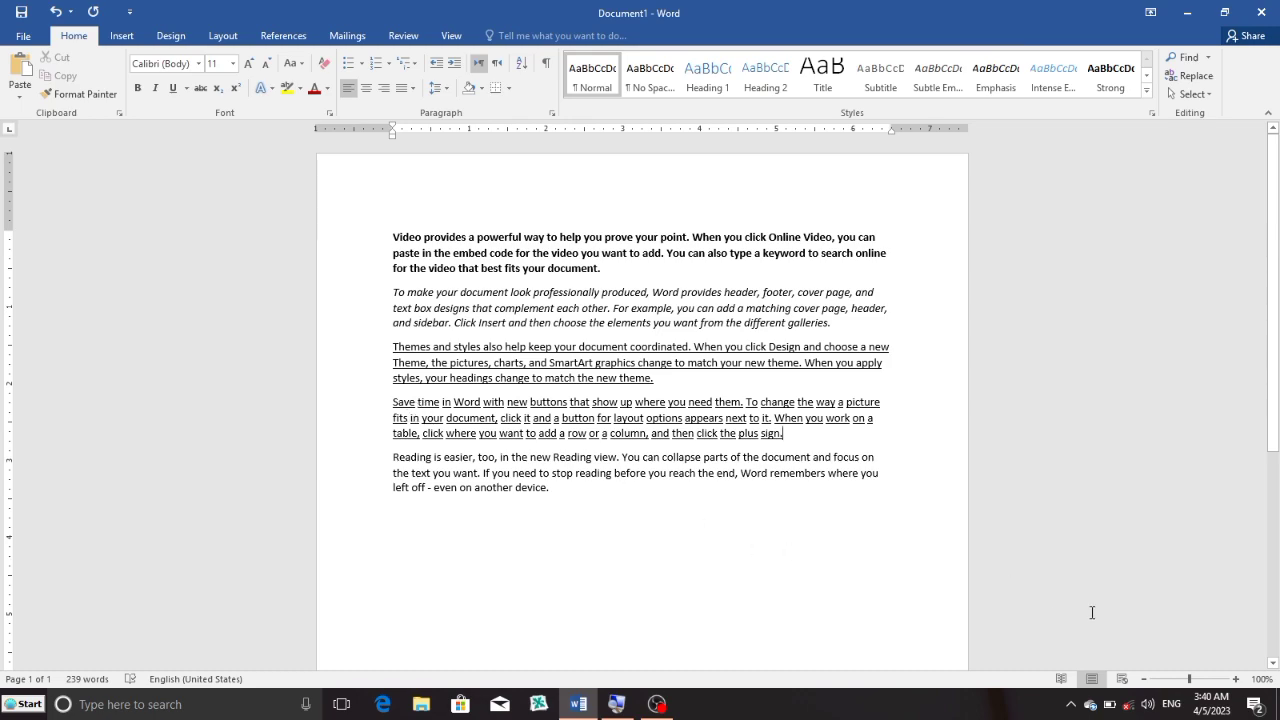
Zoom the page view in to 150%
left_click(1236, 679)
left_click(1236, 679)
left_click(1236, 679)
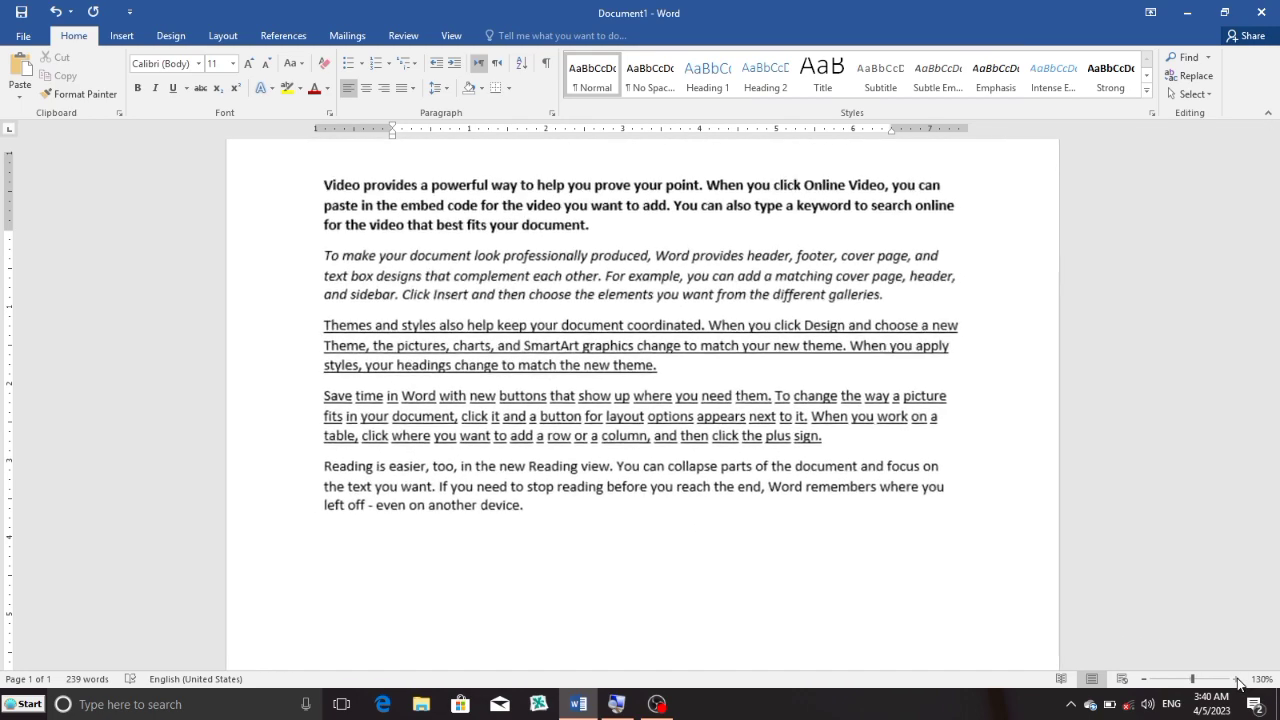
left_click(1236, 679)
left_click(1236, 679)
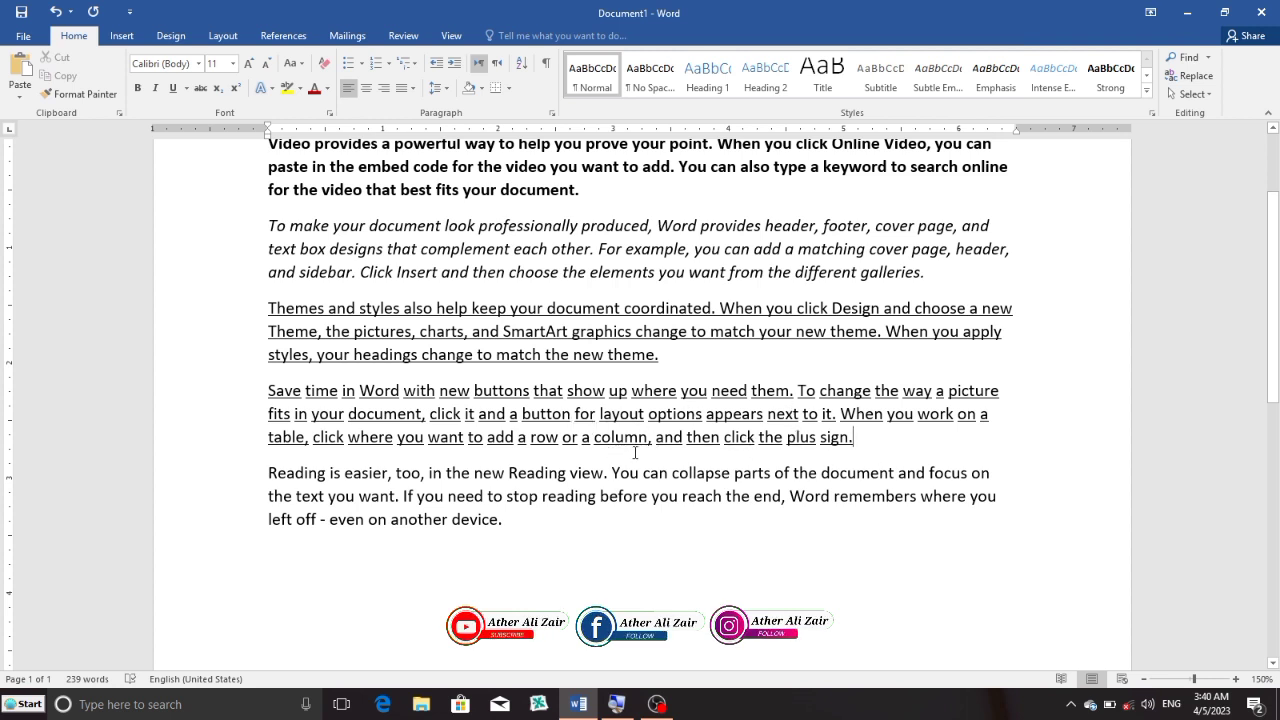
Compare the underlining on the Themes paragraph with the Save time paragraph
left_click(547, 312)
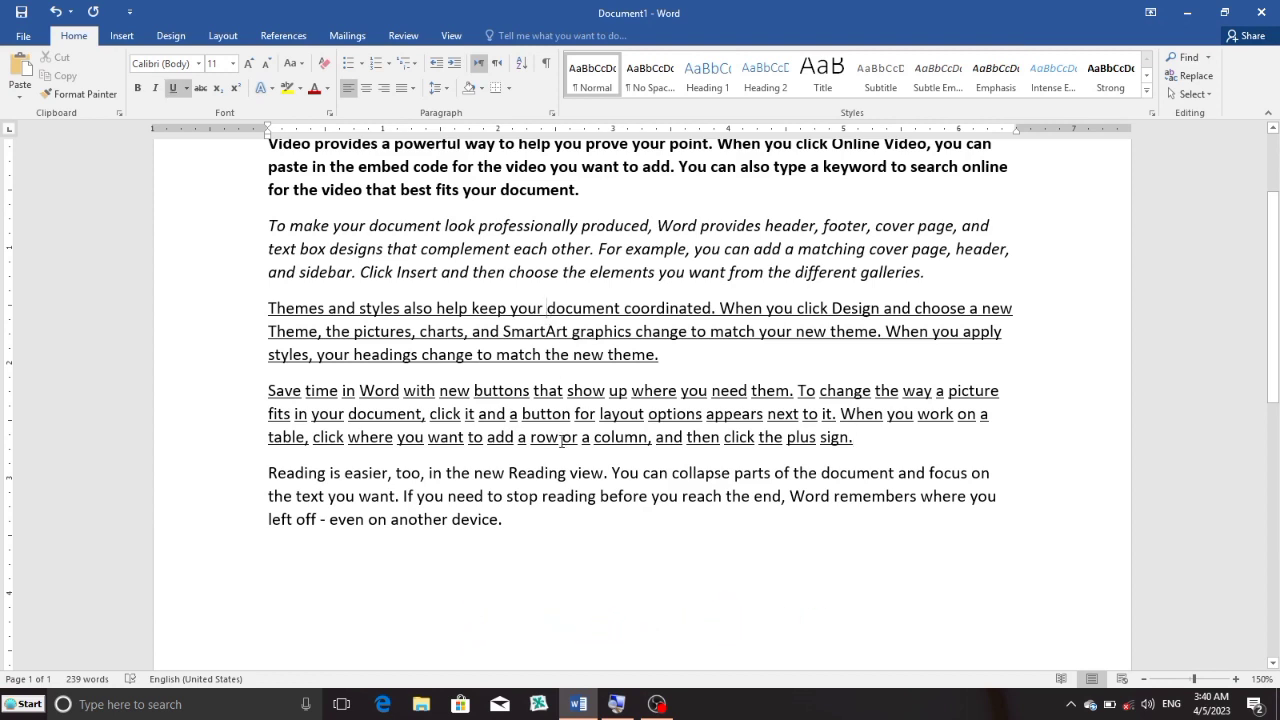
left_click(560, 437)
left_click(547, 326)
left_click(562, 437)
Undo, redo, then undo again the underlining so the Themes and Save time paragraphs end up plain
key("ctrl+z")
key("ctrl+z")
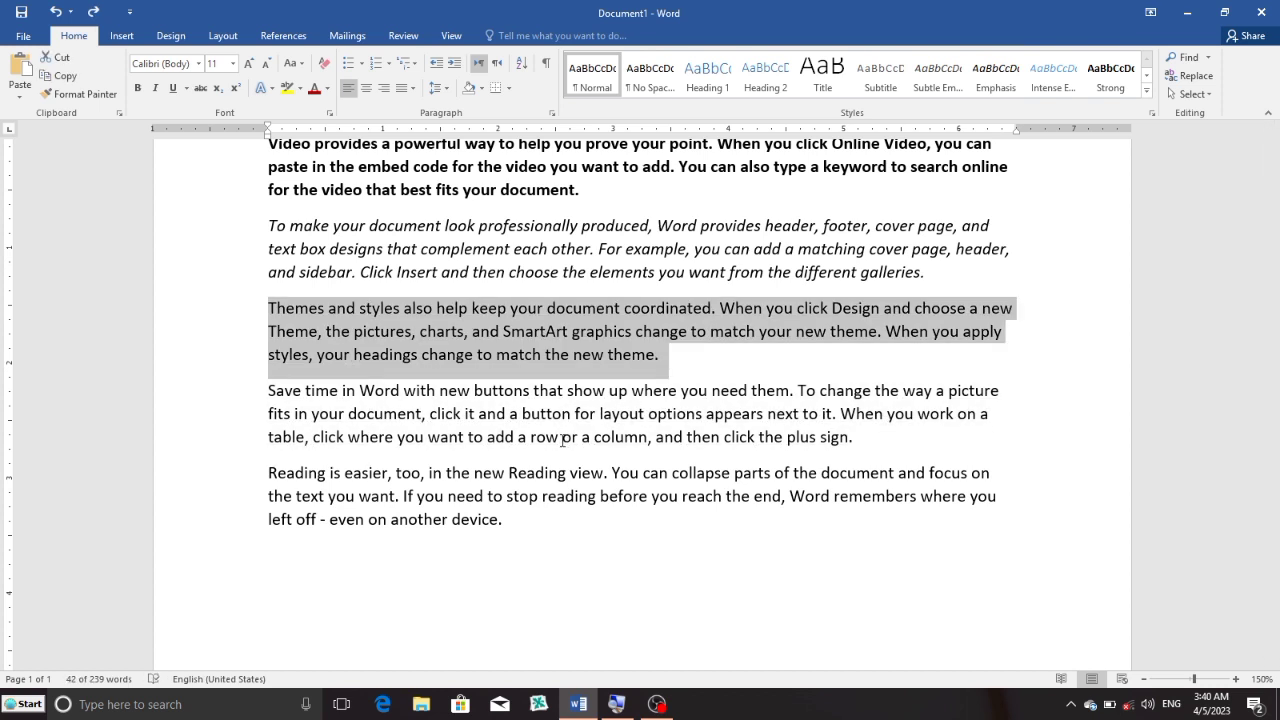
left_click(701, 374)
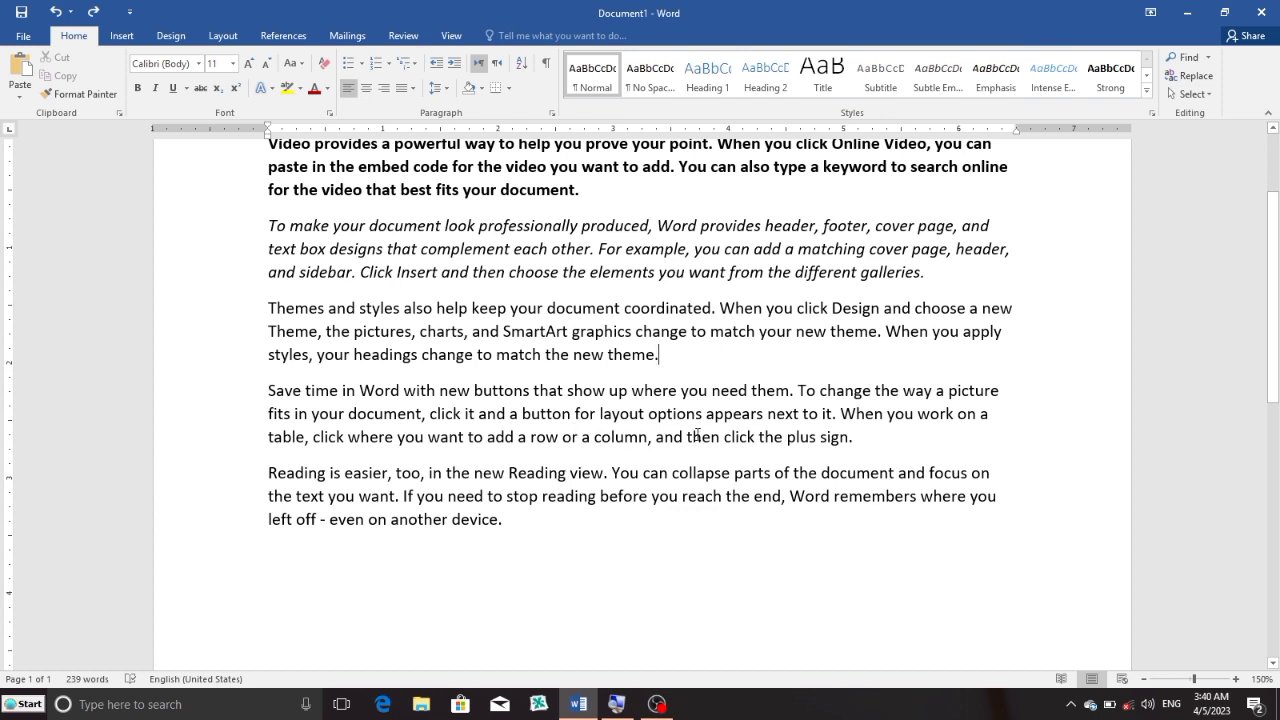
key("ctrl+y")
key("ctrl+y")
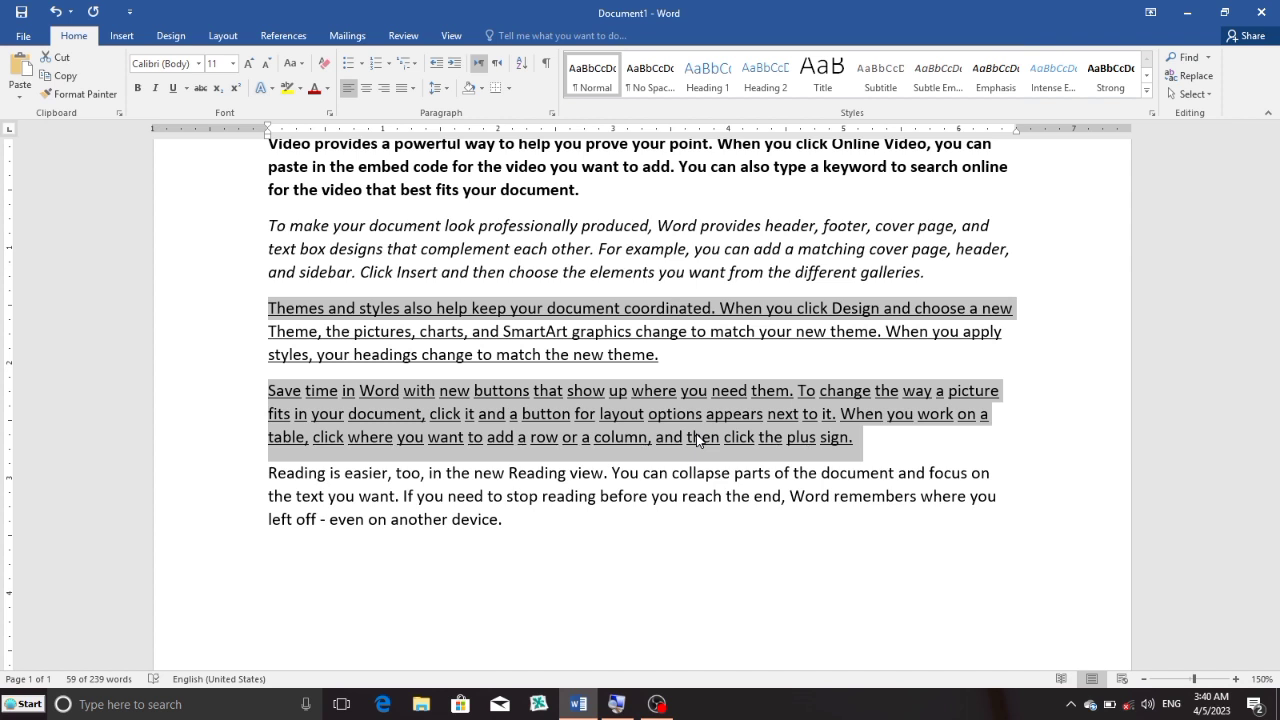
key("ctrl+z")
key("ctrl+z")
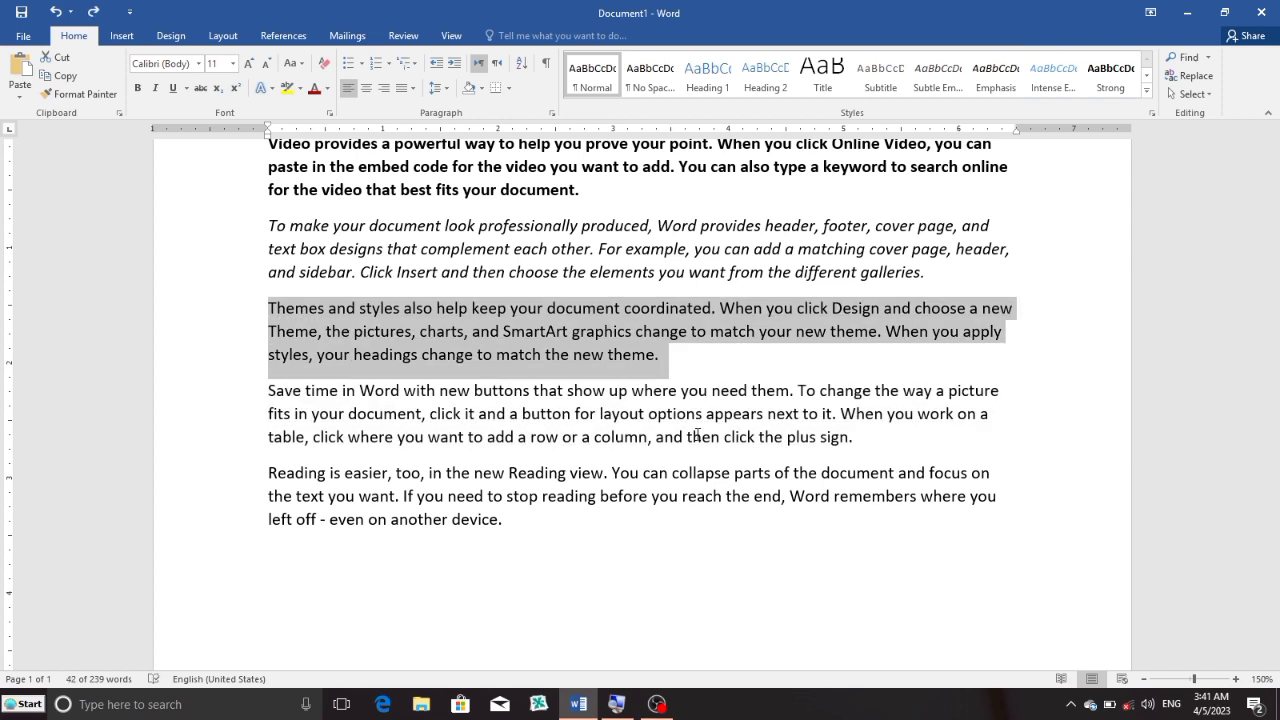
left_click(545, 525)
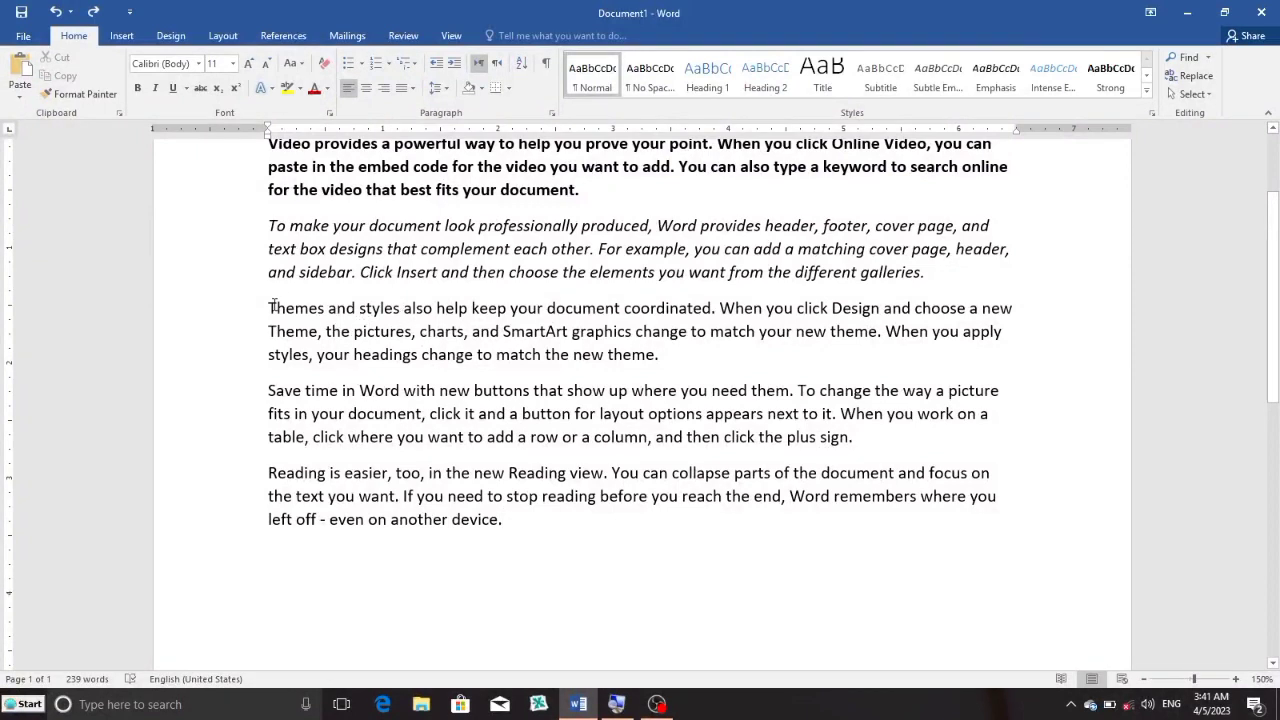
Strike through the Themes paragraph from 'charts, and SmartArt graphics' to 'new theme.'
left_click_drag(660, 354, 441, 330)
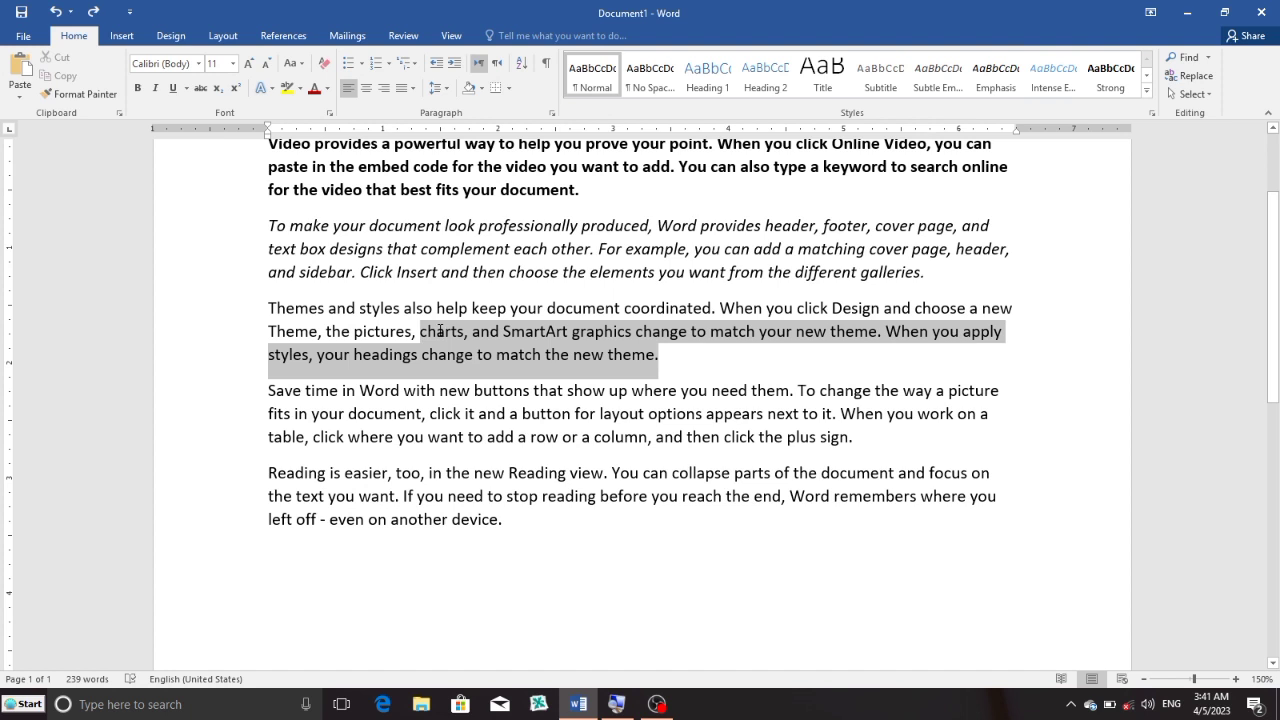
left_click(208, 96)
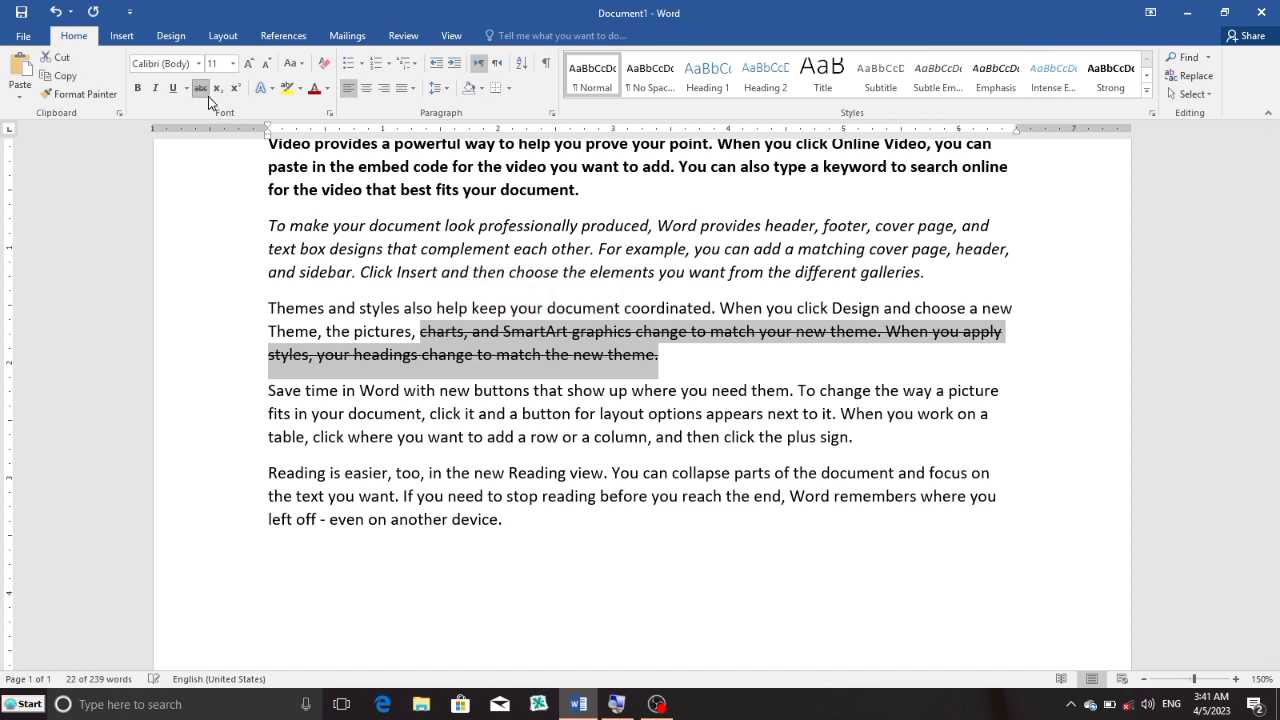
left_click(725, 377)
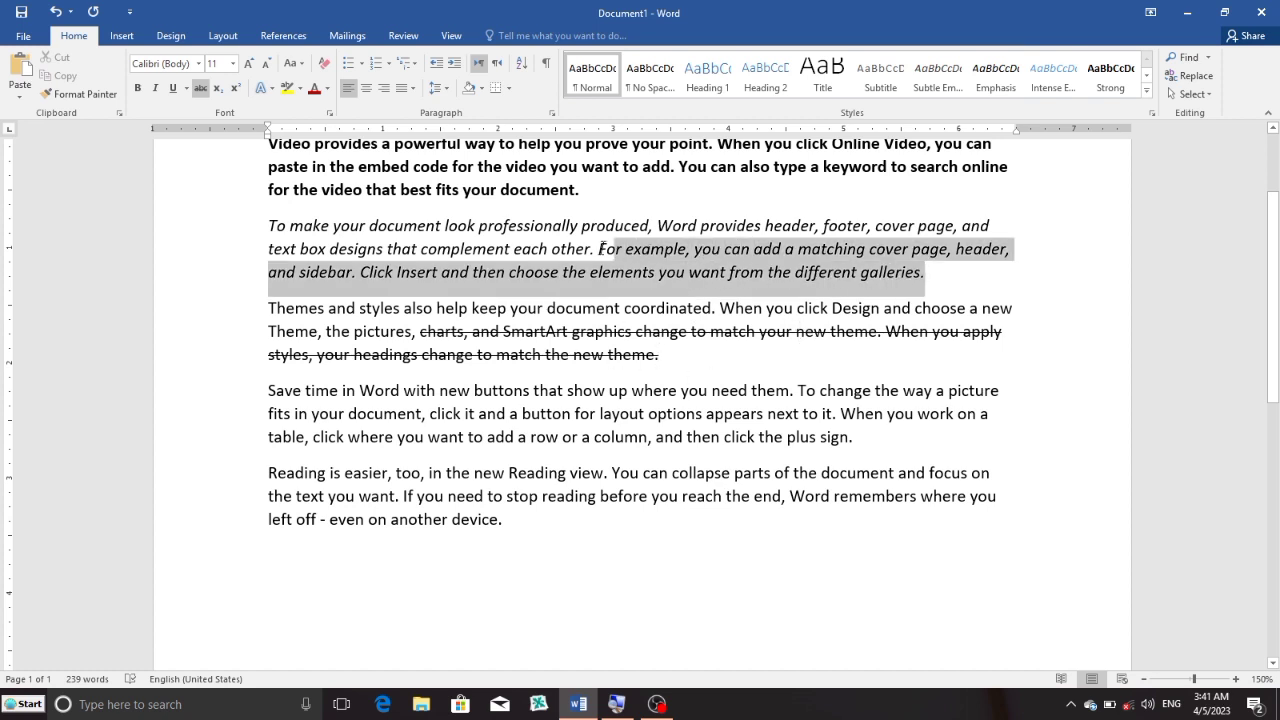
Apply a double strikethrough to the entire italic 'To make your document look professionally produced' paragraph
left_click_drag(929, 272, 268, 226)
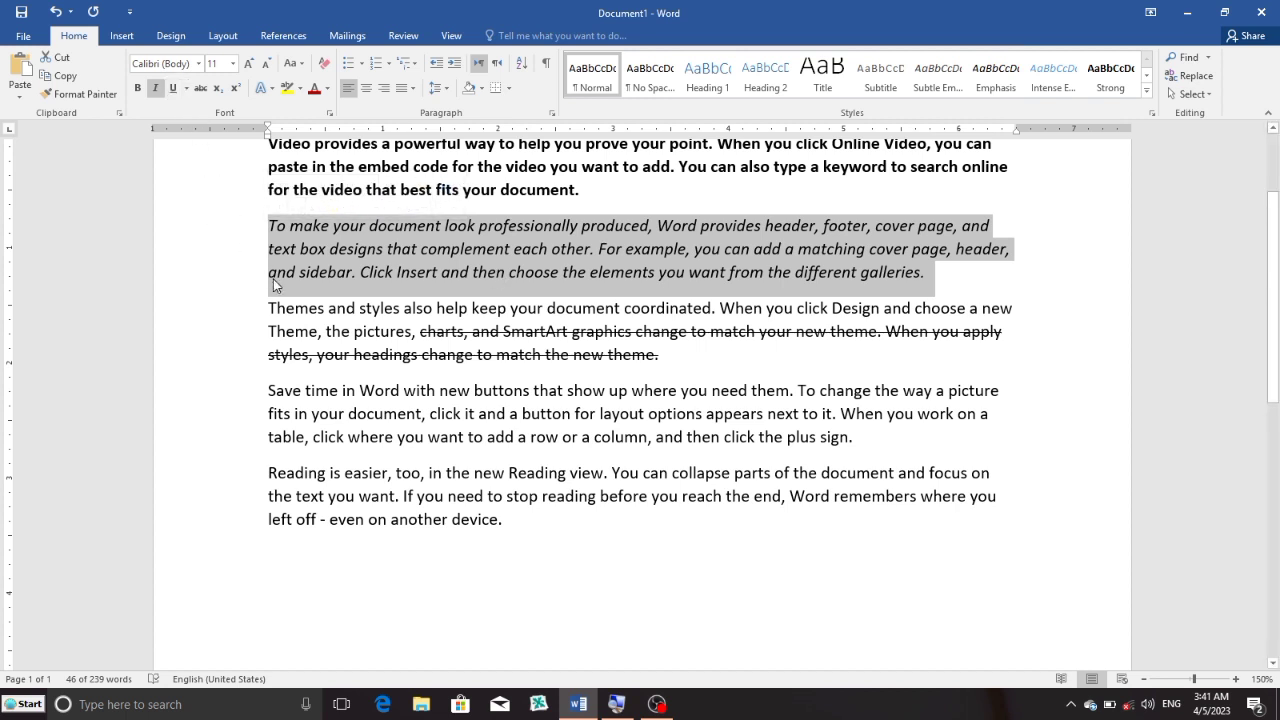
left_click(185, 94)
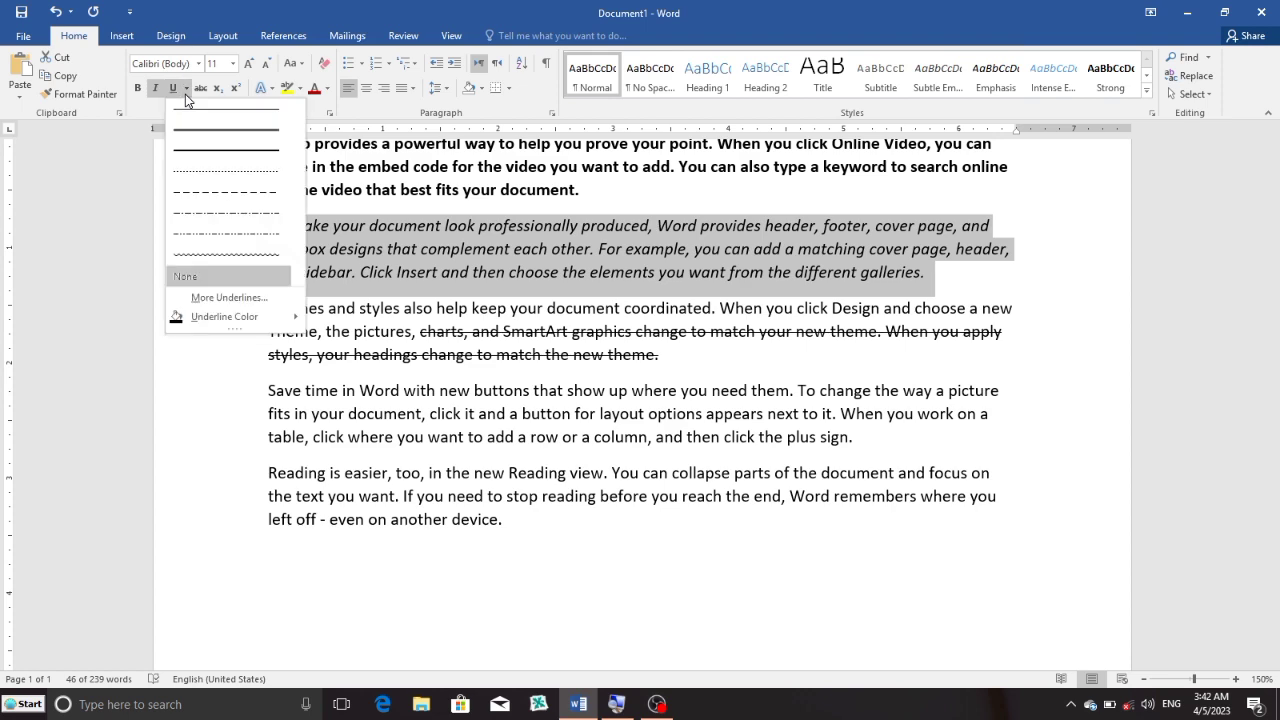
left_click(223, 302)
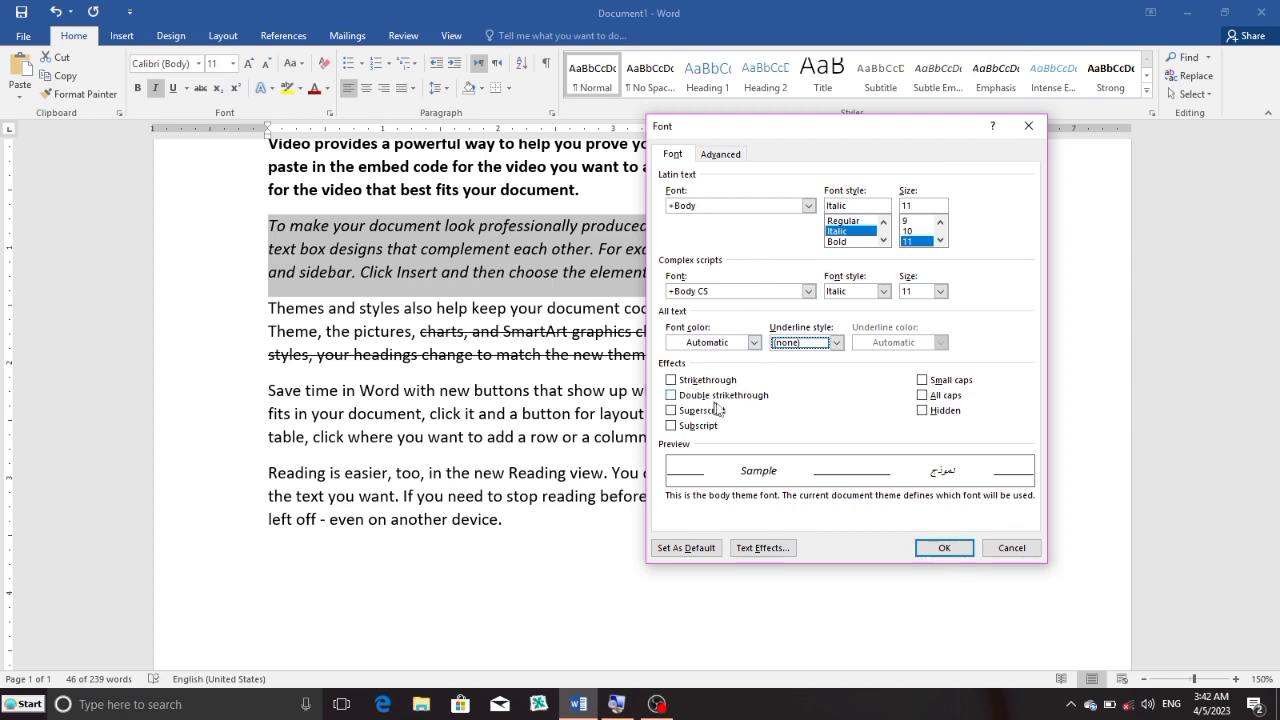
left_click(1009, 554)
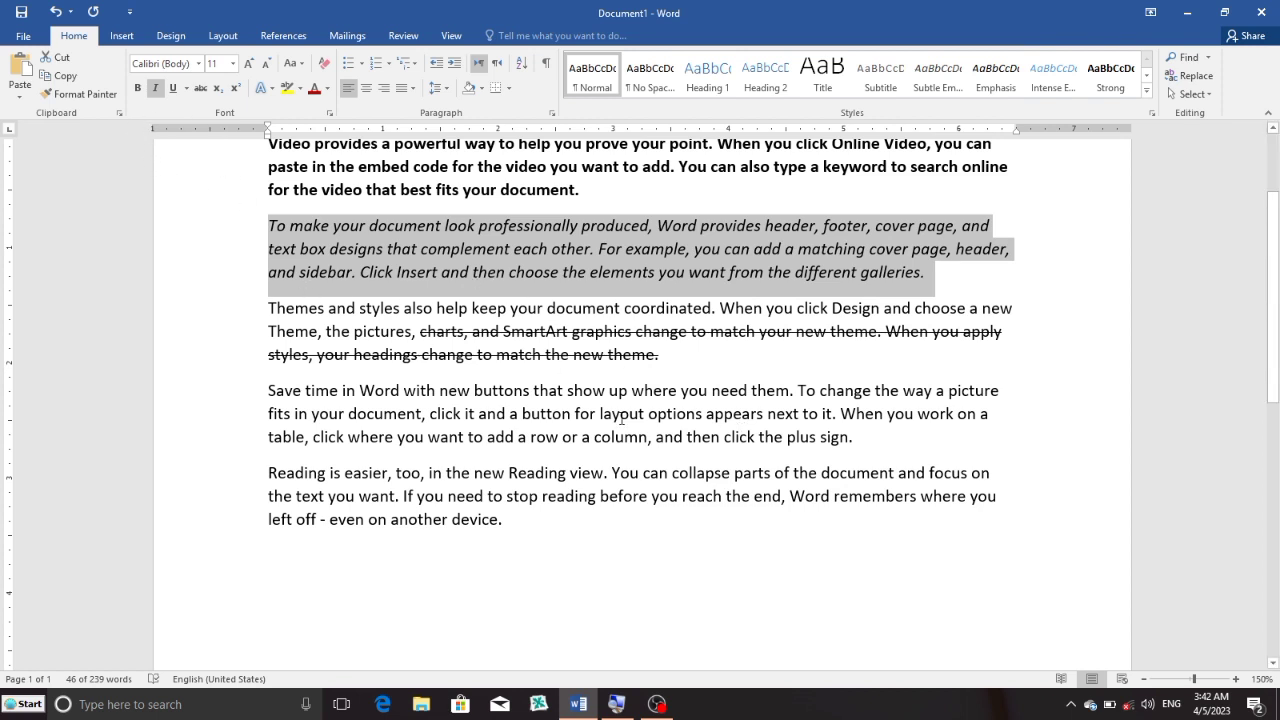
key("ctrl+d")
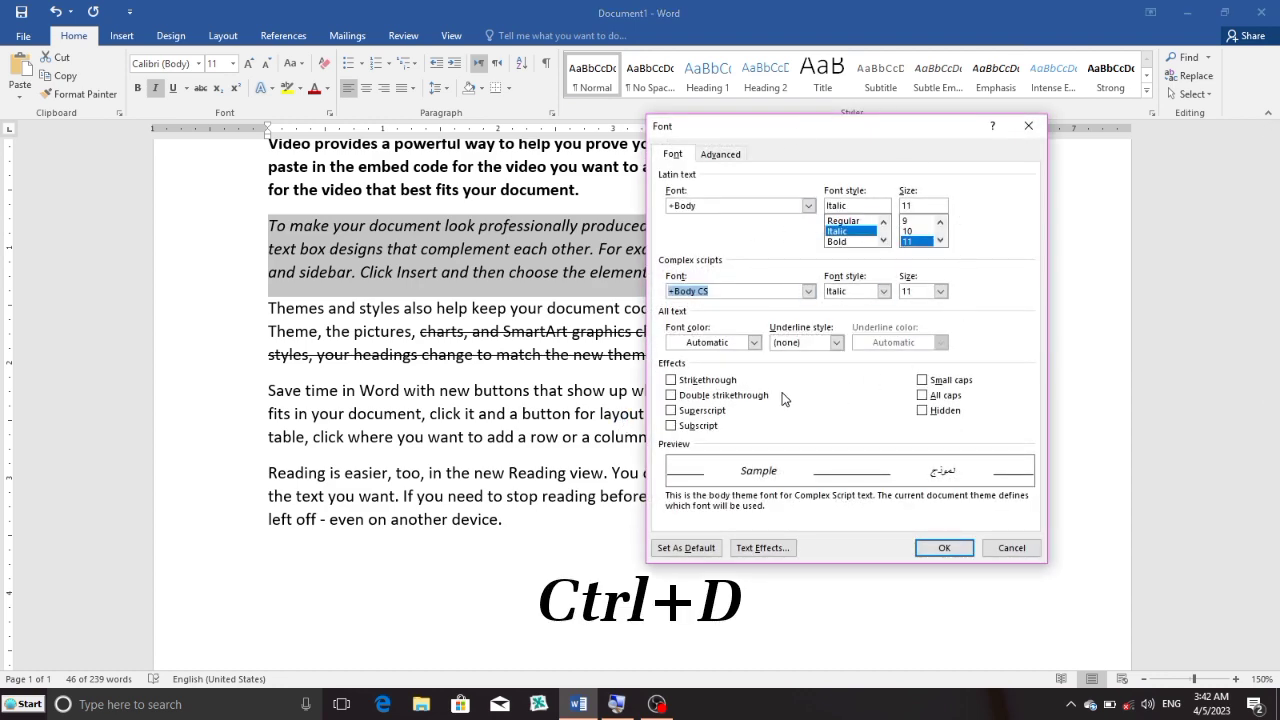
left_click(705, 396)
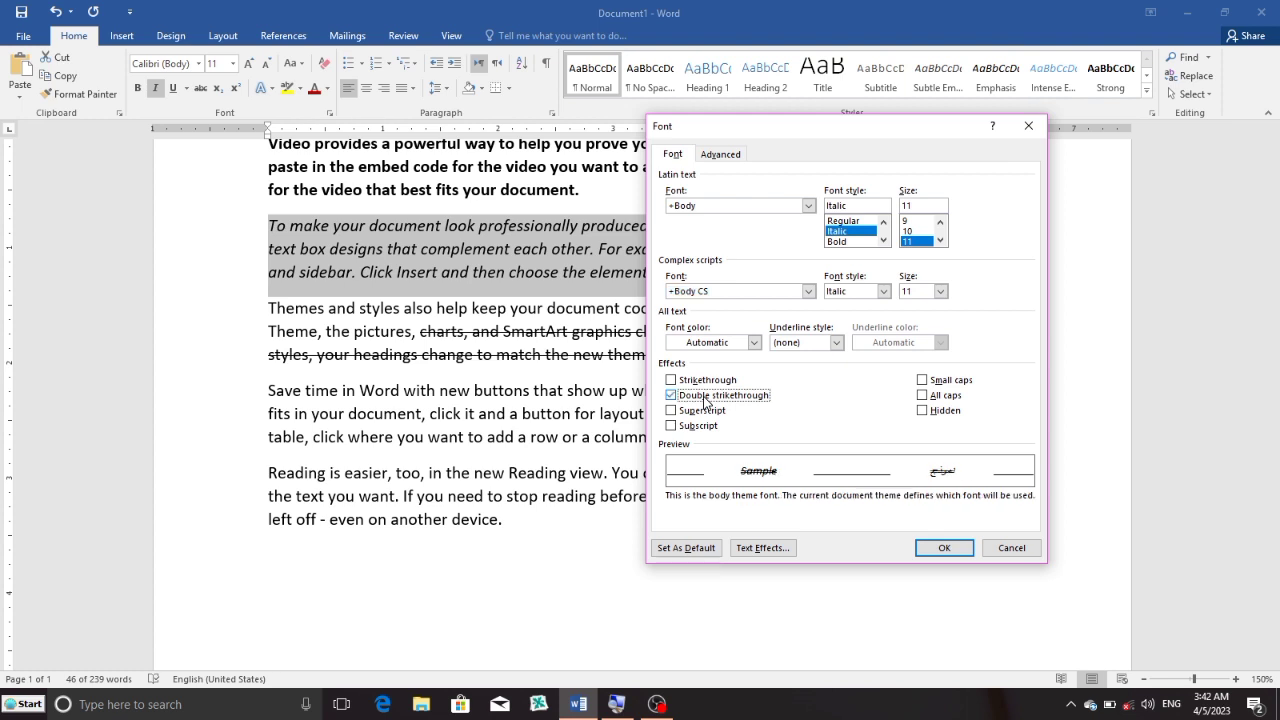
left_click(944, 548)
left_click(707, 316)
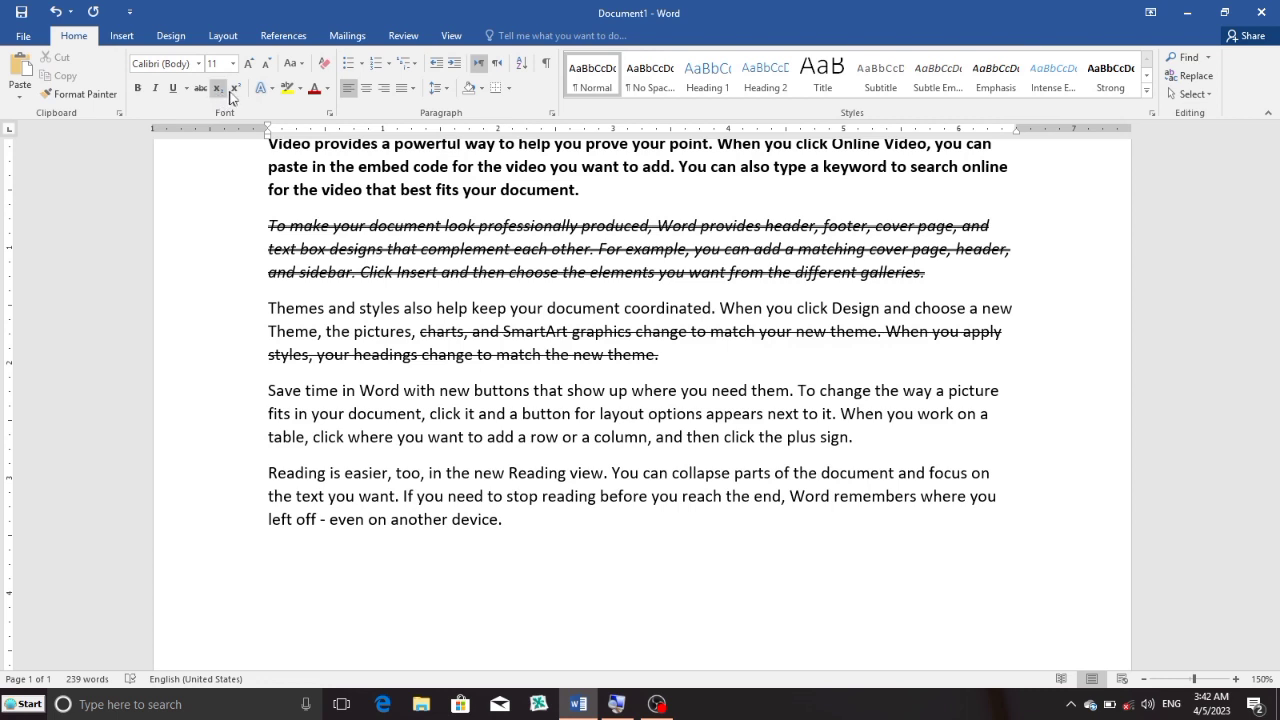
Add a final line reading 2²=4, with the second 2 as superscript
left_click(521, 527)
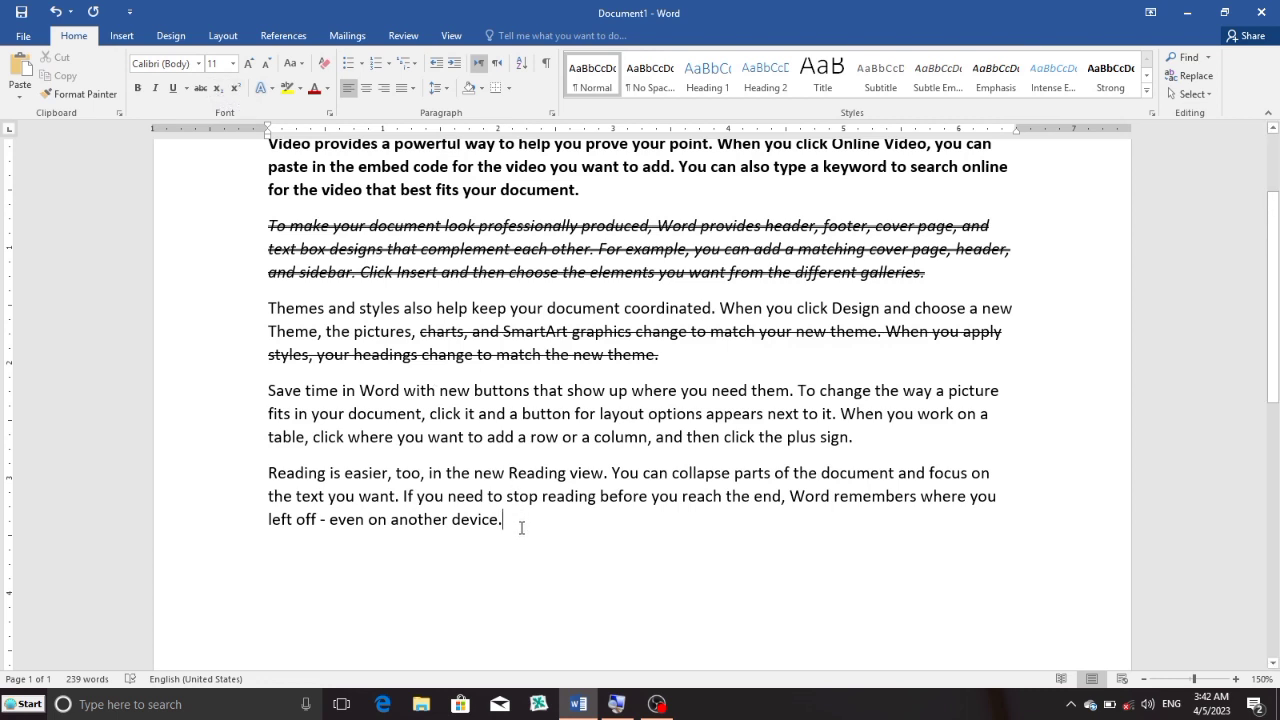
key("Return")
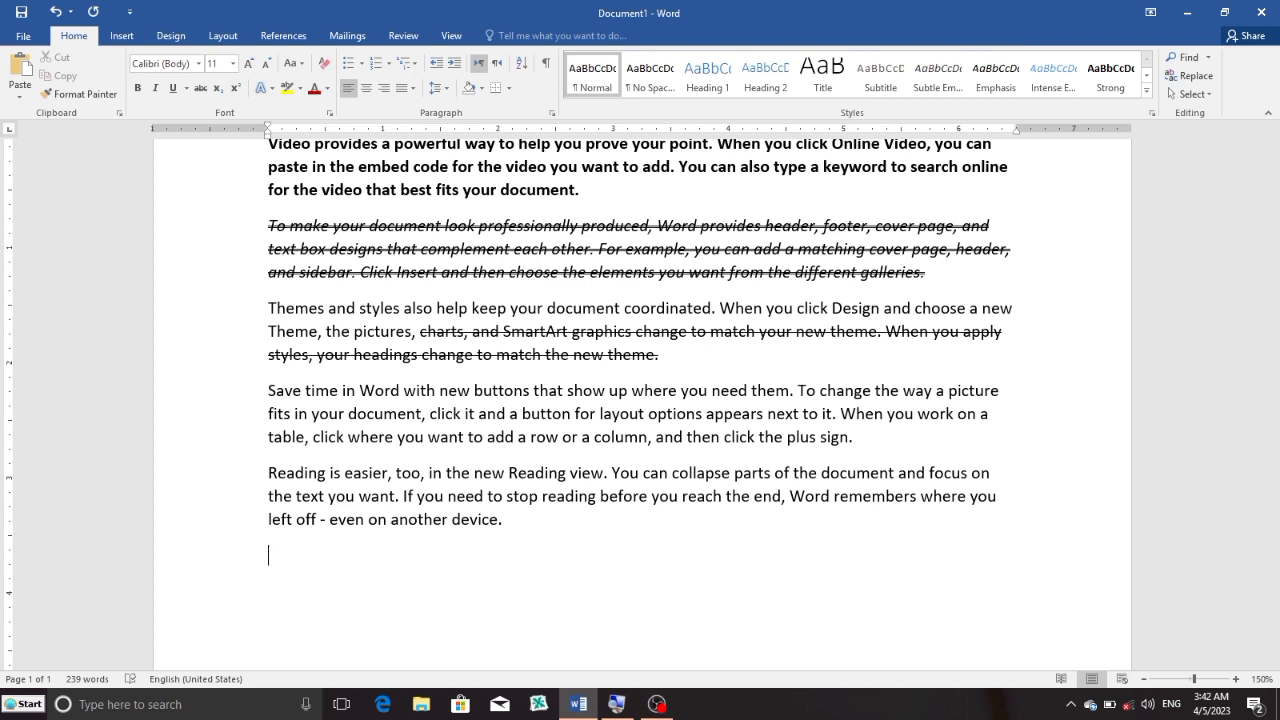
type("22")
type("=4")
key("shift+Left")
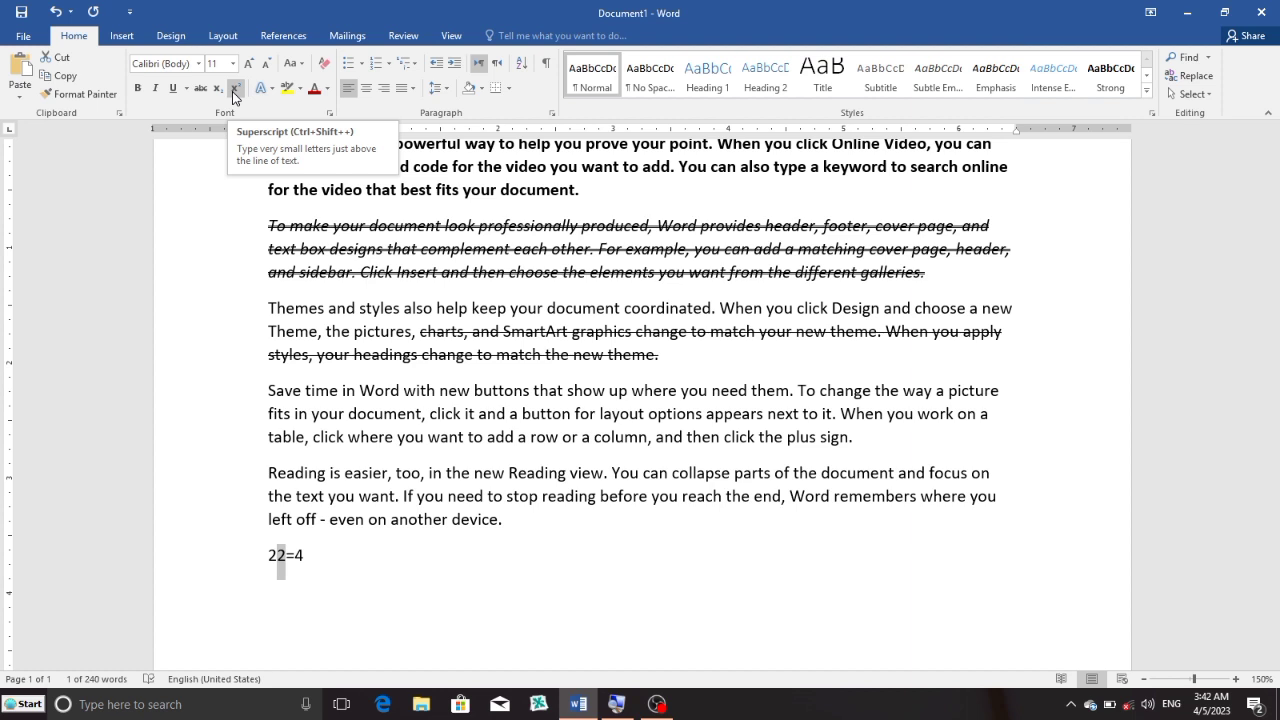
left_click(235, 91)
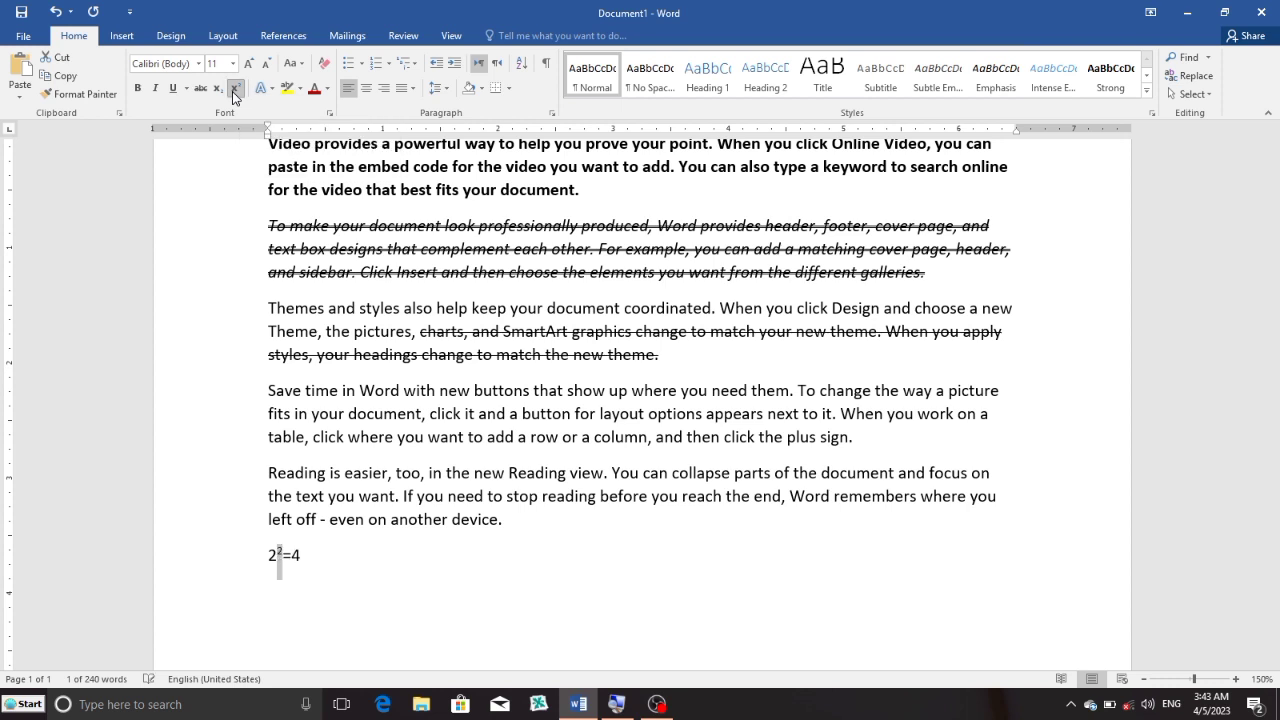
left_click(319, 556)
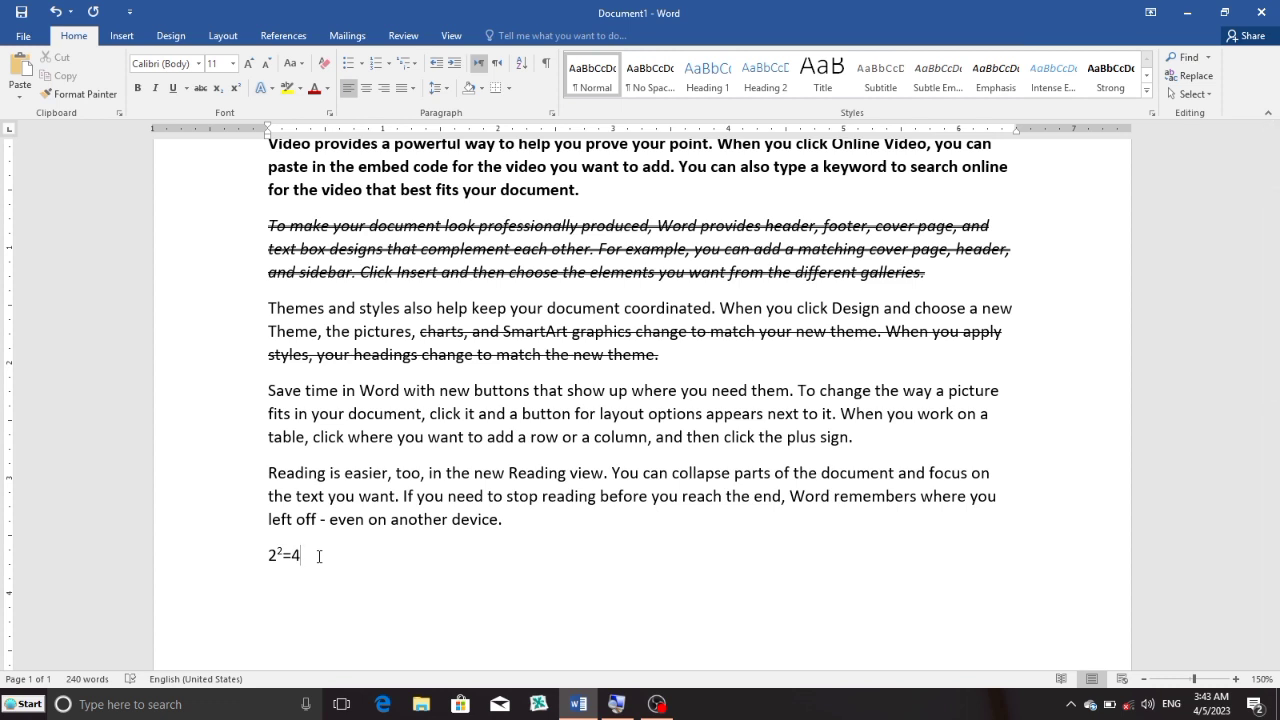
Add a line below 2²=4 reading 'Pakistan' followed by subscript 'gb'
key("Return")
type("Pakistan")
type("g")
type("b")
key("shift+Left")
key("shift+Left")
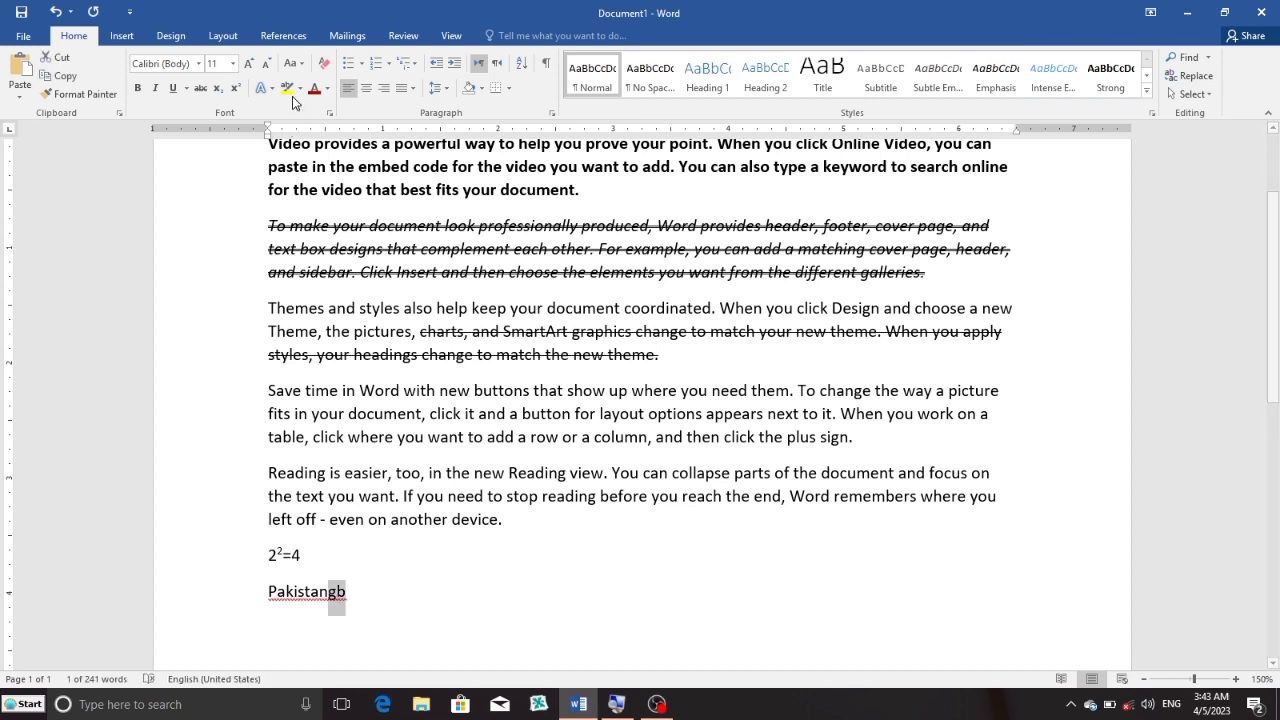
left_click(219, 94)
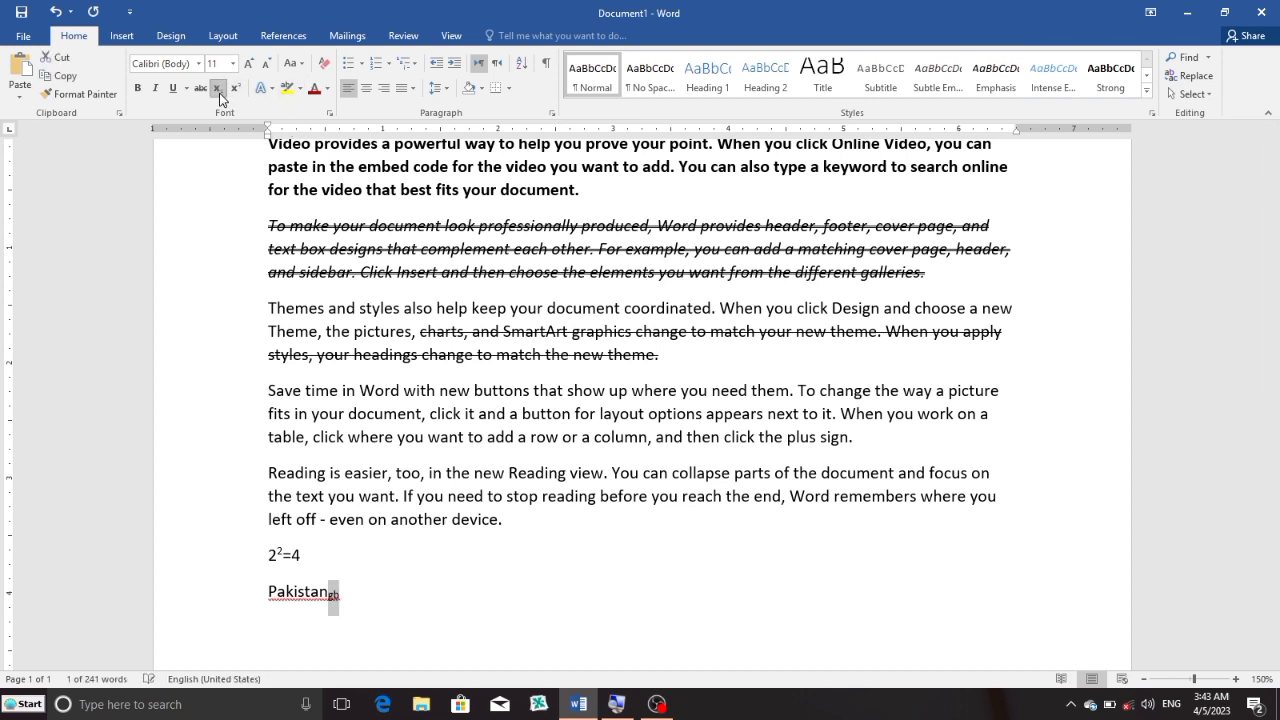
left_click(362, 592)
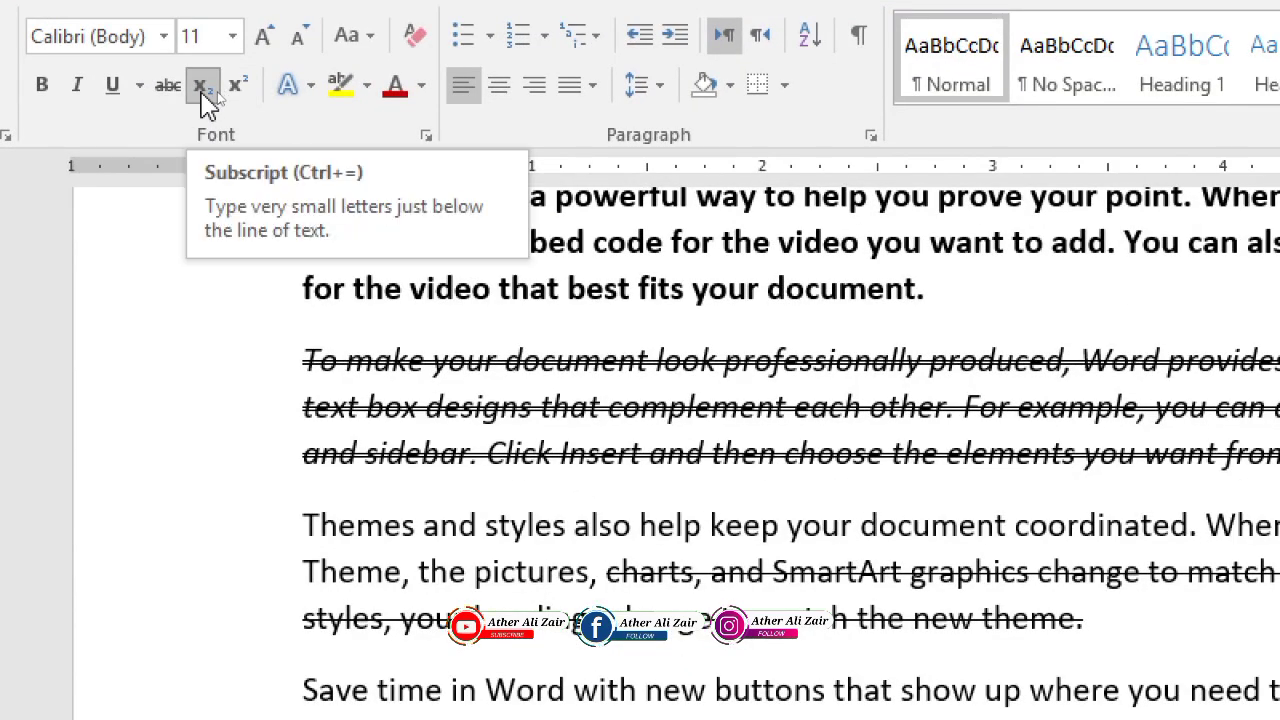
left_click(203, 90)
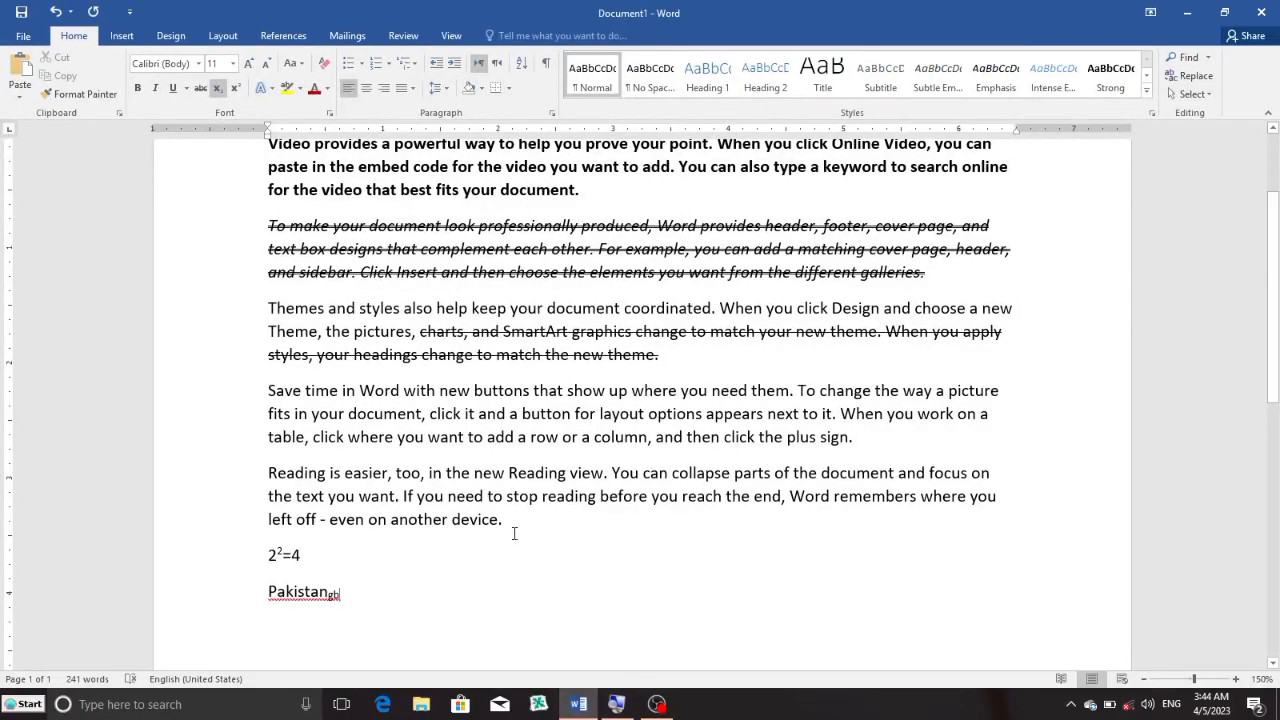
left_click(514, 533)
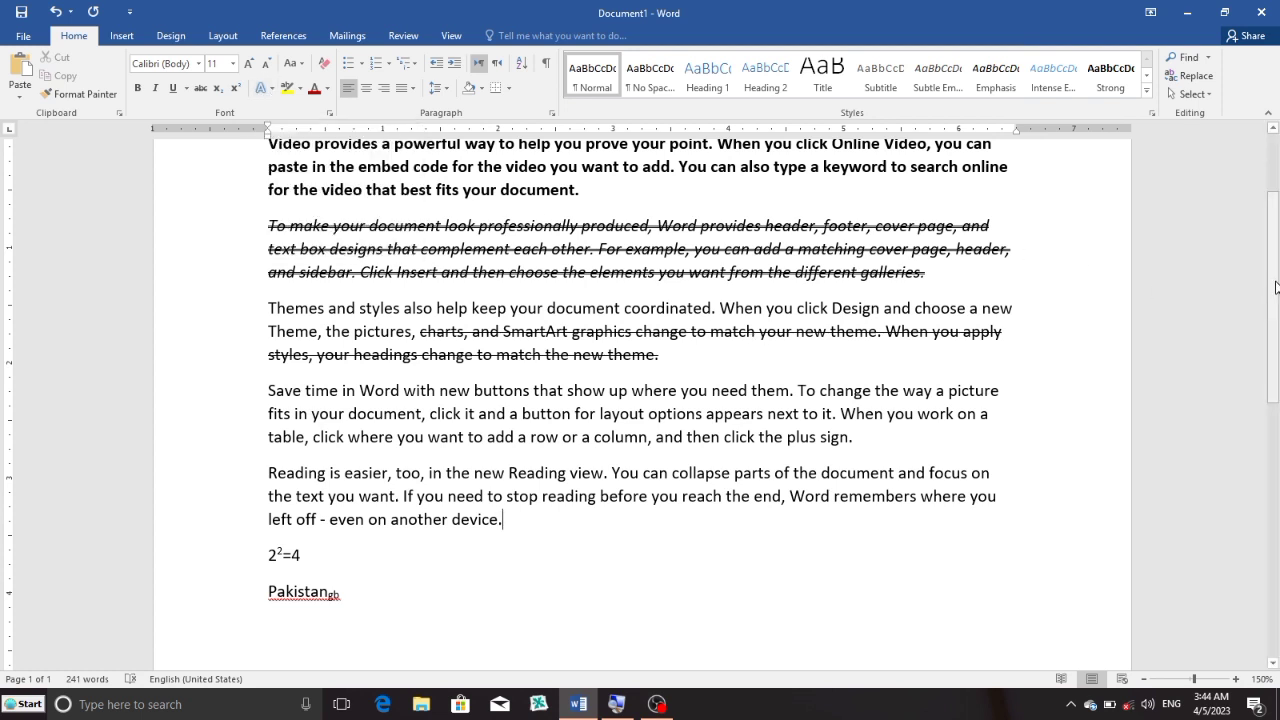
Select the word Video and apply the orange outlined Text Effects style
scroll(1276, 288, "up", 3)
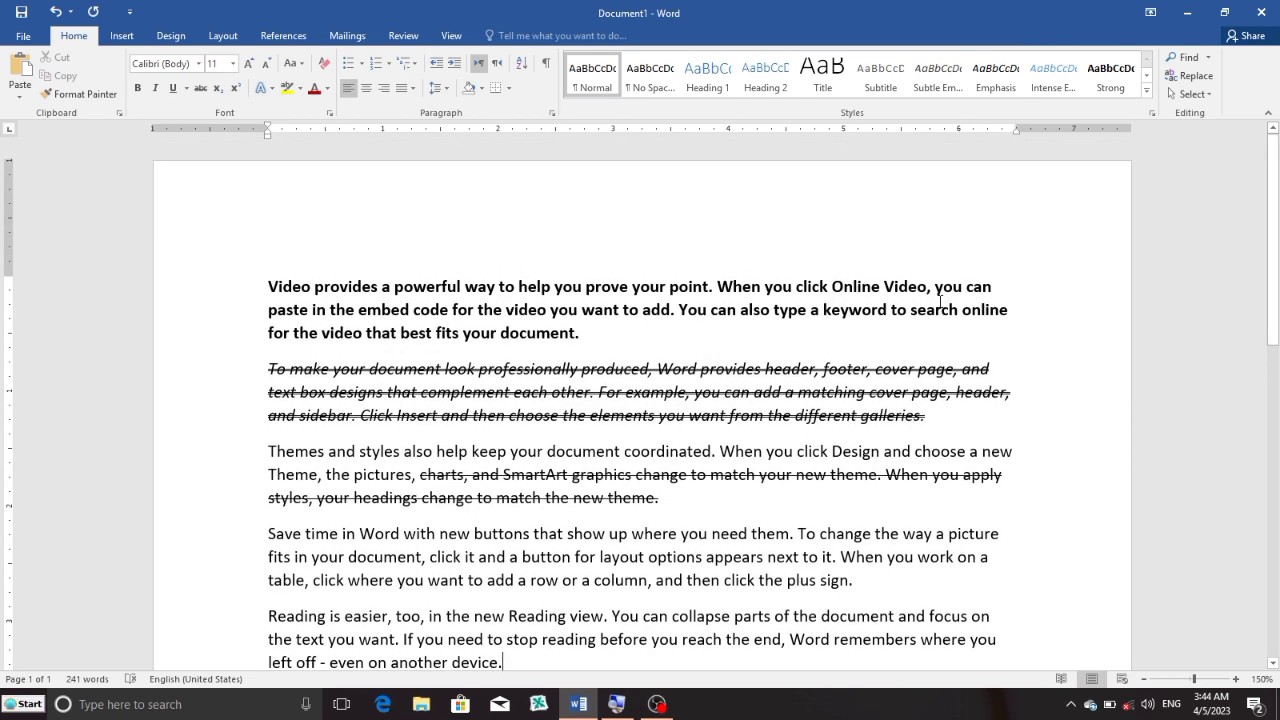
left_click_drag(928, 287, 884, 287)
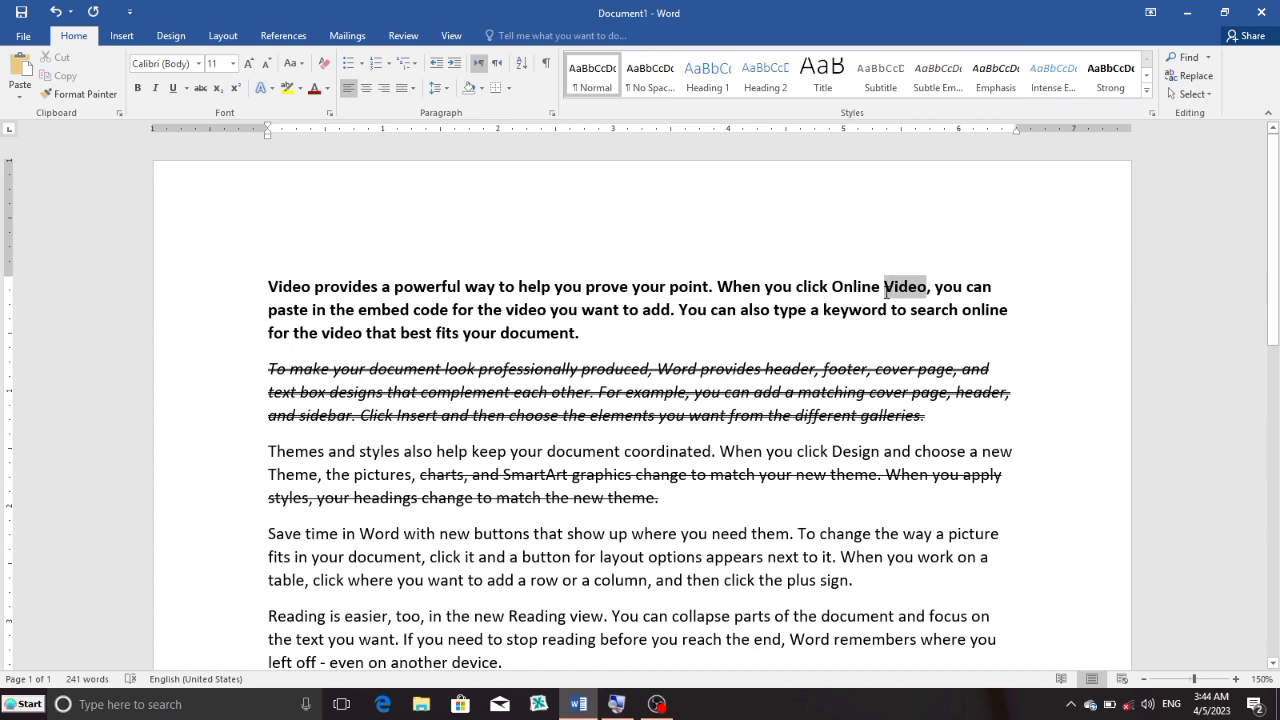
left_click(273, 91)
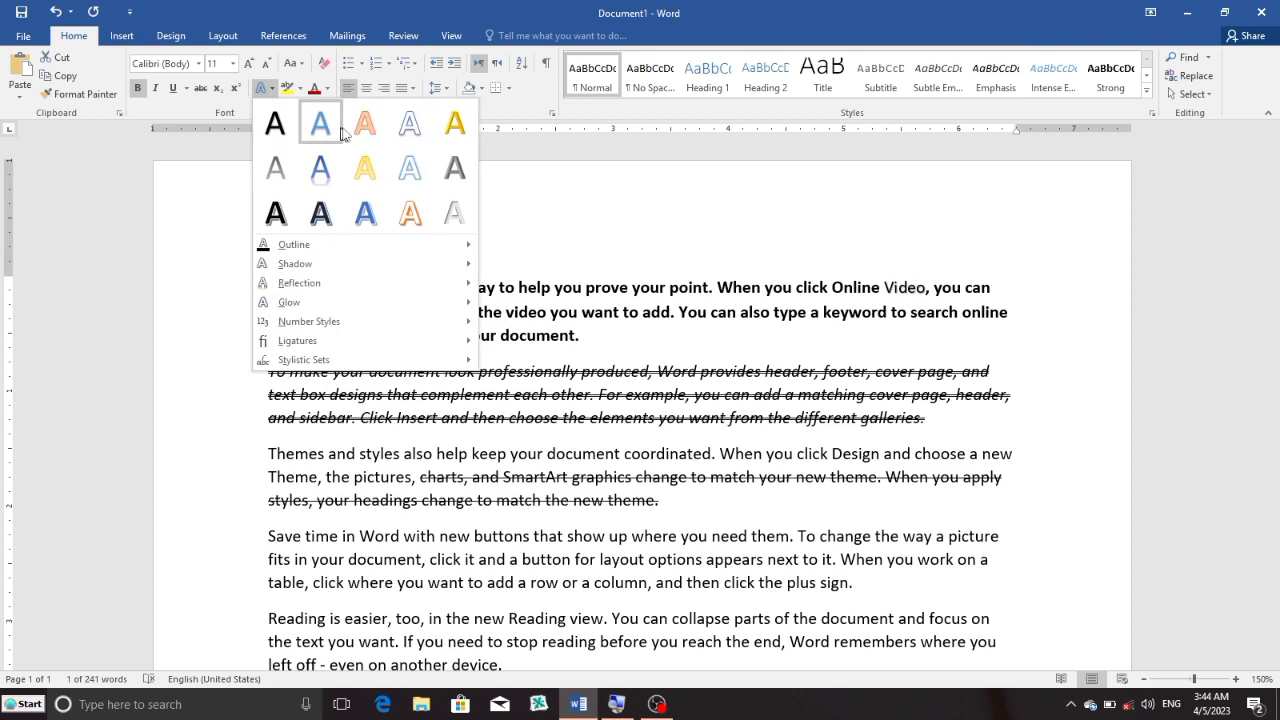
left_click(410, 213)
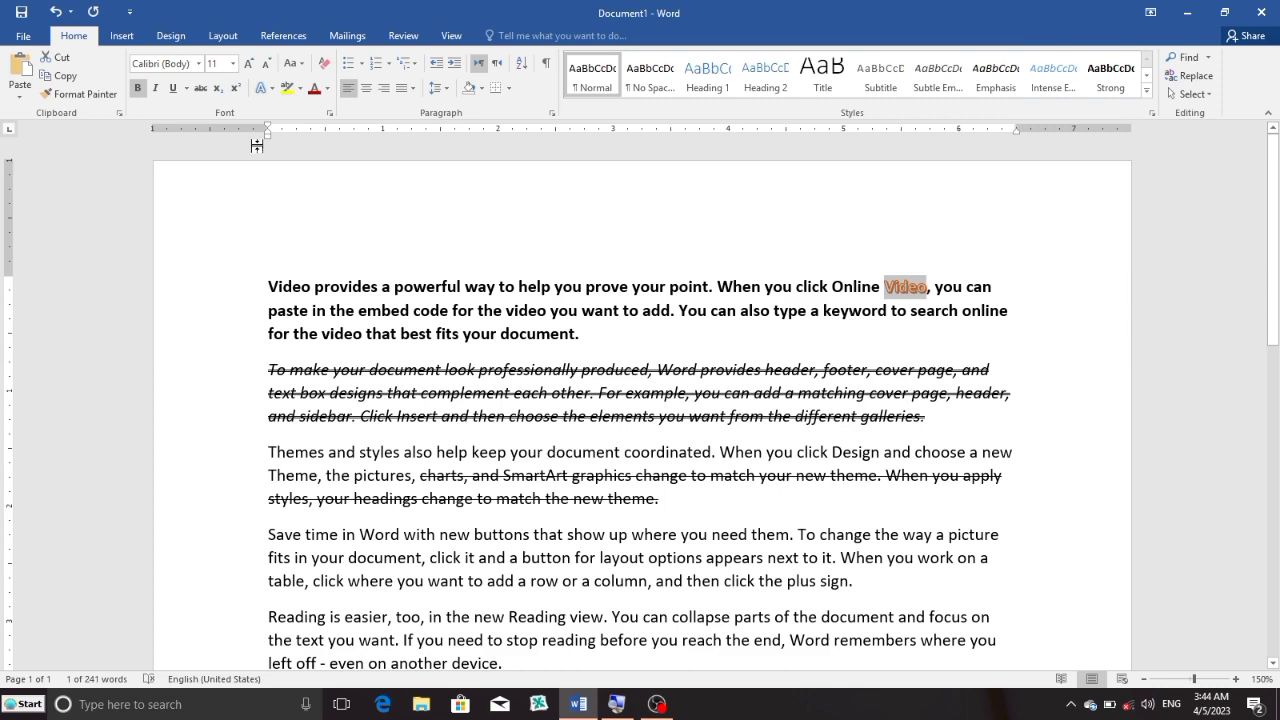
Grow the font of Video step by step up to 90 pt
left_click(250, 63)
left_click(250, 63)
left_click(250, 63)
left_click(250, 63)
left_click(250, 63)
left_click(250, 63)
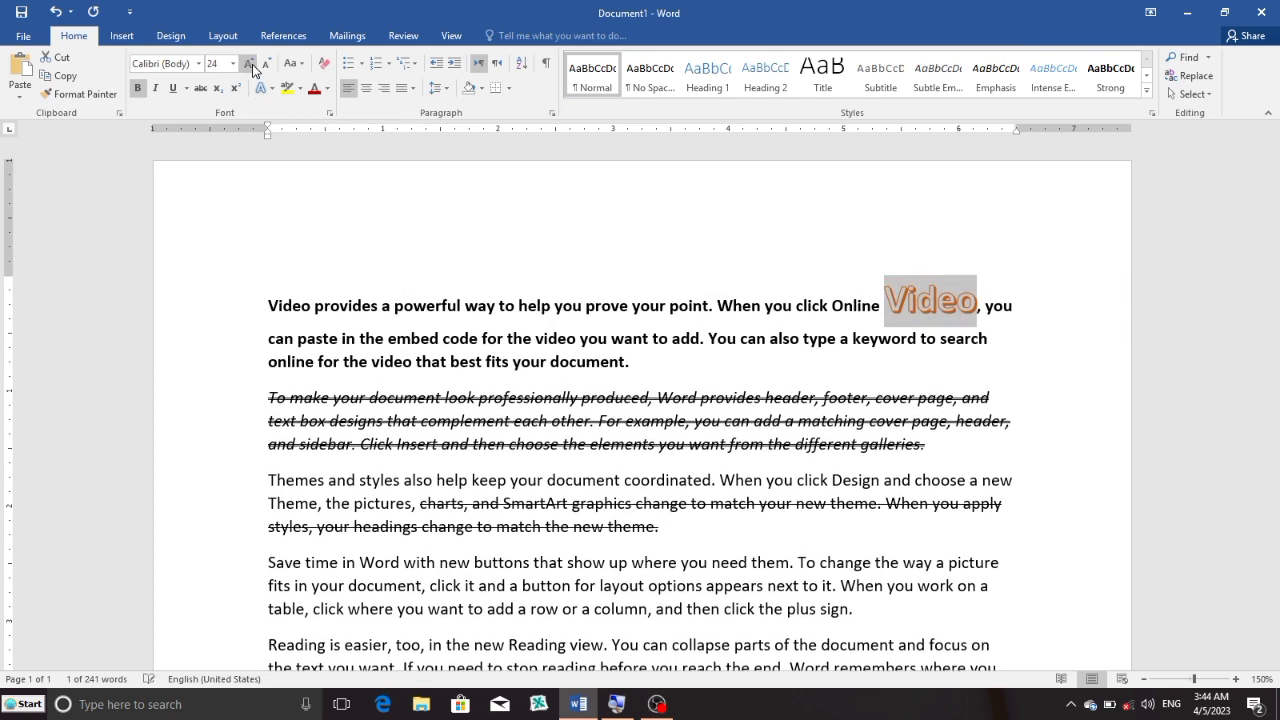
left_click(250, 63)
left_click(250, 63)
left_click(250, 63)
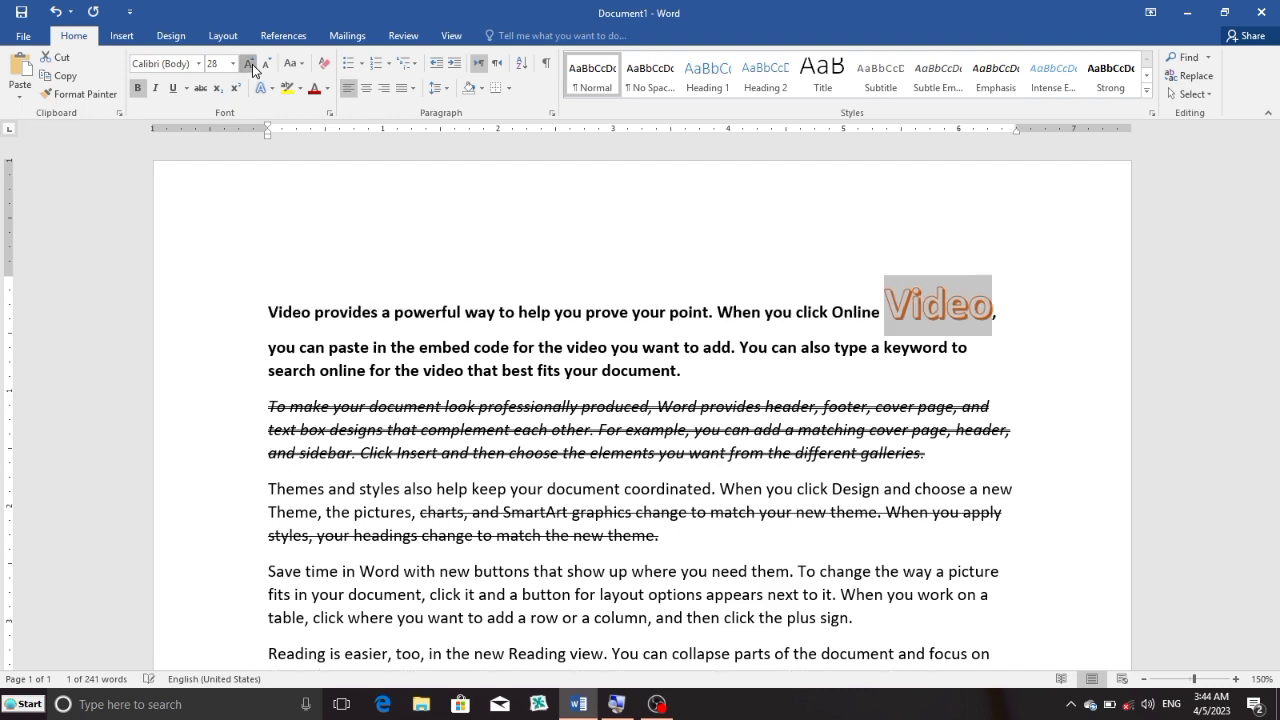
left_click(250, 63)
left_click(250, 63)
left_click(250, 63)
left_click(250, 63)
left_click(250, 63)
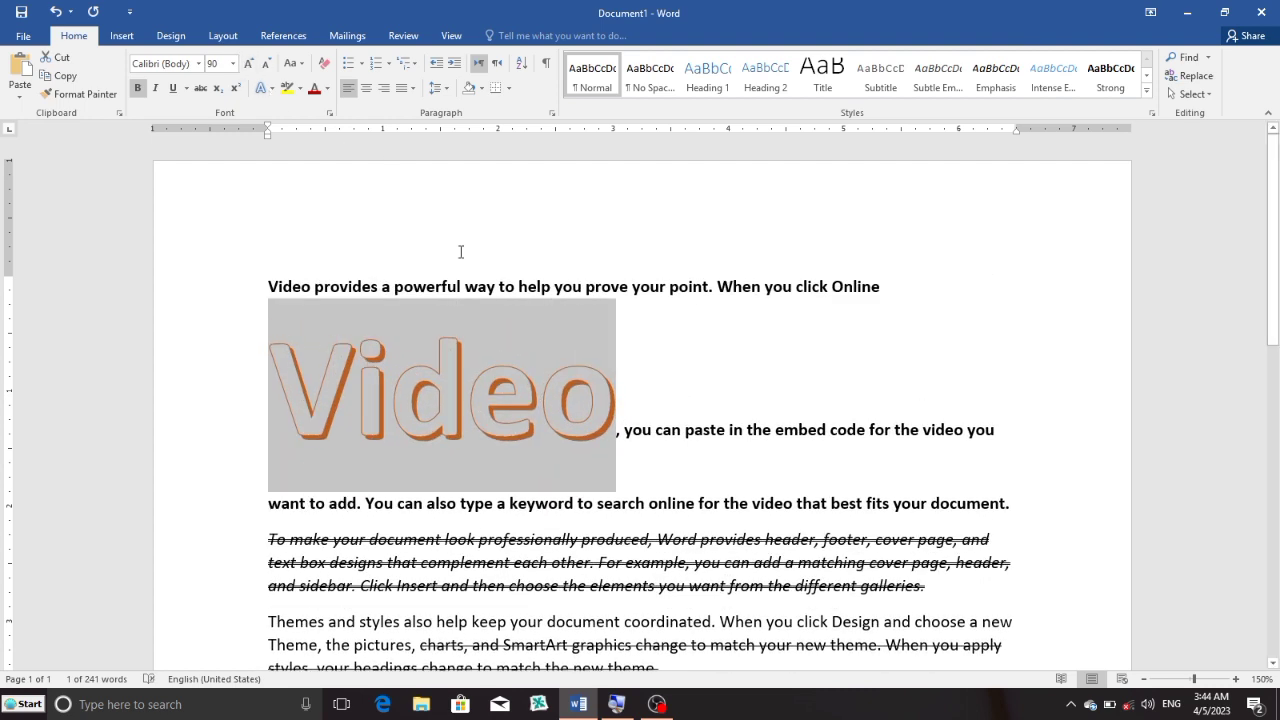
left_click(272, 93)
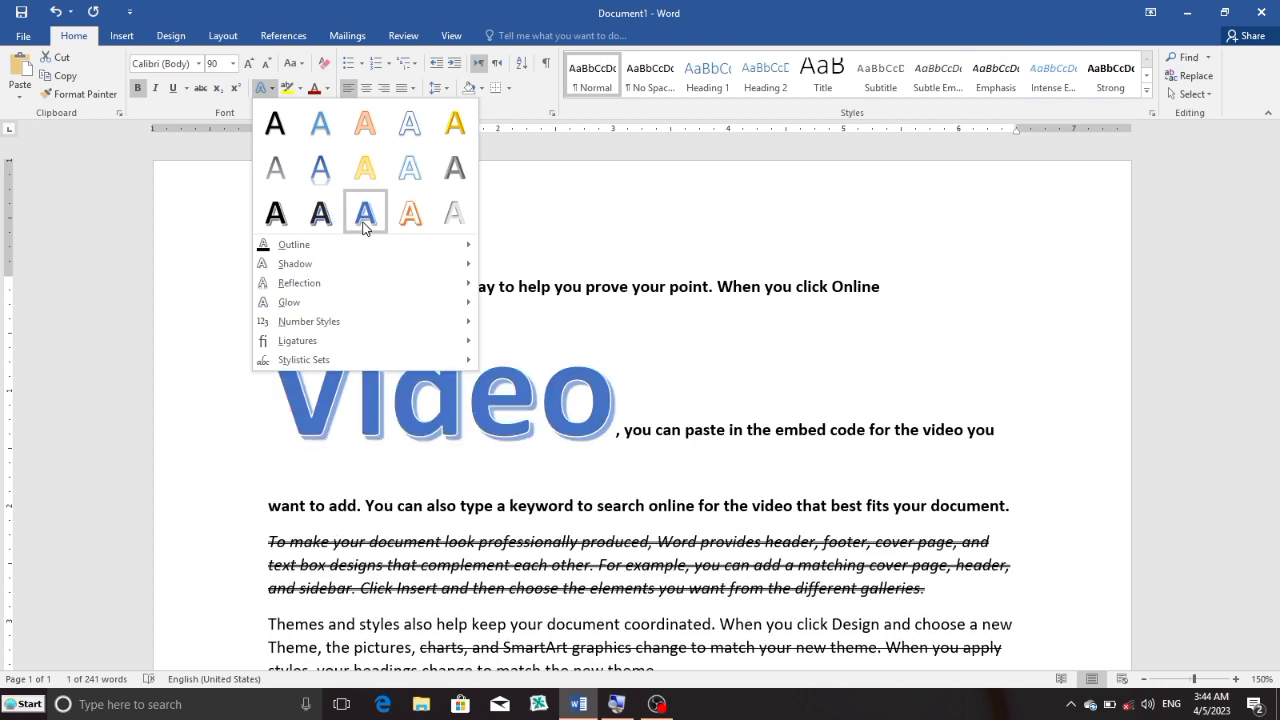
mouse_move(440, 258)
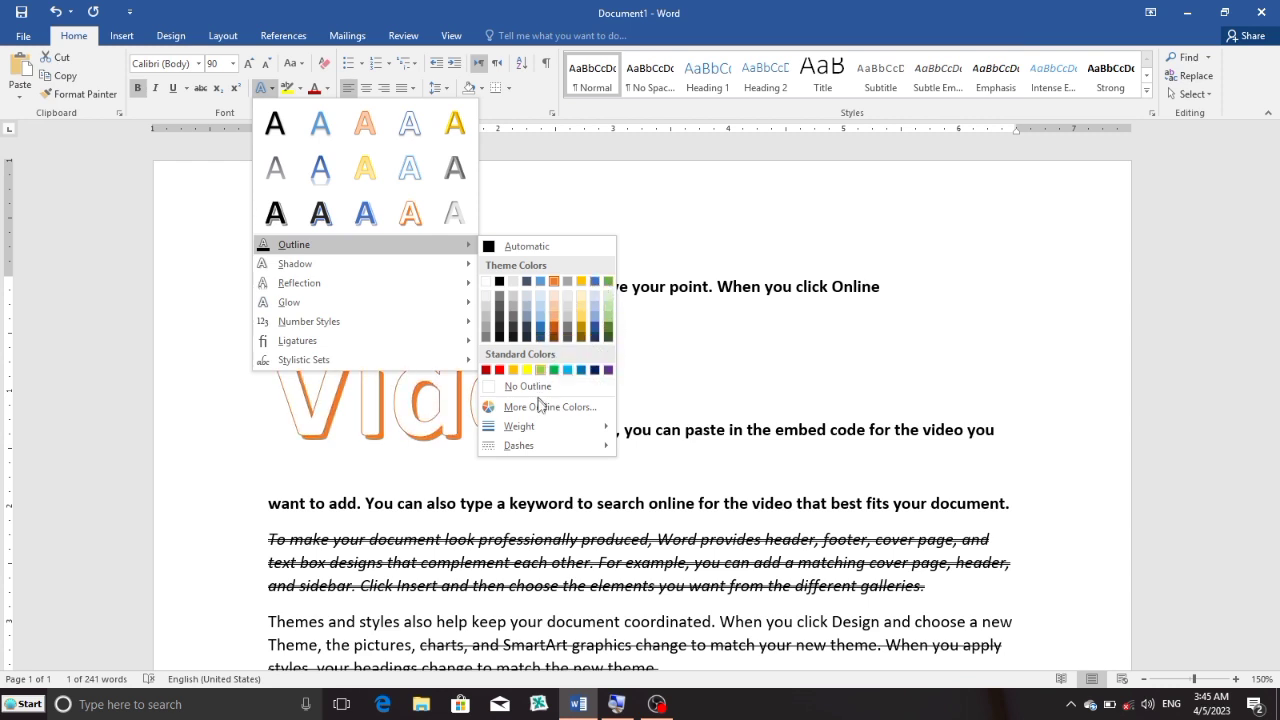
mouse_move(565, 430)
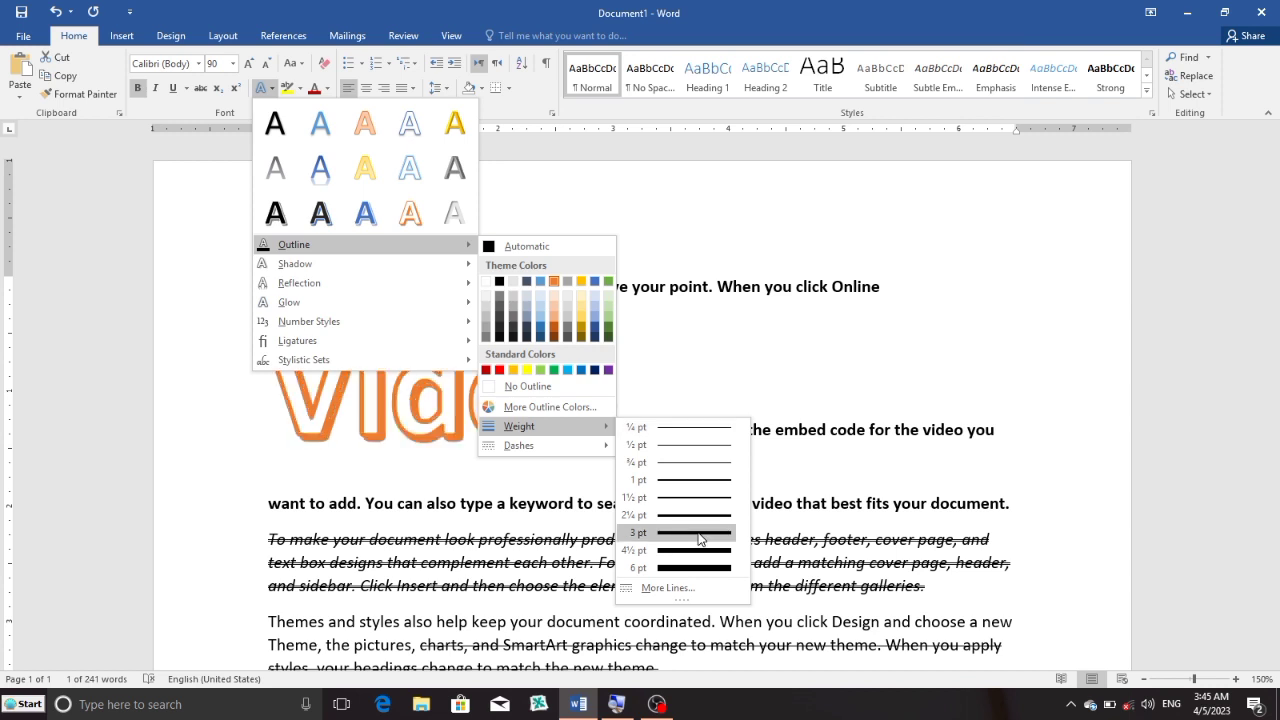
left_click(699, 539)
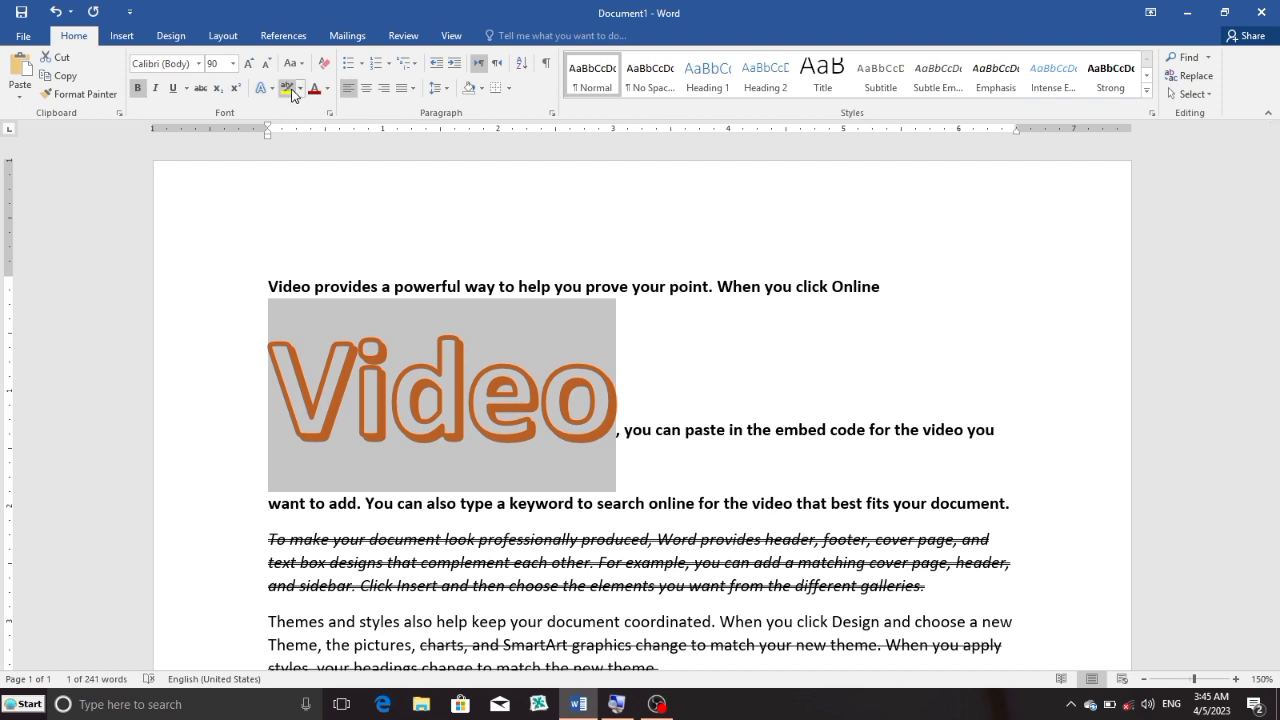
left_click(267, 90)
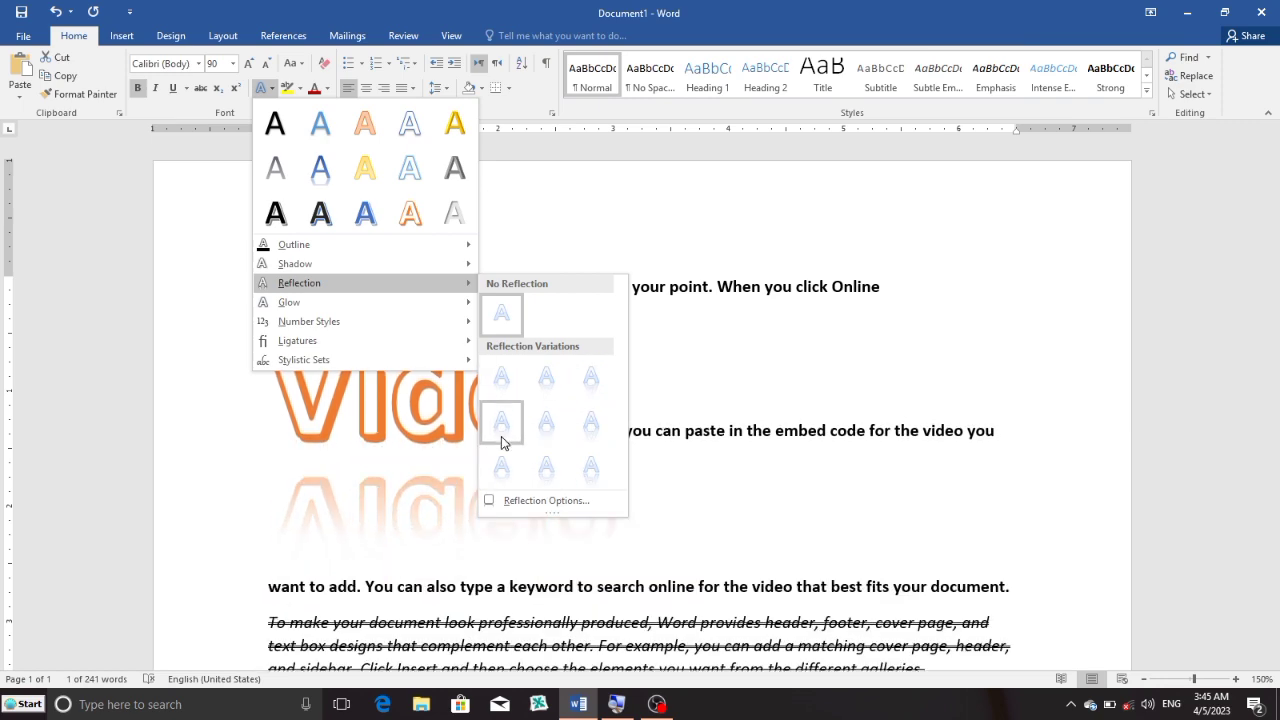
mouse_move(449, 311)
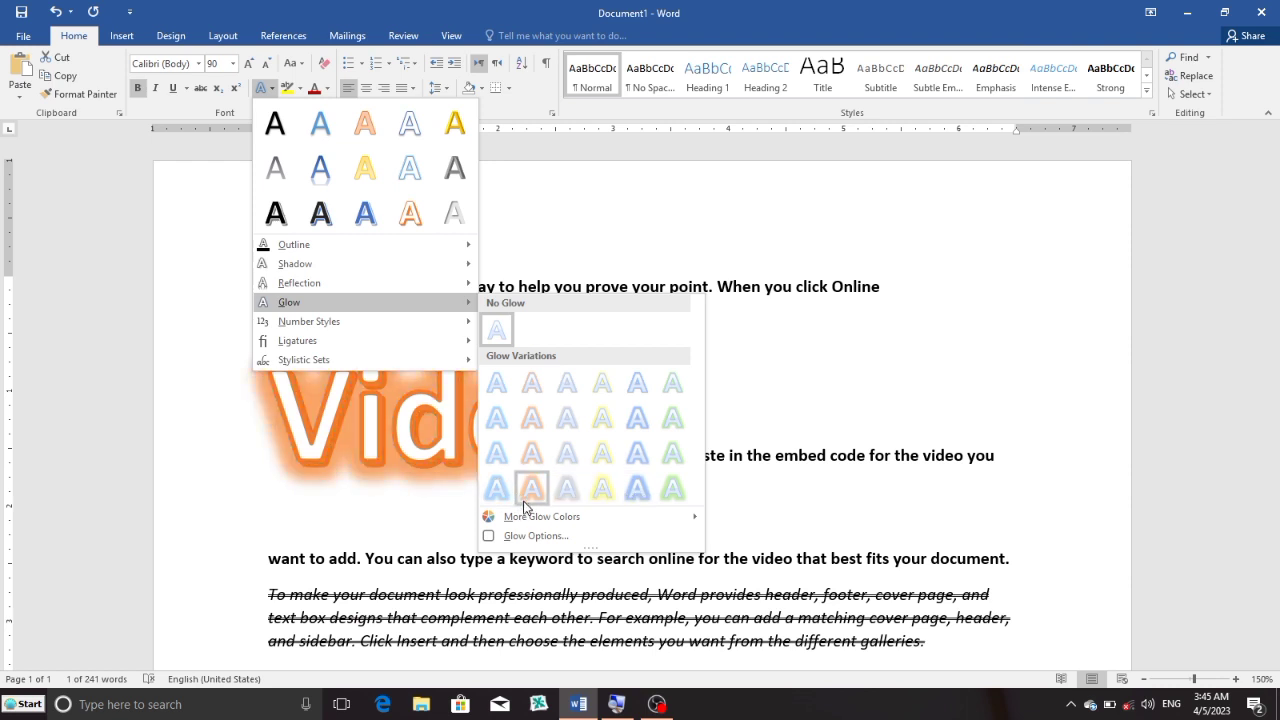
mouse_move(557, 525)
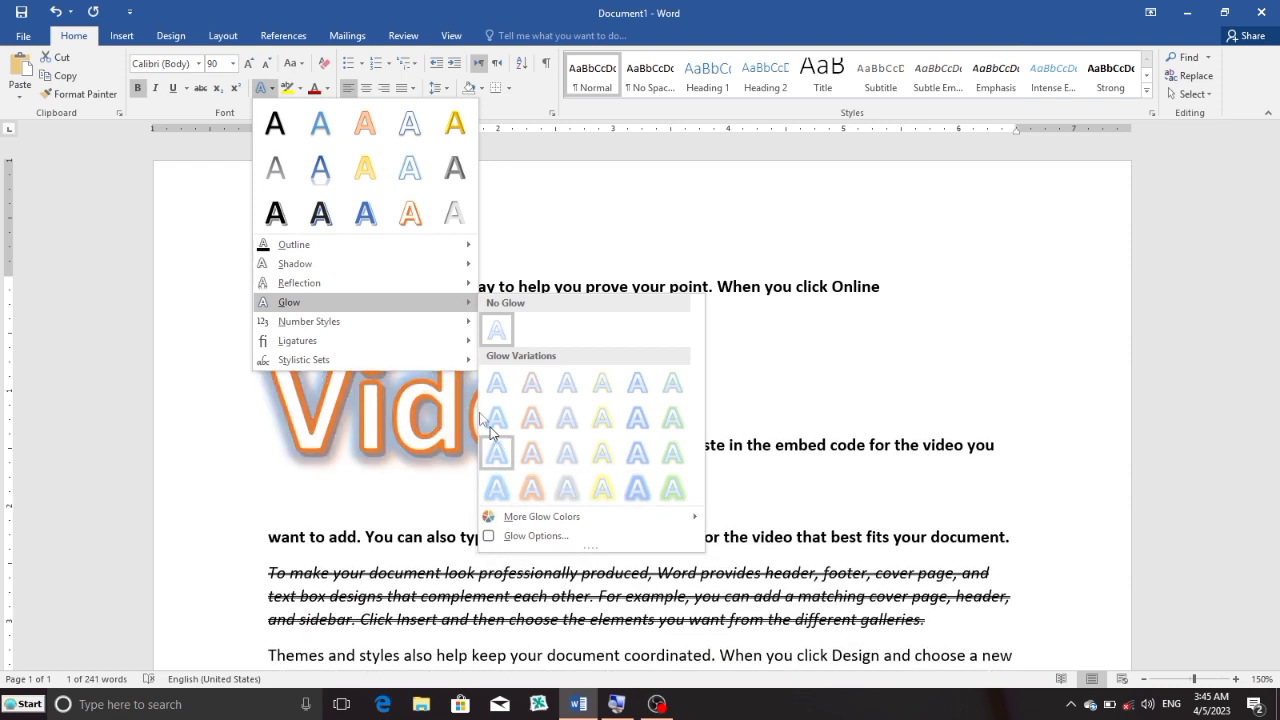
mouse_move(413, 331)
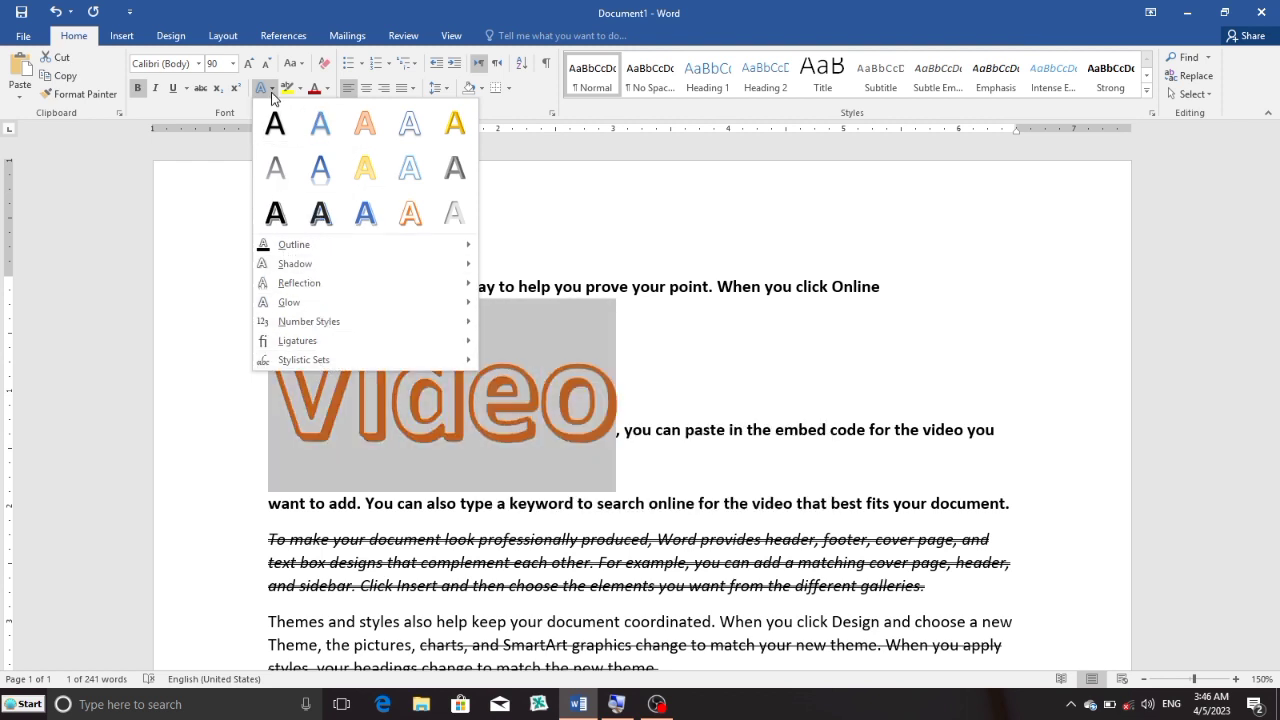
left_click(272, 93)
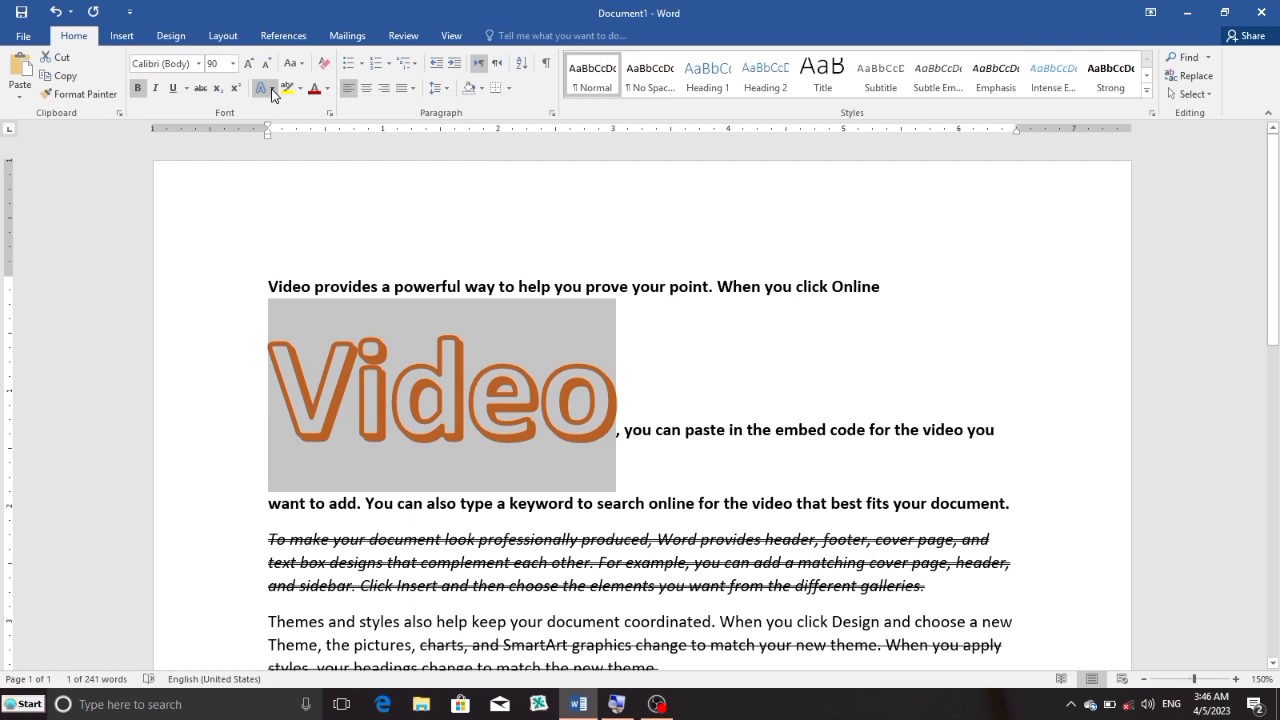
Highlight 'When you click Online' in yellow, then select 'a powerful'
left_click(677, 412)
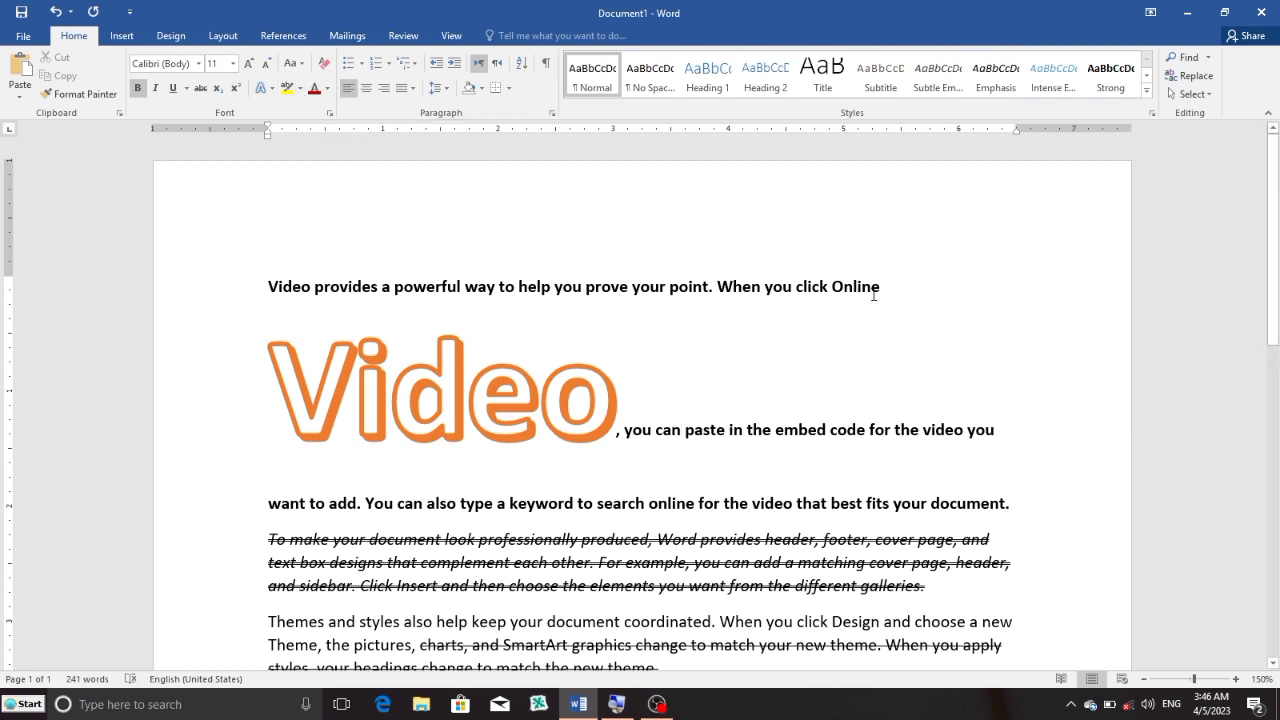
left_click_drag(888, 289, 720, 289)
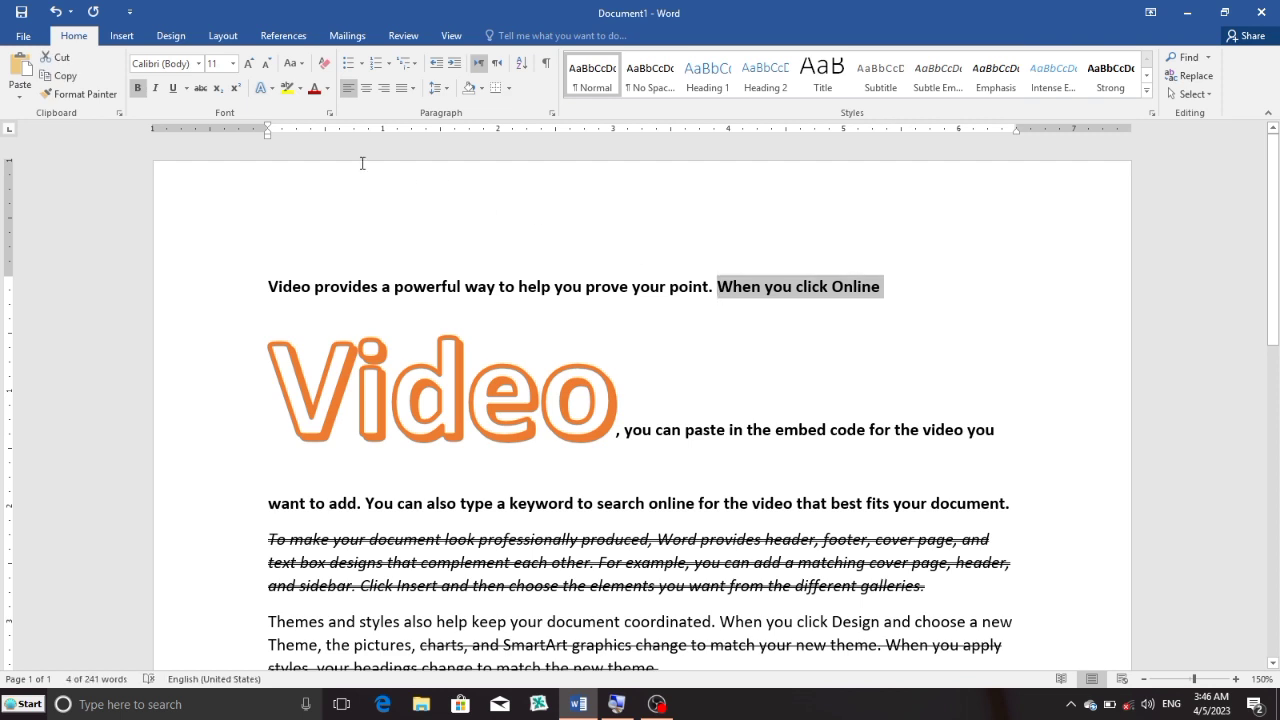
left_click(301, 91)
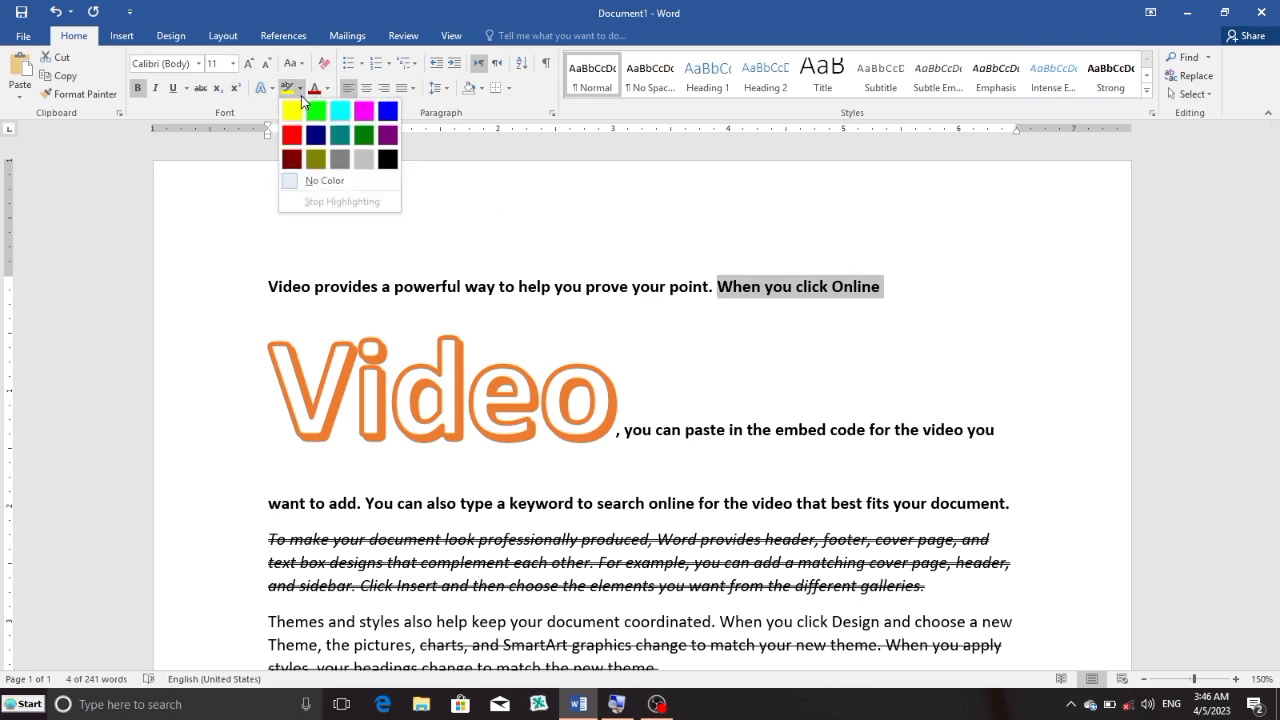
left_click(294, 113)
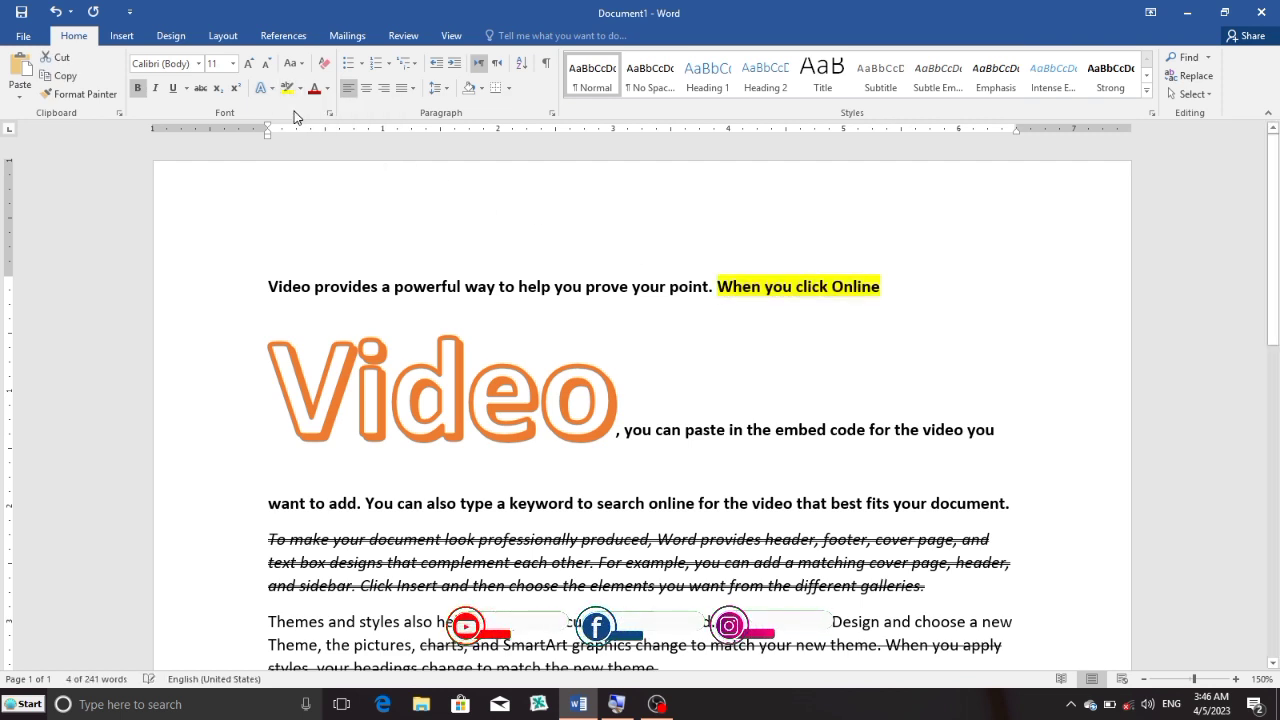
key("Left")
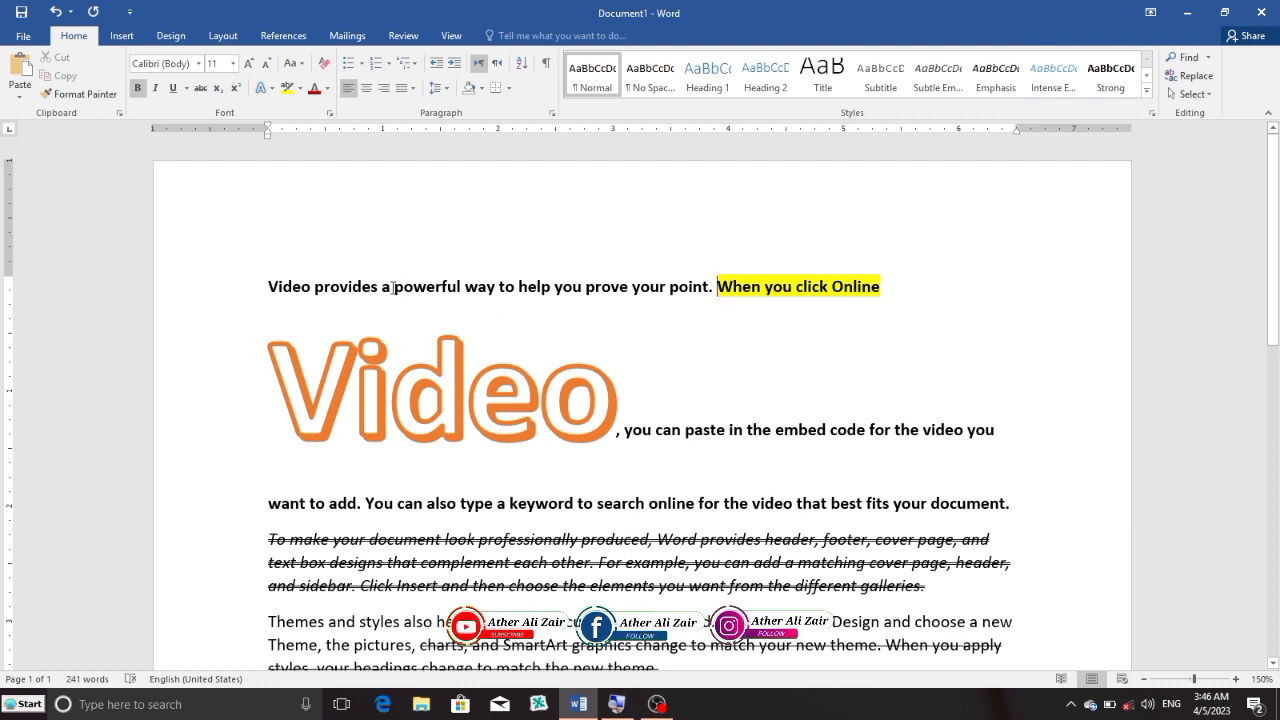
left_click_drag(381, 287, 463, 287)
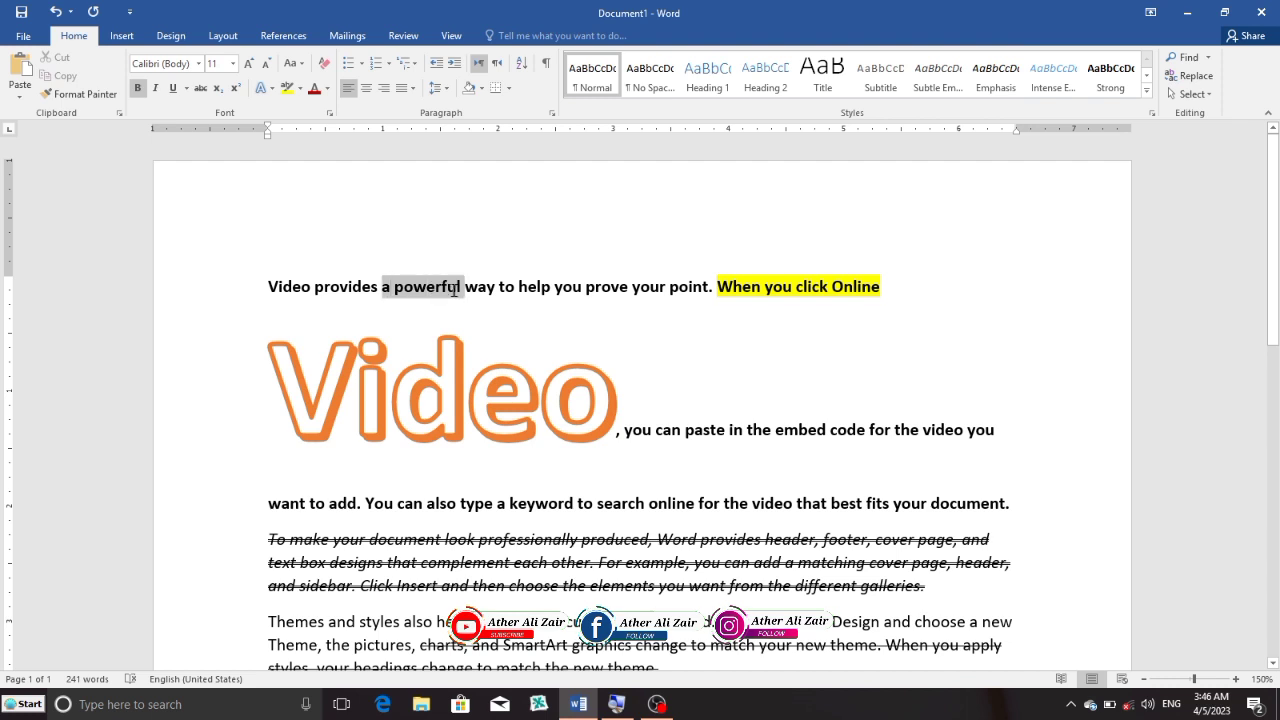
Highlight 'a powerful' in turquoise, then set the first line's highlight to No Color
left_click(301, 88)
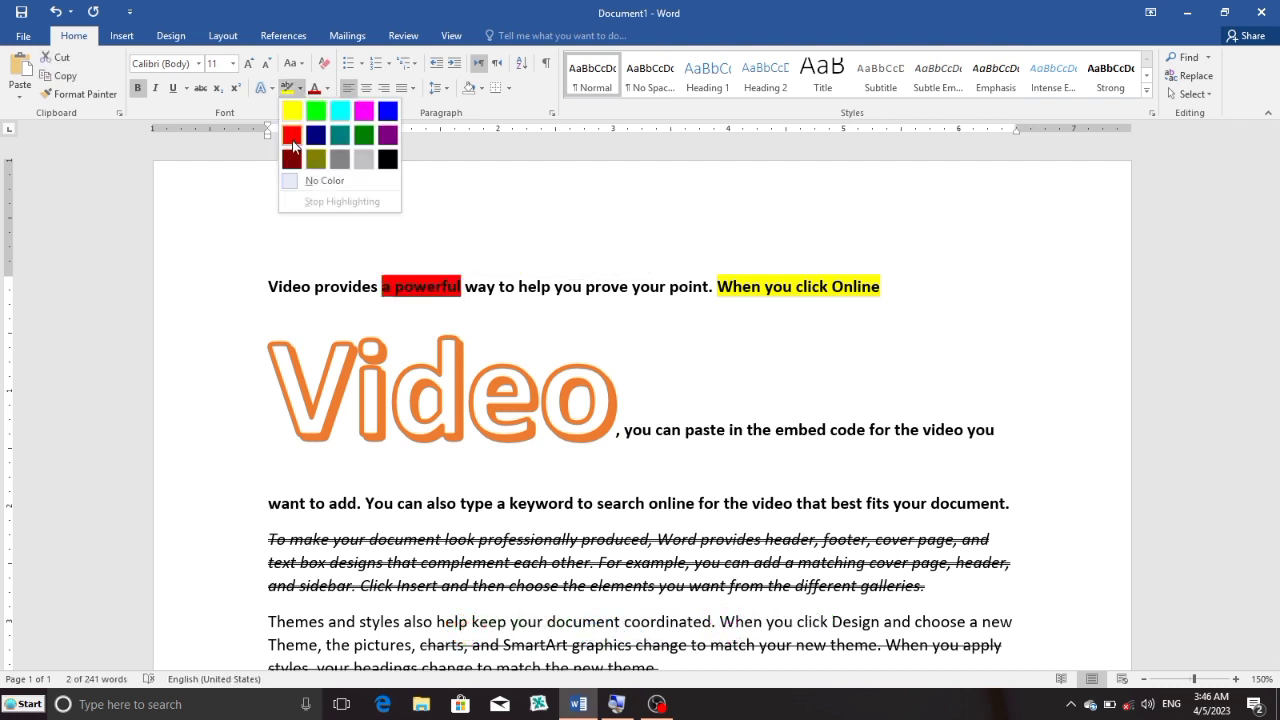
left_click(344, 112)
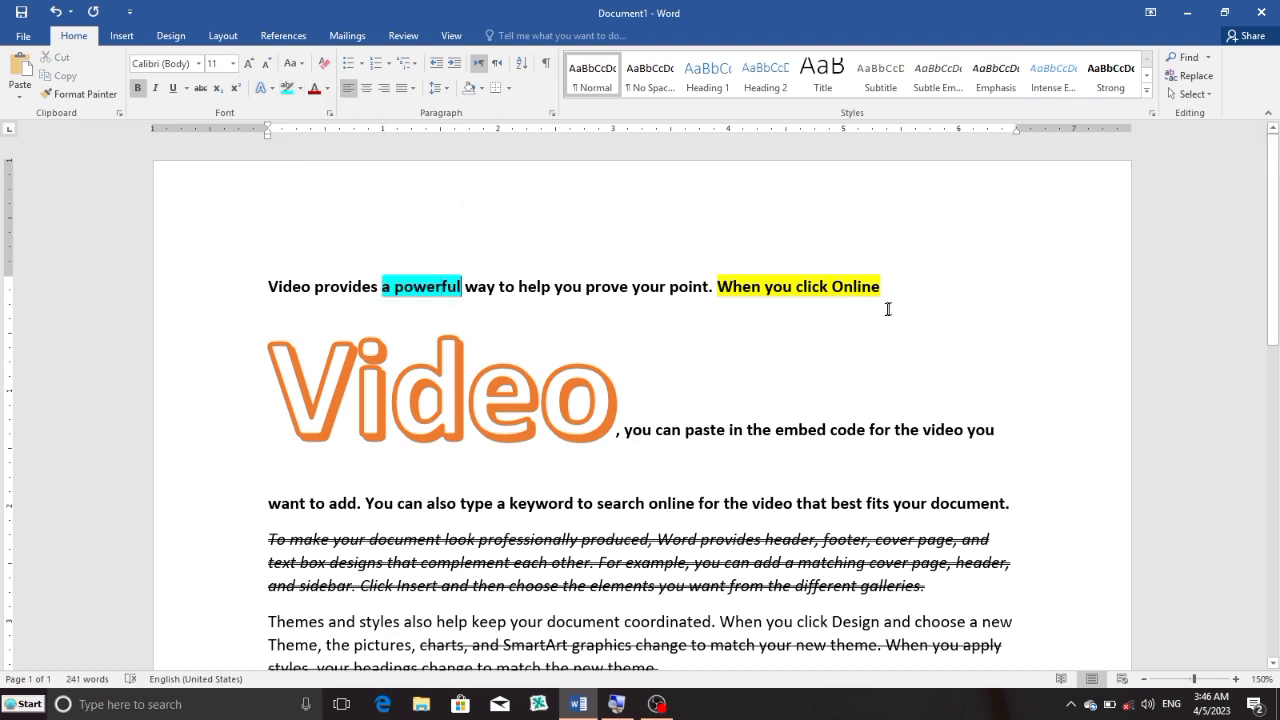
left_click_drag(889, 287, 371, 285)
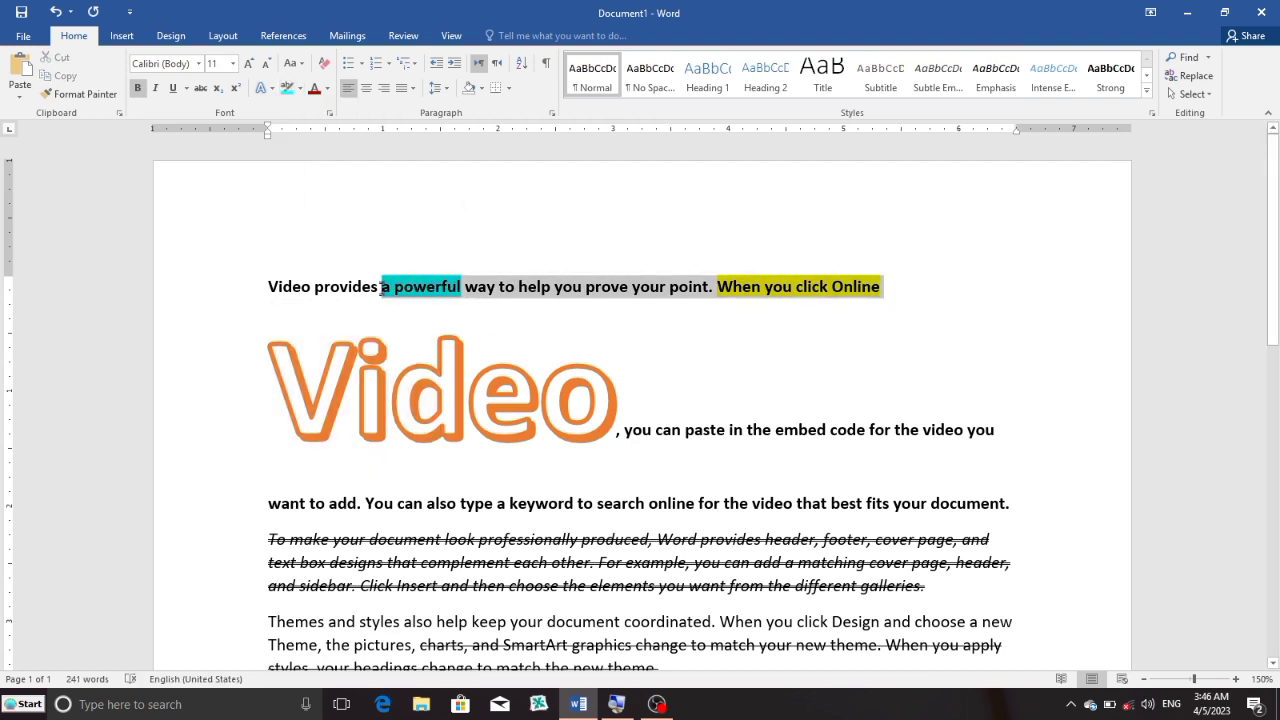
left_click(300, 95)
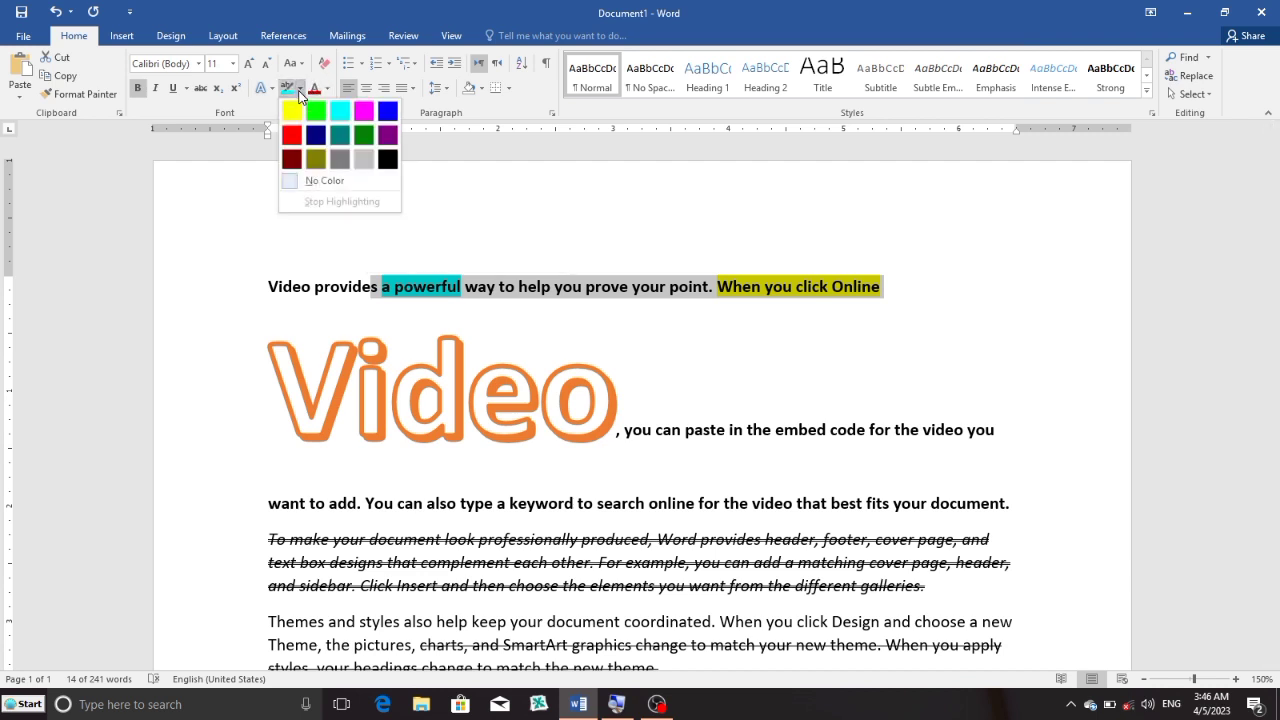
left_click(325, 182)
left_click(646, 322)
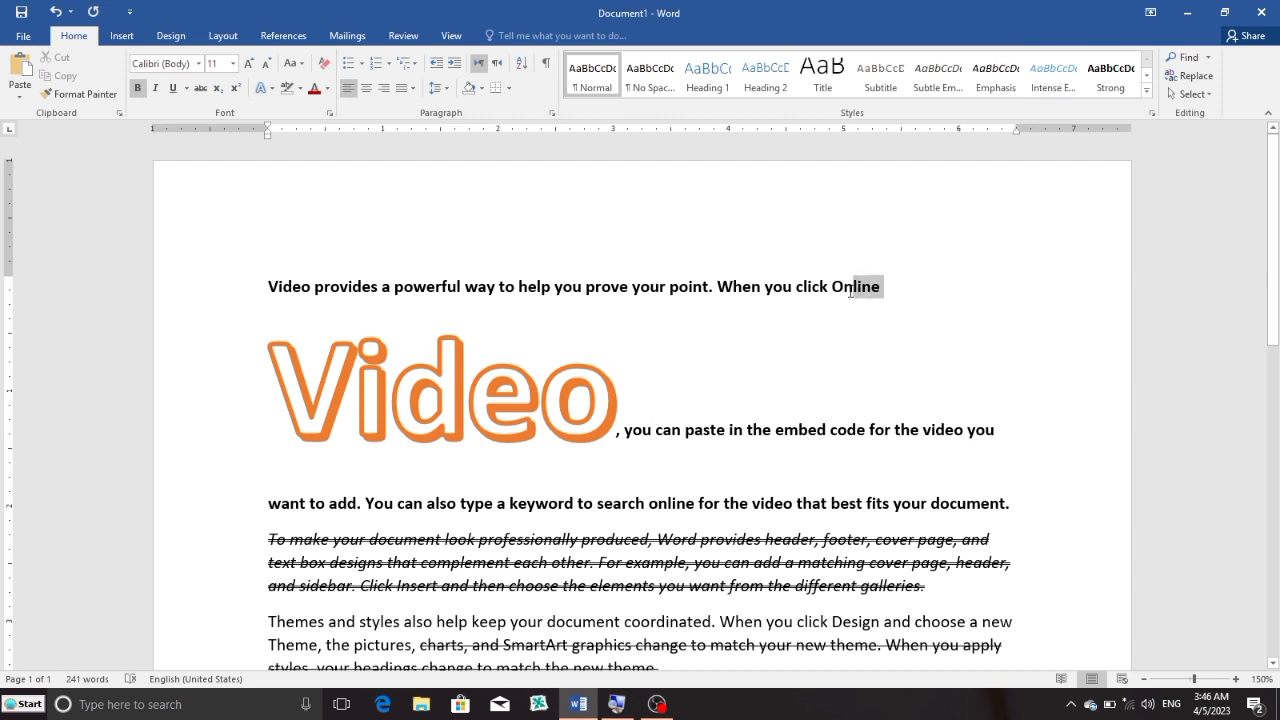
Colour the word Online a custom pink chosen under Font Color's More Colors
left_click_drag(888, 285, 832, 286)
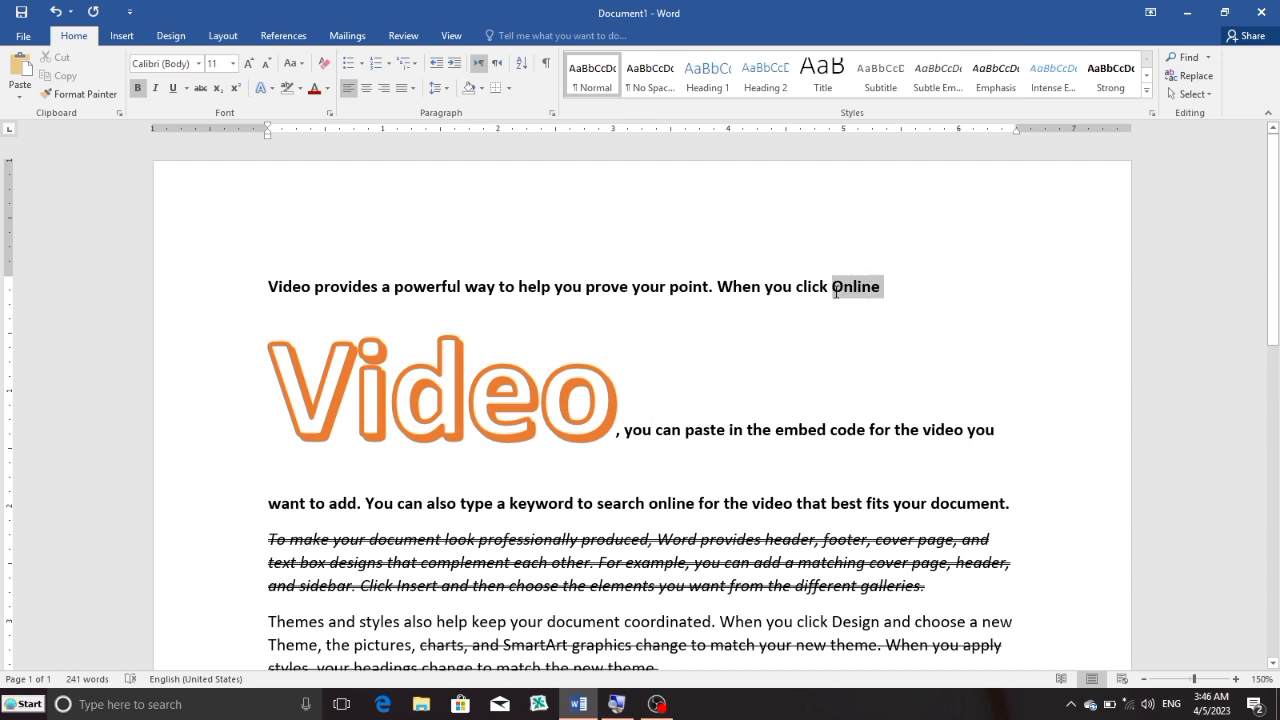
left_click(326, 88)
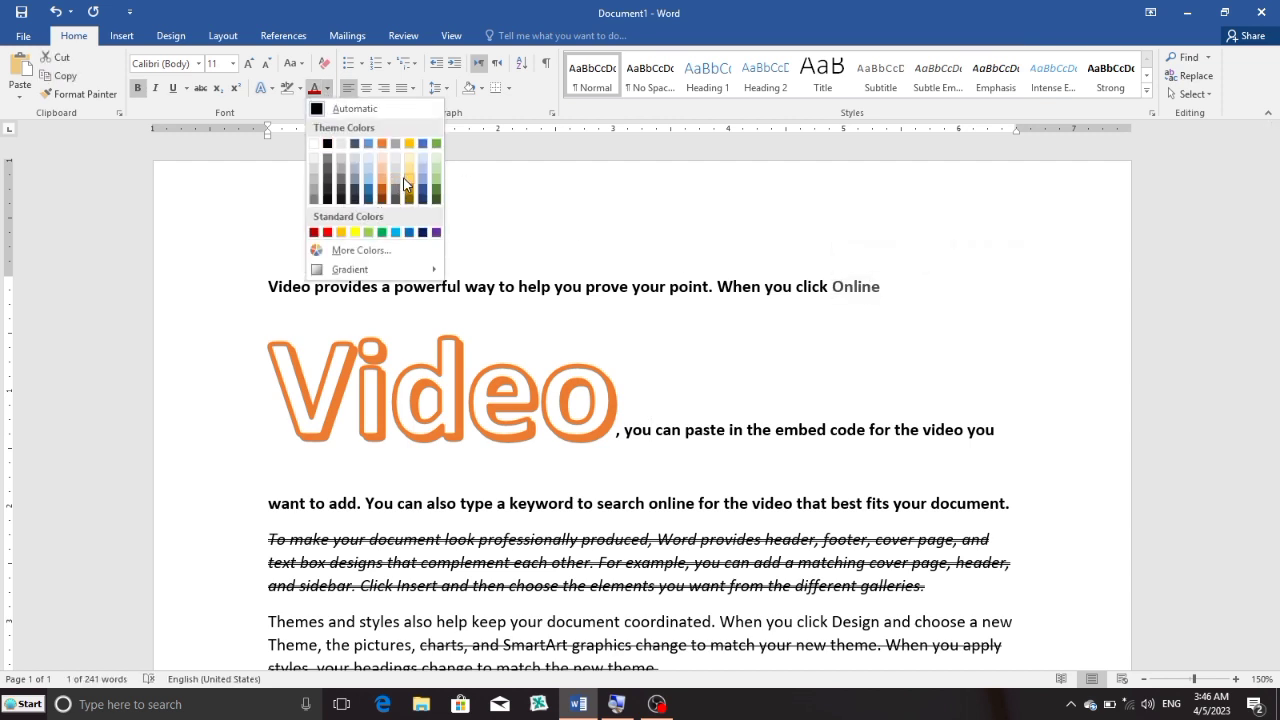
left_click(340, 251)
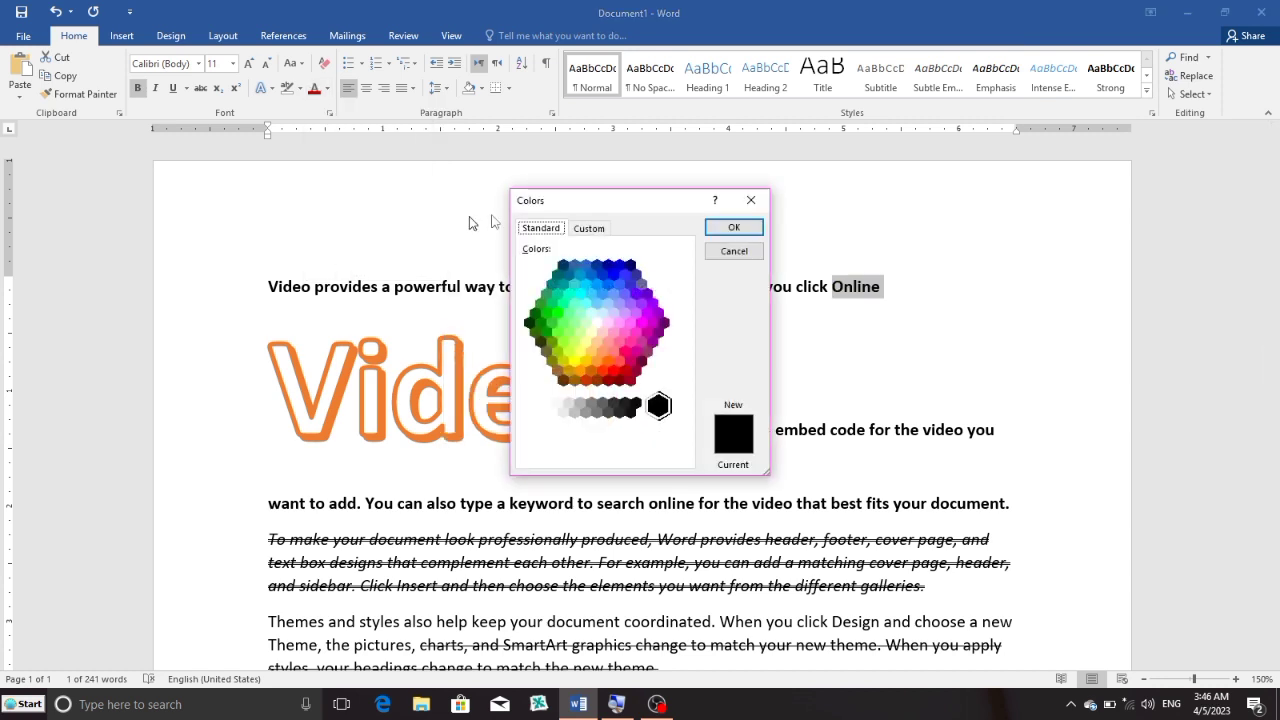
left_click_drag(612, 208, 294, 175)
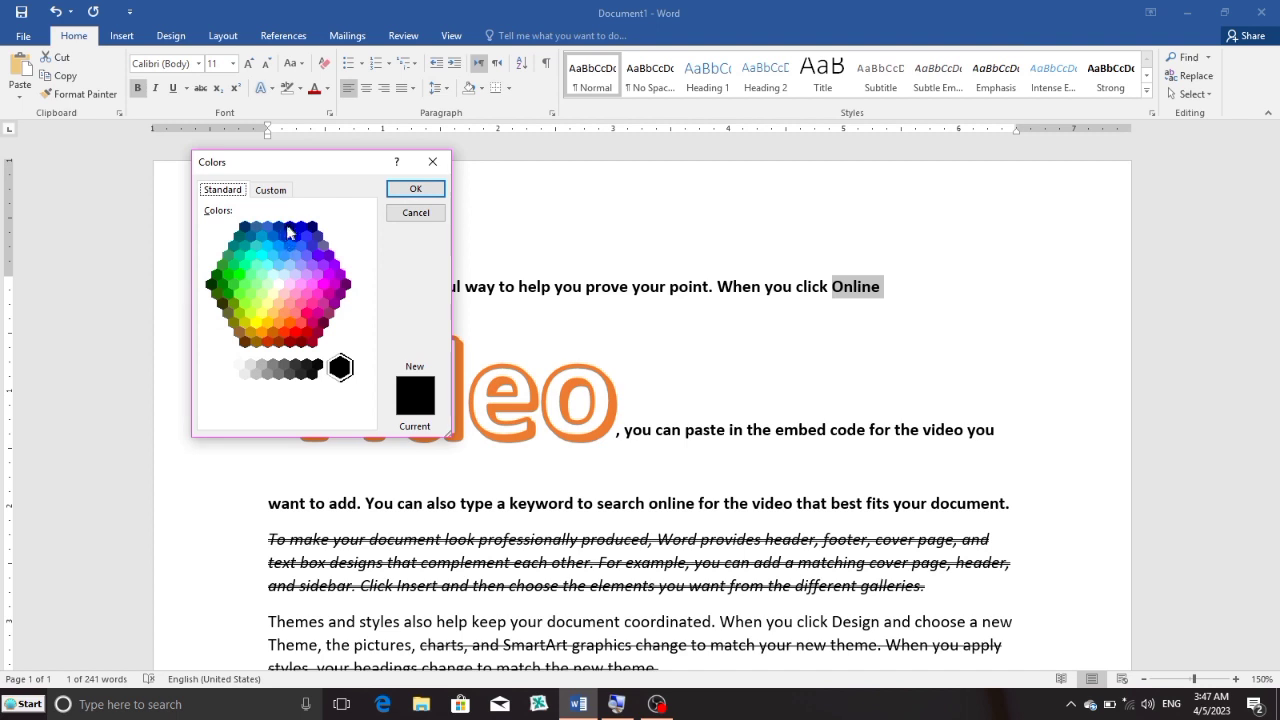
left_click(299, 305)
left_click(317, 293)
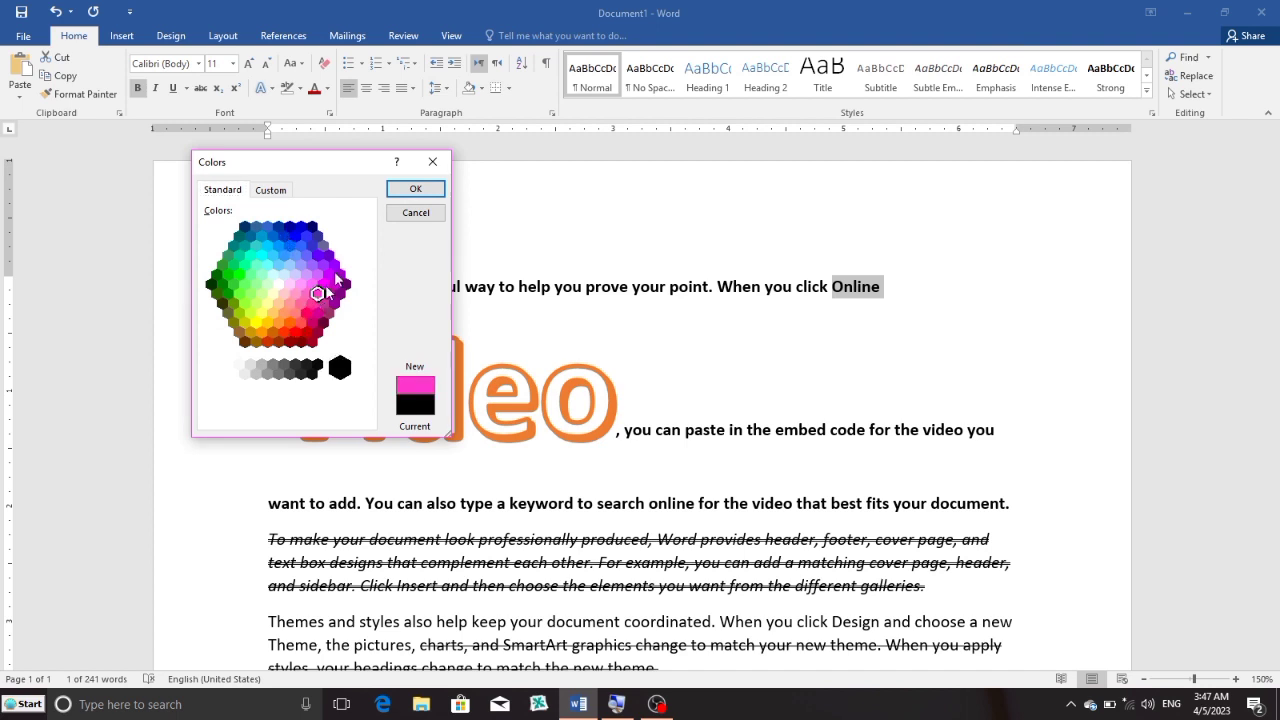
left_click(416, 190)
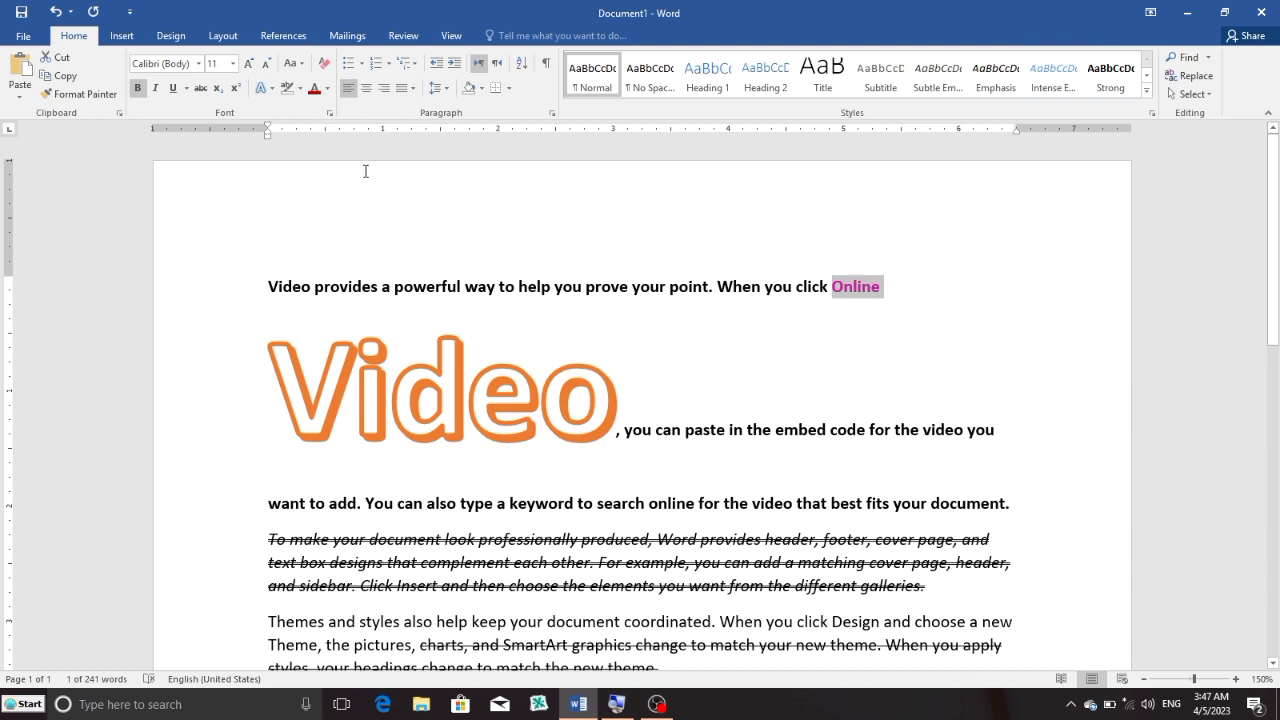
left_click(327, 88)
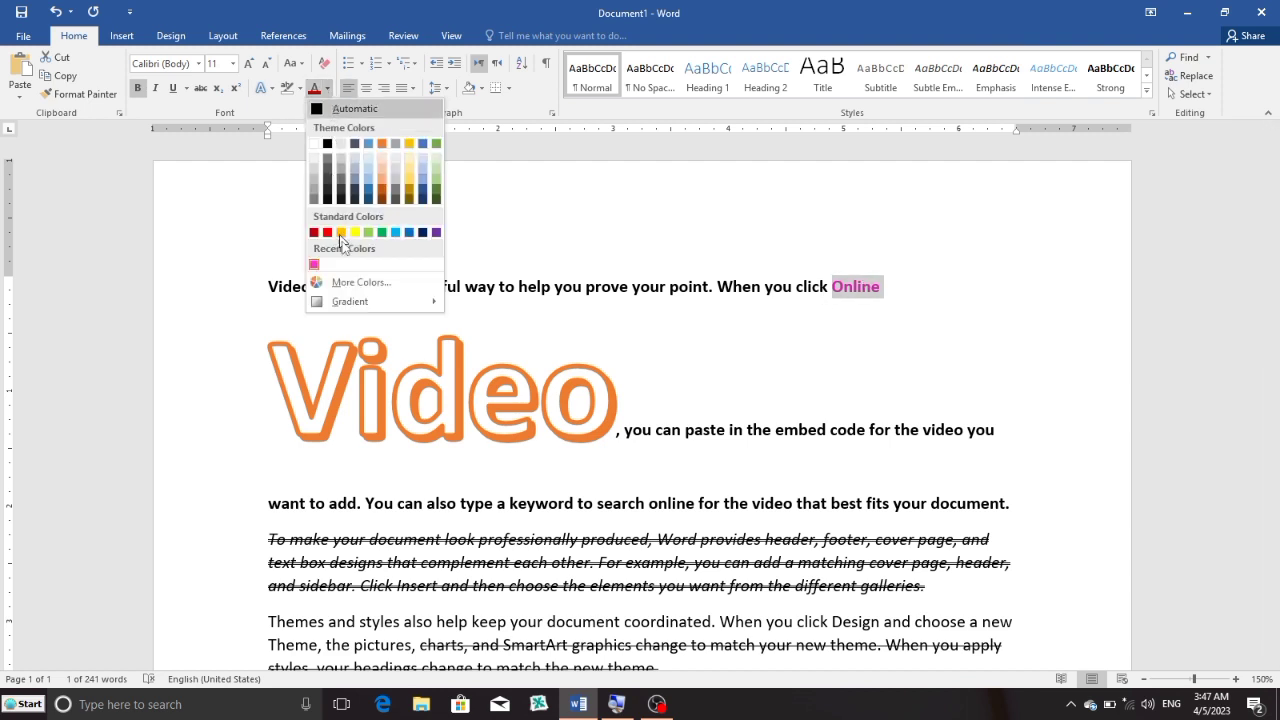
Switch Online's text fill to a linear gradient and open the first stop's colour choices
mouse_move(357, 303)
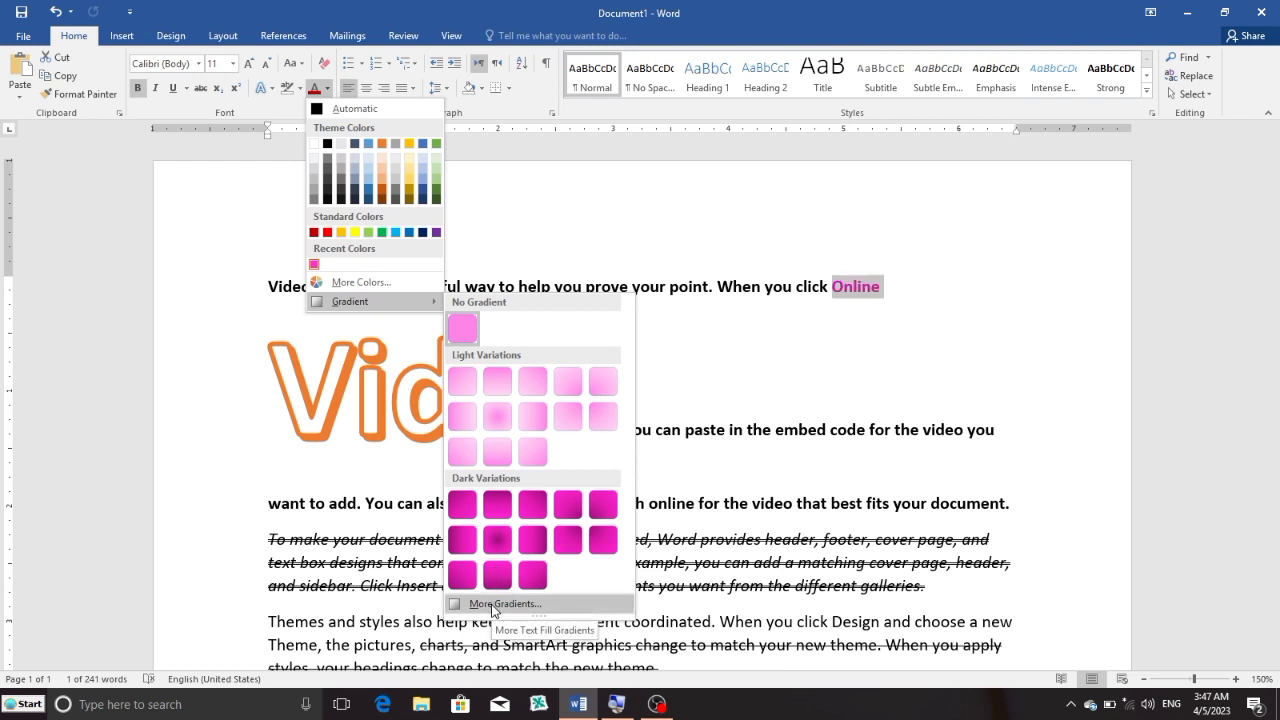
left_click(491, 604)
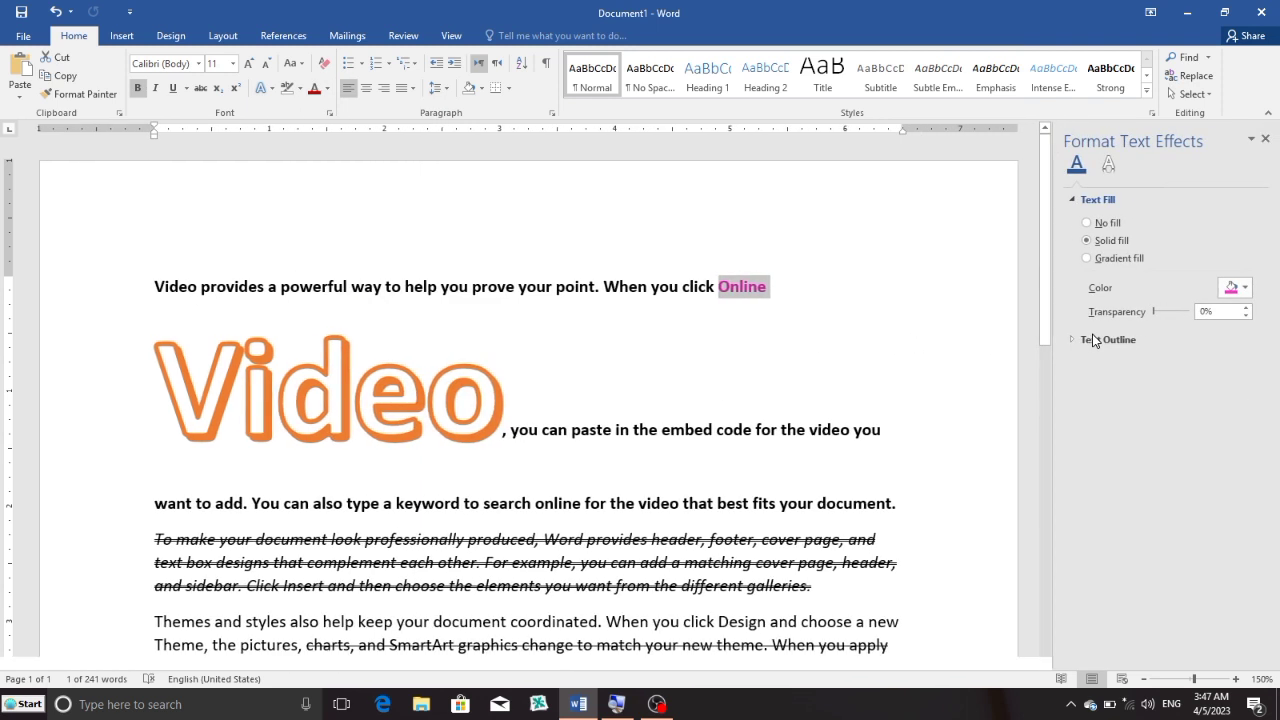
left_click(1096, 260)
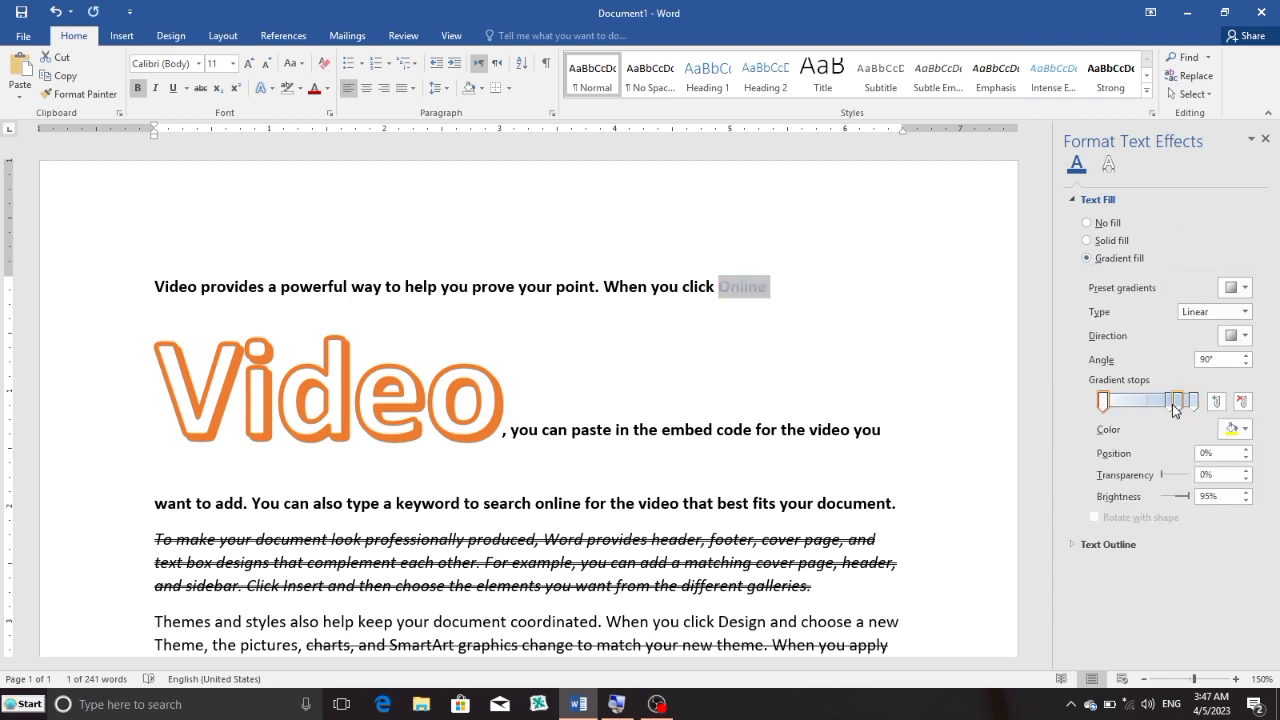
mouse_move(1172, 405)
left_mouse_down()
mouse_move(1138, 405)
mouse_move(1170, 405)
left_mouse_up()
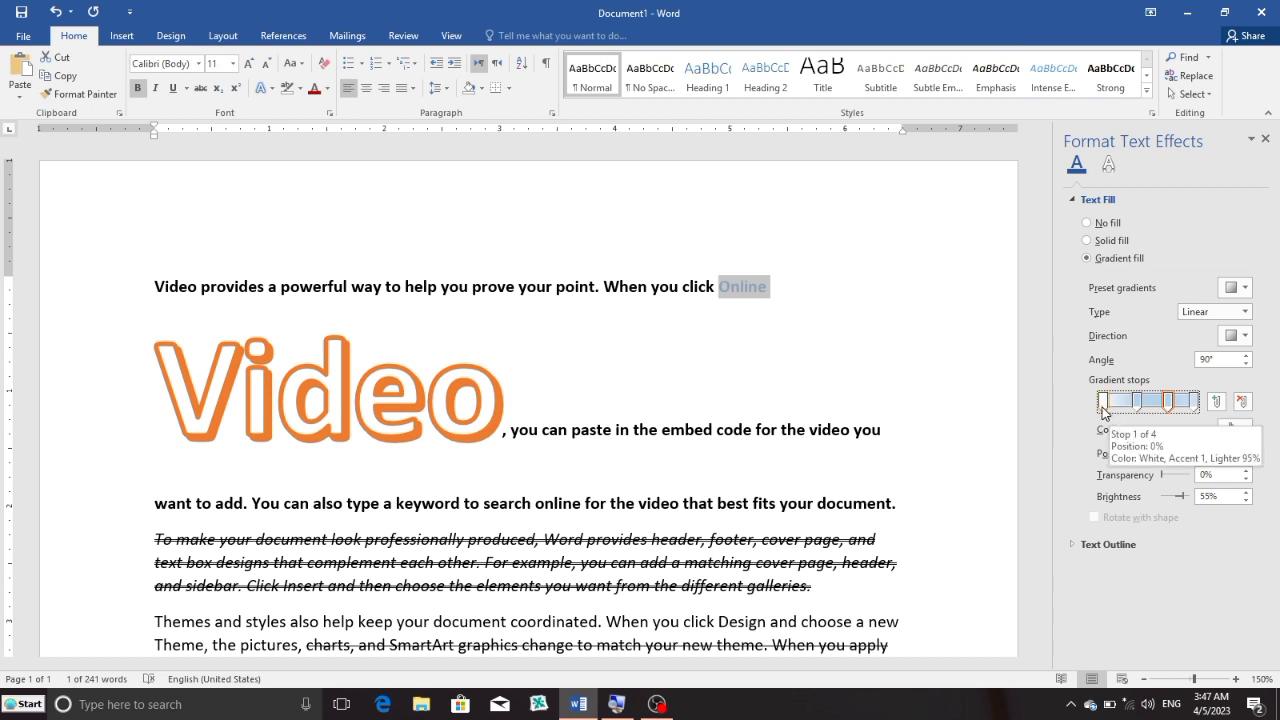
left_click(1104, 410)
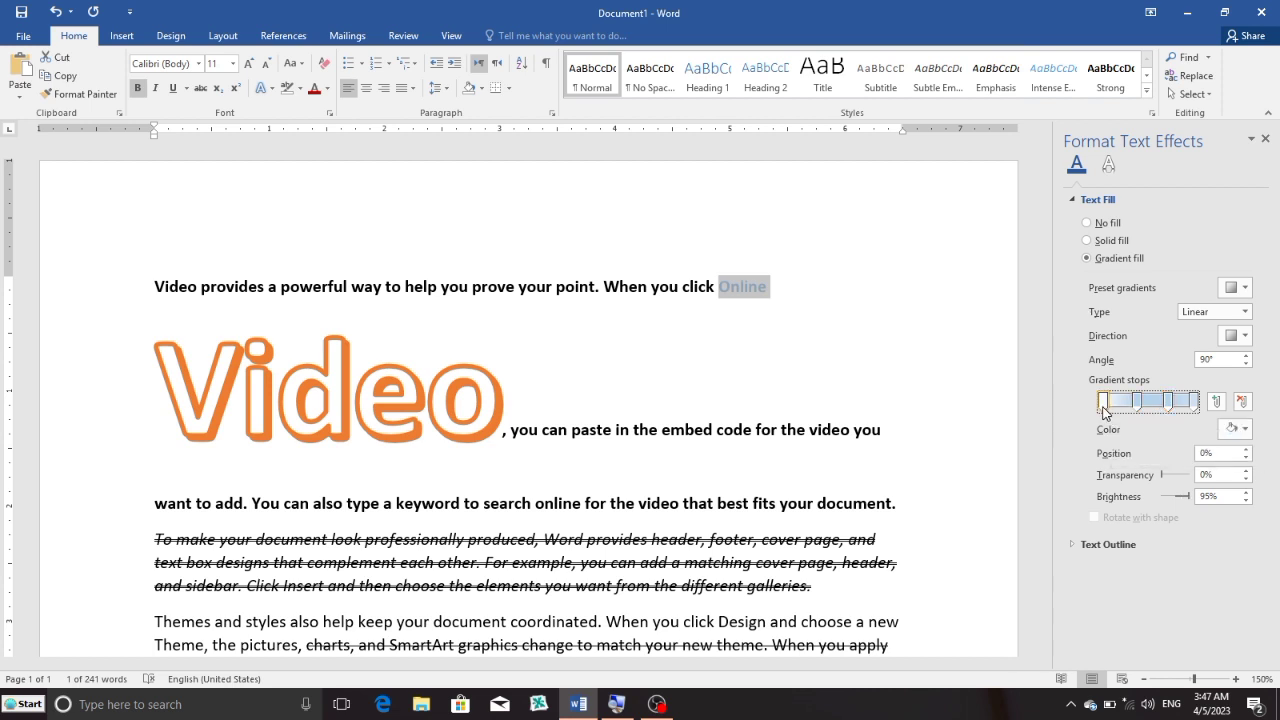
left_click(1246, 430)
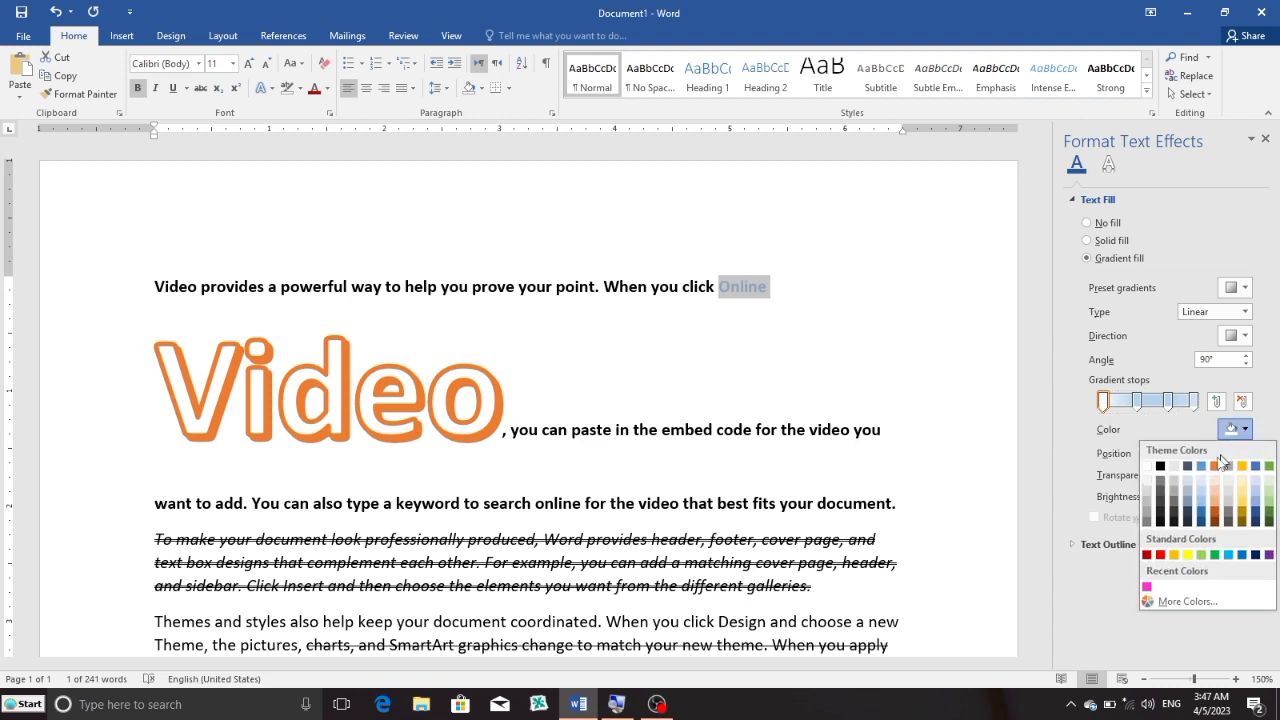
Set the first three gradient stops to black, red and green, then select the 100% stop
left_click(1160, 467)
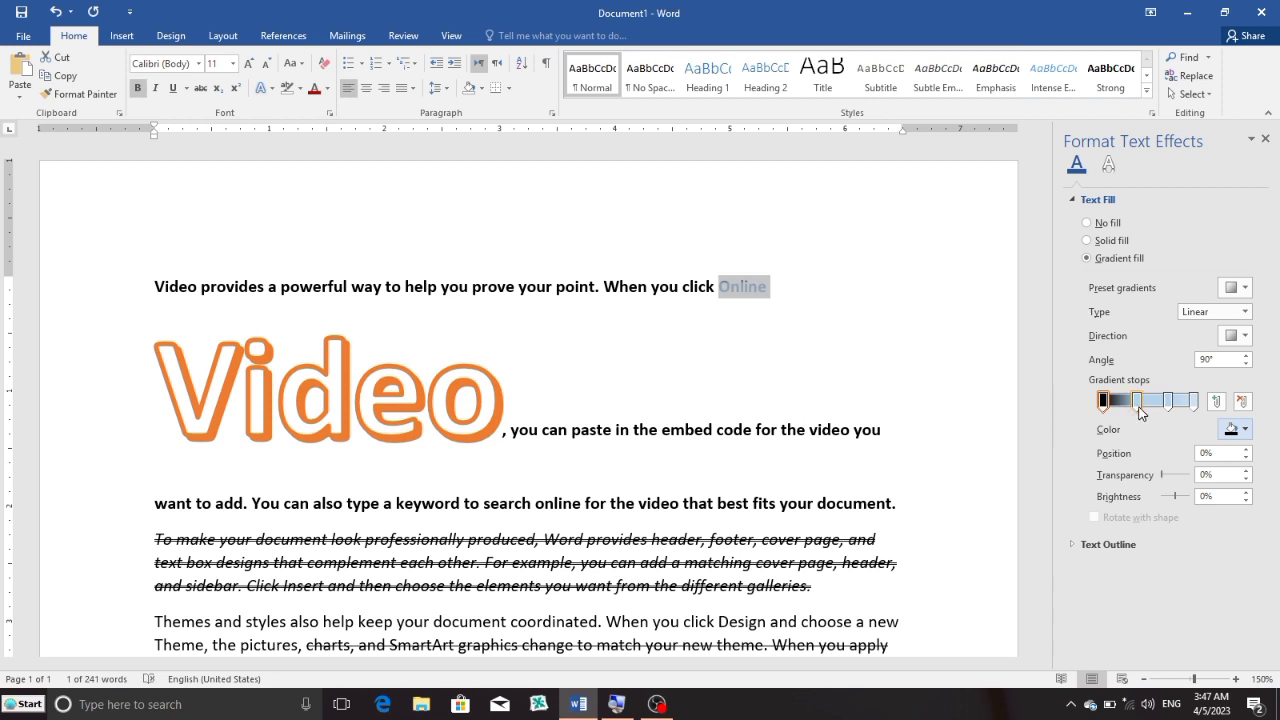
left_click(1138, 403)
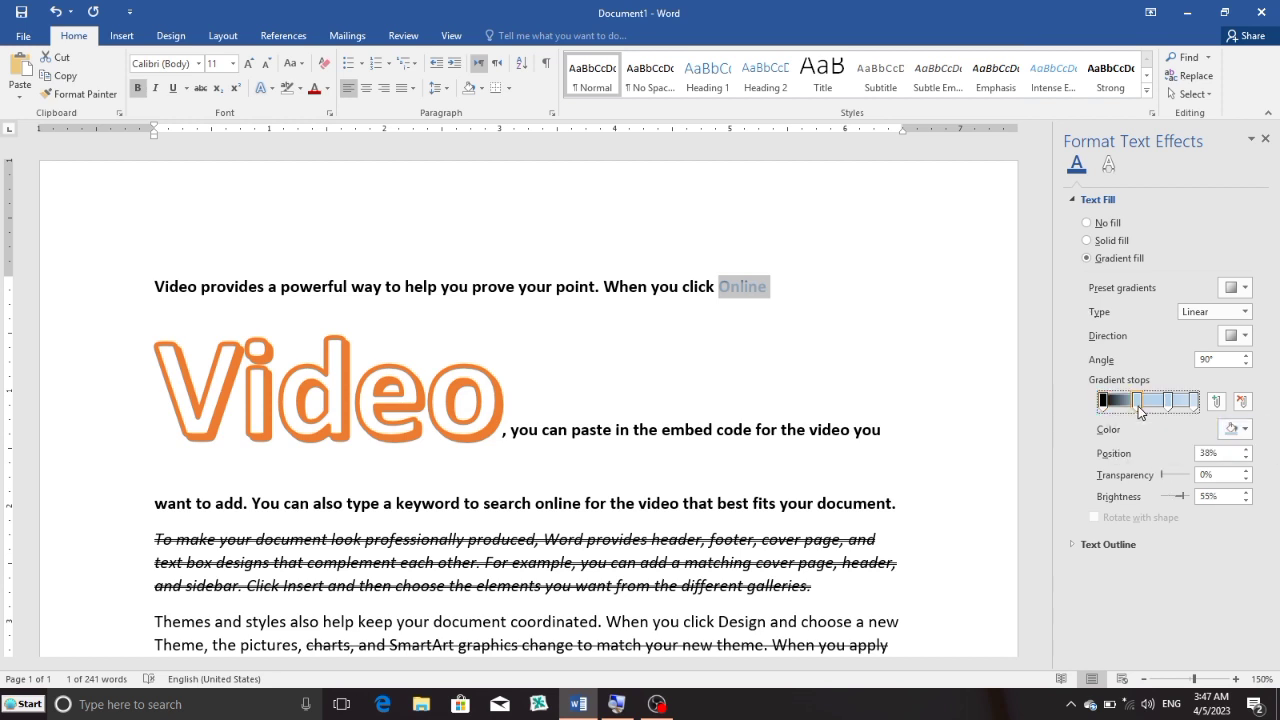
left_click(1246, 430)
left_click(1161, 555)
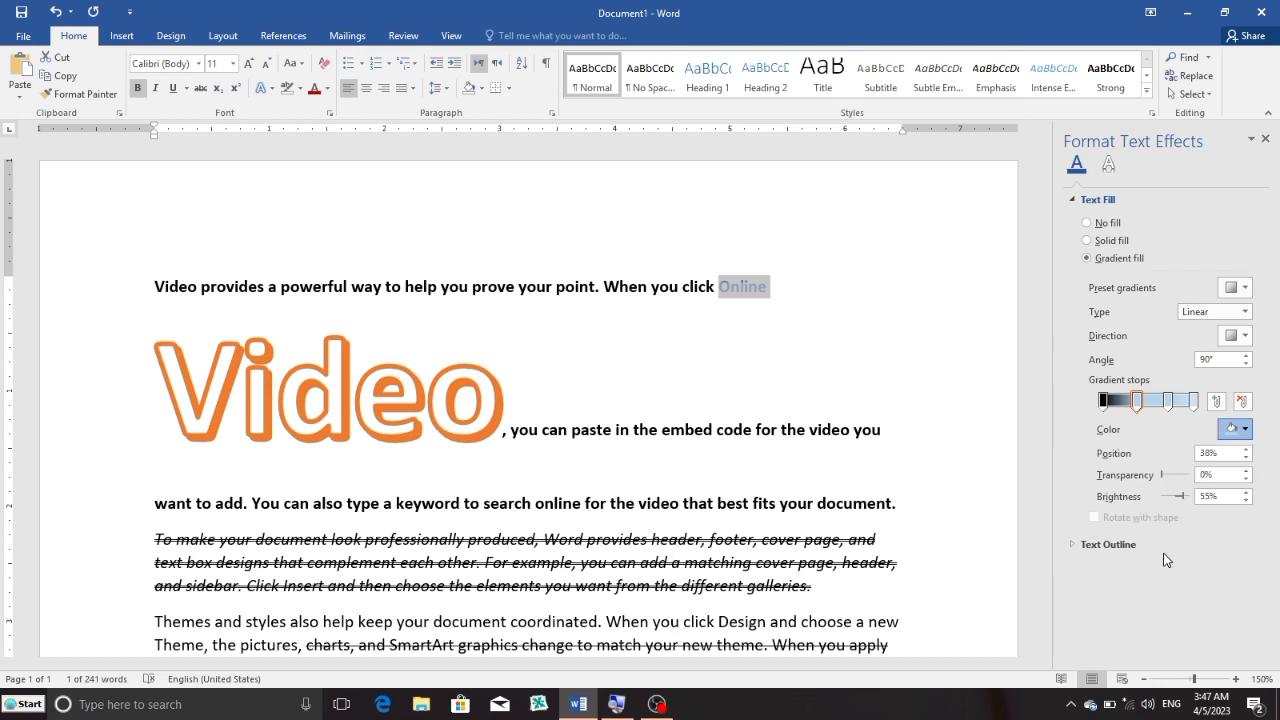
left_click(1169, 404)
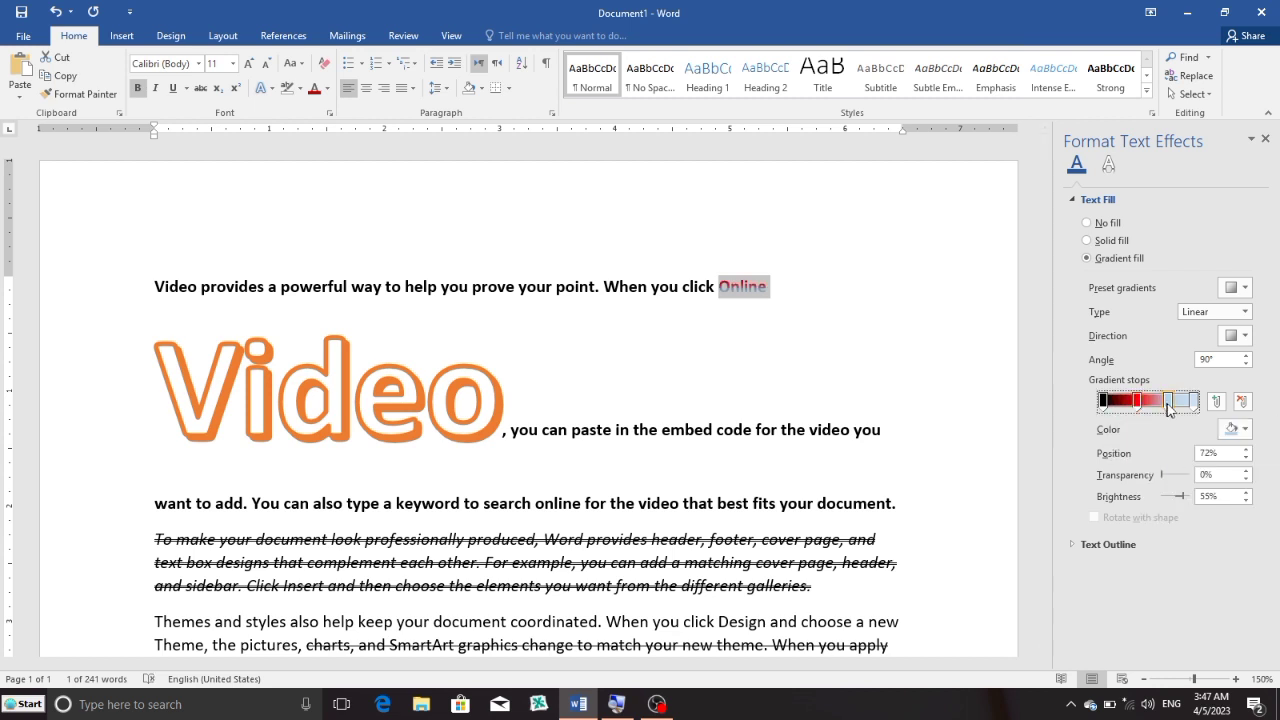
left_click(1246, 430)
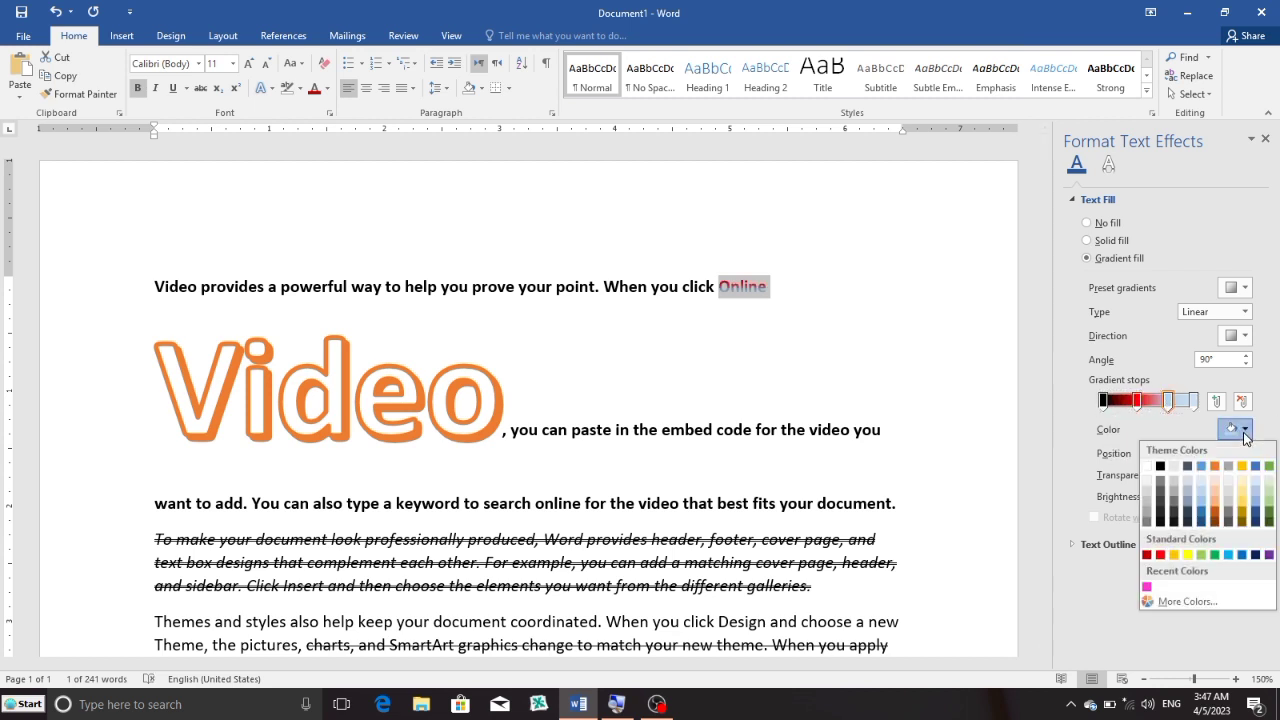
left_click(1216, 555)
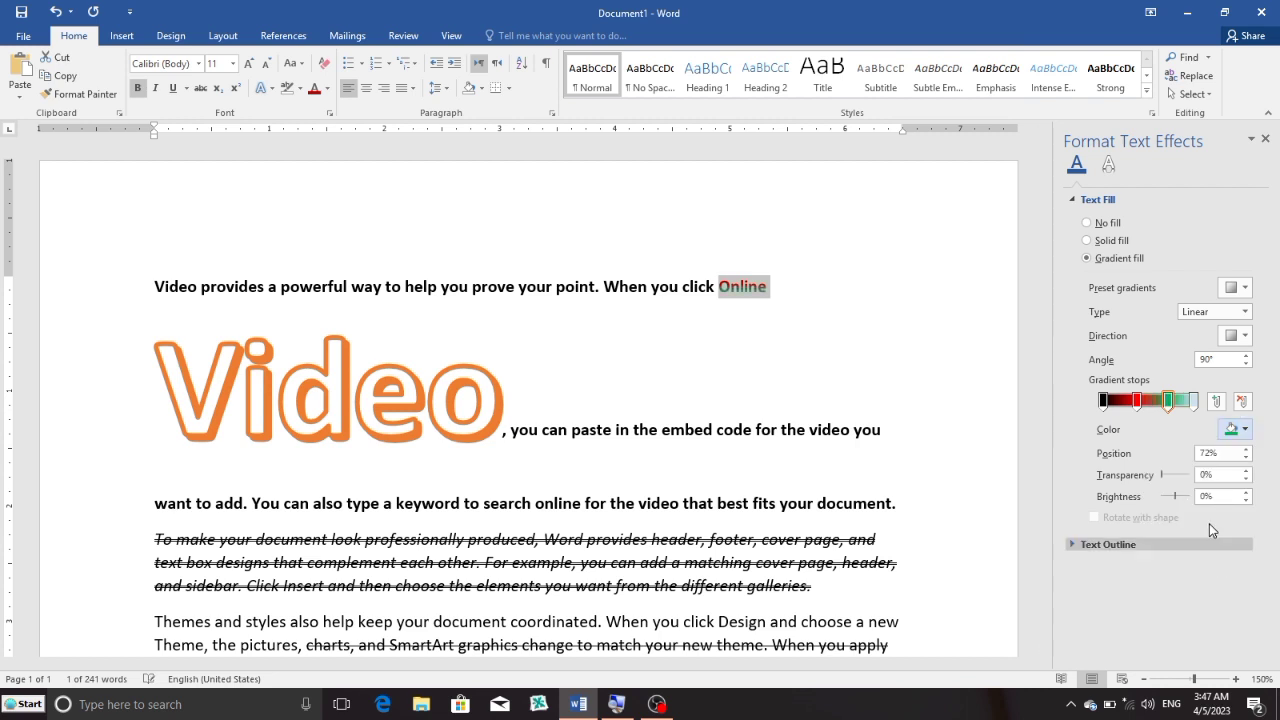
left_click(1194, 404)
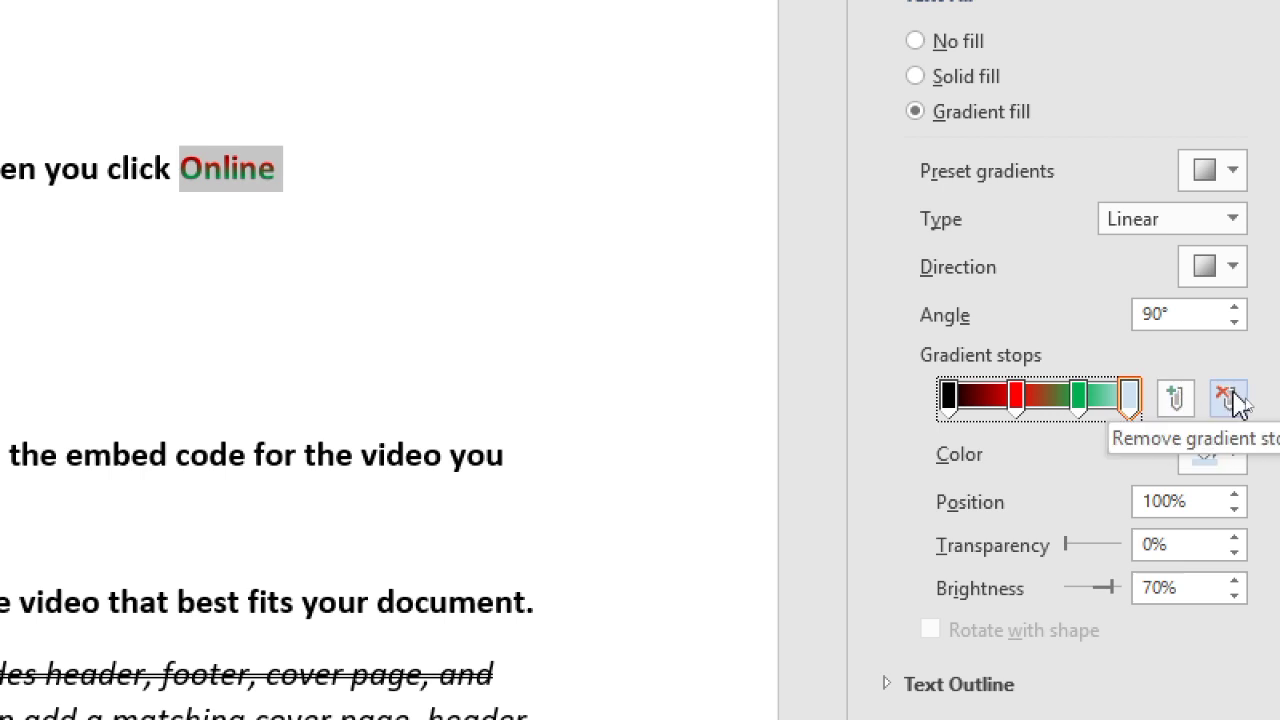
Delete the 100% stop, add a white stop at 55%, then delete it again
left_click(1230, 400)
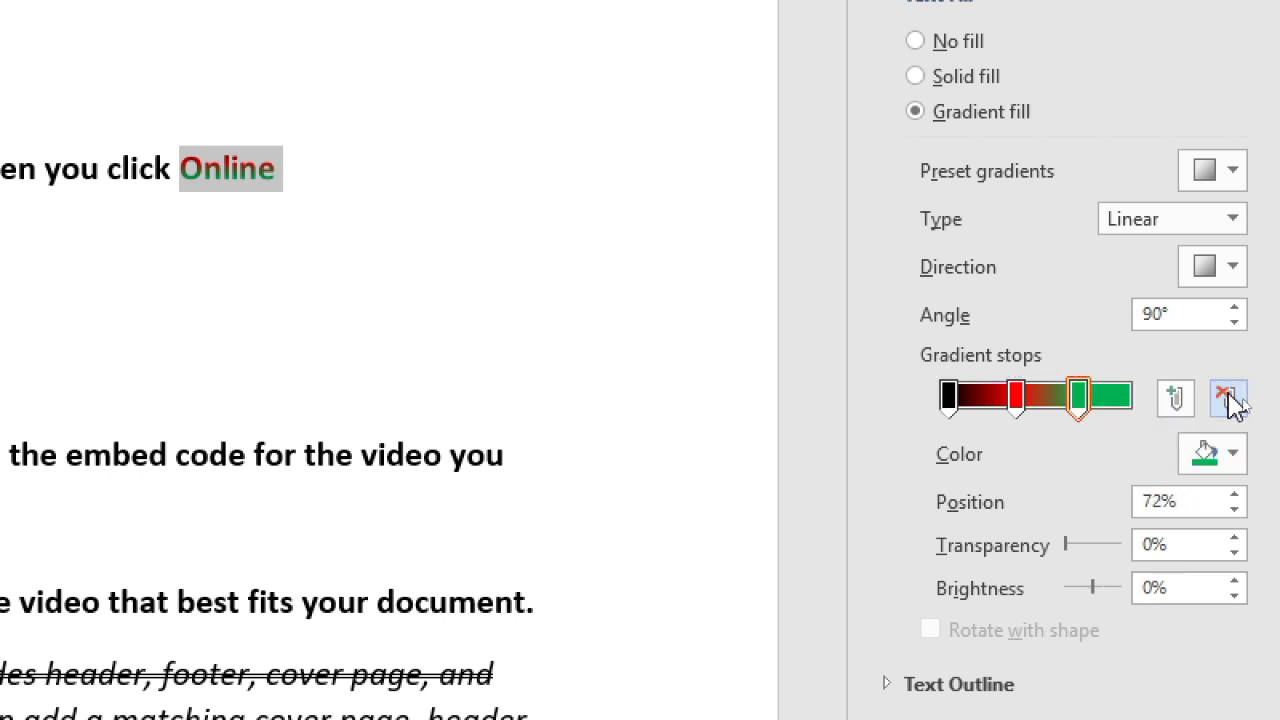
left_click(1175, 400)
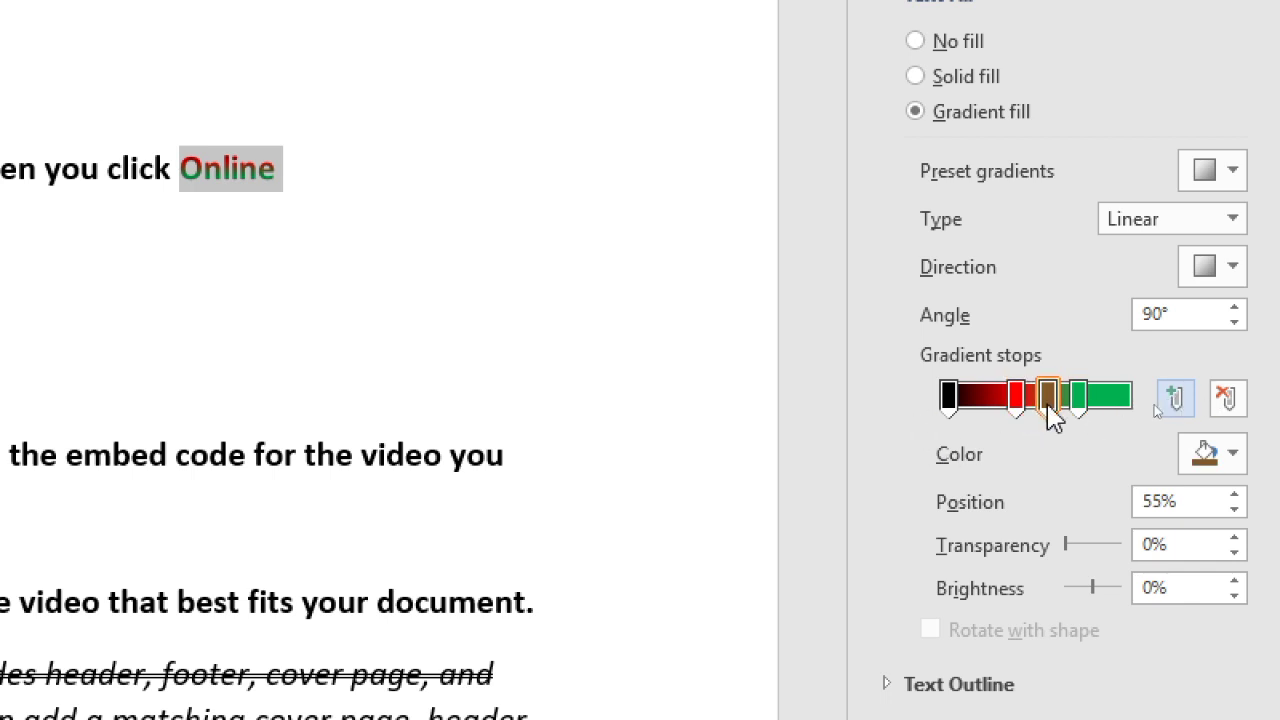
left_click(1240, 458)
left_click(1036, 527)
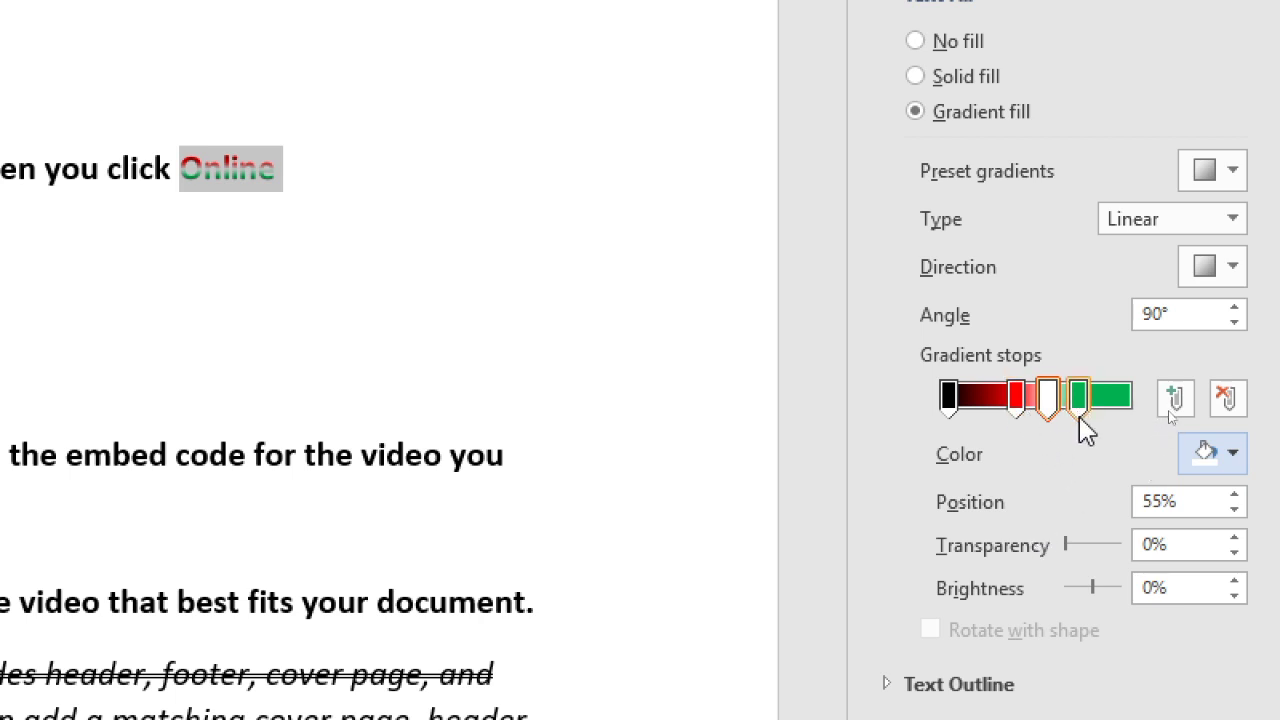
left_click(1232, 404)
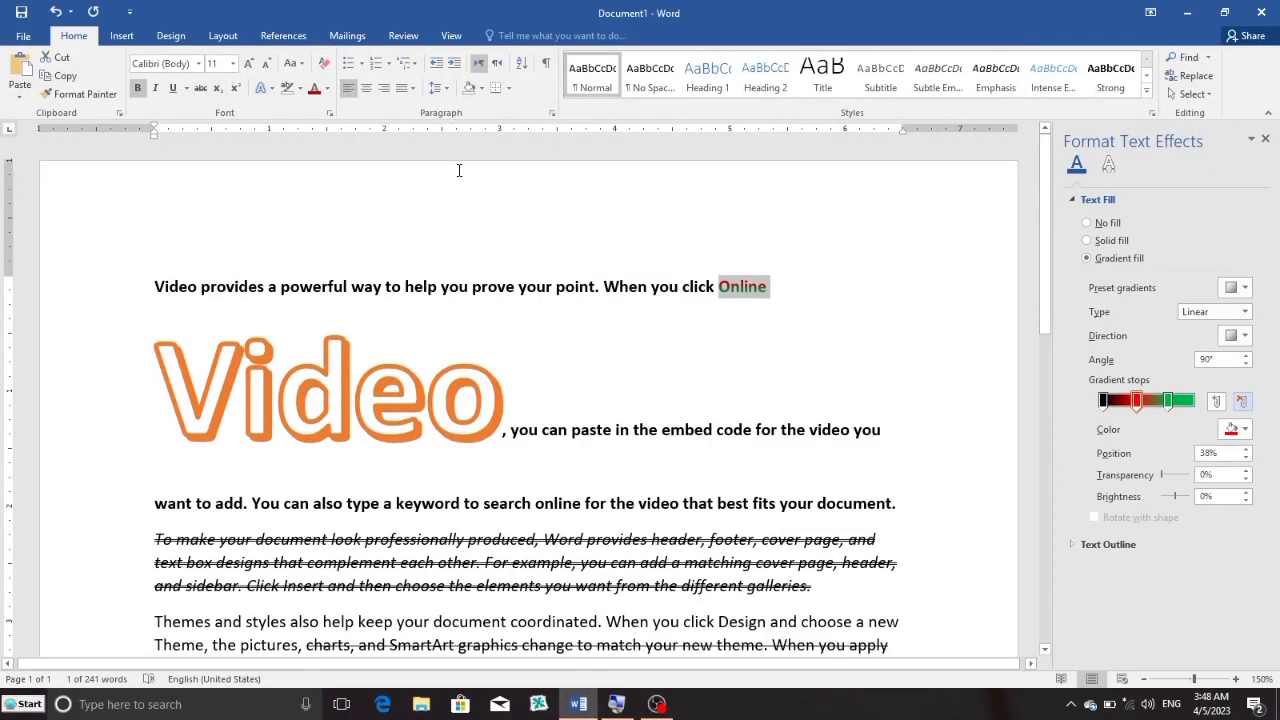
Grow the word Online to 90 pt
left_click(249, 64)
left_click(249, 64)
left_click(249, 64)
left_click(249, 64)
left_click(249, 64)
left_click(249, 64)
left_click(249, 64)
left_click(249, 64)
left_click(249, 64)
left_click(249, 64)
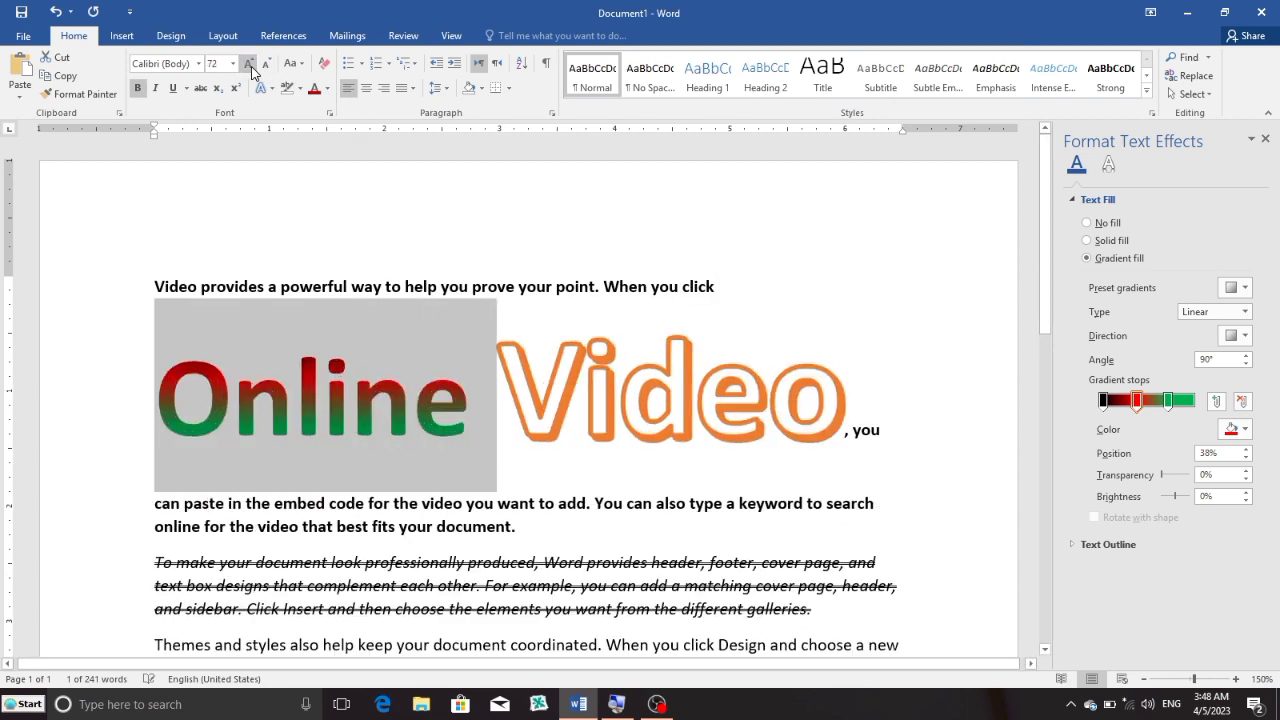
left_click(249, 64)
left_click(249, 64)
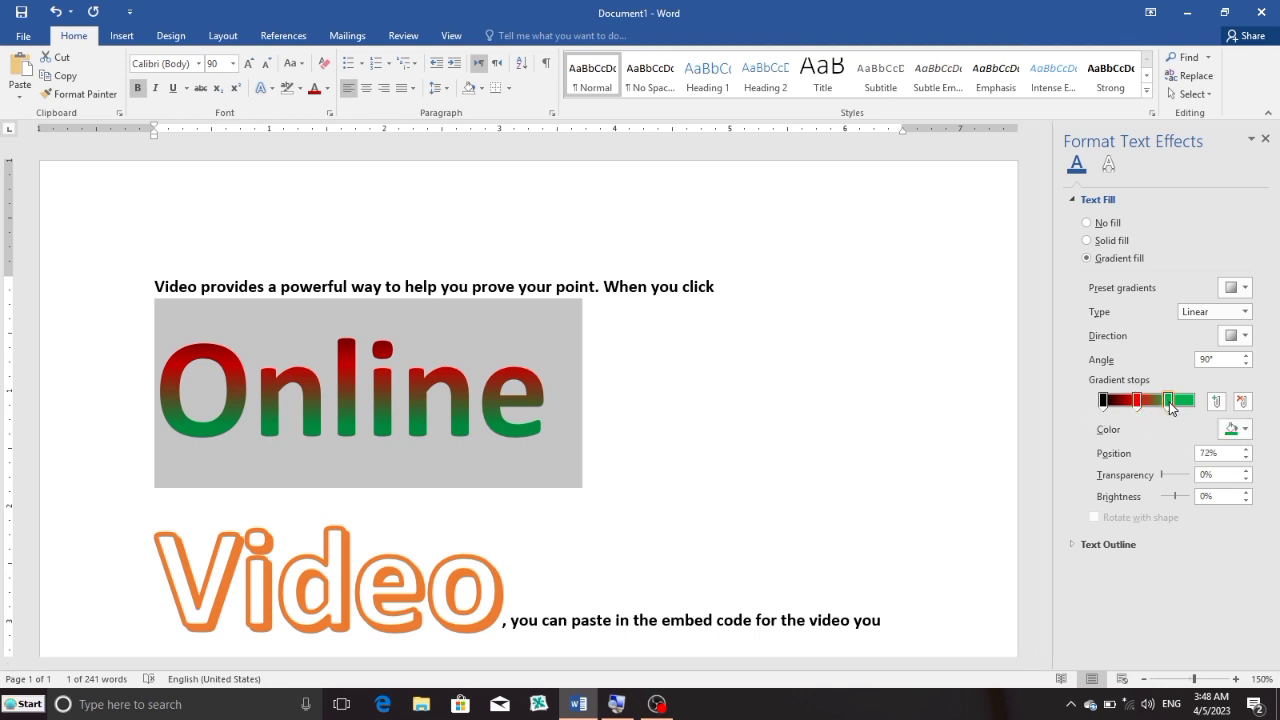
Drag the gradient stops so green sits at 81%, then deselect Online
mouse_move(1171, 406)
left_mouse_down()
mouse_move(1187, 408)
mouse_move(1160, 408)
left_mouse_up()
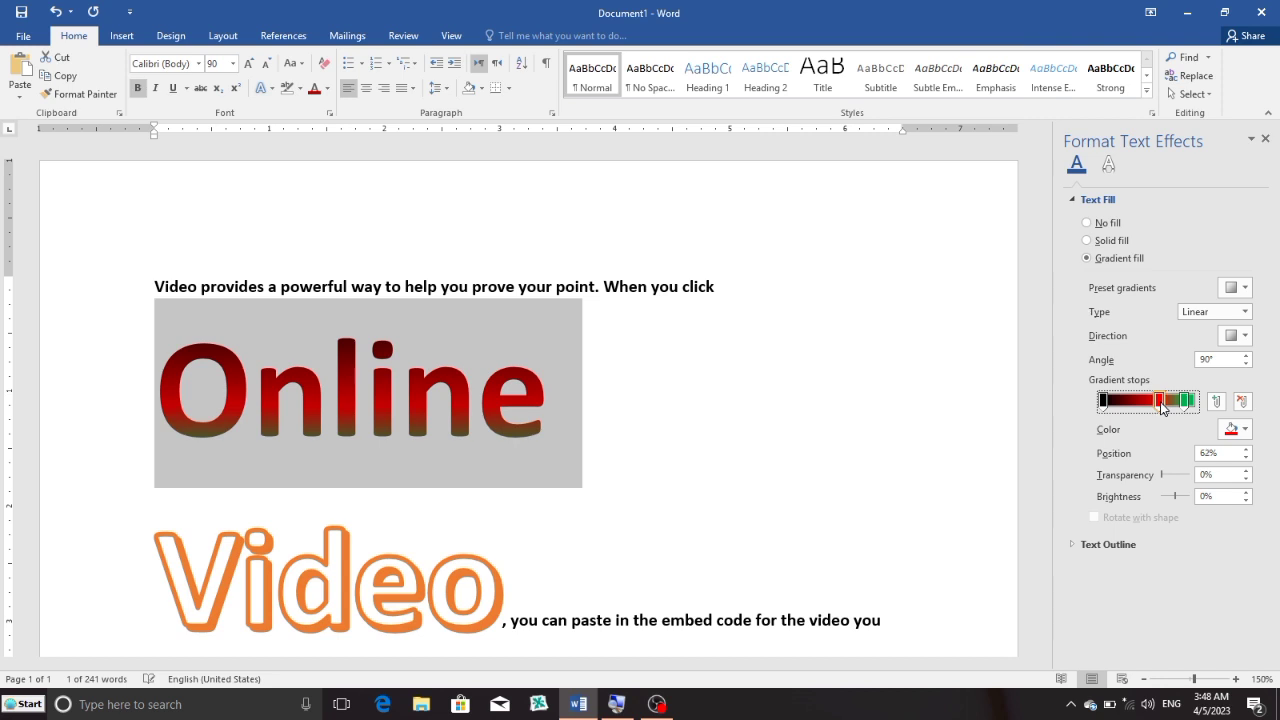
left_click_drag(1103, 404, 1177, 405)
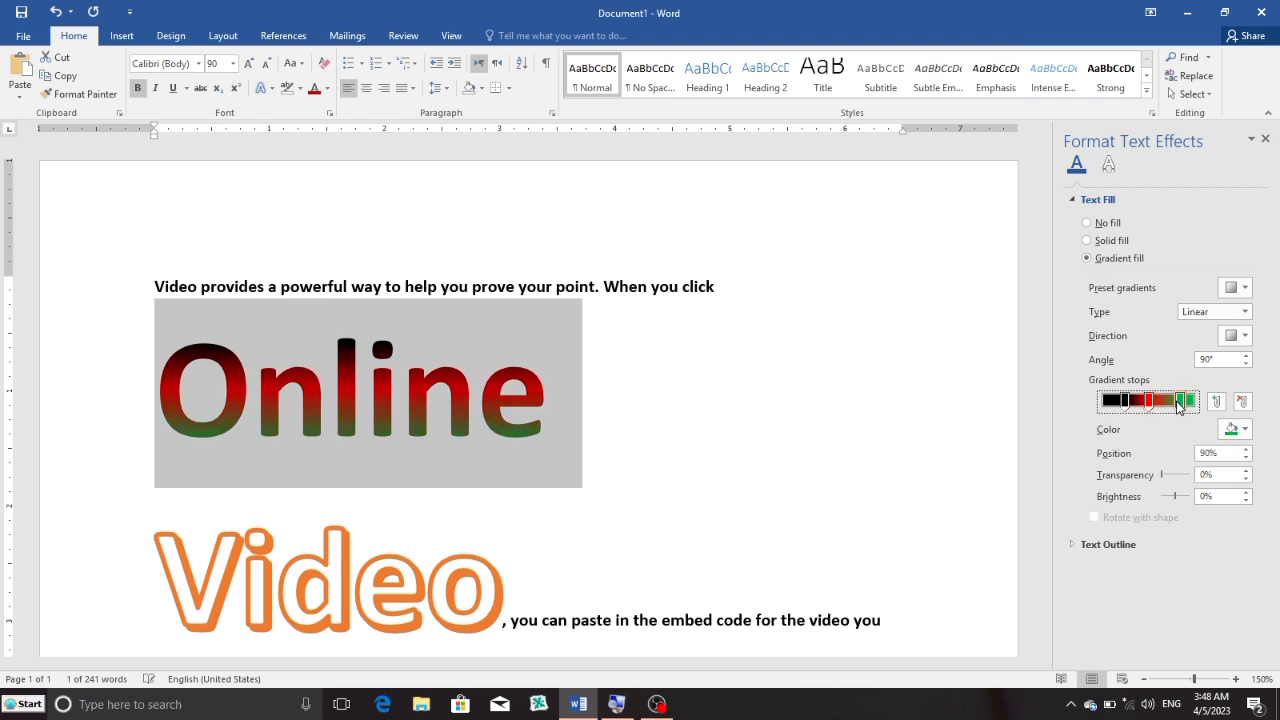
left_click(942, 384)
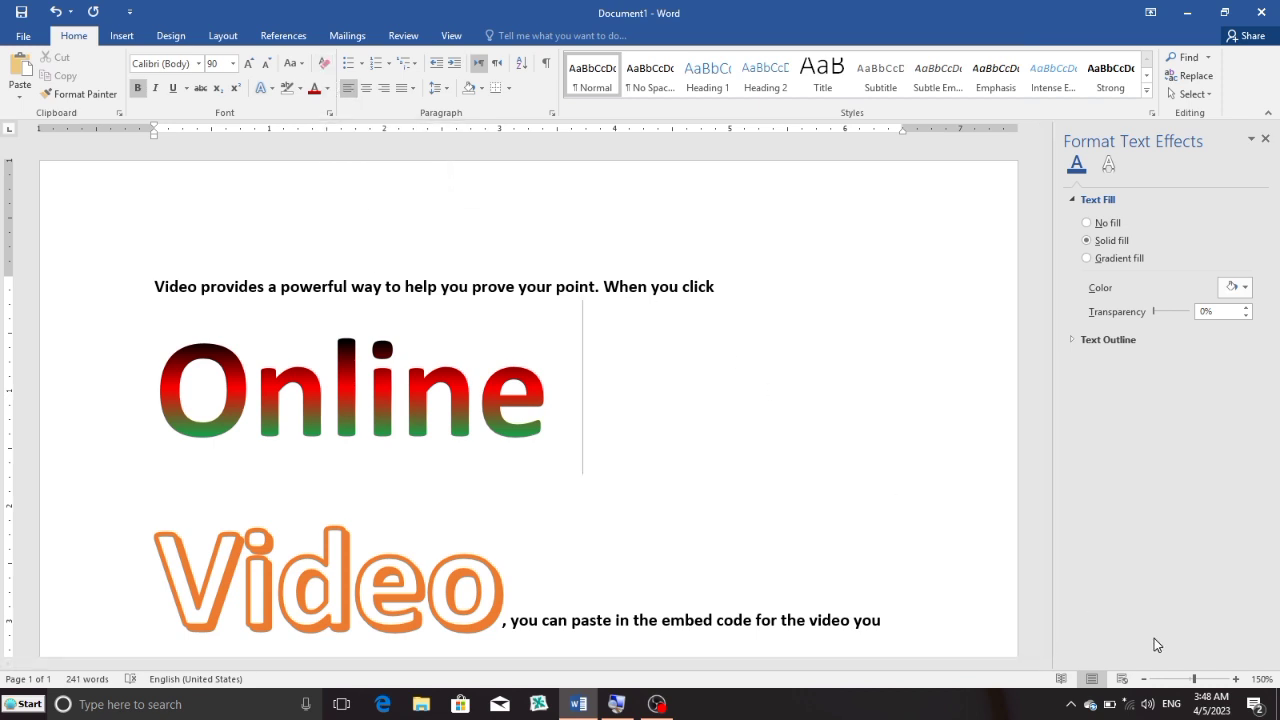
Zoom out to about 90% to view the large Online and Video words
left_click(1145, 680)
left_click(1145, 680)
left_click(1145, 680)
left_click(1145, 680)
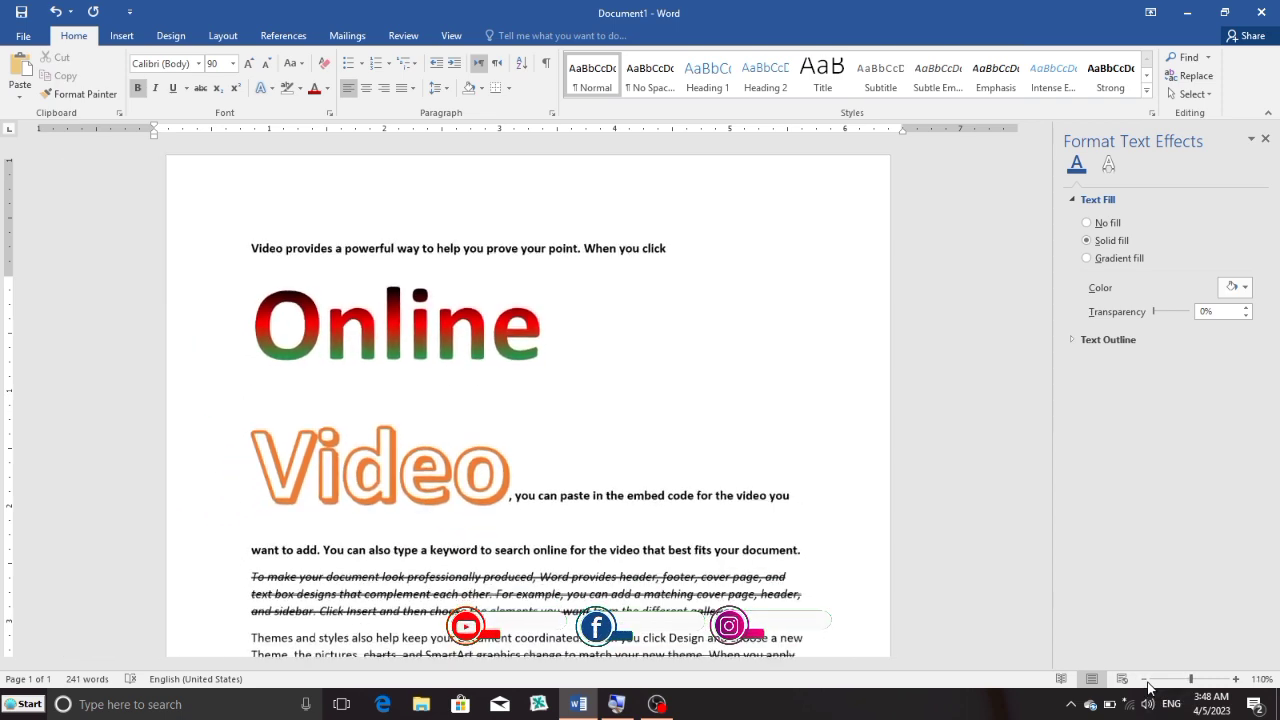
left_click(1145, 680)
left_click(1145, 680)
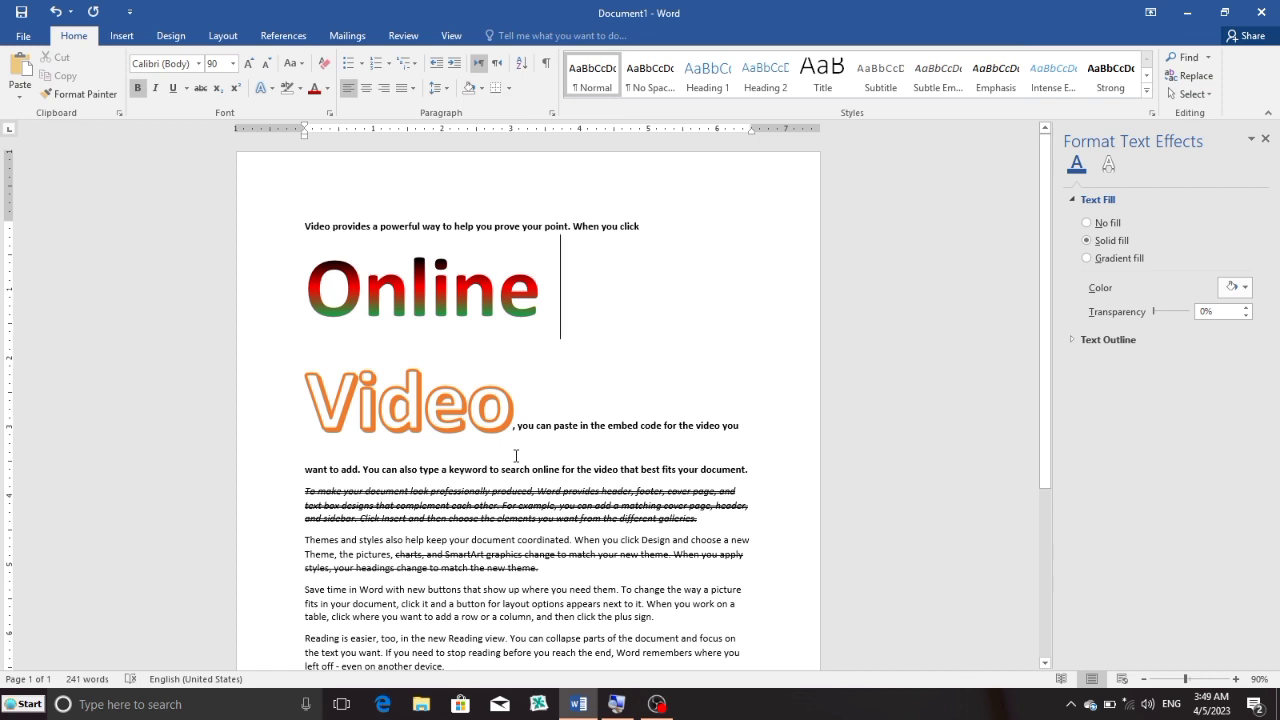
Clear all formatting from the whole document and close the Format Text Effects pane
key("ctrl+a")
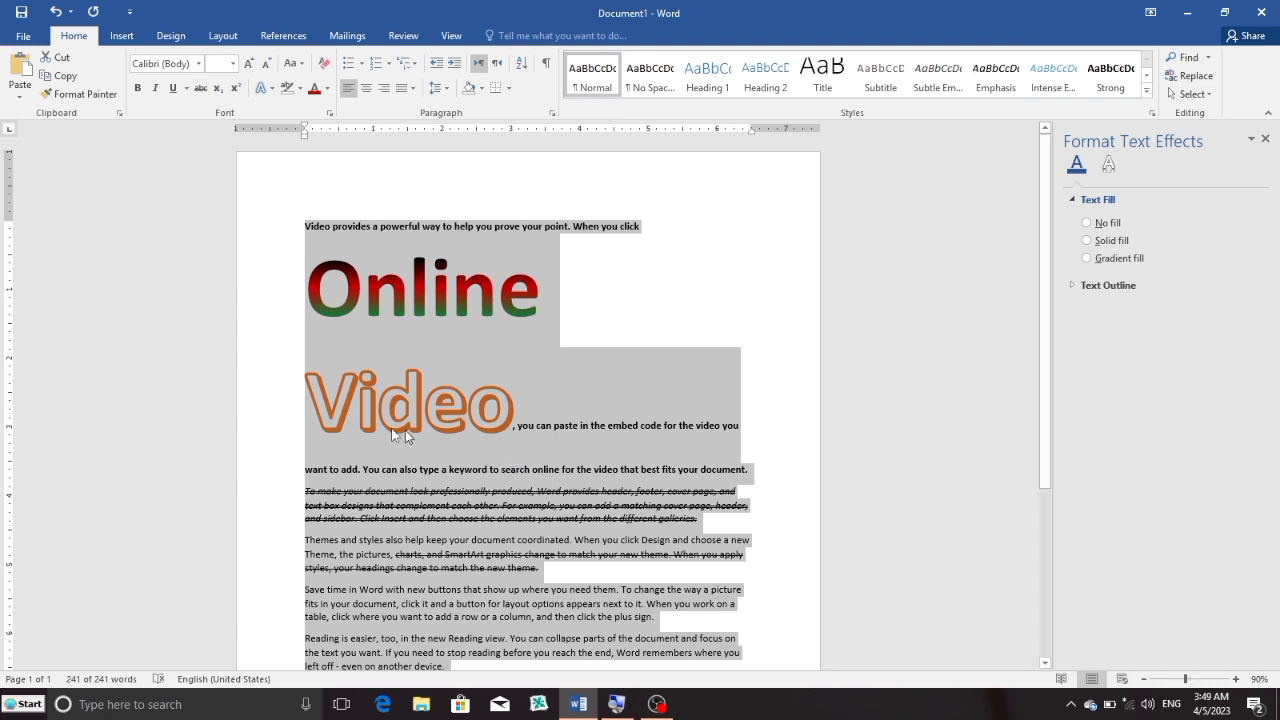
left_click(331, 68)
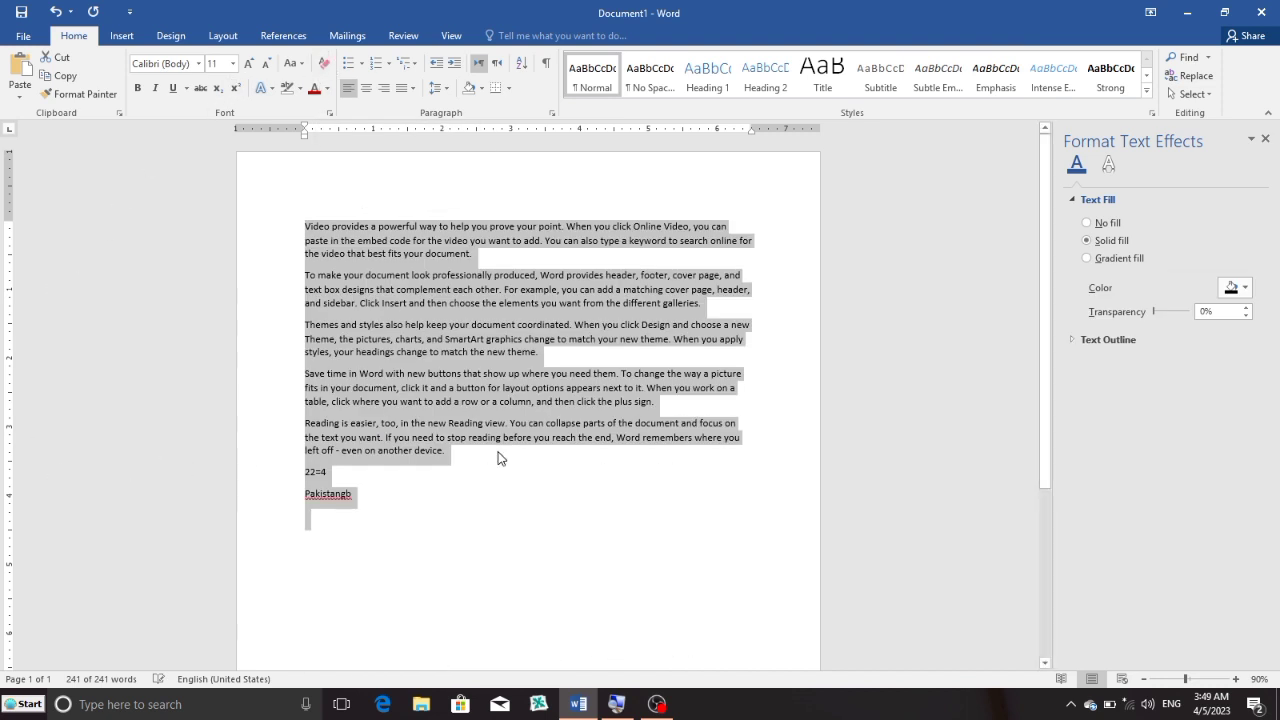
left_click(500, 458)
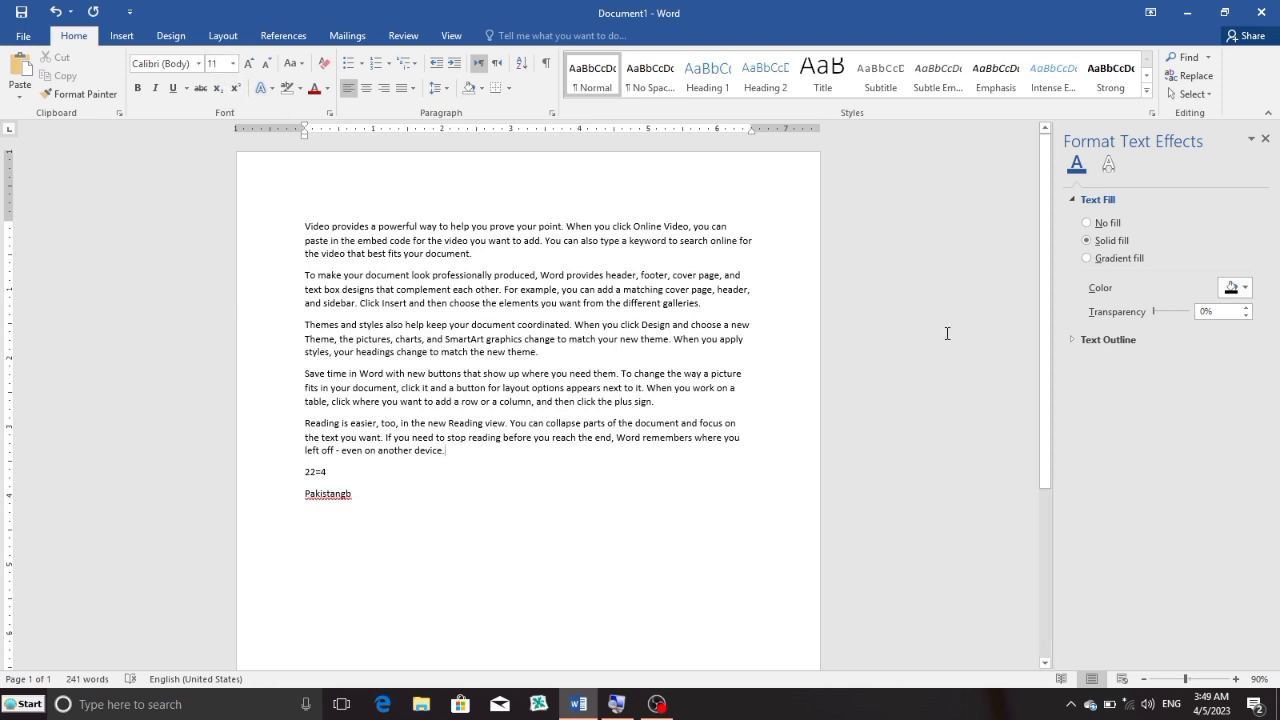
left_click(1265, 139)
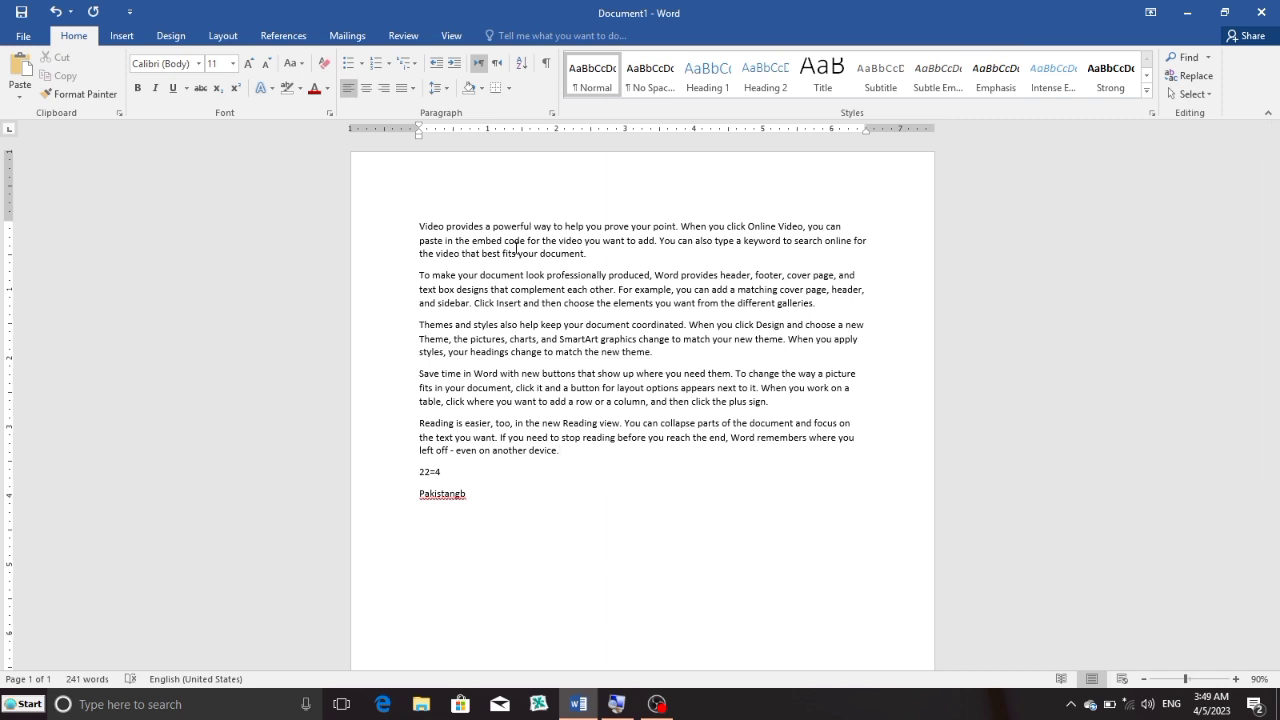
Undo the clear, then strip formatting again with Ctrl+Space
key("ctrl+z")
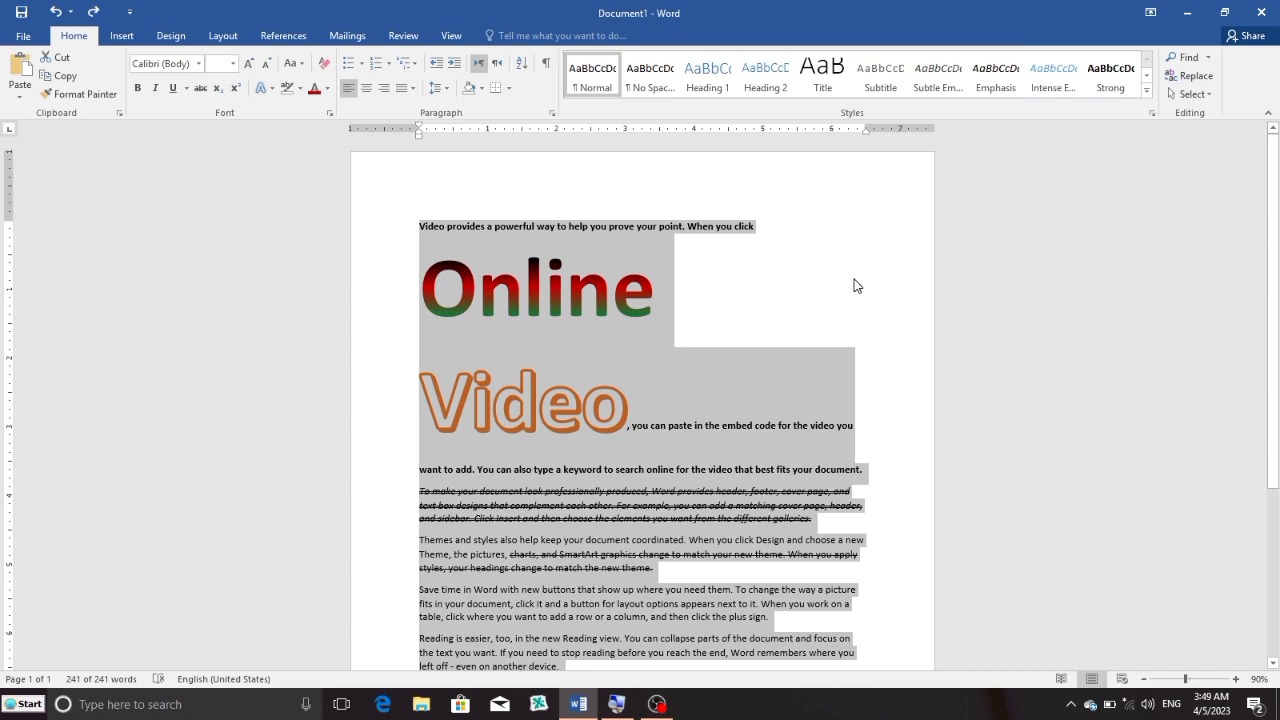
key("ctrl+space")
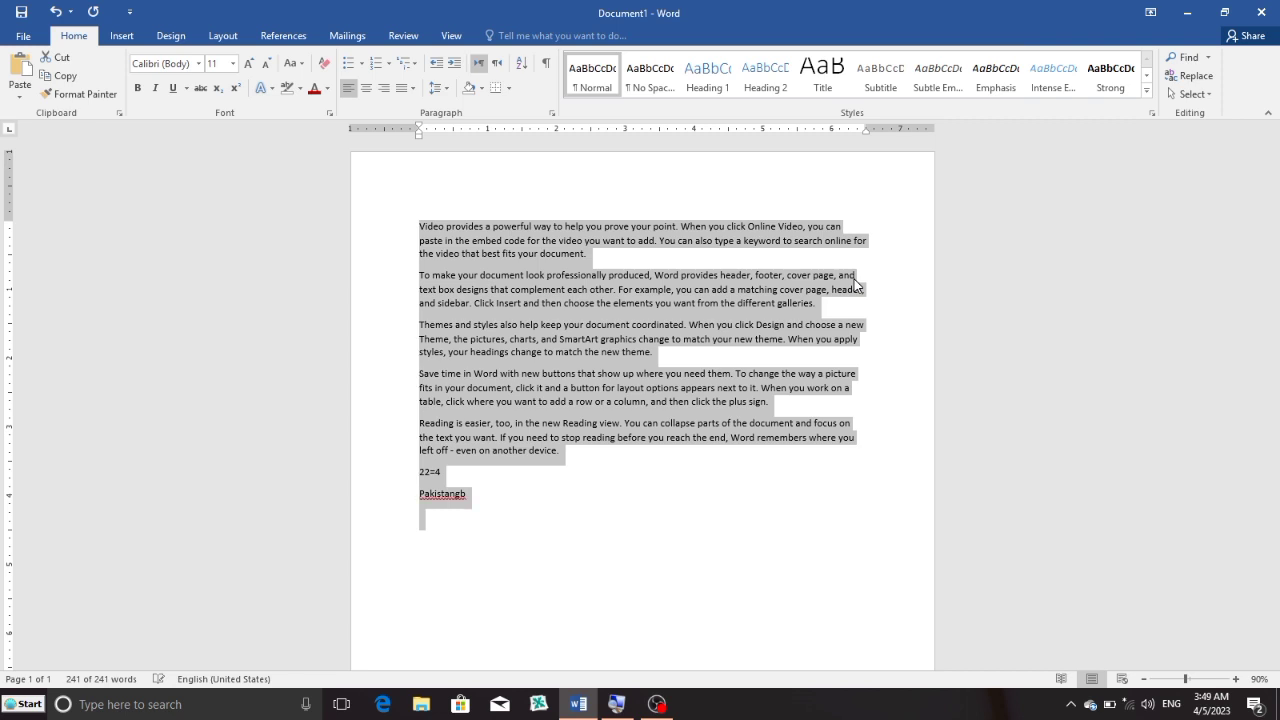
left_click(641, 253)
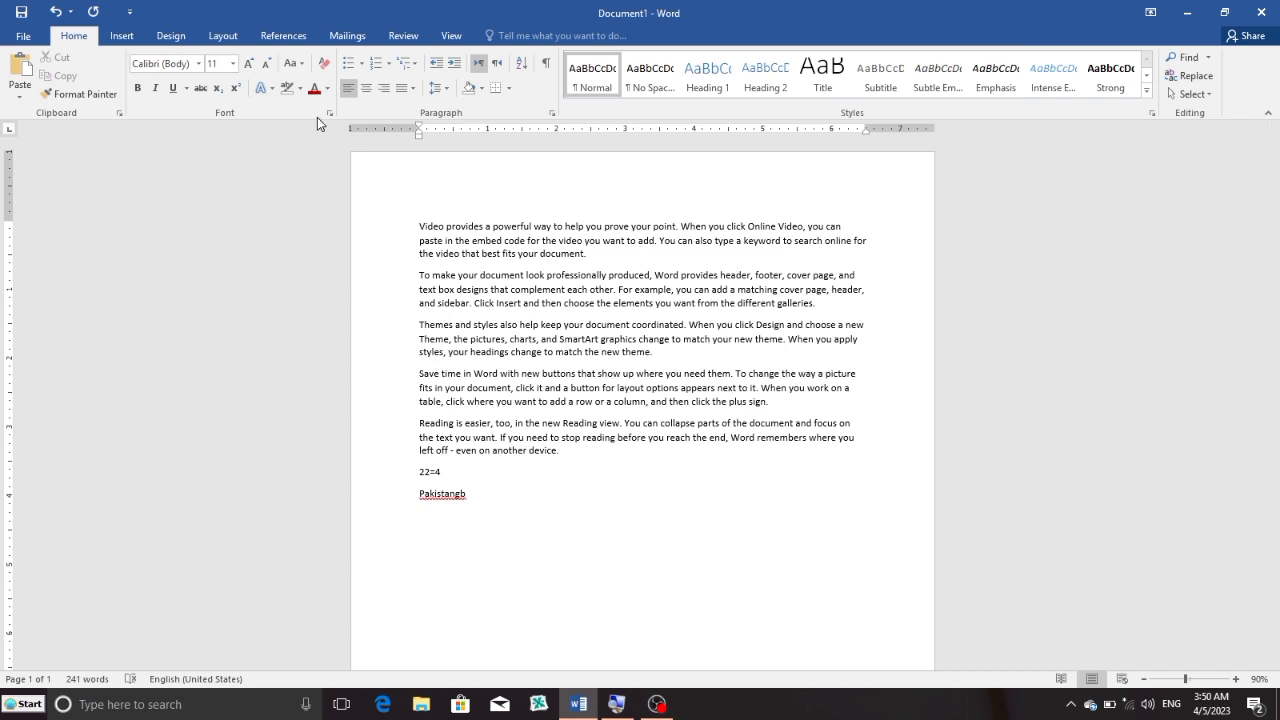
Look through the Font and Font Size lists without changing them, then show the Change Case options
left_click(199, 64)
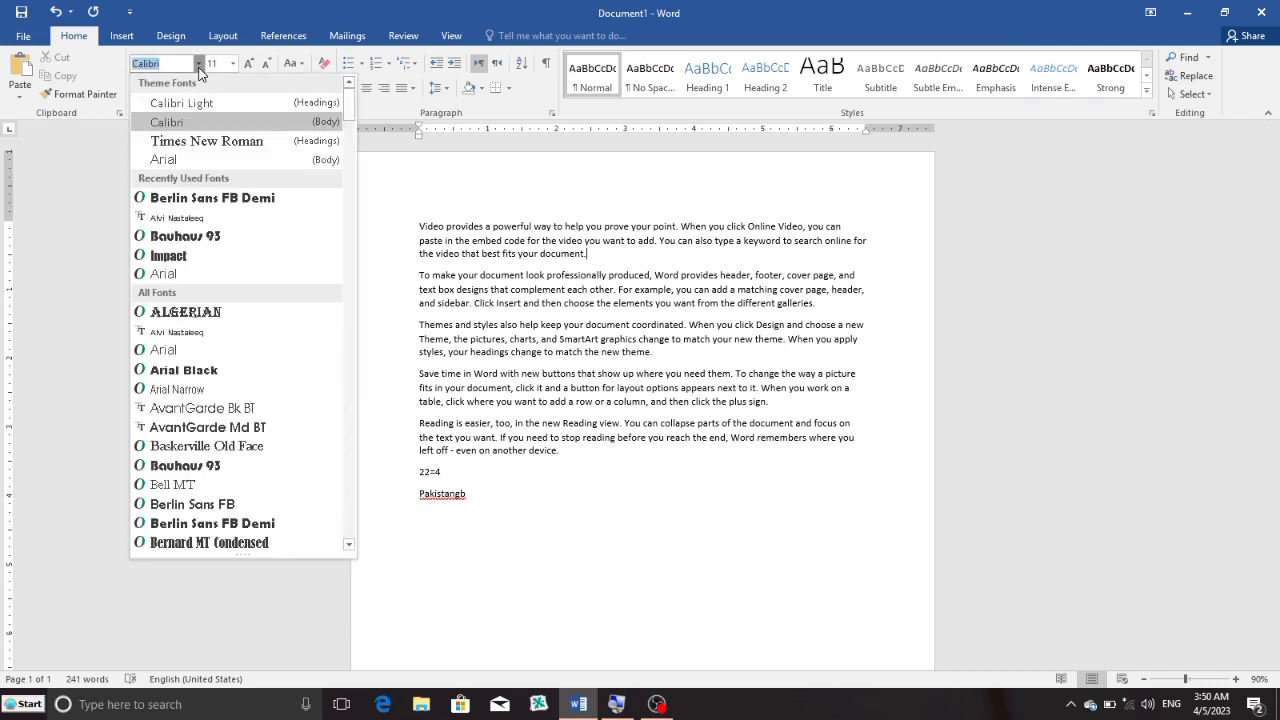
left_click(199, 64)
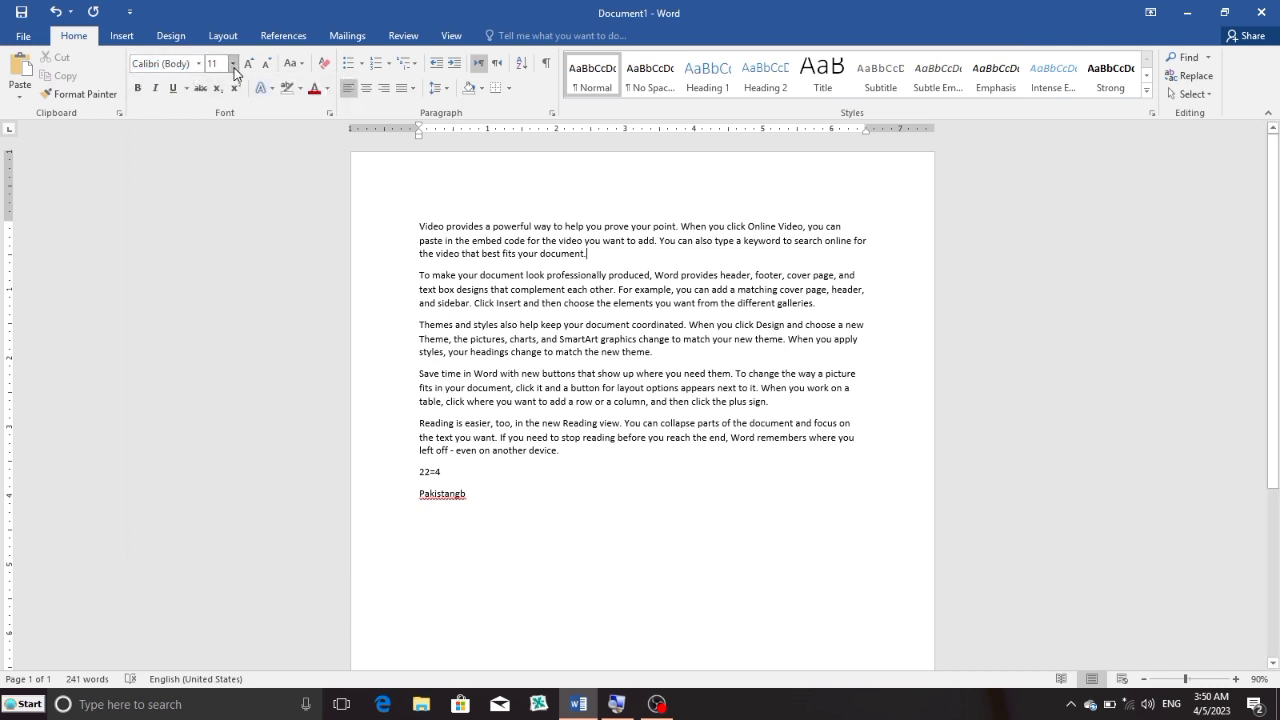
left_click(233, 64)
left_click(234, 67)
left_click(300, 72)
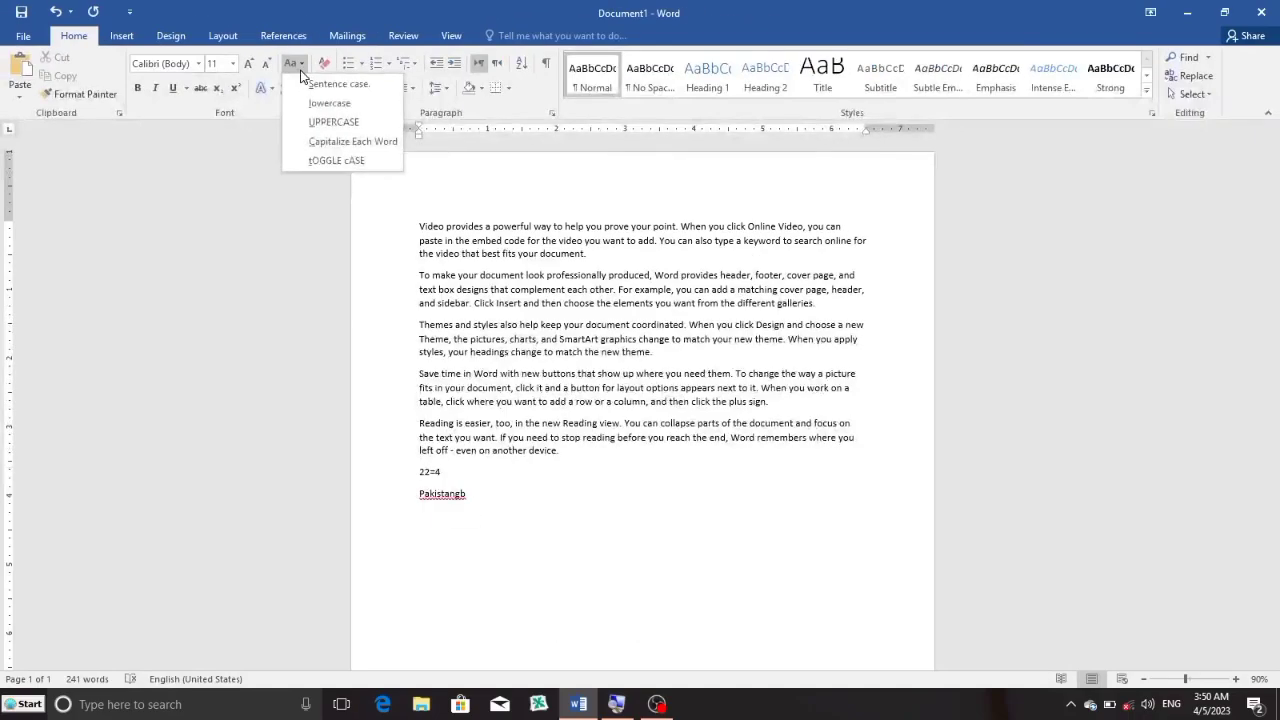
Select the first paragraph and grow its font from 11 pt to 18 pt
left_click(587, 262)
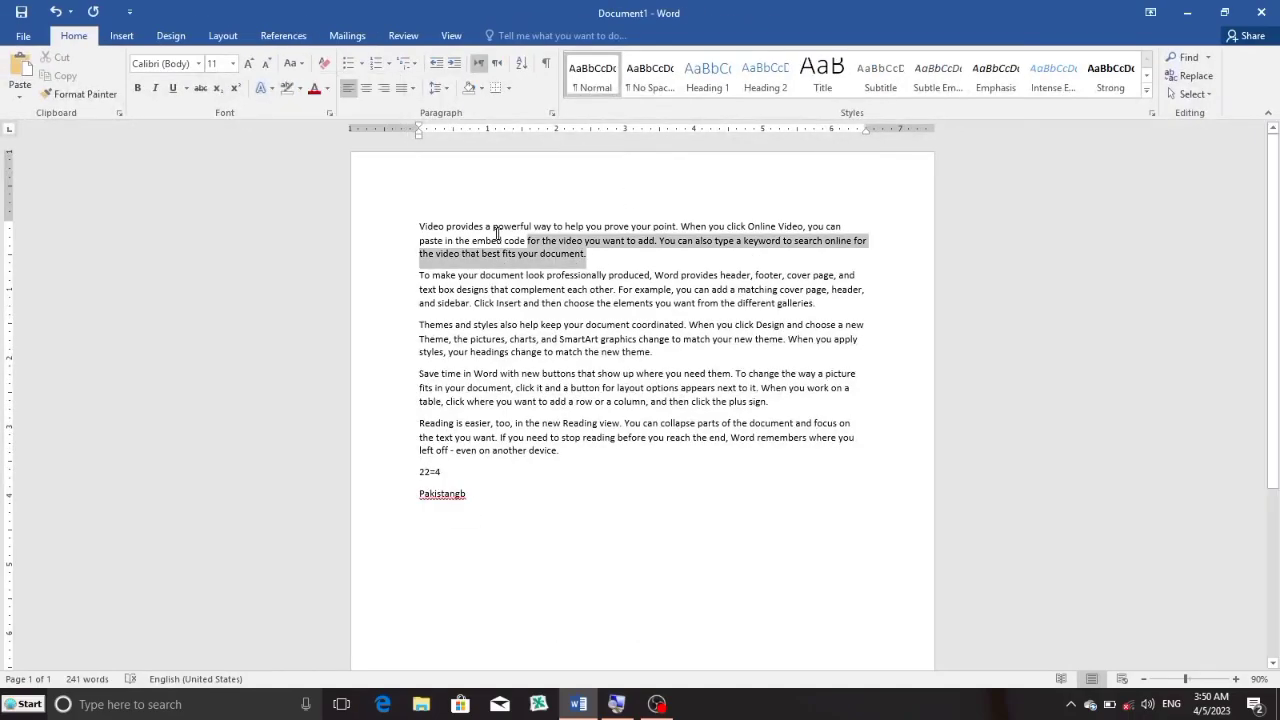
left_click_drag(587, 256, 405, 234)
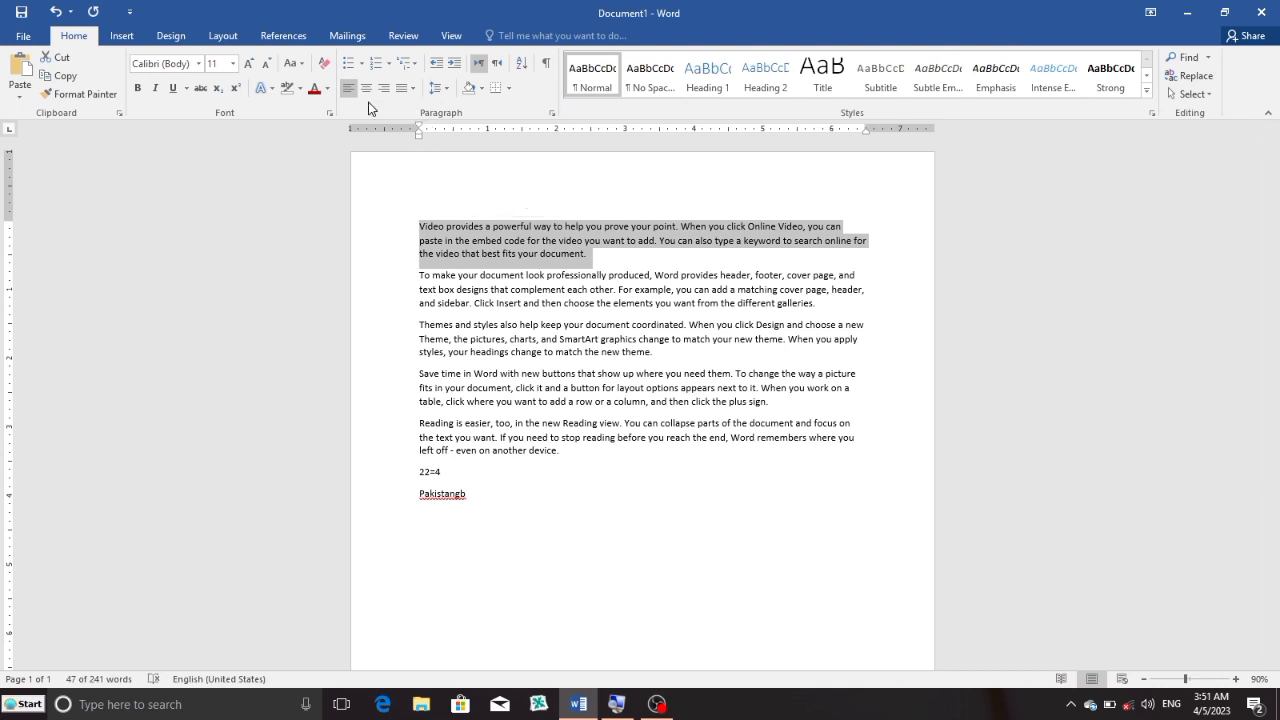
left_click(249, 64)
left_click(249, 64)
left_click(249, 64)
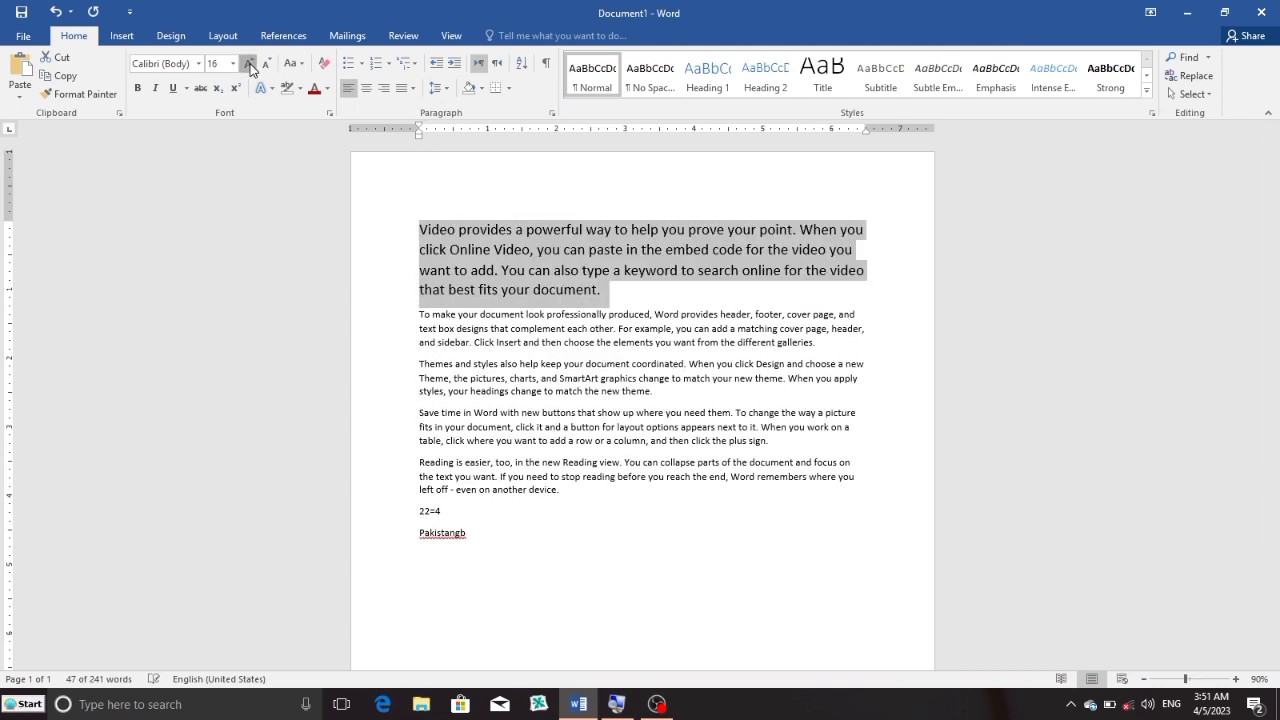
left_click(249, 64)
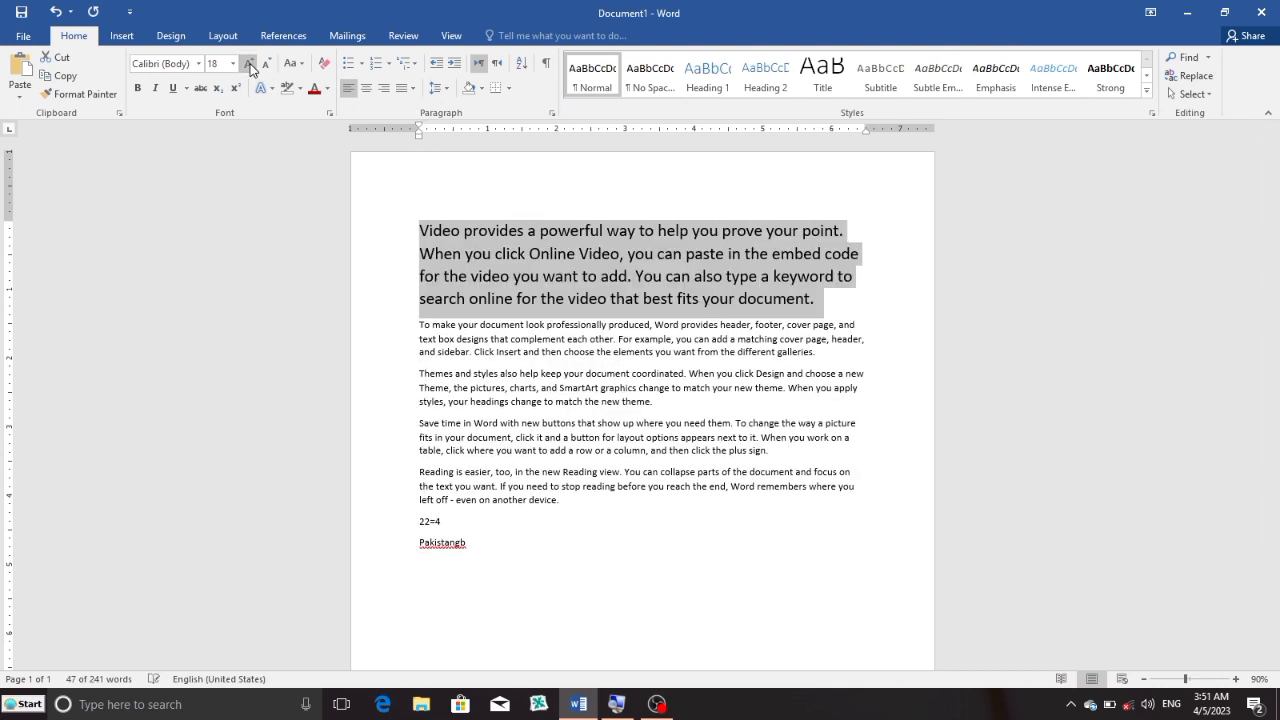
Zoom the page to 140% and apply Sentence case to the paragraph
left_click(1236, 679)
left_click(1236, 679)
left_click(1236, 679)
left_click(1236, 679)
left_click(1236, 679)
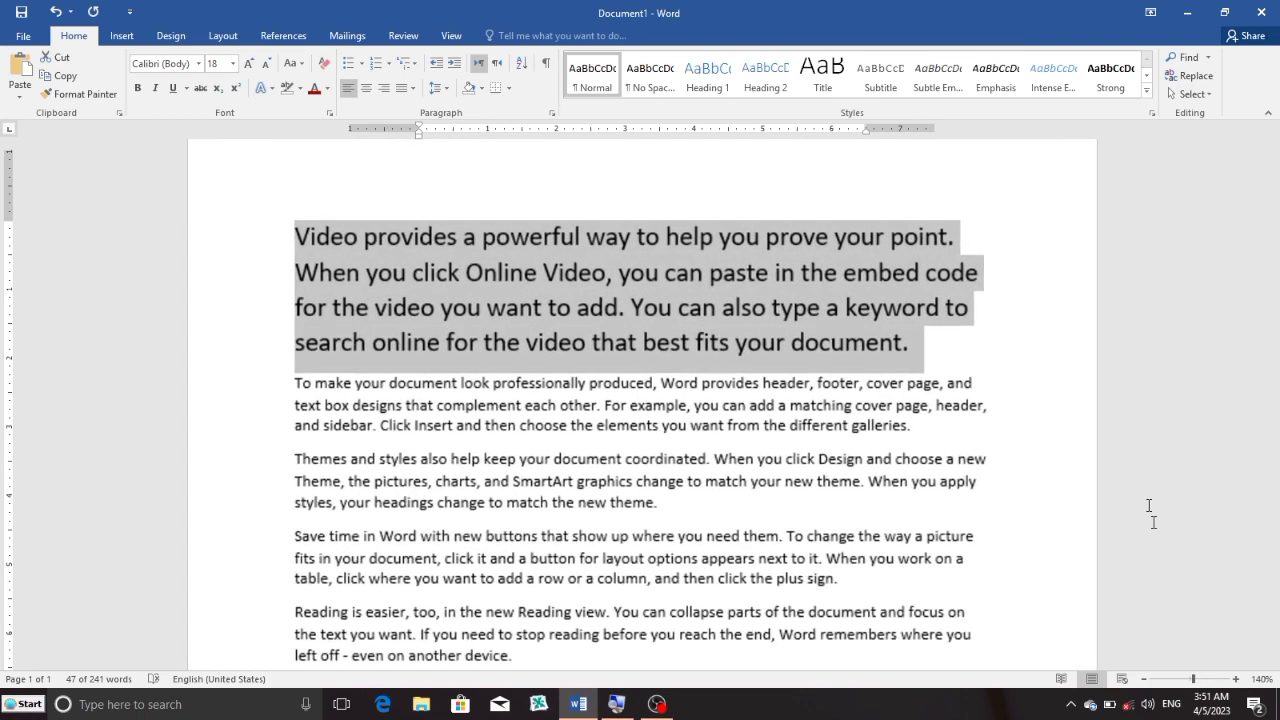
left_click(305, 67)
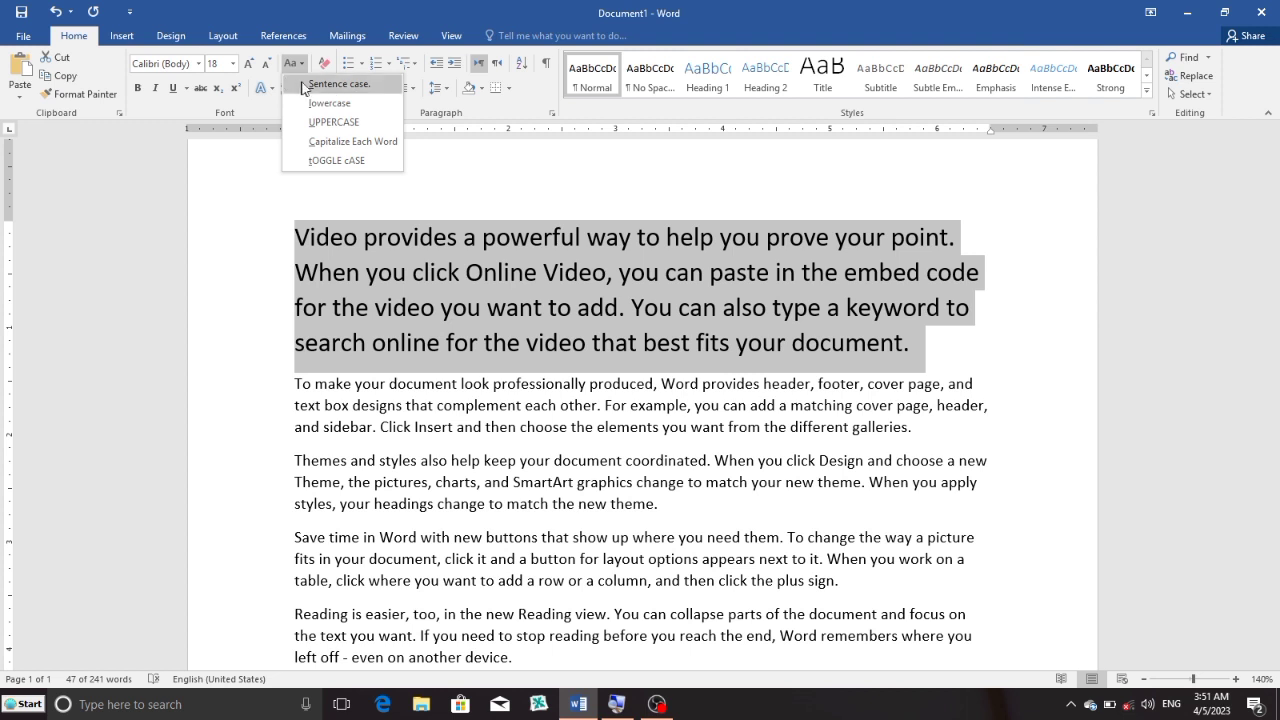
left_click(305, 86)
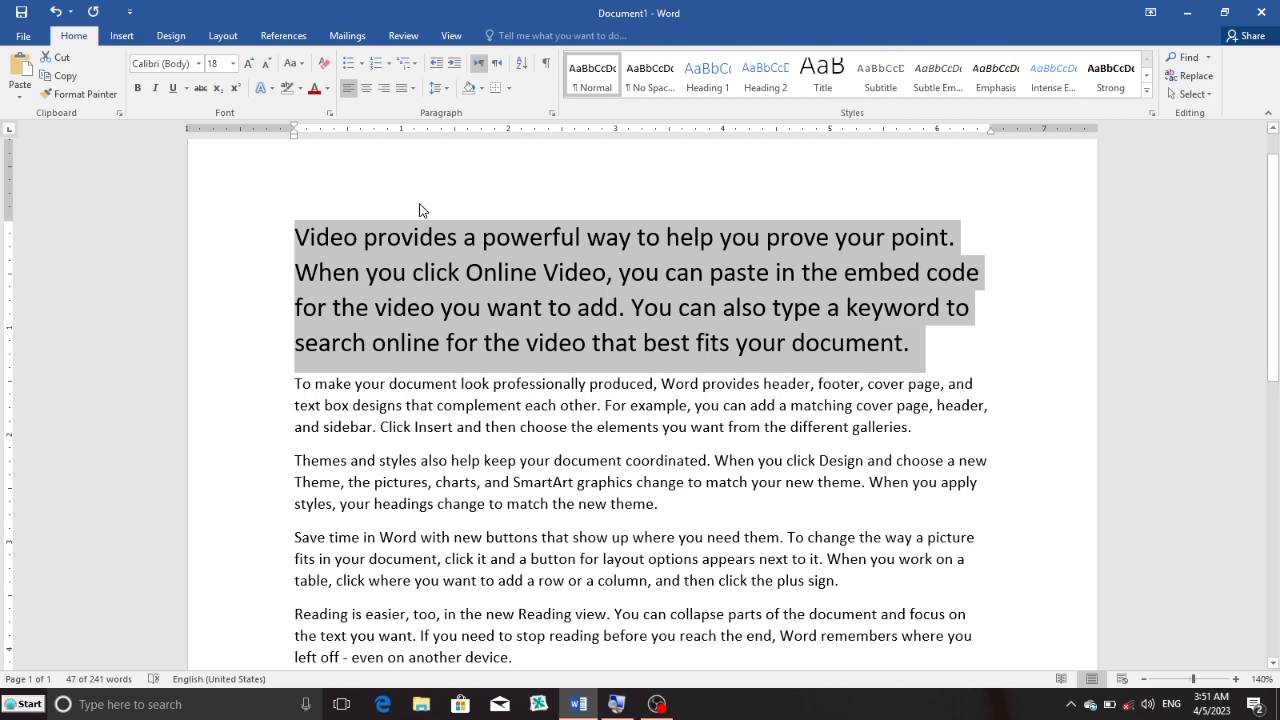
Apply lowercase, UPPERCASE, Capitalize Each Word, tOGGLE cASE, then Sentence case to the paragraph
left_click(304, 64)
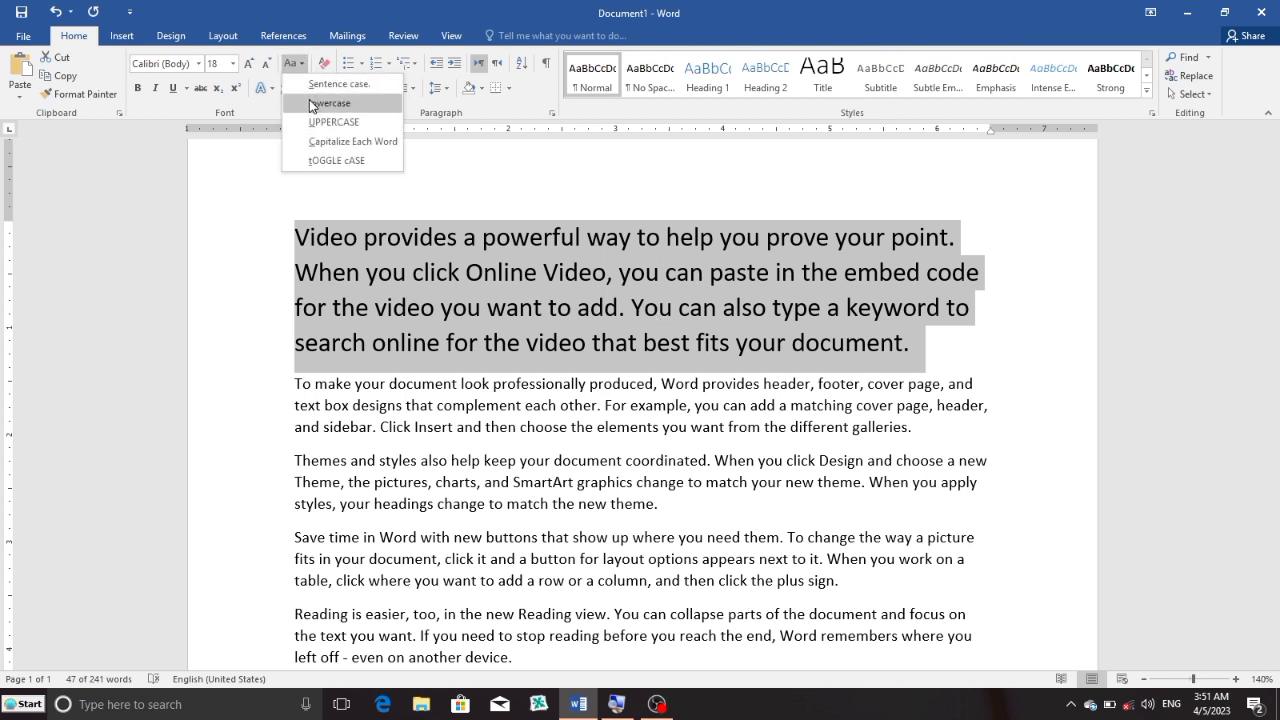
left_click(311, 104)
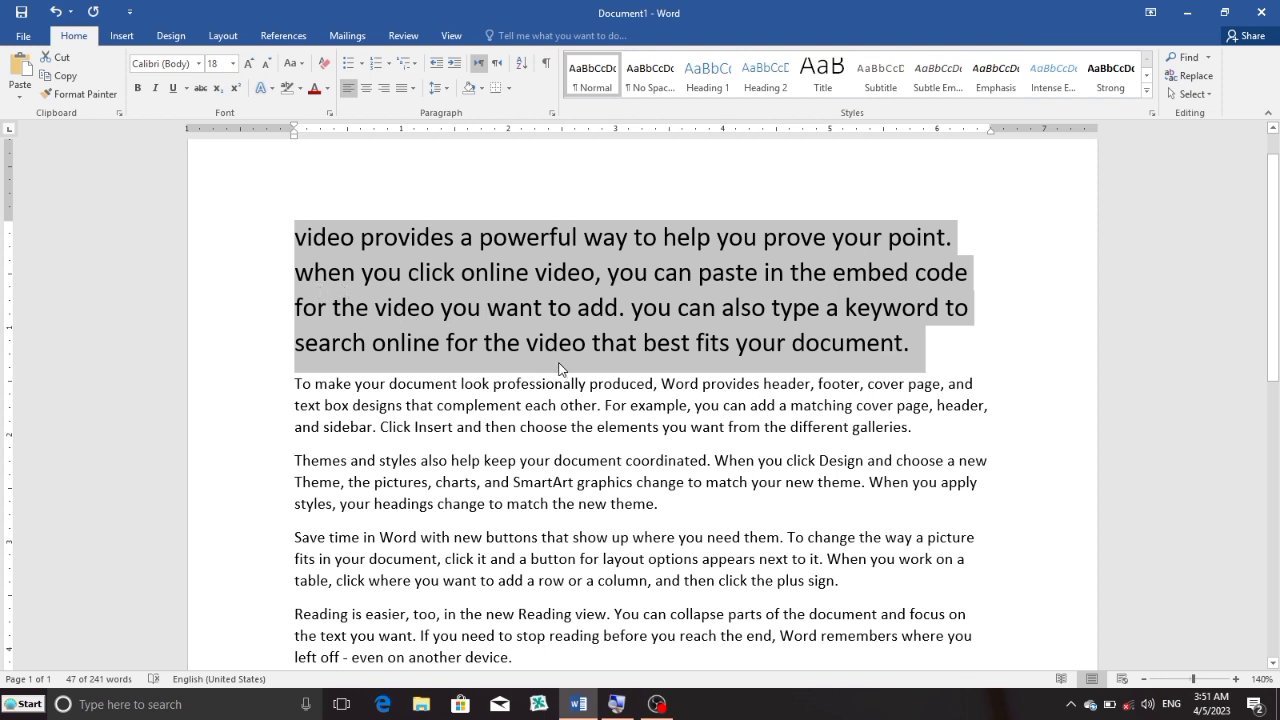
left_click(305, 65)
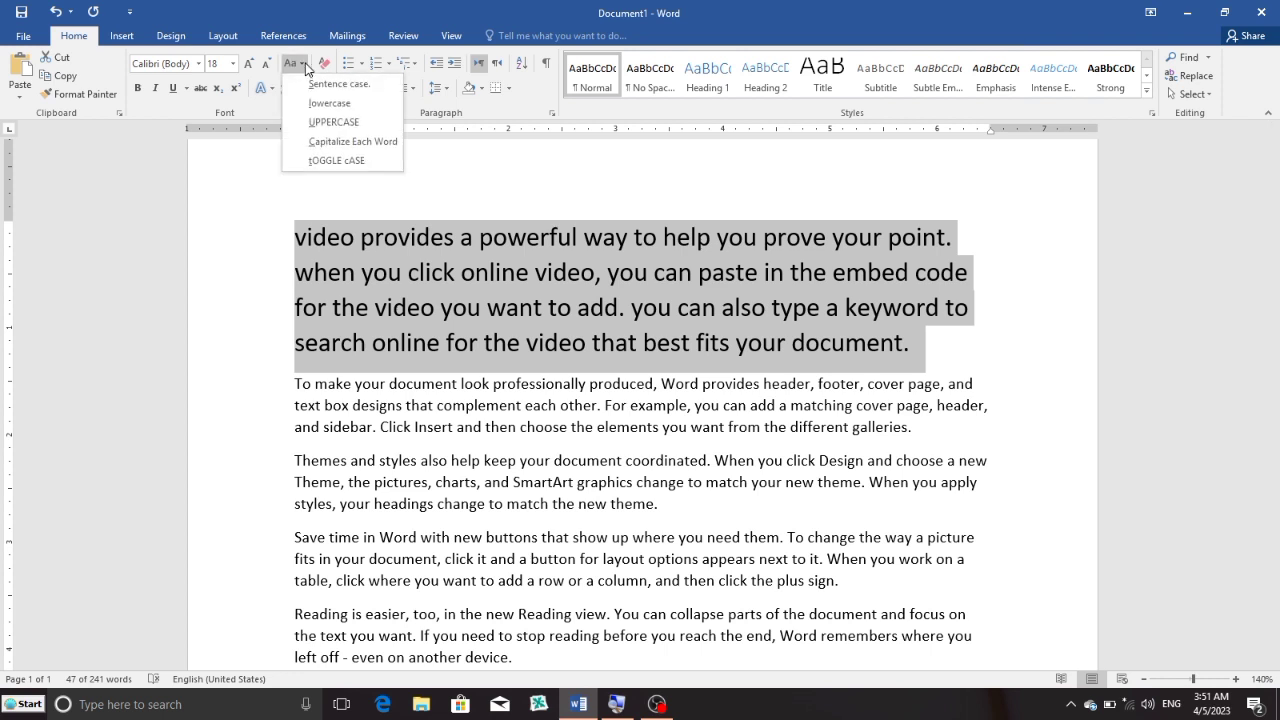
left_click(311, 122)
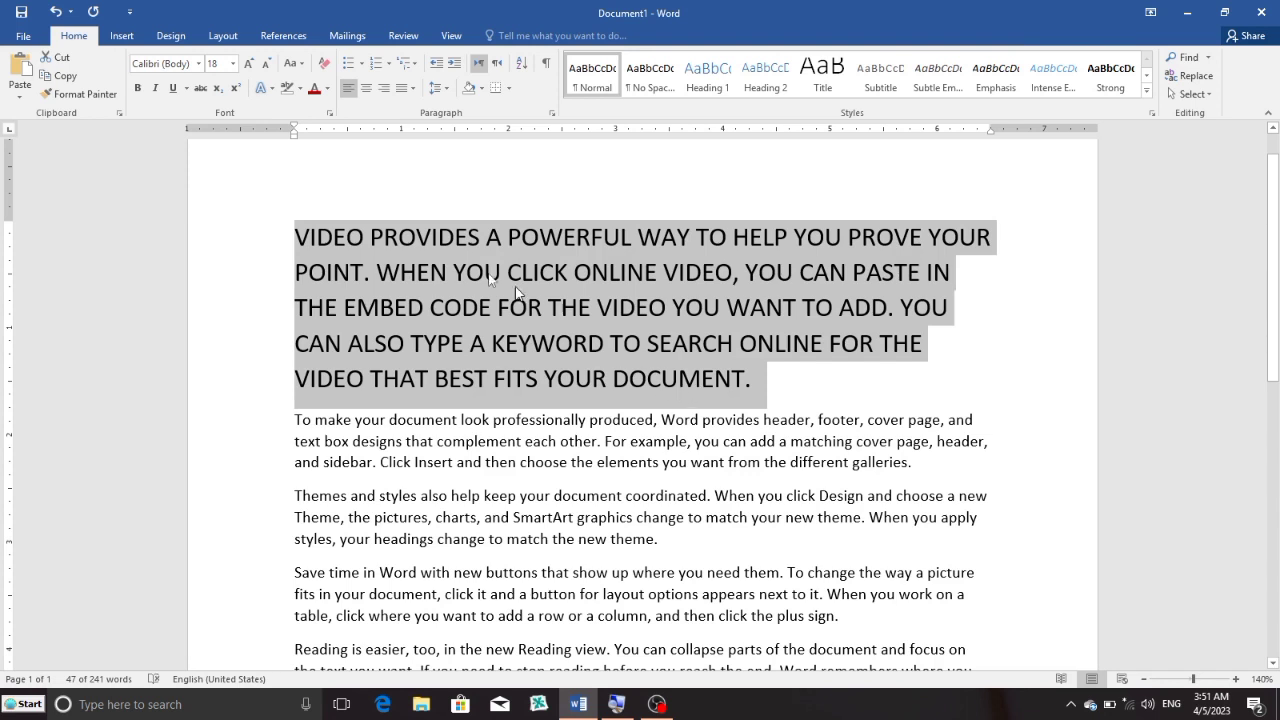
left_click(302, 66)
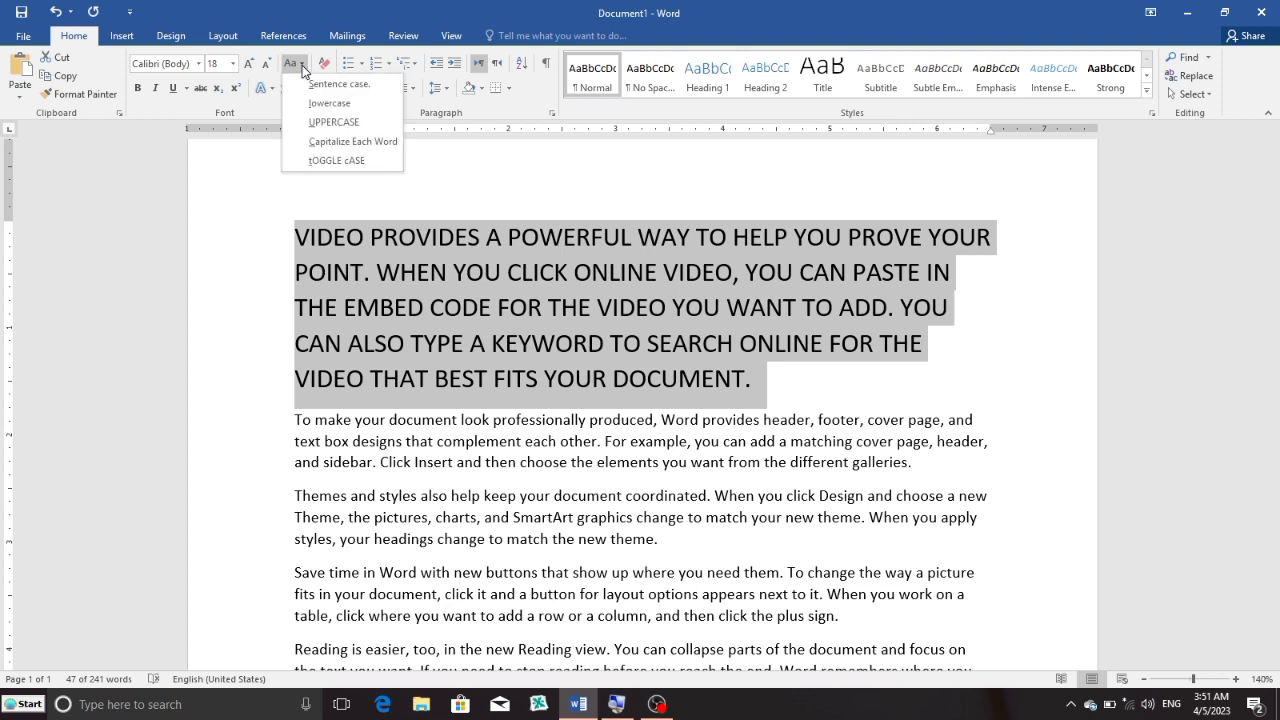
left_click(332, 145)
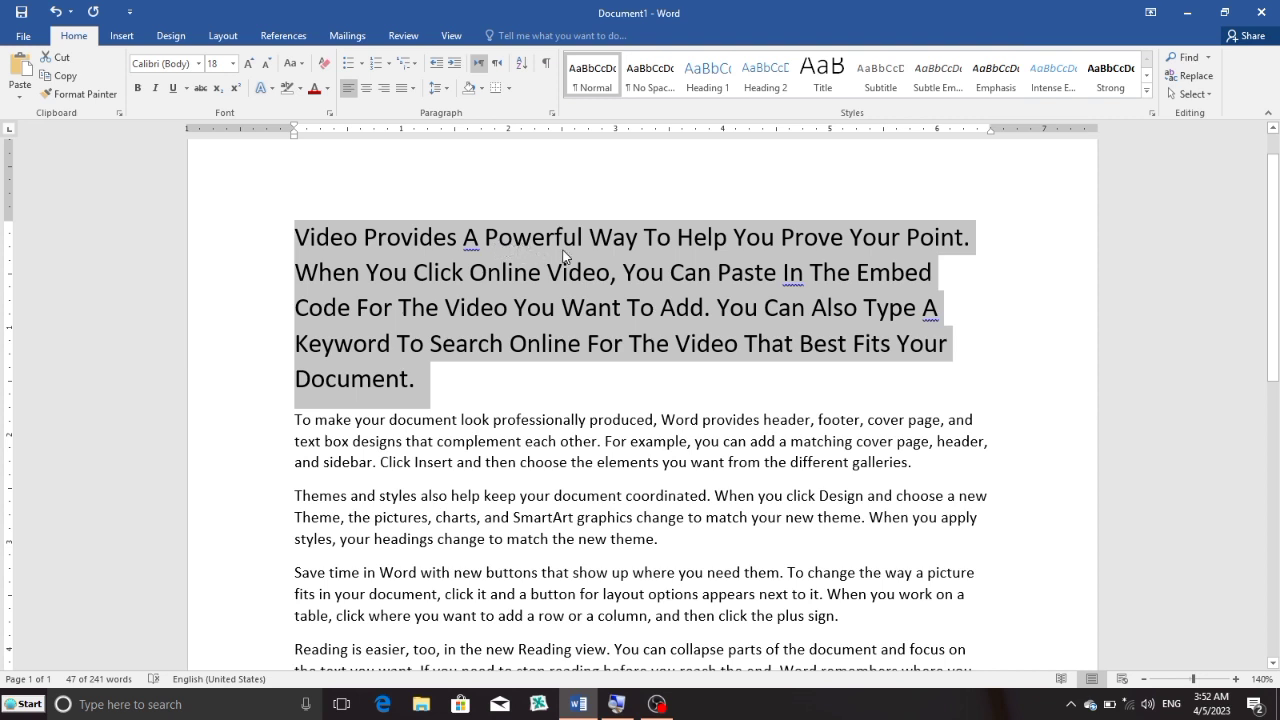
left_click(291, 63)
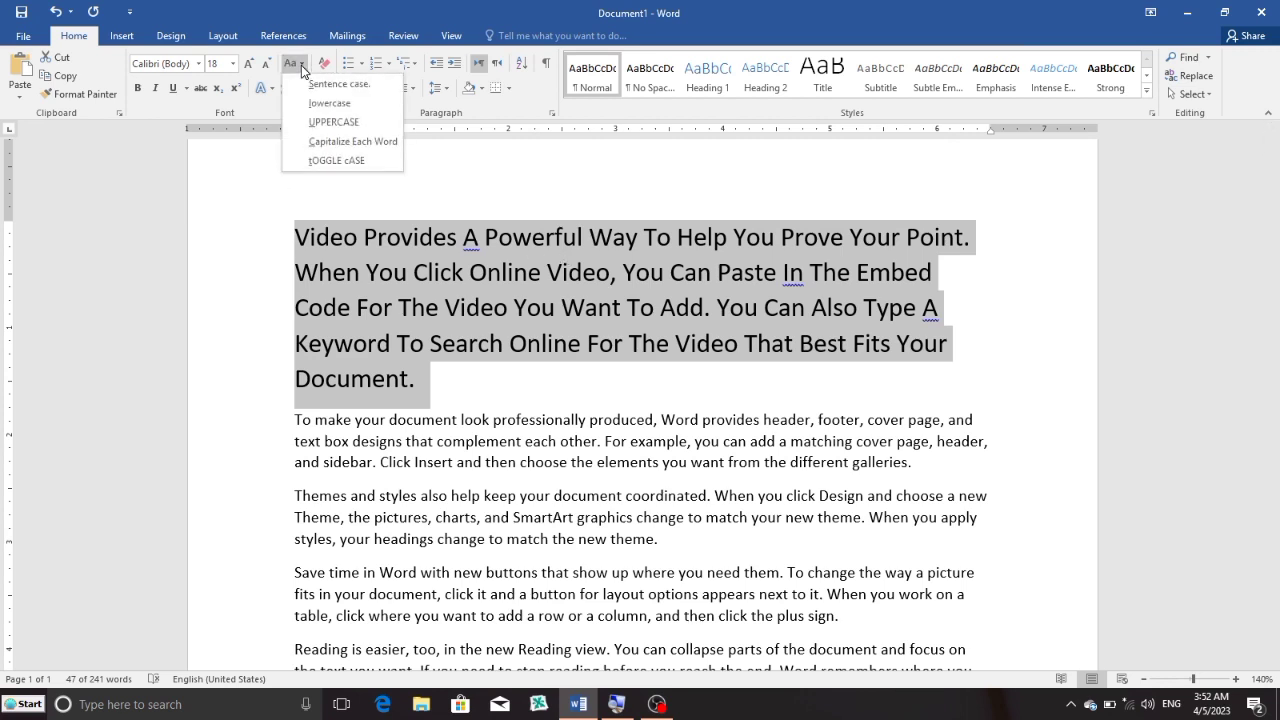
left_click(340, 162)
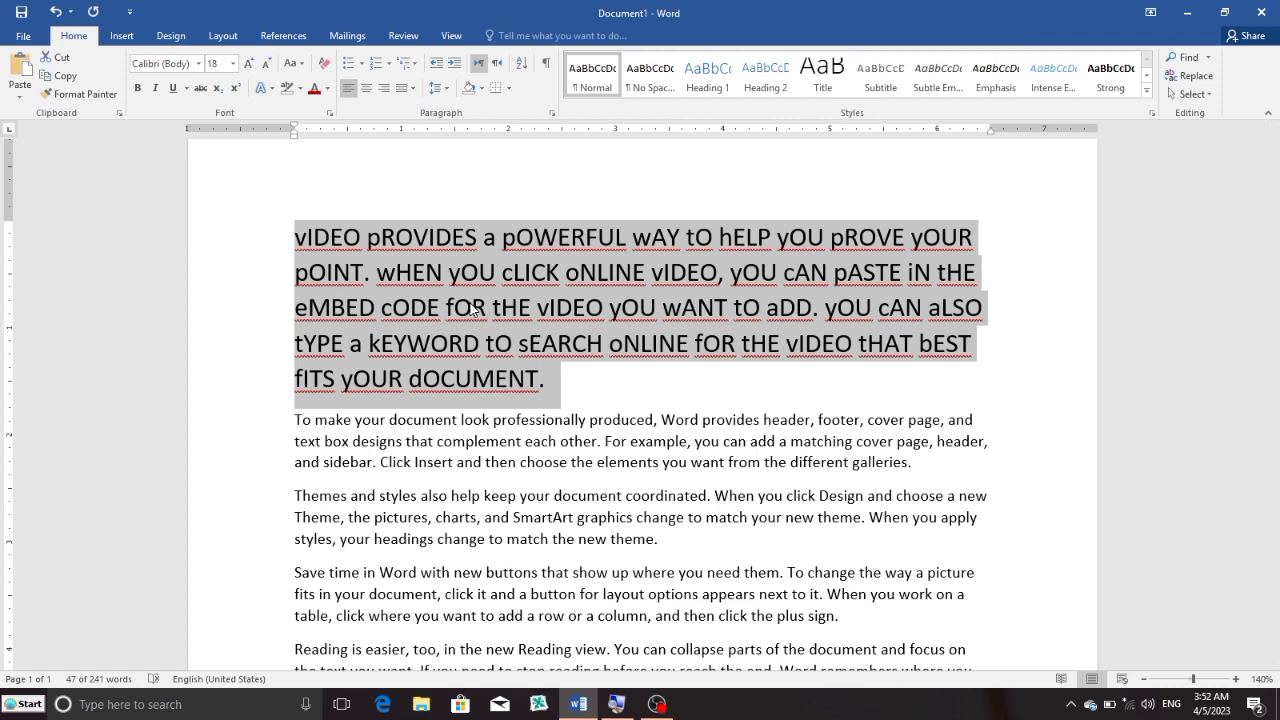
left_click(302, 66)
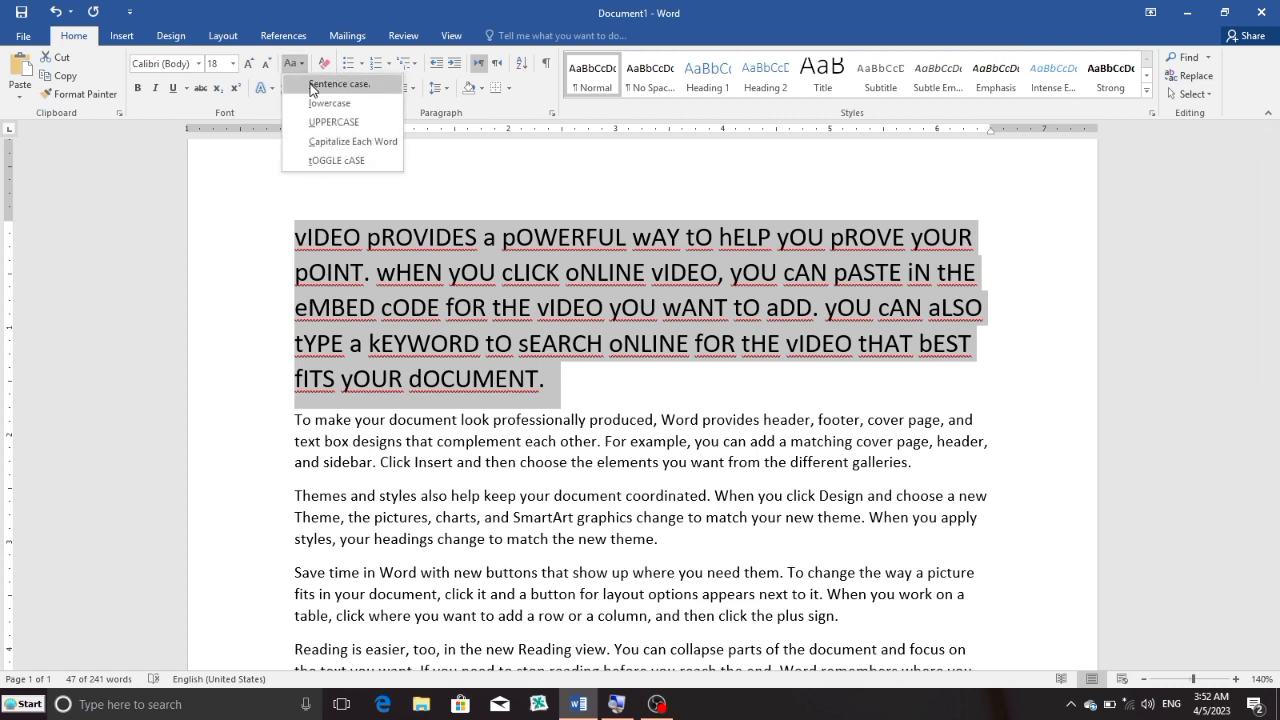
left_click(311, 85)
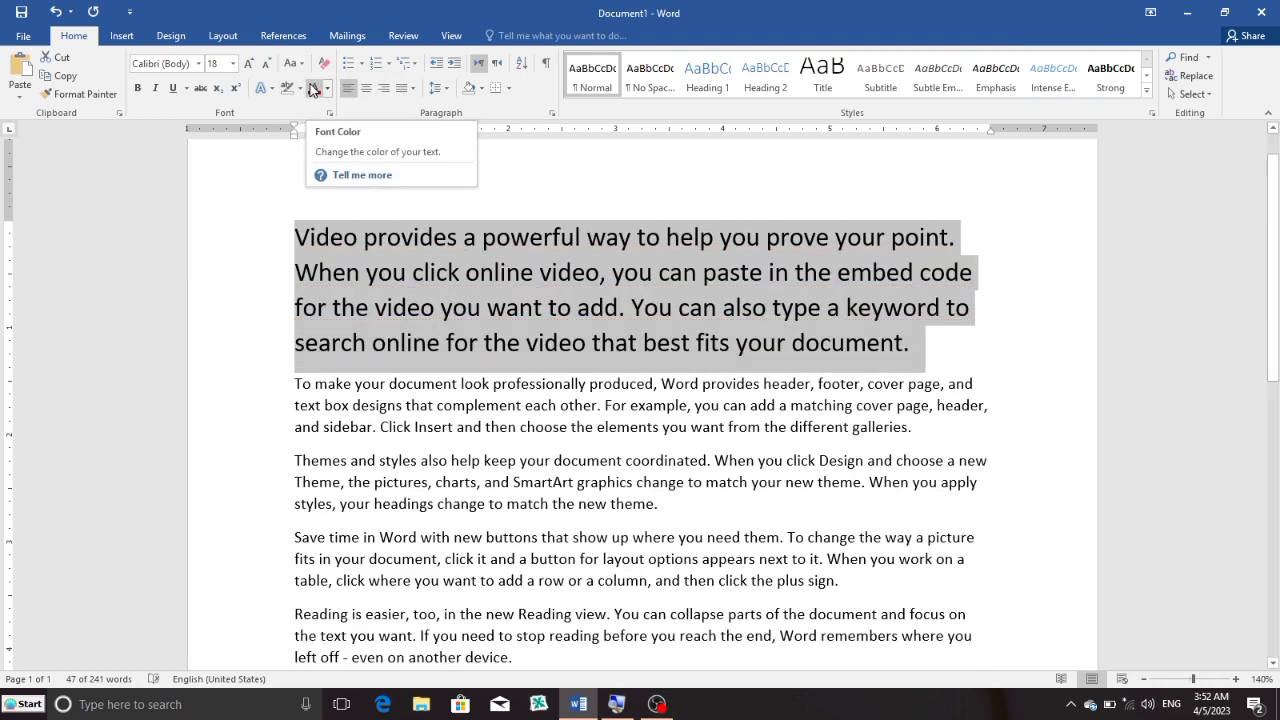
Reselect the first paragraph and cycle its capitalization with Shift+F3 six times
left_click_drag(929, 348, 296, 230)
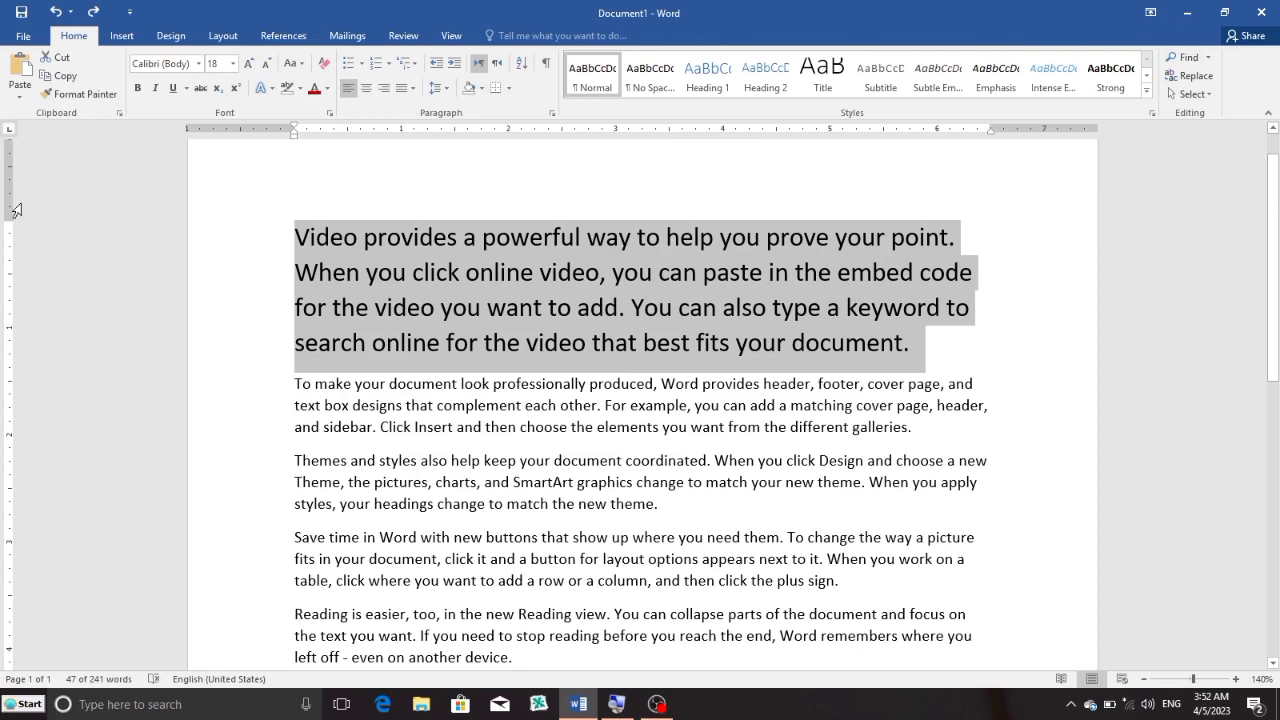
key("shift+F3")
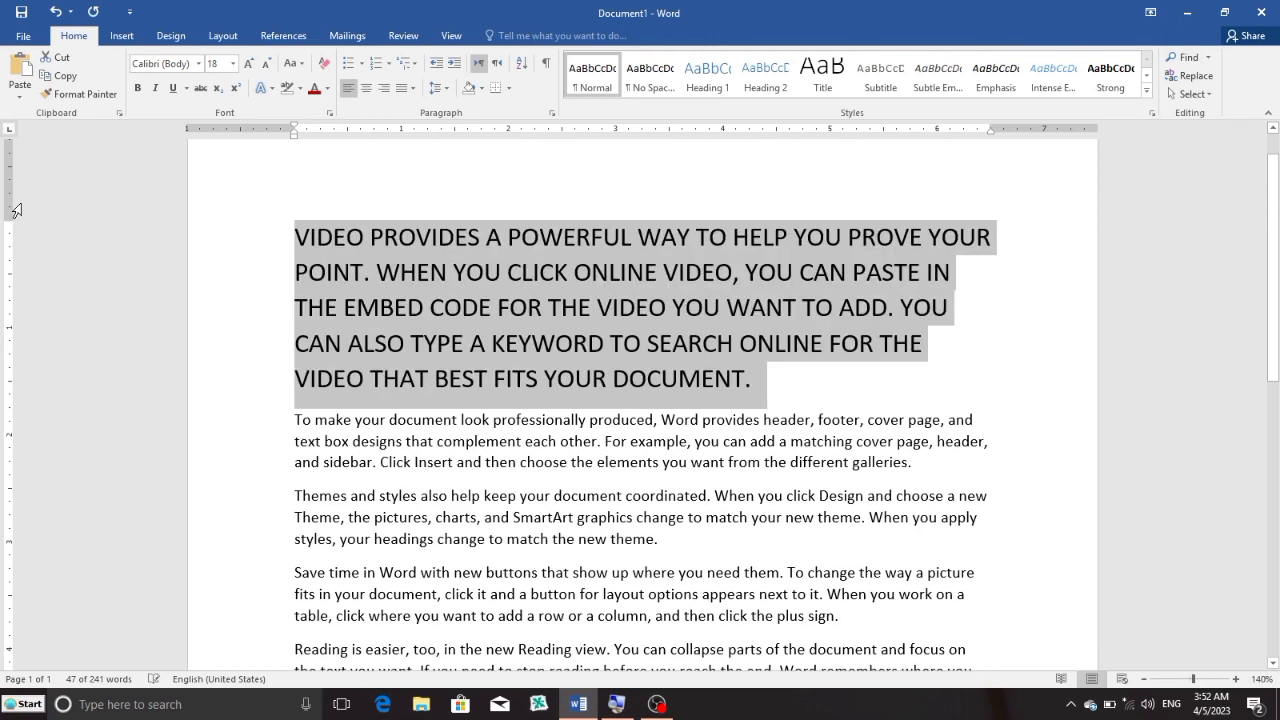
key("shift+F3")
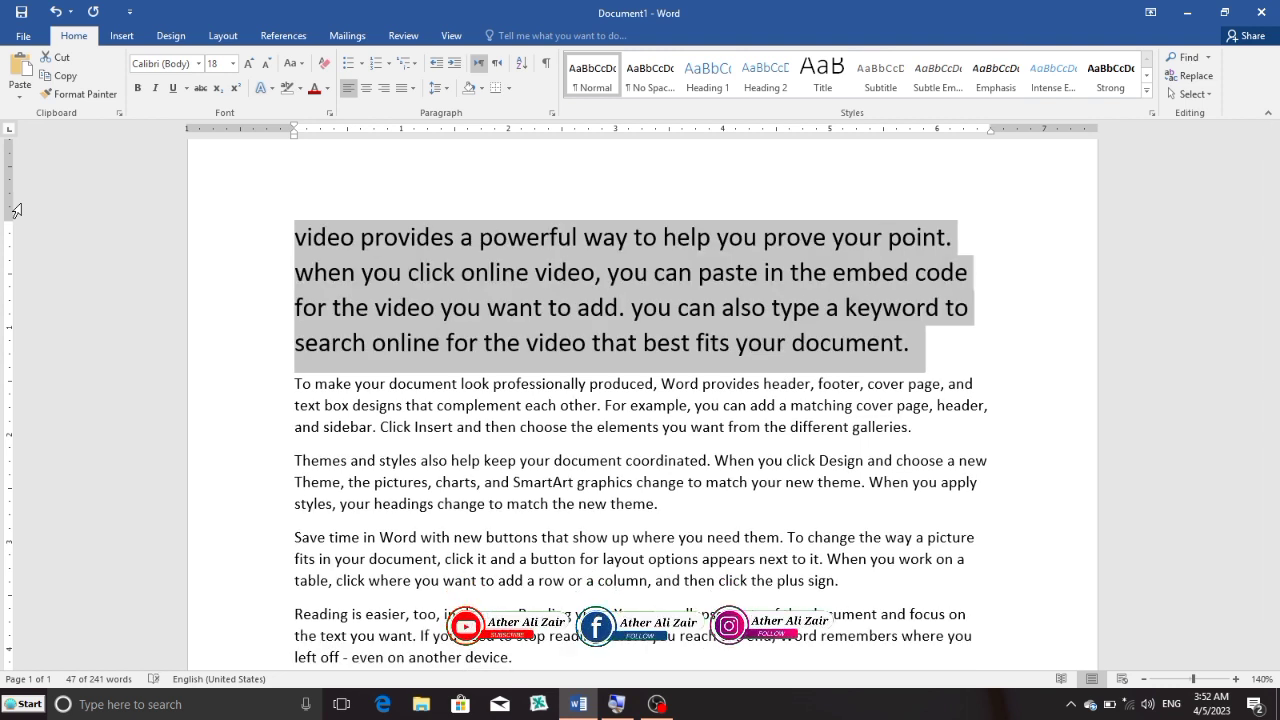
key("shift+F3")
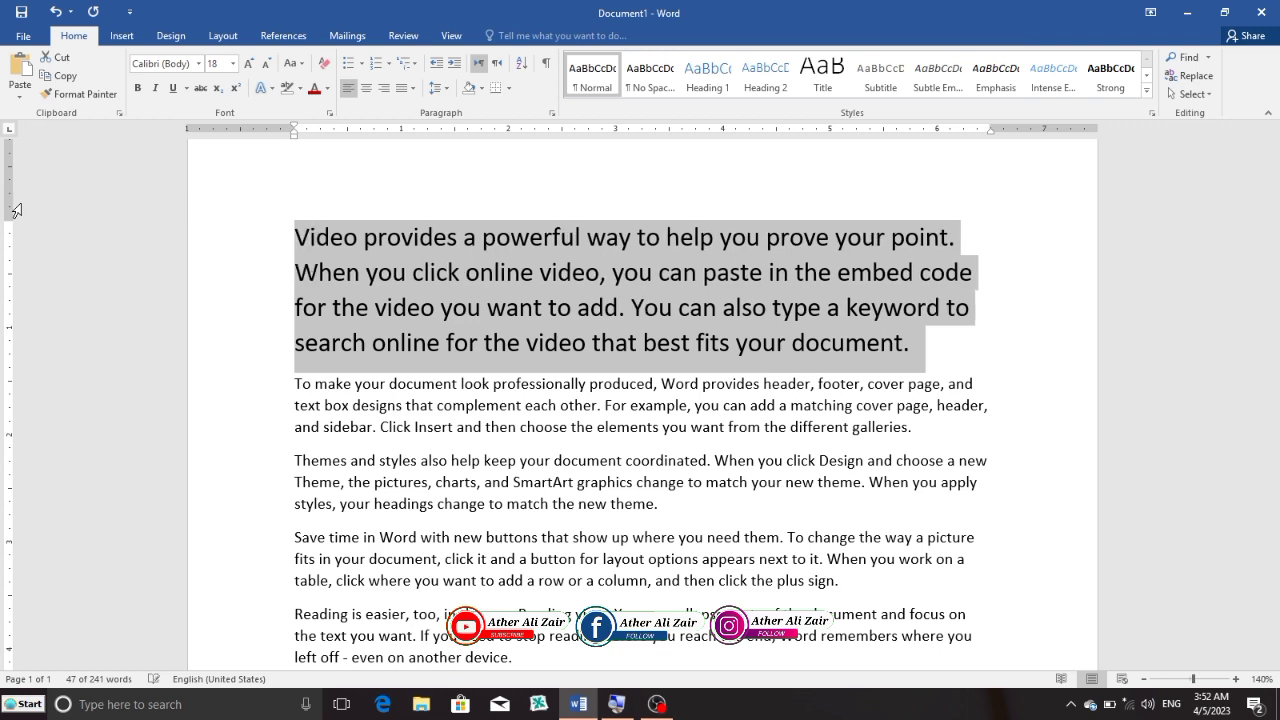
key("shift+F3")
key("shift+F3")
key("shift+F3")
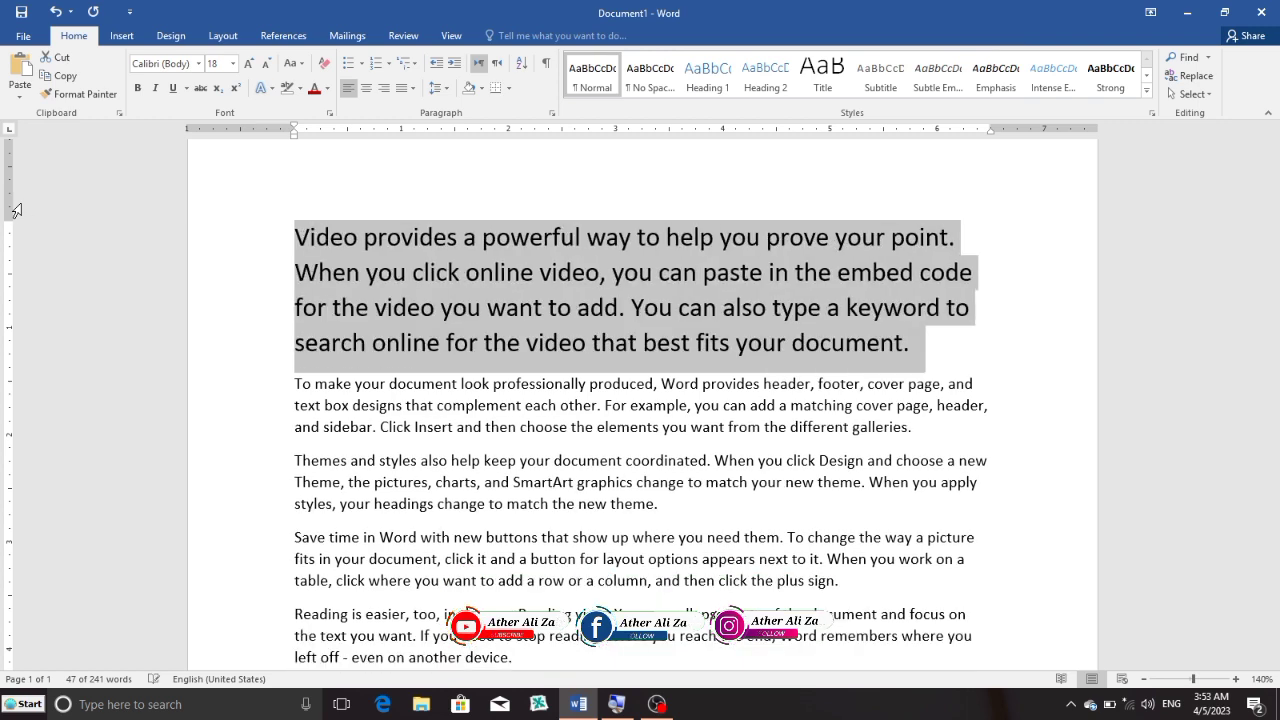
key("shift+F3")
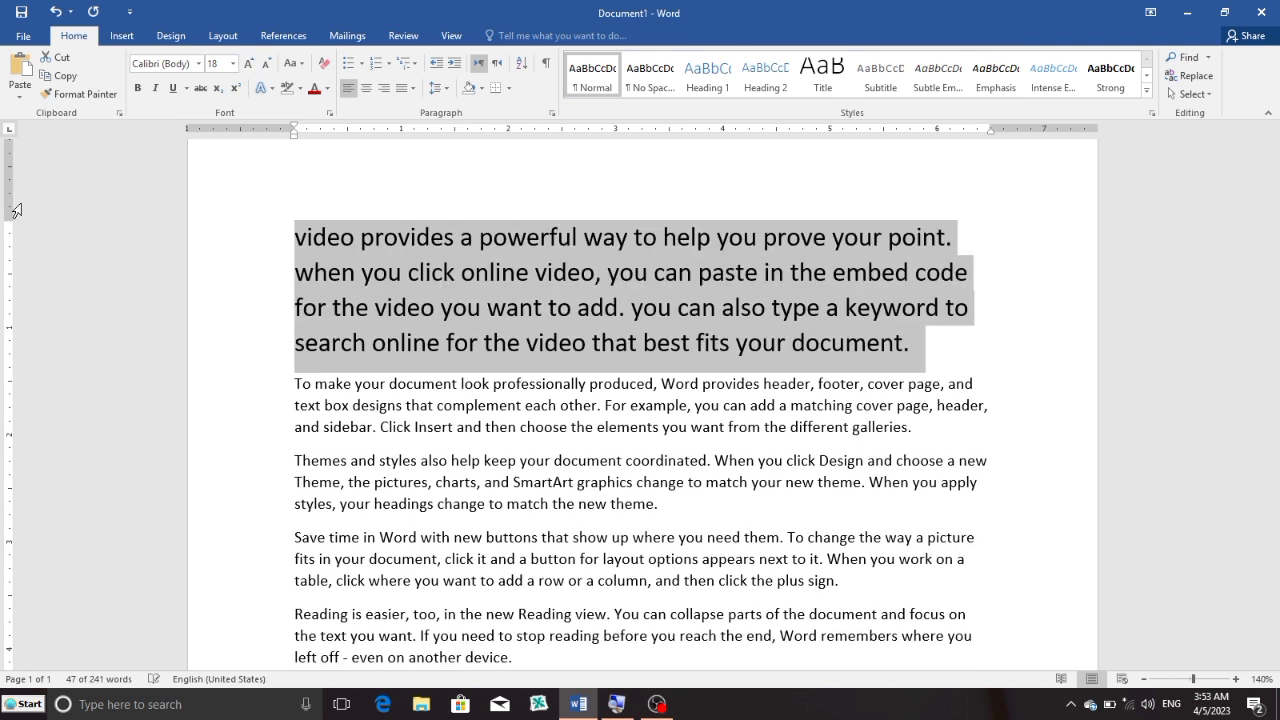
key("shift+F3")
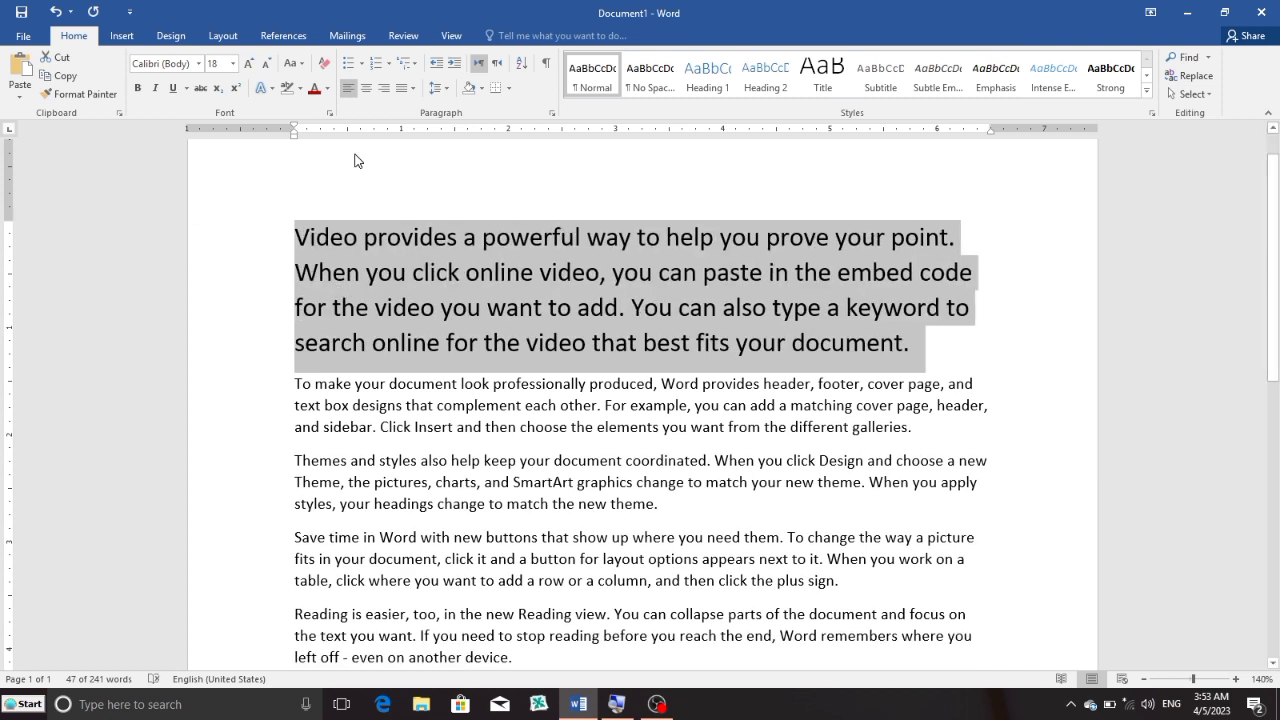
Make the paragraph UPPERCASE from Change Case, then lowercase with Shift+F3
left_click(300, 64)
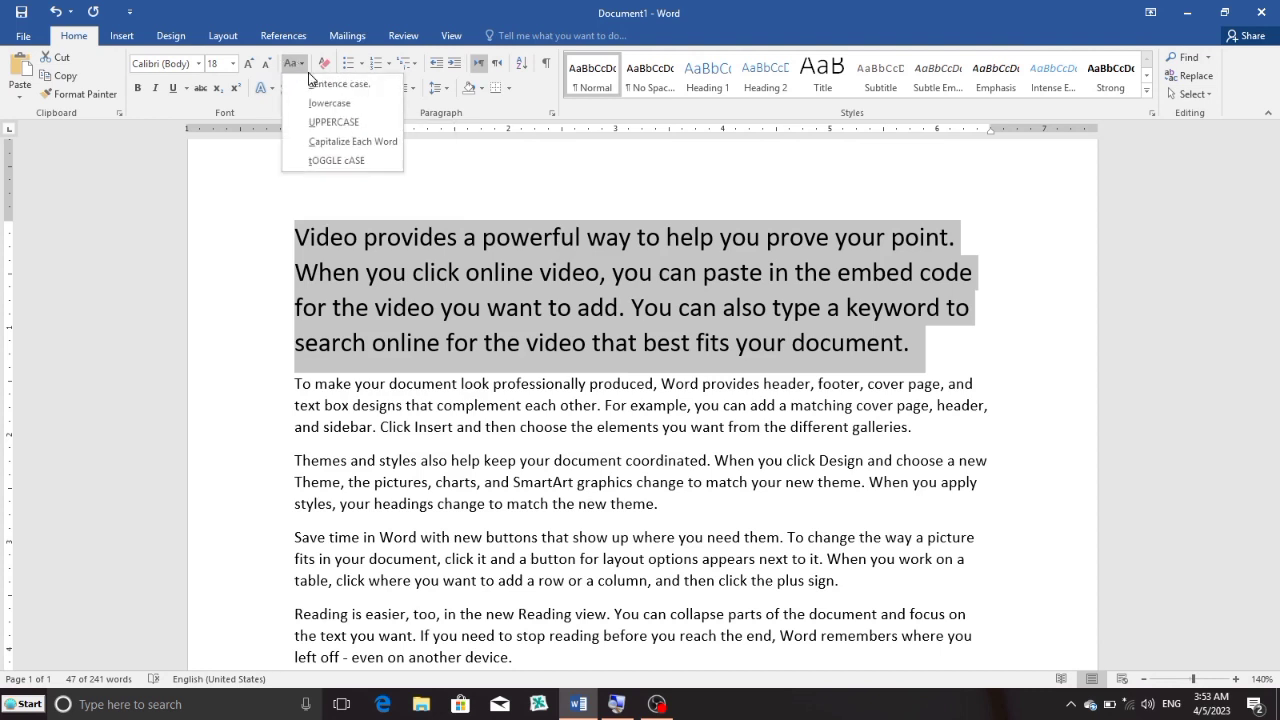
left_click(362, 122)
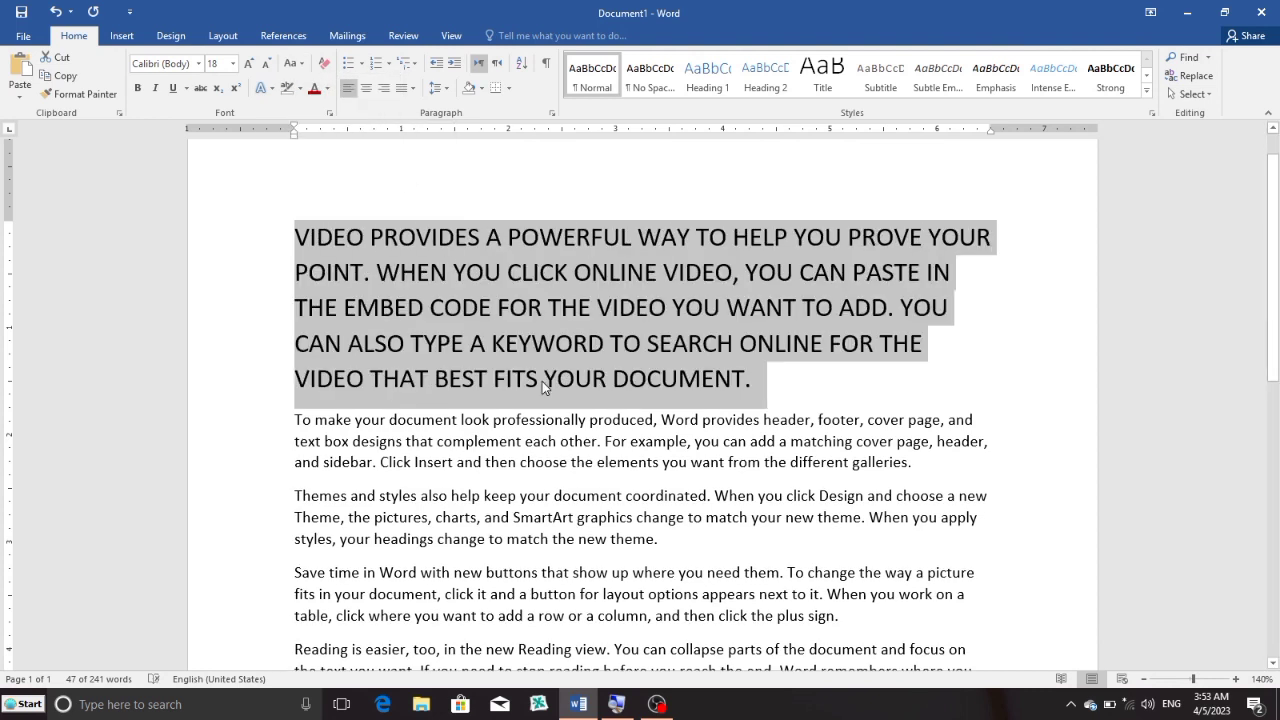
key("shift+F3")
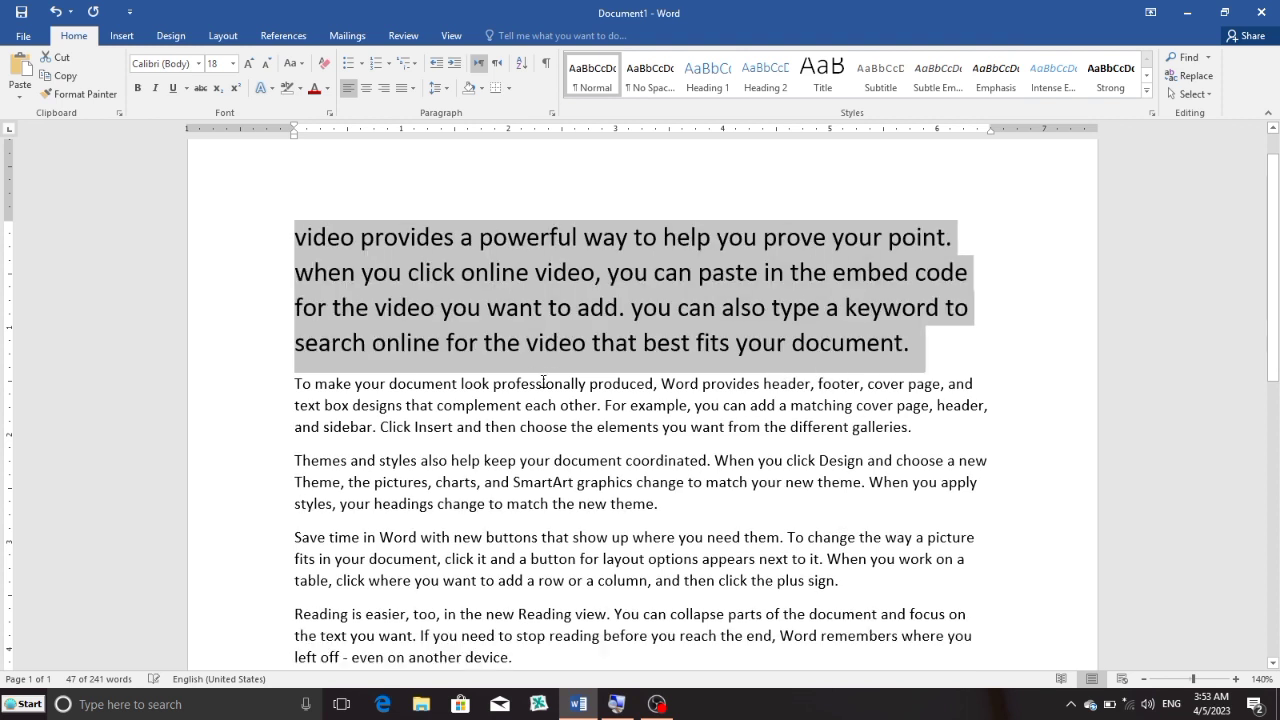